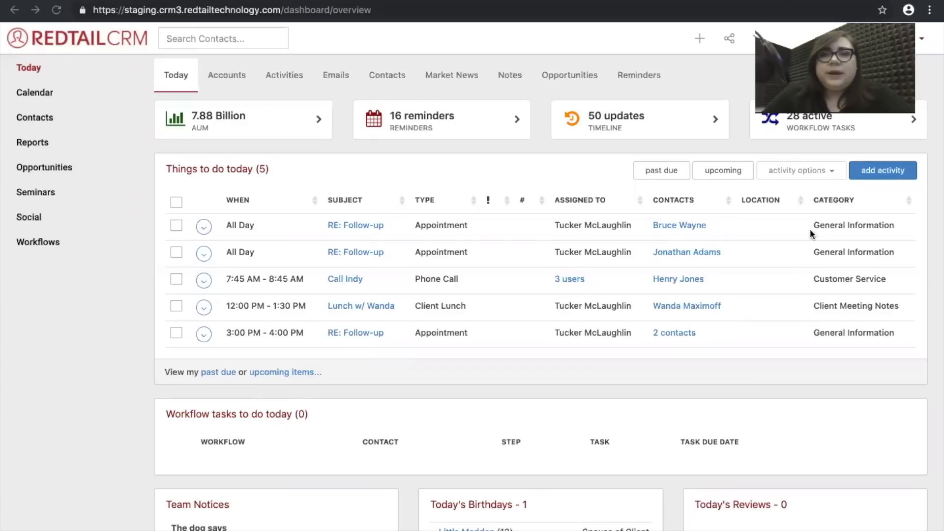
Open the workflow templates from the account management page and start a new workflow template.
{"action": "left_click", "coordinate": [924, 42]}
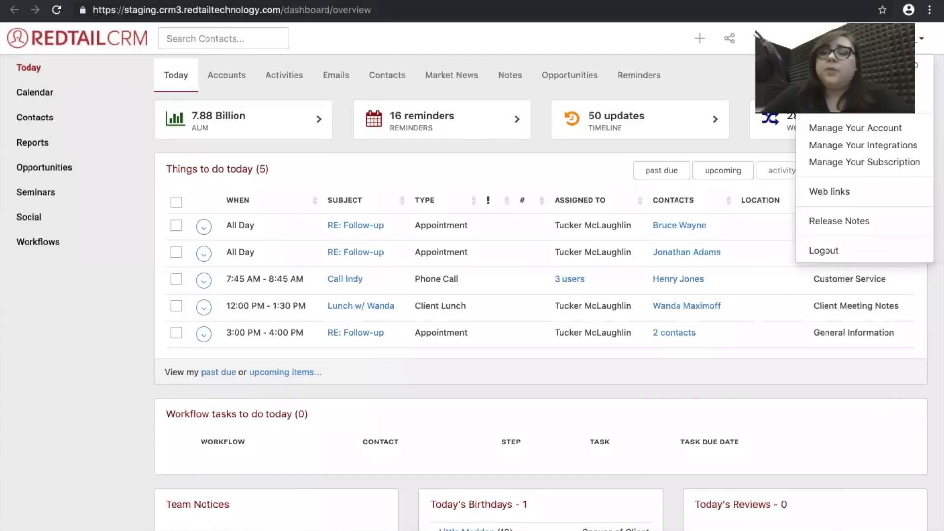
{"action": "left_click", "coordinate": [865, 129]}
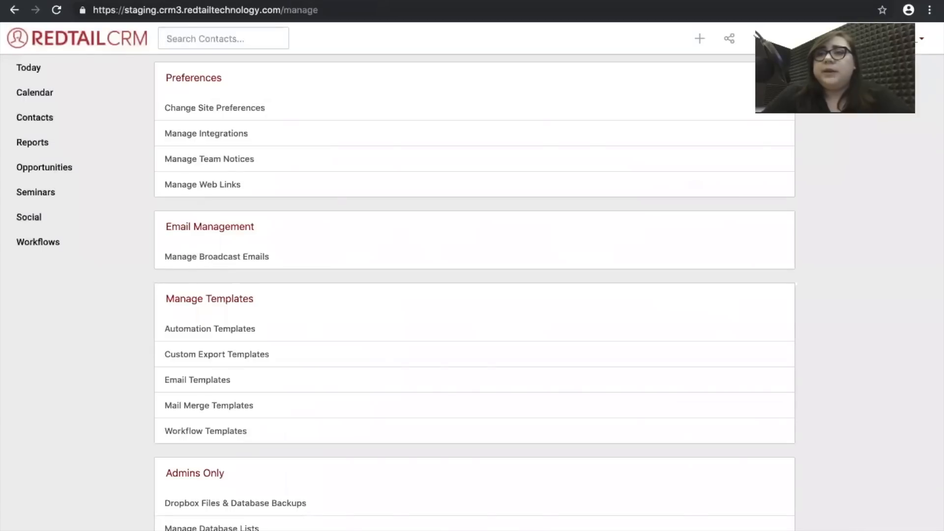
{"action": "left_click", "coordinate": [909, 38]}
{"action": "left_click", "coordinate": [872, 129]}
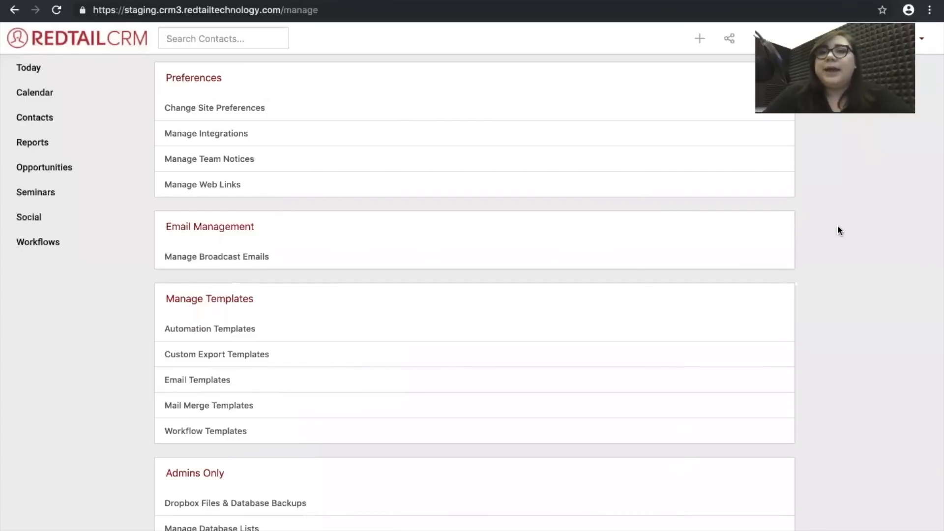
{"action": "scroll", "coordinate": [837, 226], "scroll_direction": "down", "scroll_amount": 1}
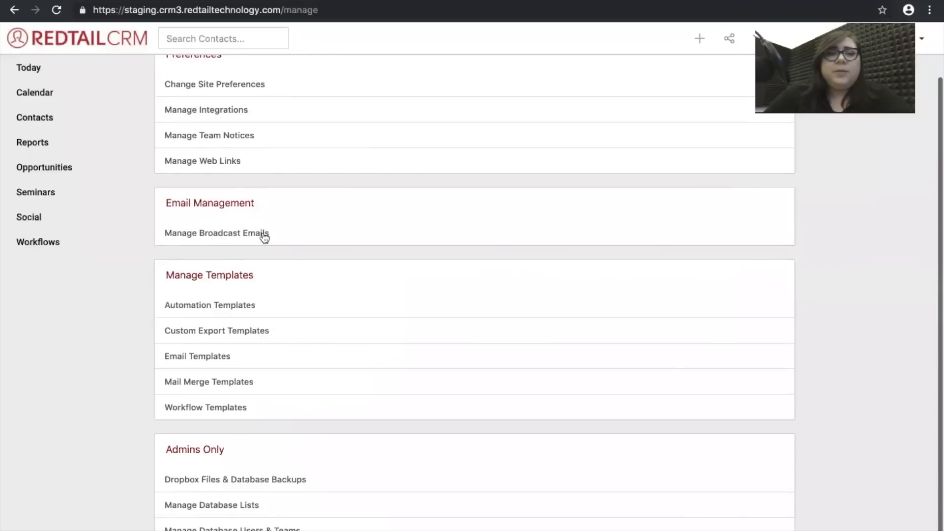
{"action": "left_click", "coordinate": [220, 411]}
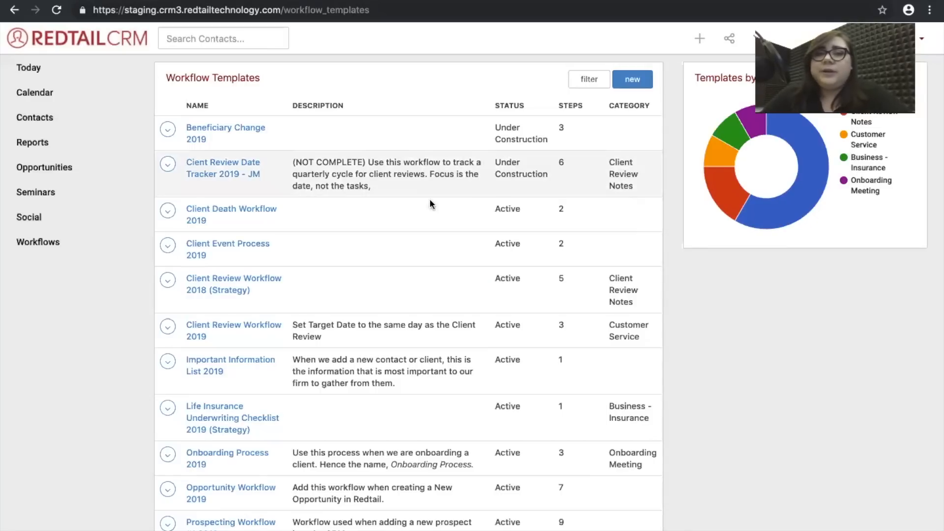
{"action": "scroll", "coordinate": [428, 236], "scroll_direction": "down", "scroll_amount": 1}
{"action": "scroll", "coordinate": [427, 236], "scroll_direction": "up", "scroll_amount": 1}
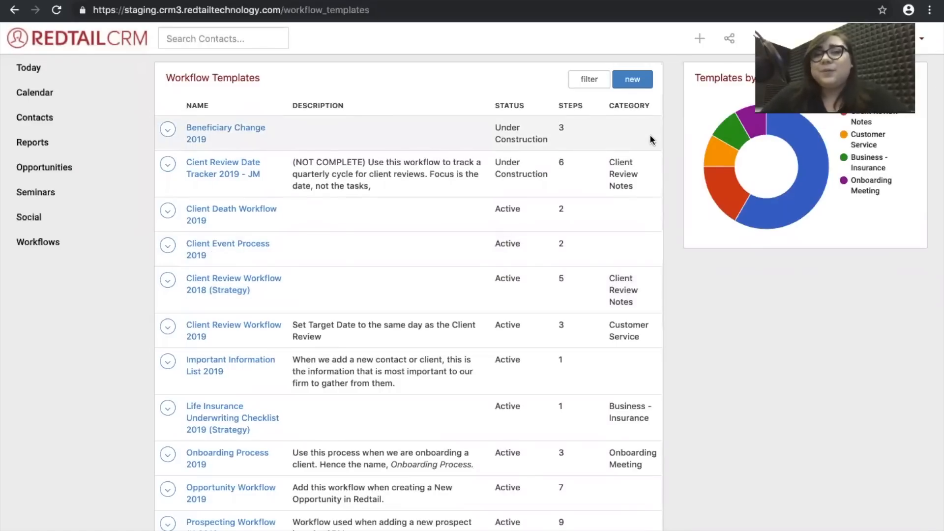
{"action": "left_click", "coordinate": [637, 82]}
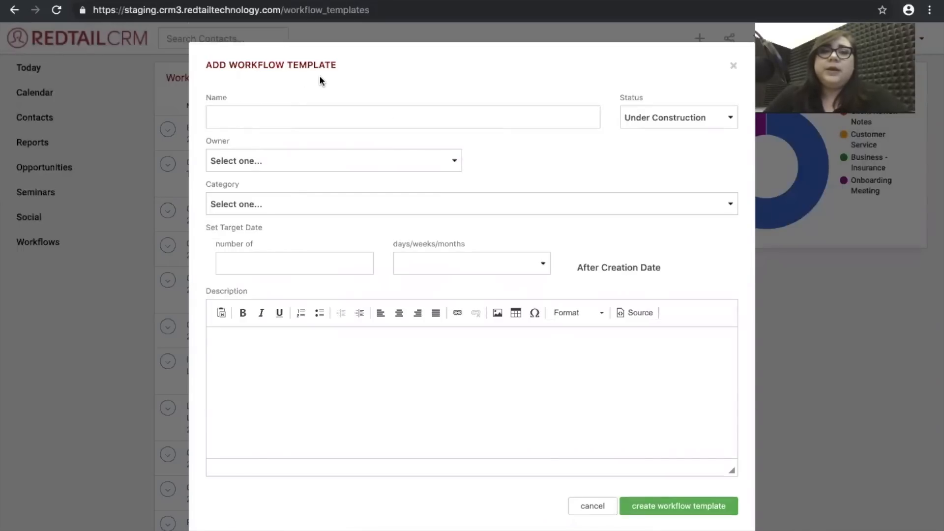
Name the workflow template "Important Info (Workflow Series)" and keep its status as Under Construction.
{"action": "key", "text": "ctrl+Left"}
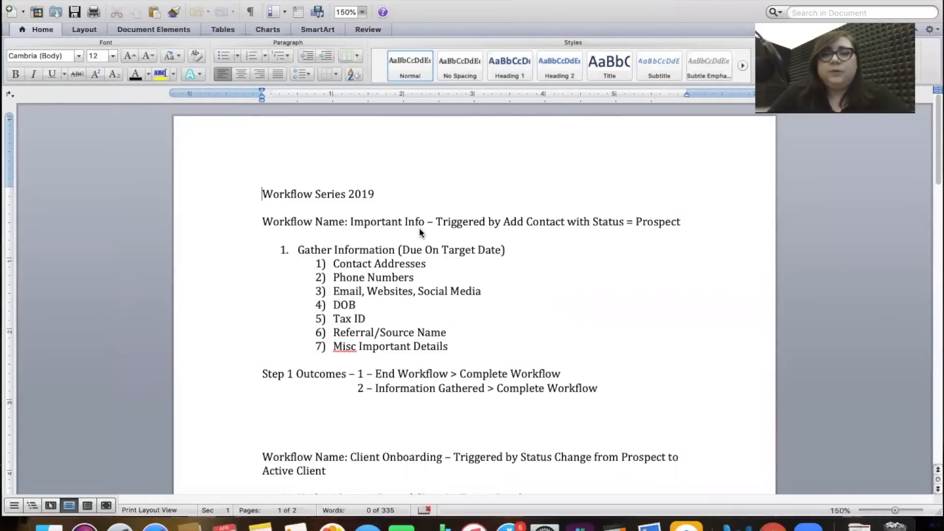
{"action": "key", "text": "ctrl+Right"}
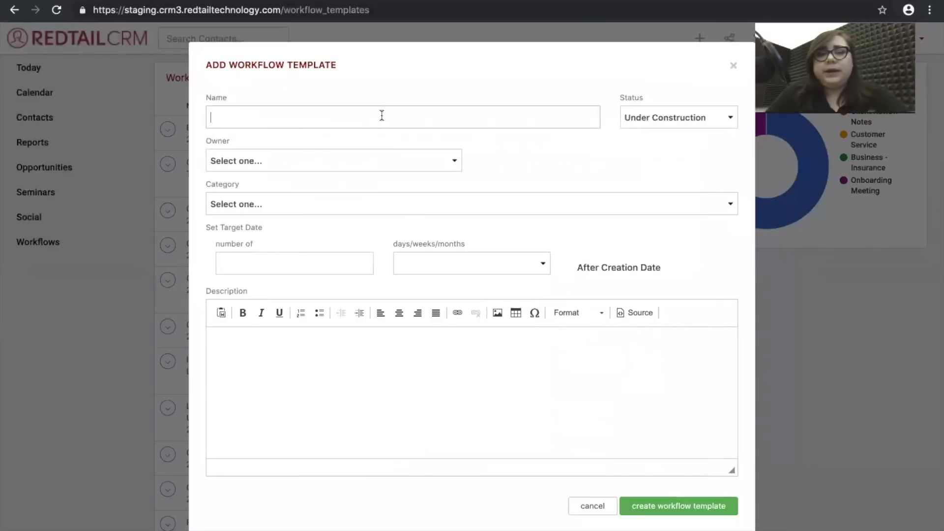
{"action": "type", "text": "Important Infor"}
{"action": "key", "text": "BackSpace"}
{"action": "type", "text": "(Work"}
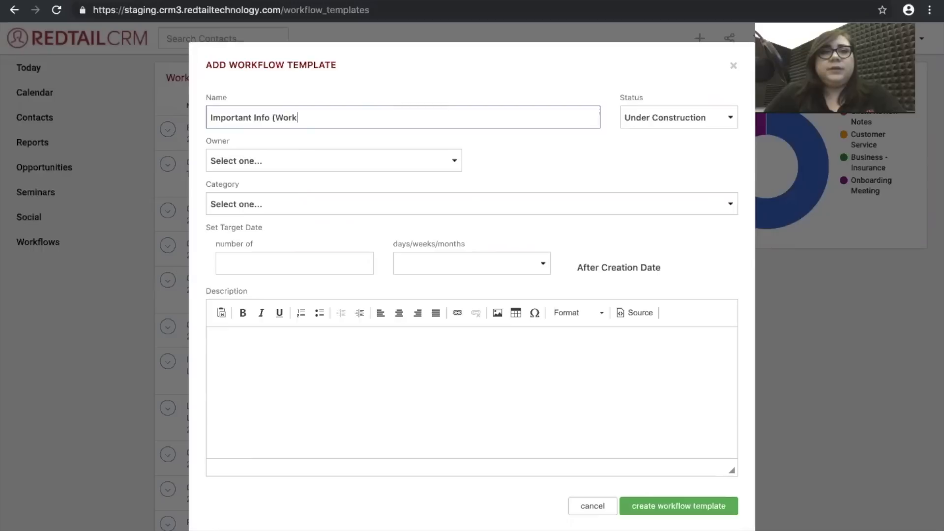
{"action": "type", "text": "flow Series)"}
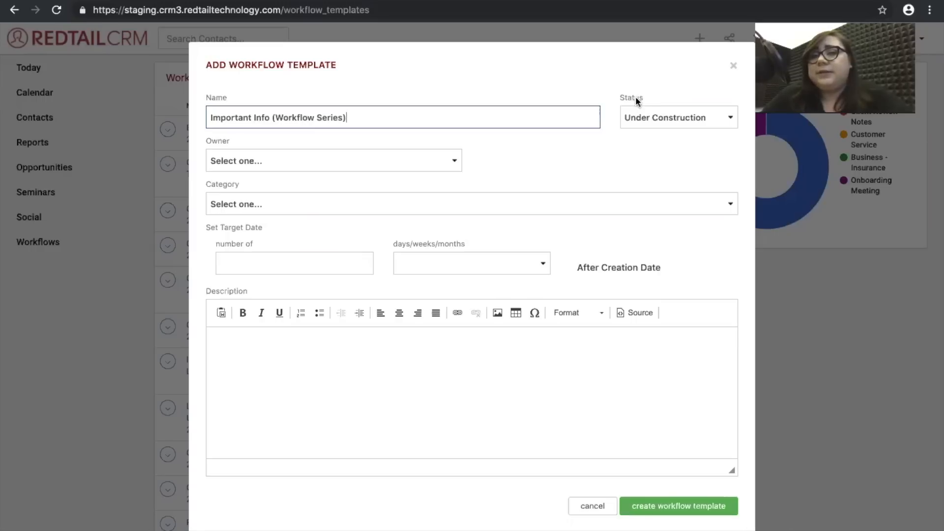
{"action": "left_click", "coordinate": [650, 117]}
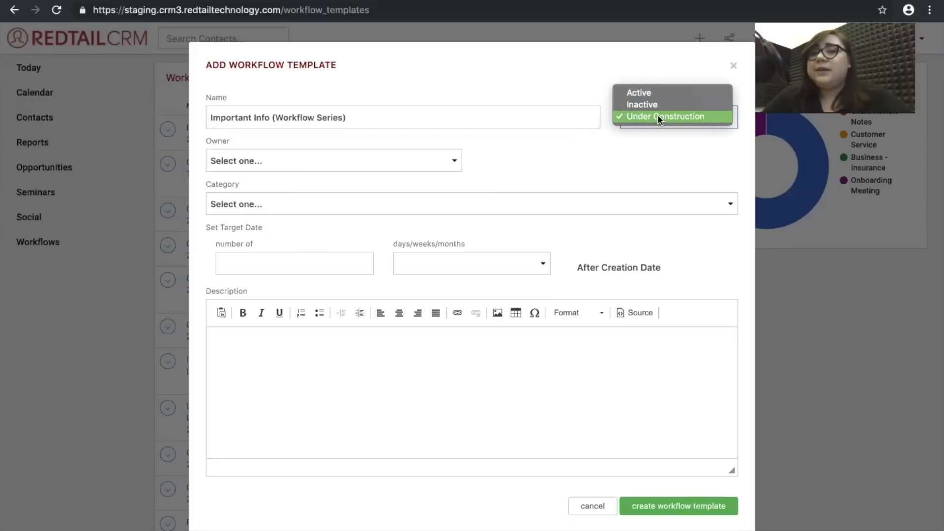
{"action": "left_click", "coordinate": [658, 116]}
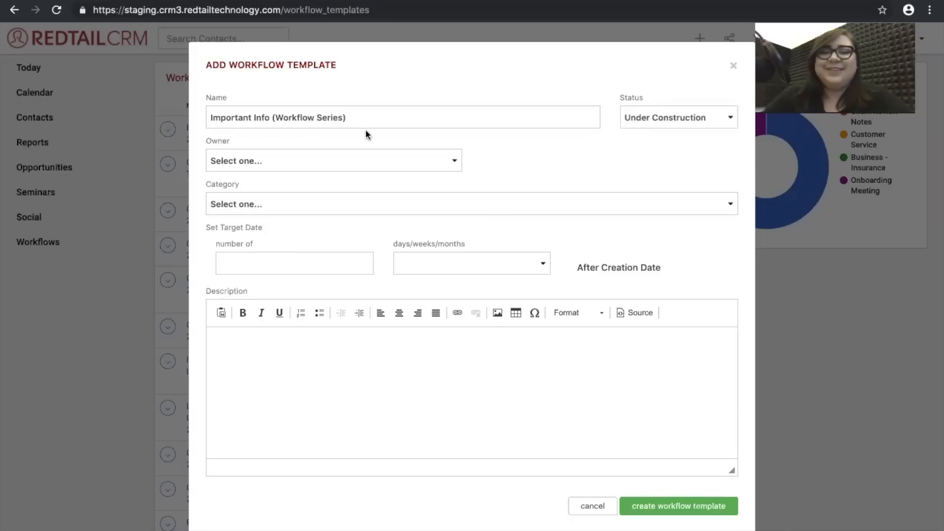
Try User and Team as the template's owner type, checking the available users and teams.
{"action": "left_click", "coordinate": [232, 161]}
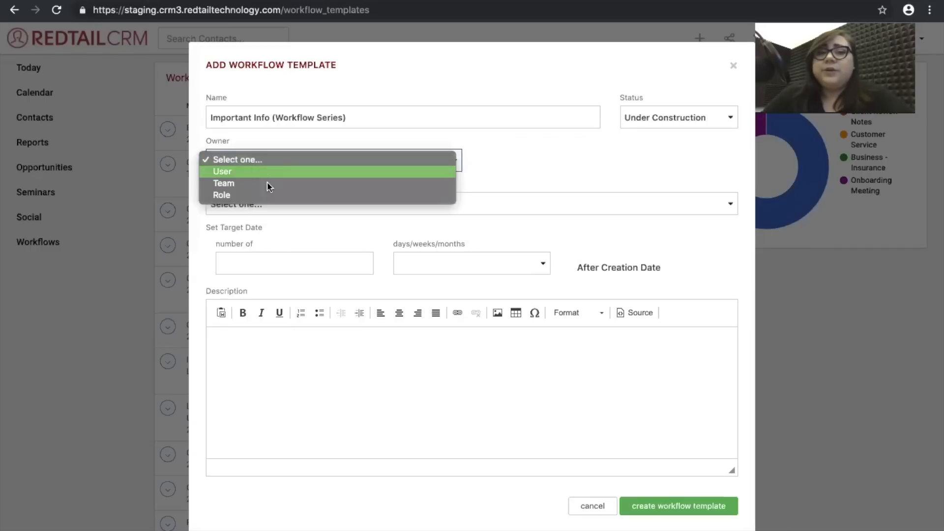
{"action": "left_click", "coordinate": [304, 171]}
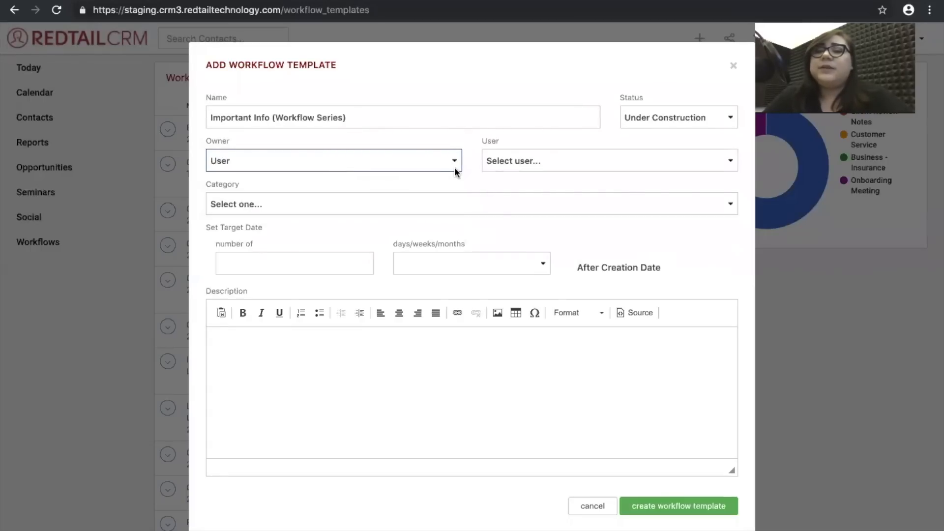
{"action": "left_click", "coordinate": [517, 161]}
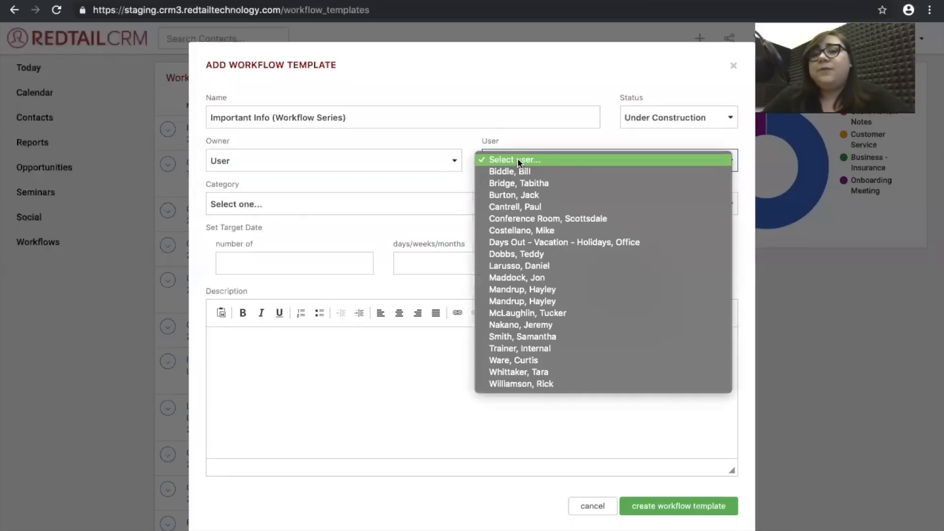
{"action": "left_click", "coordinate": [443, 157]}
{"action": "left_click", "coordinate": [389, 171]}
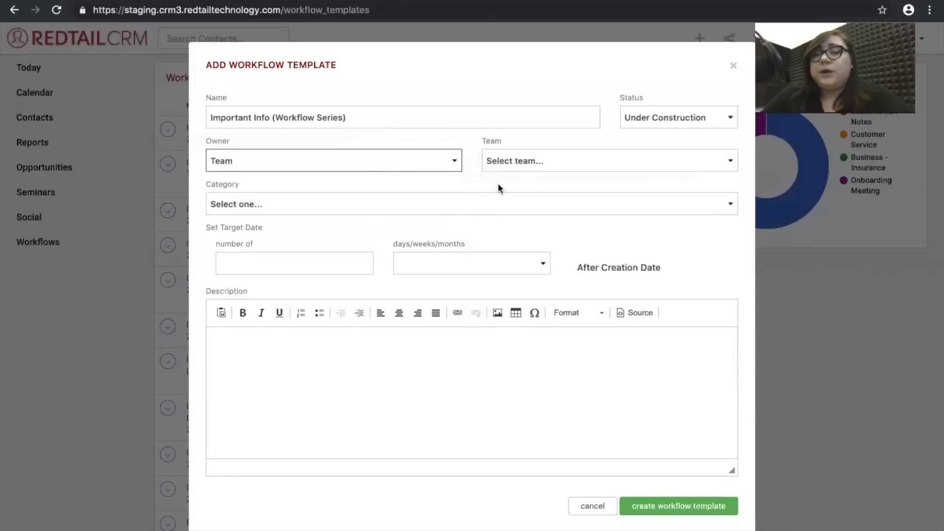
{"action": "left_click", "coordinate": [543, 163]}
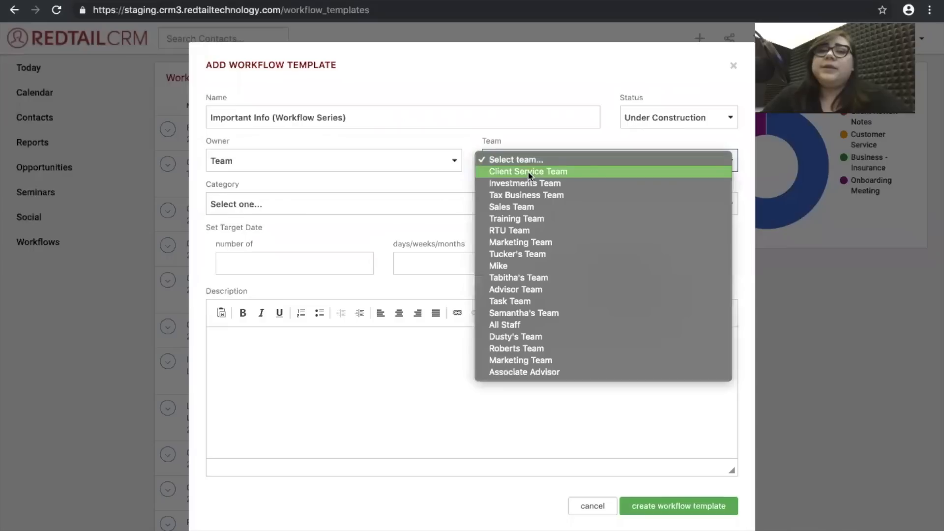
{"action": "left_click", "coordinate": [458, 185]}
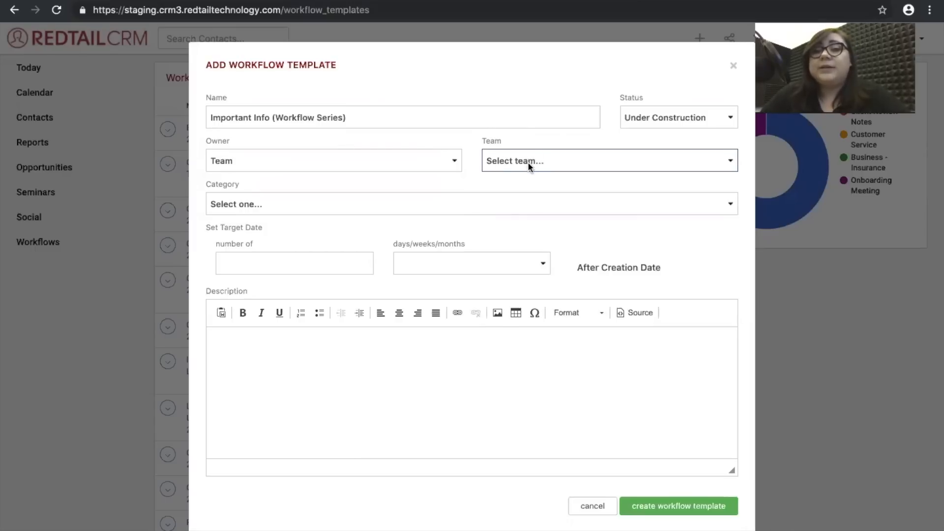
{"action": "left_click", "coordinate": [499, 161]}
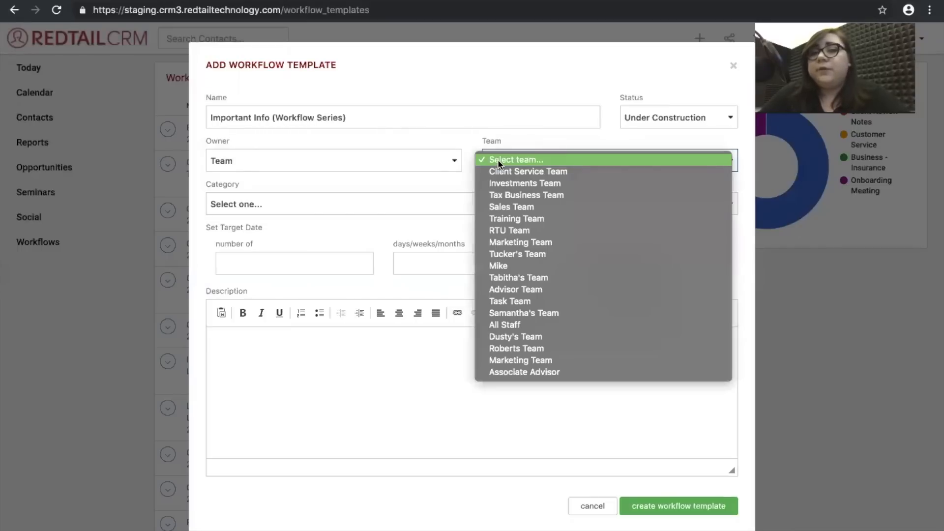
{"action": "left_click", "coordinate": [457, 161]}
Try Role as the template's owner type and check which roles are available.
{"action": "left_click", "coordinate": [445, 161]}
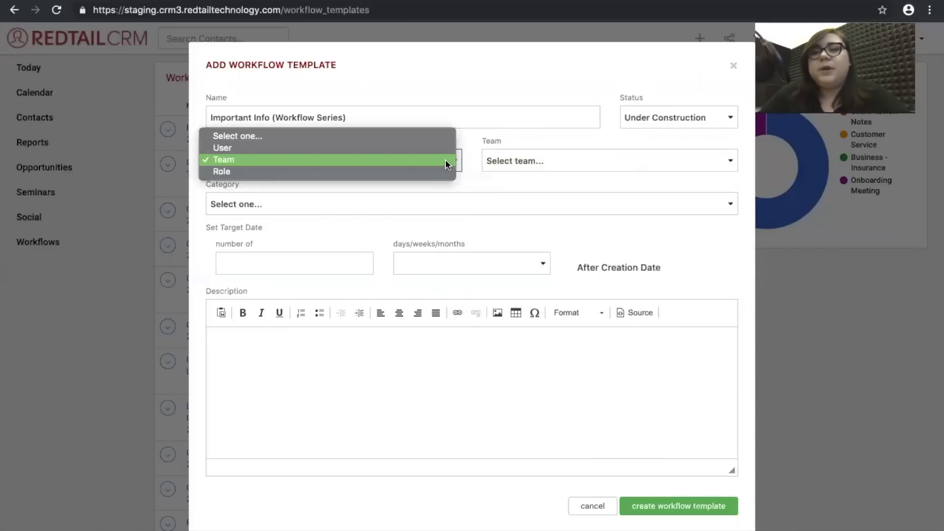
{"action": "left_click", "coordinate": [408, 172]}
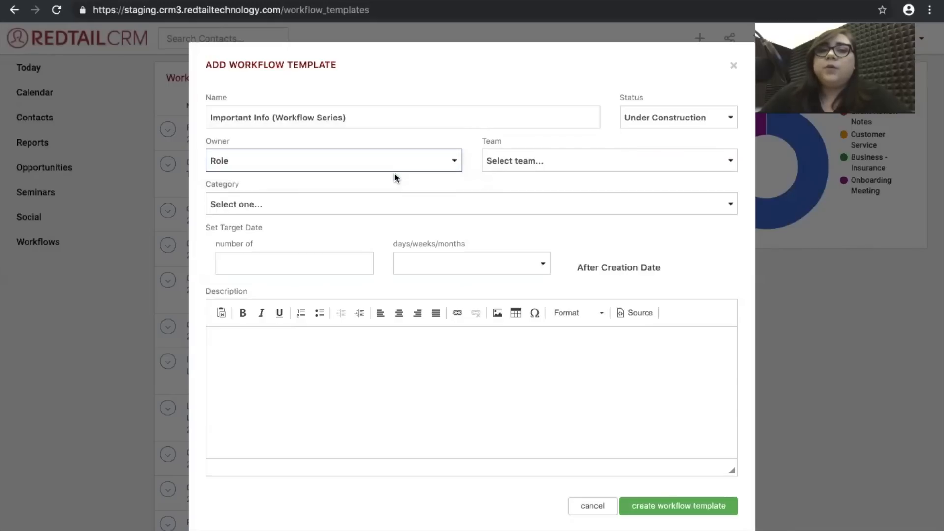
{"action": "left_click", "coordinate": [535, 161]}
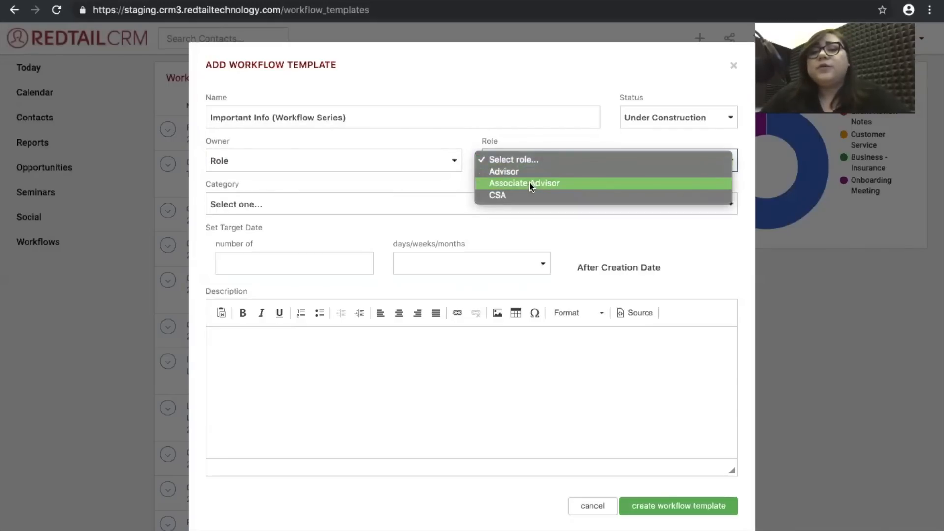
{"action": "left_click", "coordinate": [464, 181]}
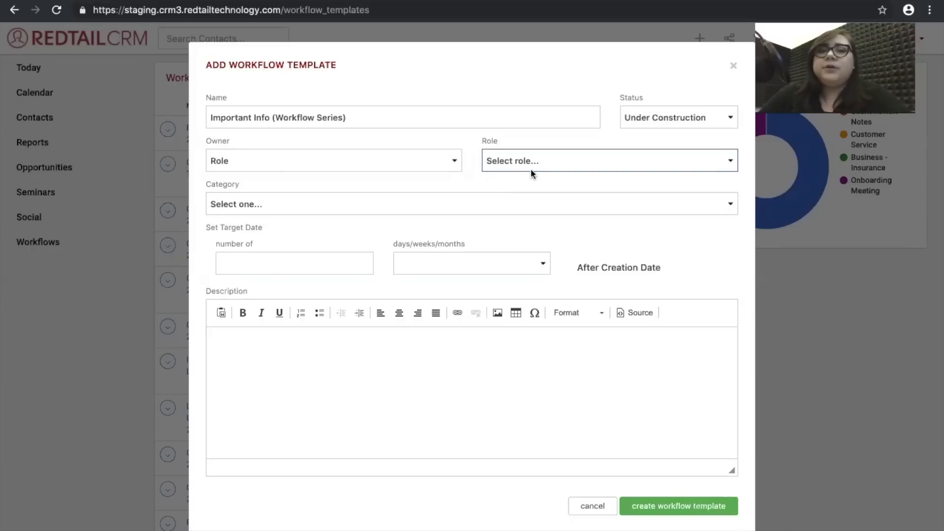
{"action": "left_click", "coordinate": [574, 166]}
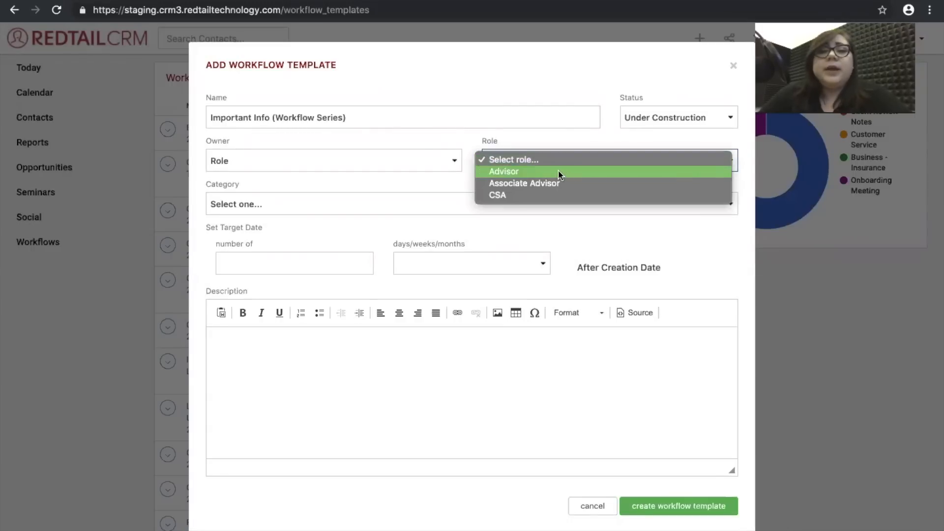
{"action": "left_click", "coordinate": [462, 182]}
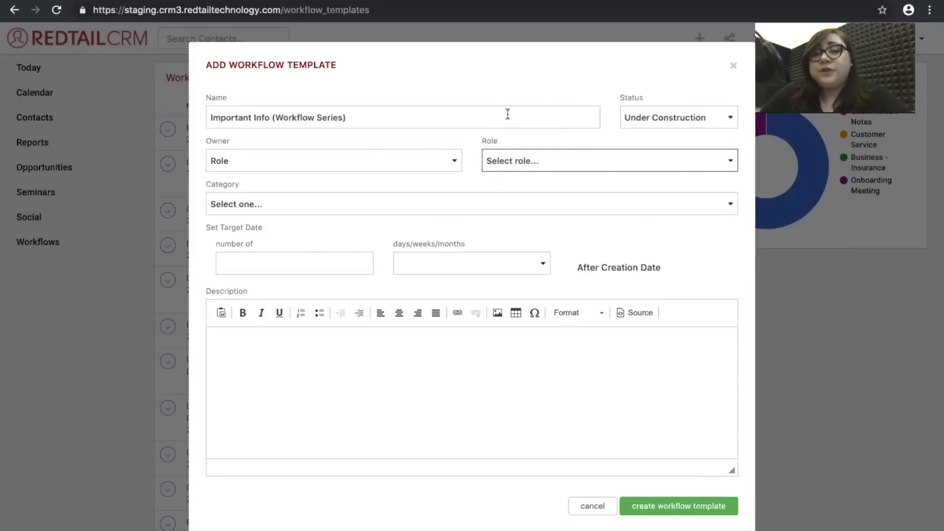
{"action": "left_click", "coordinate": [527, 154]}
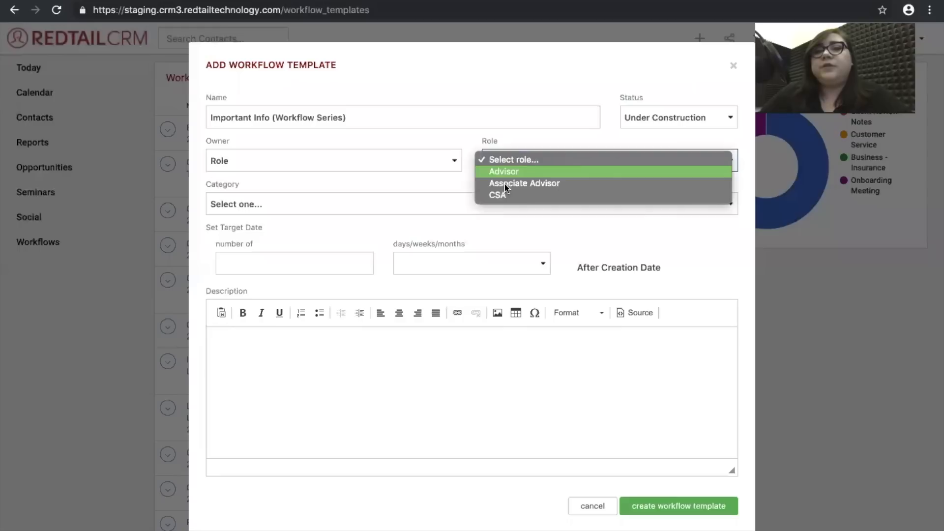
{"action": "left_click", "coordinate": [459, 178]}
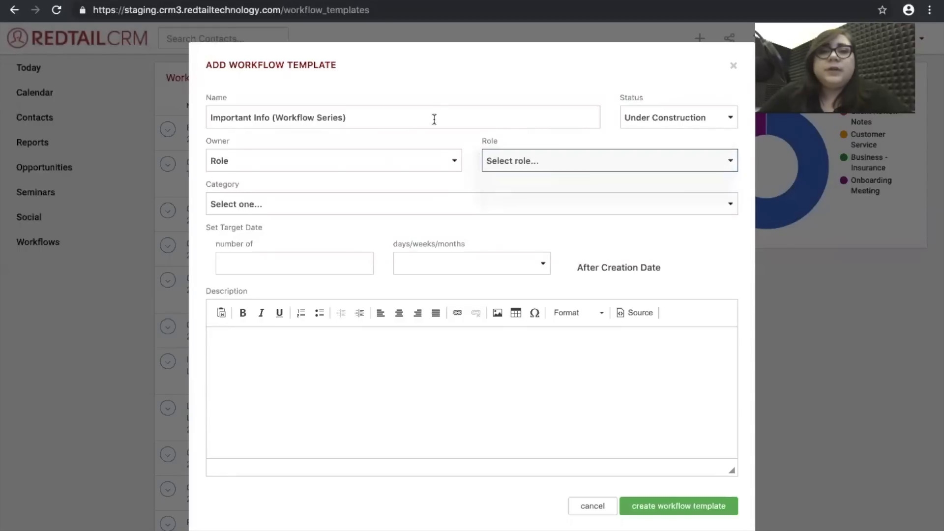
Set the template's owner type to Team and assign it to the Client Service Team.
{"action": "left_click", "coordinate": [415, 159]}
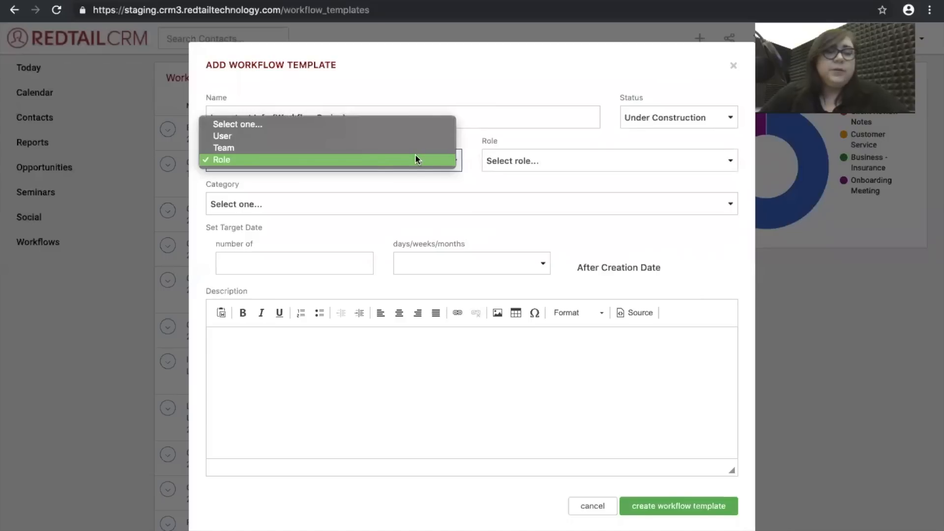
{"action": "left_click", "coordinate": [403, 148]}
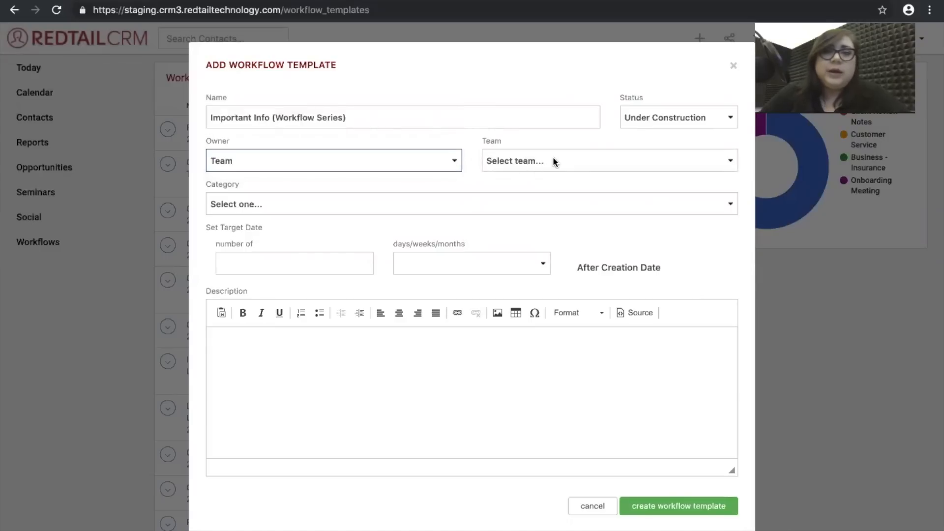
{"action": "left_click", "coordinate": [553, 157]}
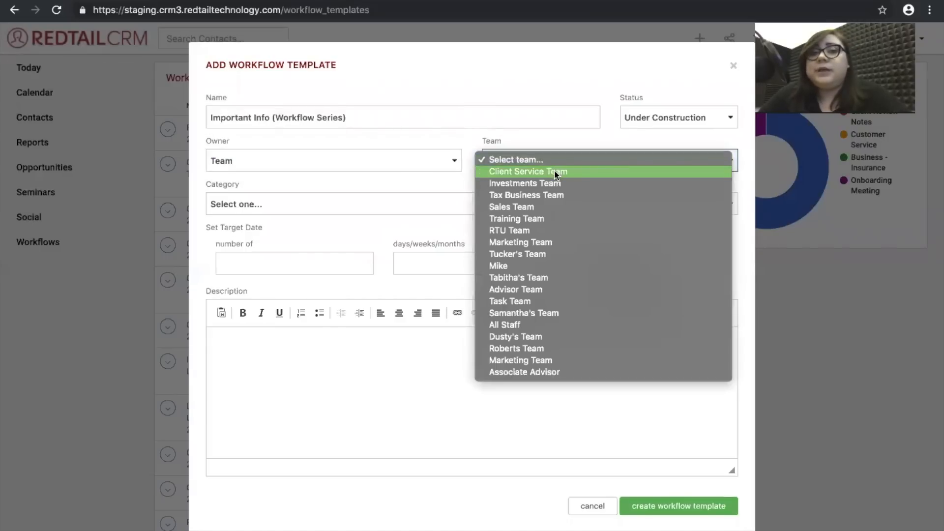
{"action": "left_click", "coordinate": [556, 171]}
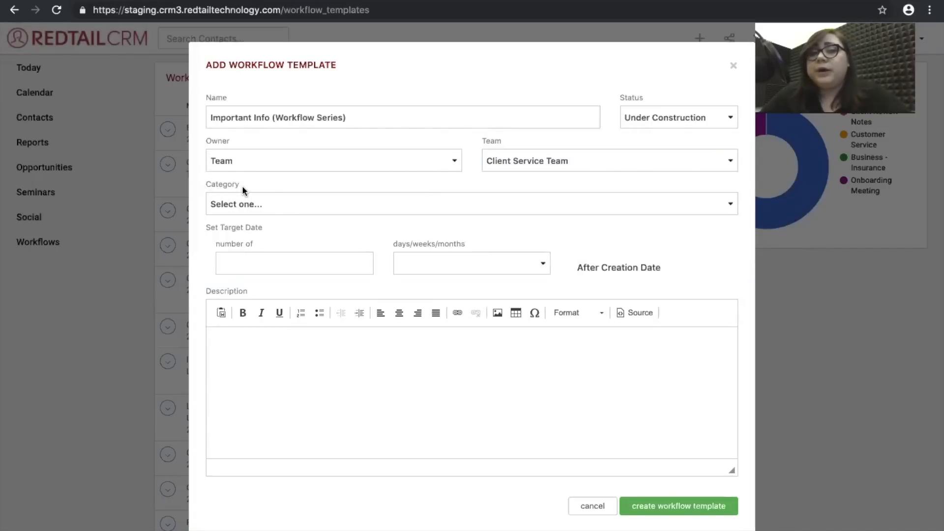
Set the workflow template's category to Client Update.
{"action": "left_click", "coordinate": [267, 206]}
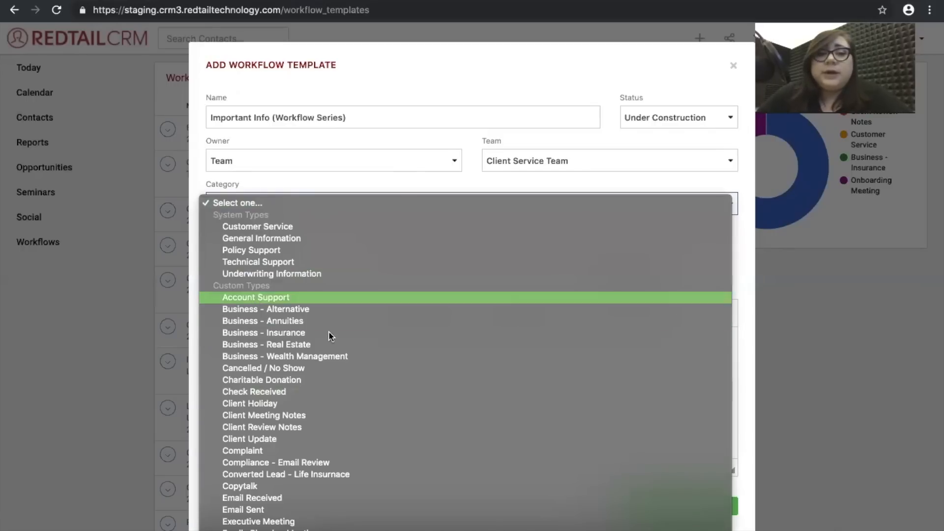
{"action": "scroll", "coordinate": [329, 337], "scroll_direction": "down", "scroll_amount": 6}
{"action": "scroll", "coordinate": [330, 334], "scroll_direction": "down", "scroll_amount": 2}
{"action": "scroll", "coordinate": [329, 336], "scroll_direction": "up", "scroll_amount": 3}
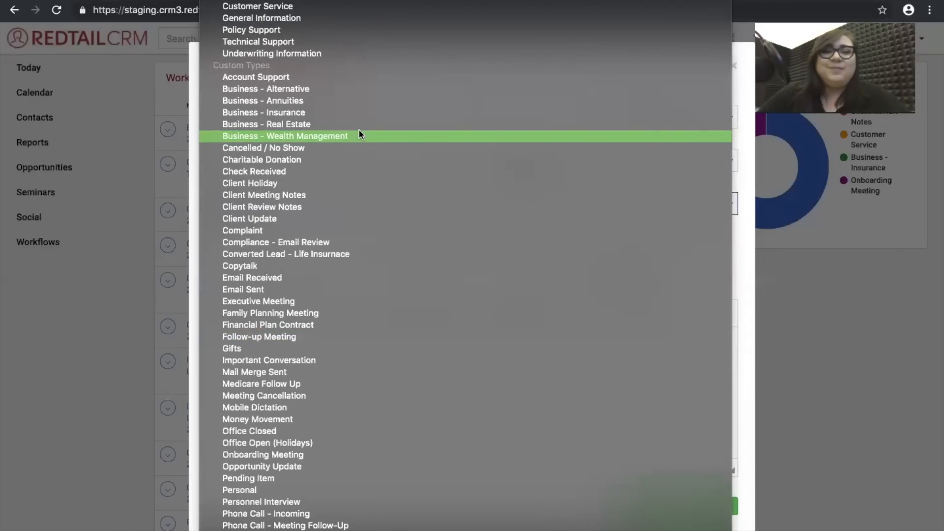
{"action": "scroll", "coordinate": [360, 134], "scroll_direction": "down", "scroll_amount": 1}
{"action": "scroll", "coordinate": [360, 135], "scroll_direction": "up", "scroll_amount": 1}
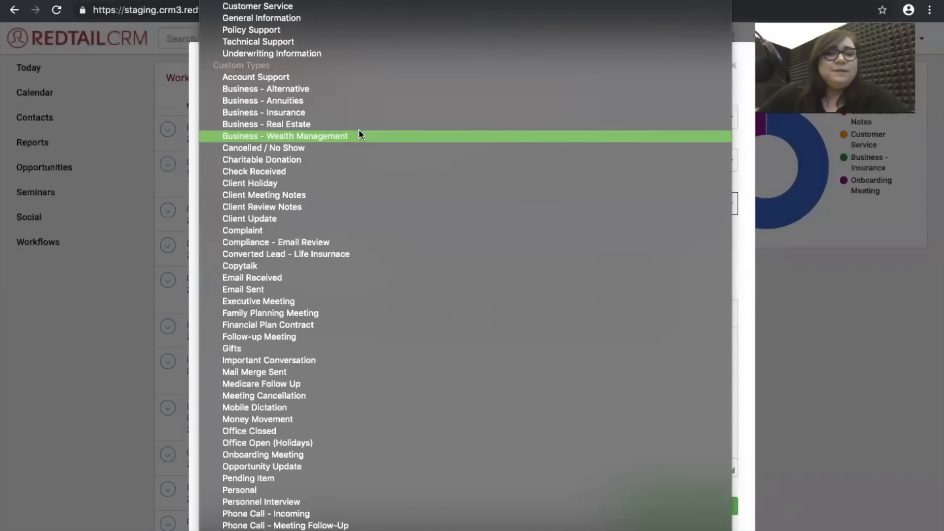
{"action": "scroll", "coordinate": [359, 134], "scroll_direction": "down", "scroll_amount": 2}
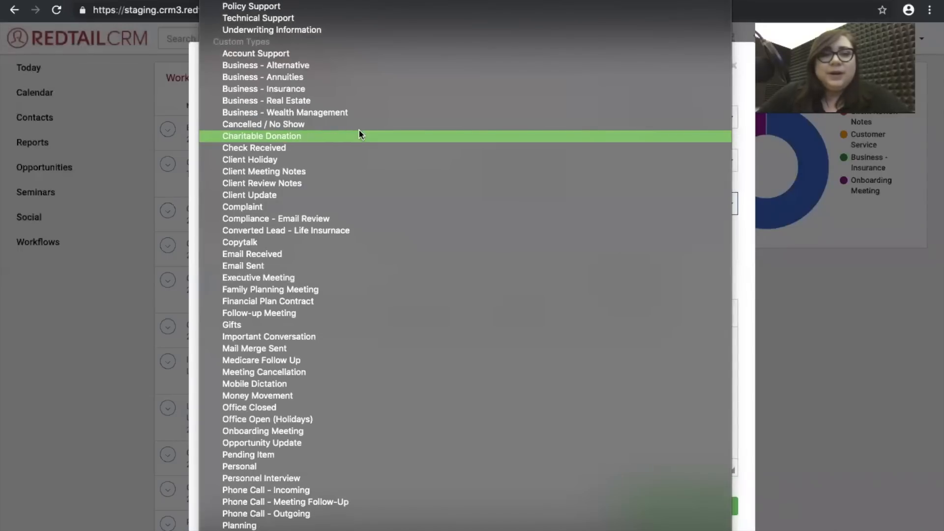
{"action": "left_click", "coordinate": [307, 194]}
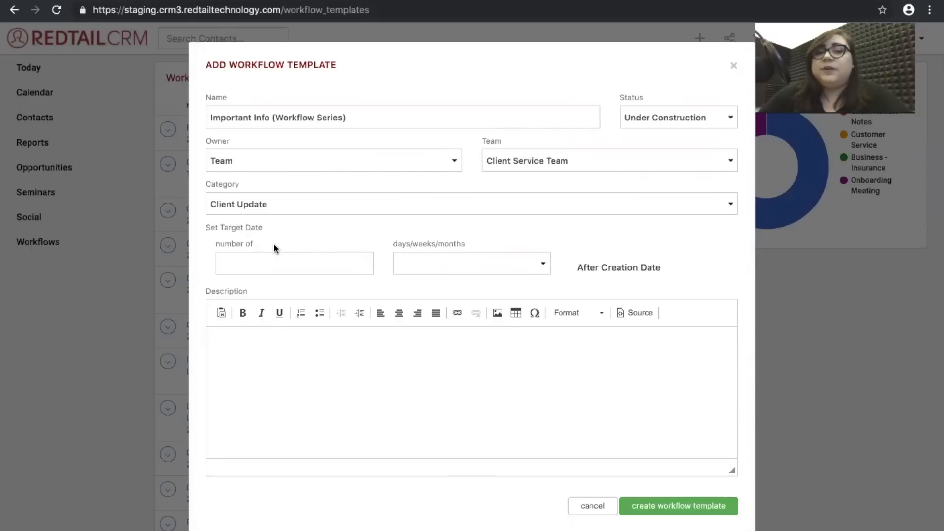
Set the target date to 0 days after the creation date and create the workflow template.
{"action": "left_click", "coordinate": [243, 259]}
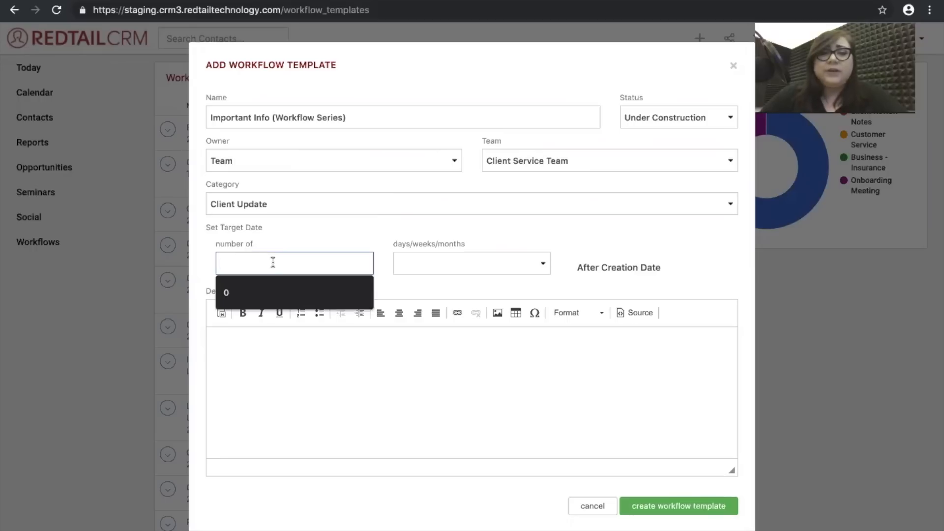
{"action": "left_click", "coordinate": [261, 293]}
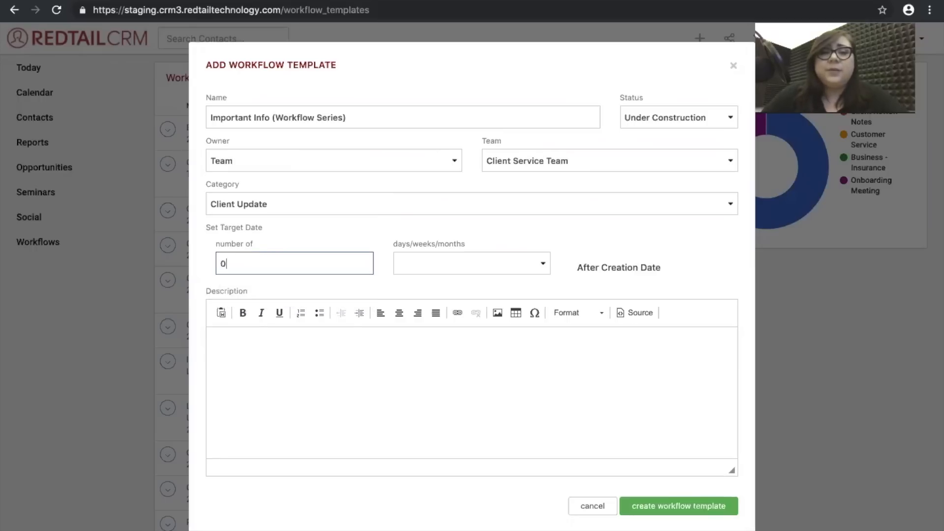
{"action": "left_click", "coordinate": [401, 272]}
{"action": "left_click", "coordinate": [411, 272]}
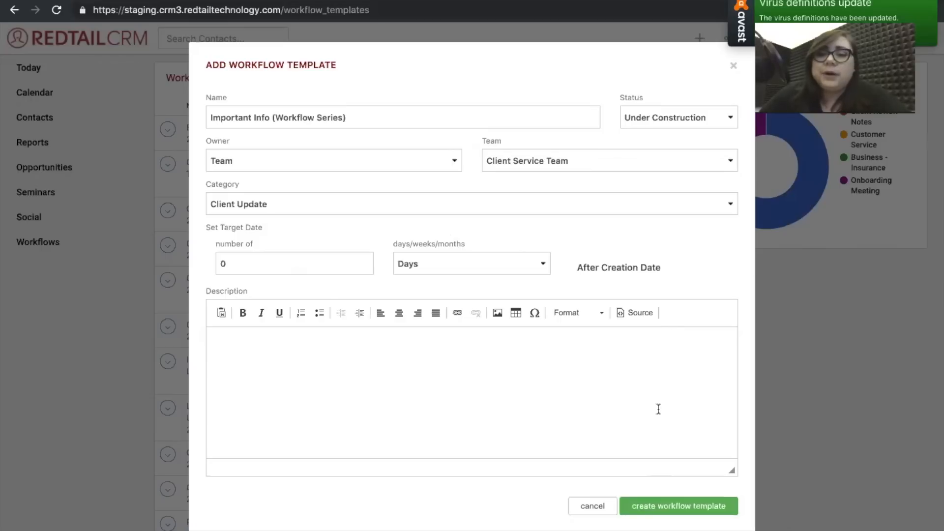
{"action": "left_click", "coordinate": [661, 508]}
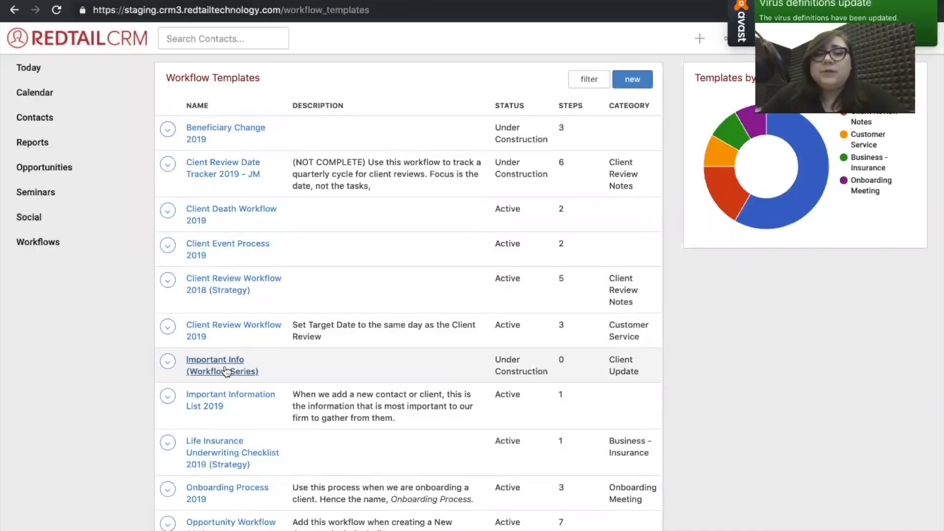
Edit the new template, prefixing its name with a hyphen to read "- Important Info (Workflow Series)", and save it.
{"action": "left_click", "coordinate": [168, 362]}
{"action": "left_click", "coordinate": [182, 384]}
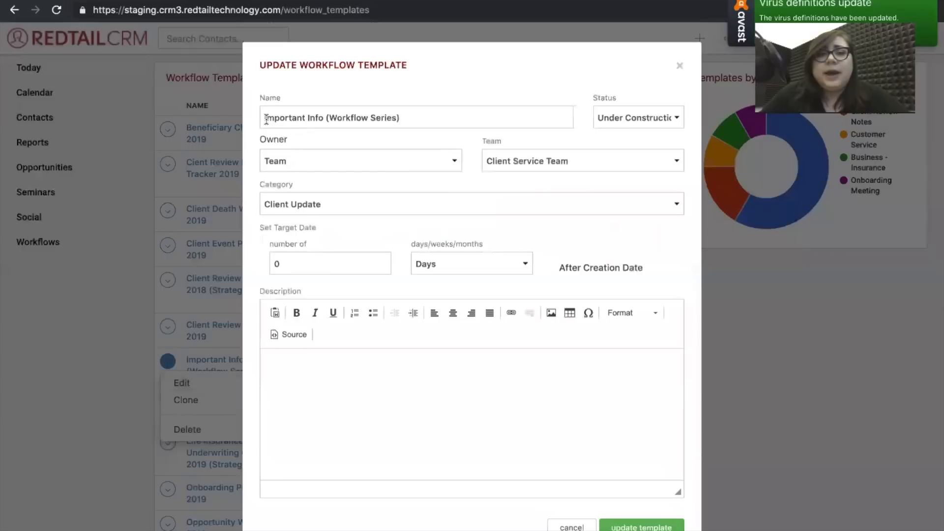
{"action": "left_click", "coordinate": [266, 119]}
{"action": "type", "text": "-"}
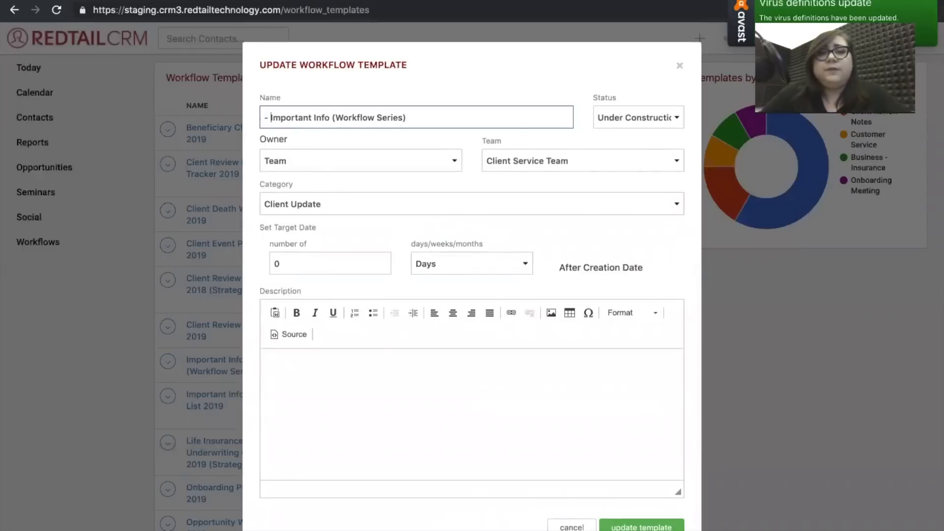
{"action": "left_click", "coordinate": [641, 526]}
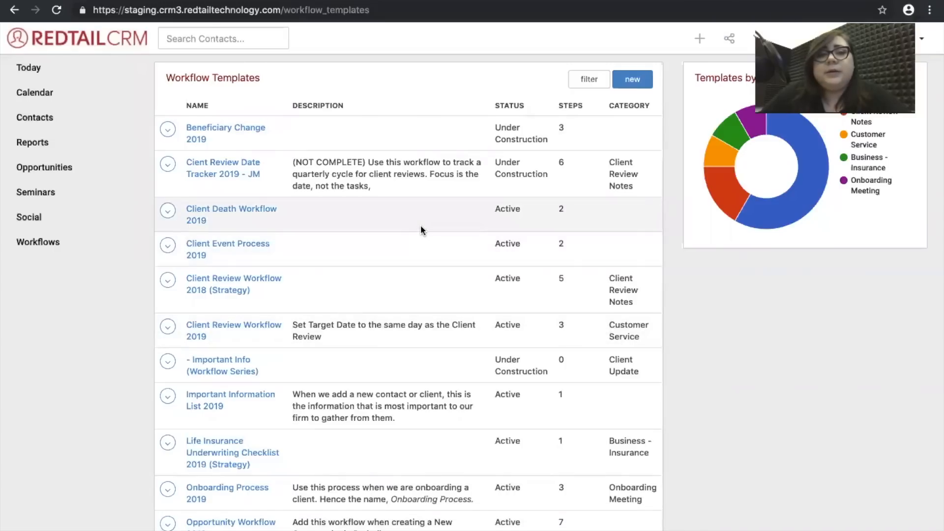
{"action": "left_click", "coordinate": [259, 129]}
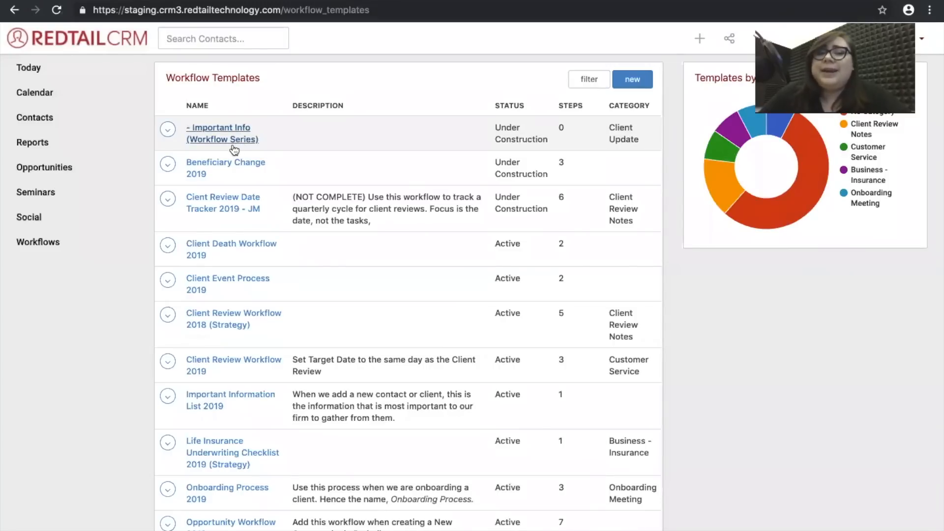
Open the "- Important Info (Workflow Series)" template and add its first step, consulting the workflow outline in the Word document.
{"action": "left_click", "coordinate": [211, 130]}
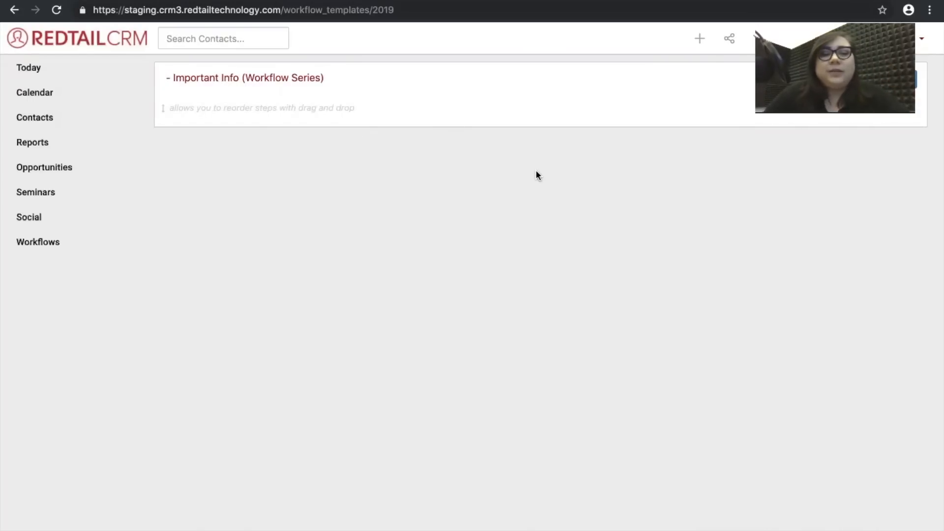
{"action": "key", "text": "ctrl+Left"}
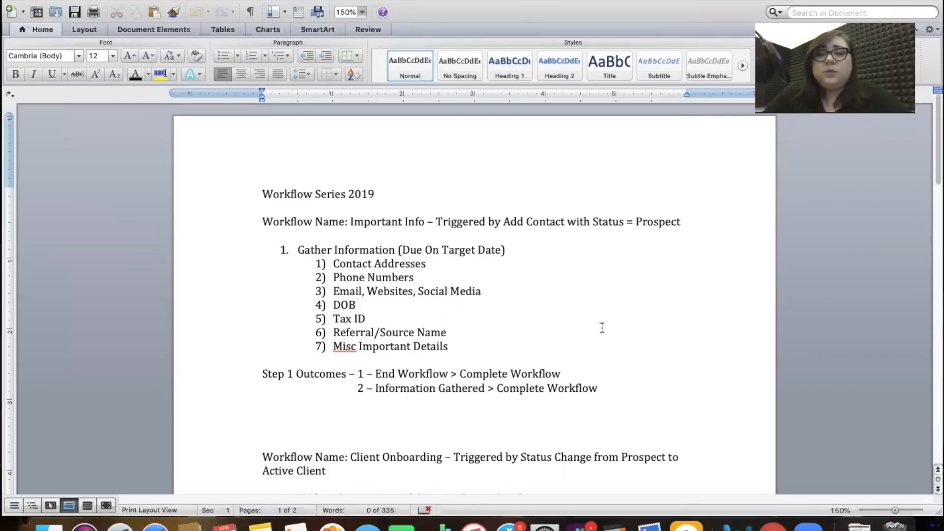
{"action": "key", "text": "ctrl+Right"}
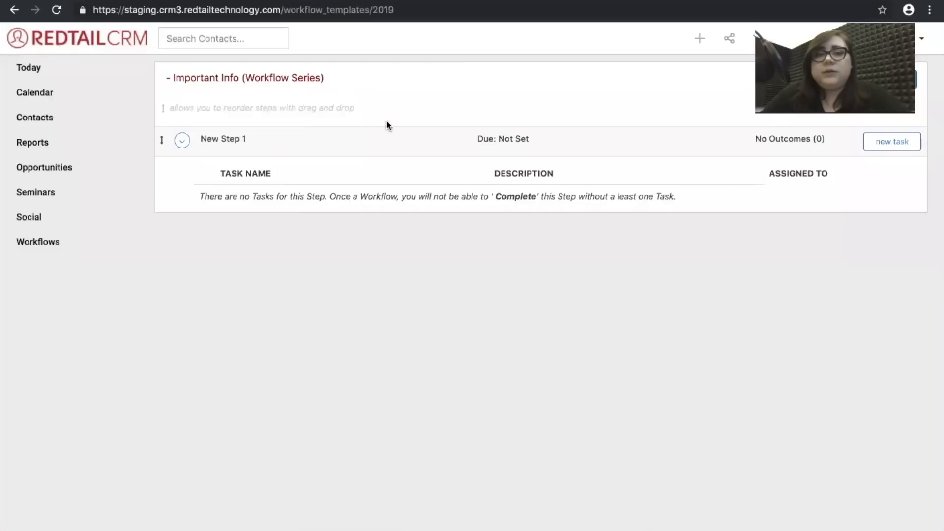
Add seven new tasks to the template's first step.
{"action": "left_click", "coordinate": [885, 143]}
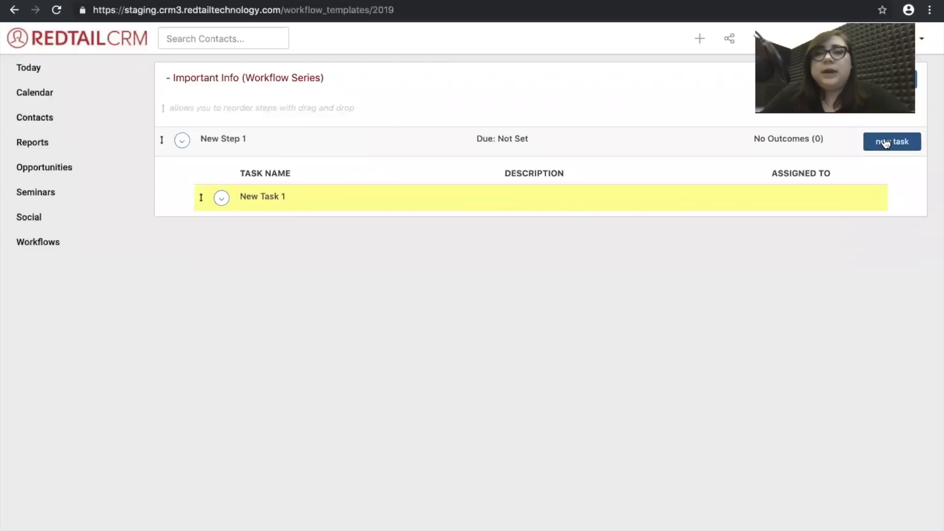
{"action": "left_click", "coordinate": [886, 142]}
{"action": "left_click", "coordinate": [885, 143]}
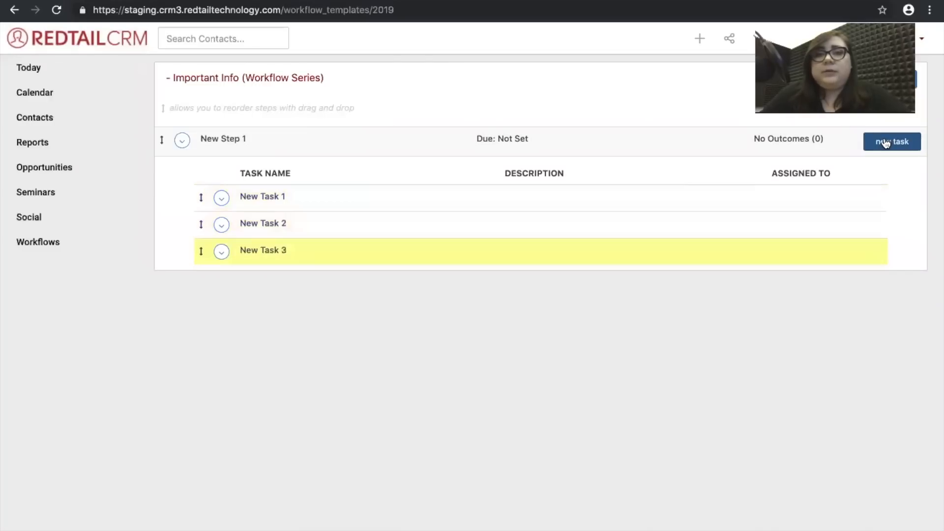
{"action": "left_click", "coordinate": [885, 142]}
{"action": "left_click", "coordinate": [885, 142]}
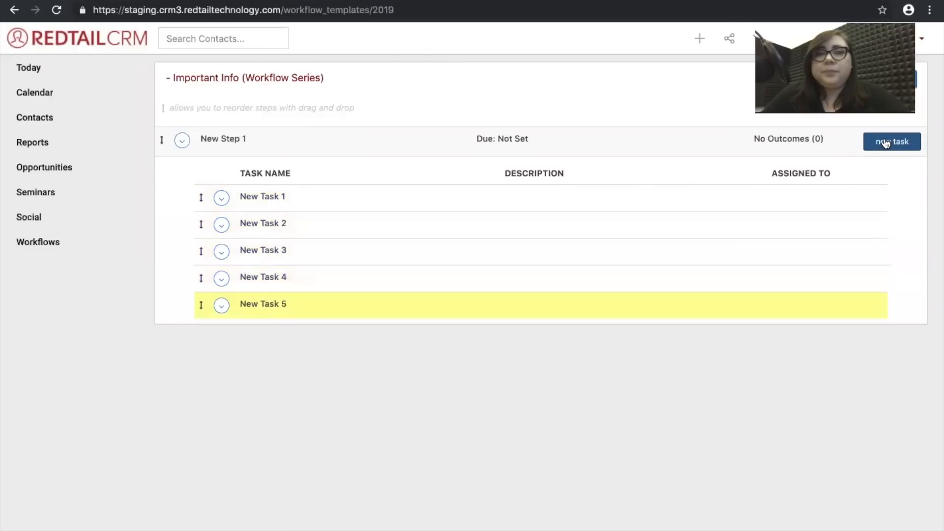
{"action": "left_click", "coordinate": [886, 143]}
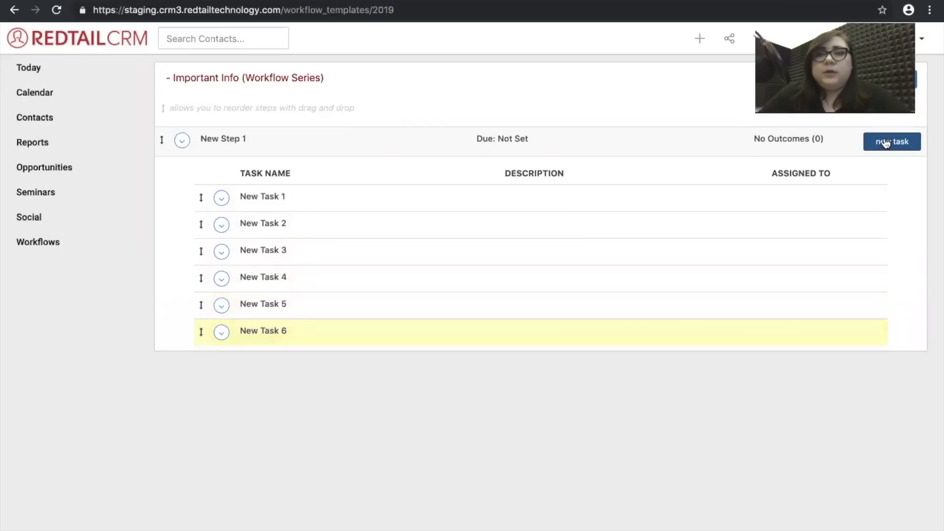
{"action": "left_click", "coordinate": [885, 143]}
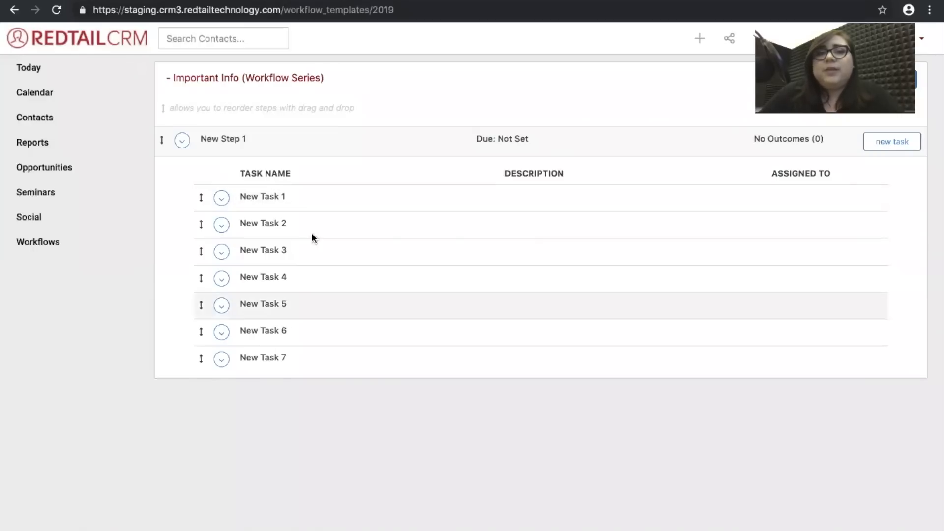
Open the first step for editing and name it "Gather Information".
{"action": "left_click", "coordinate": [182, 141]}
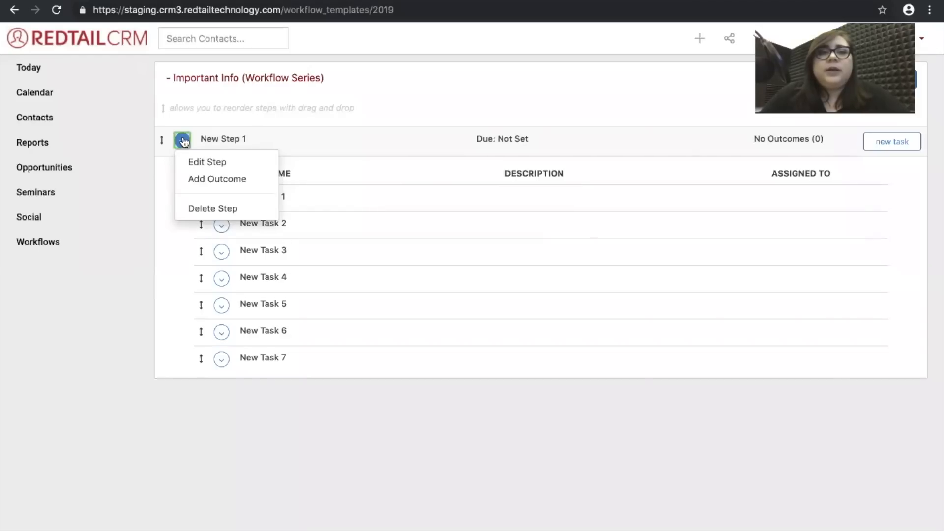
{"action": "left_click", "coordinate": [183, 142]}
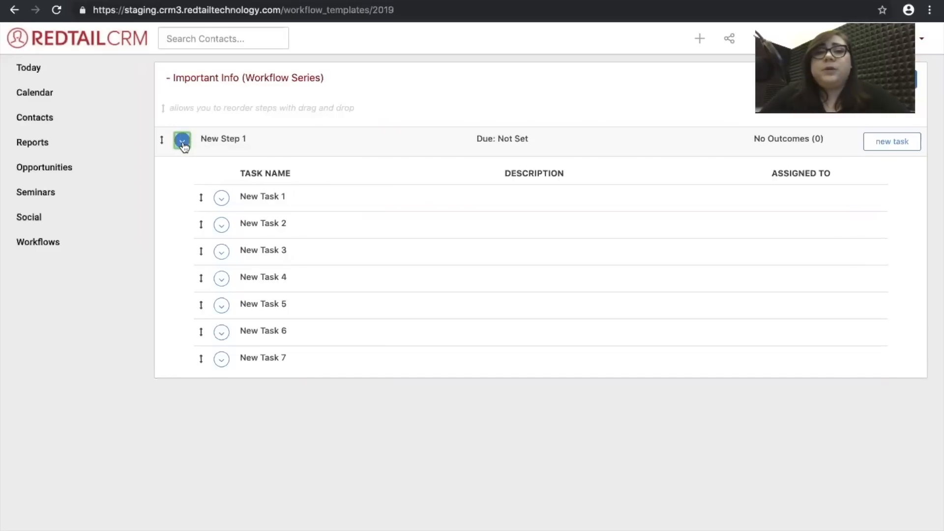
{"action": "left_click", "coordinate": [182, 141]}
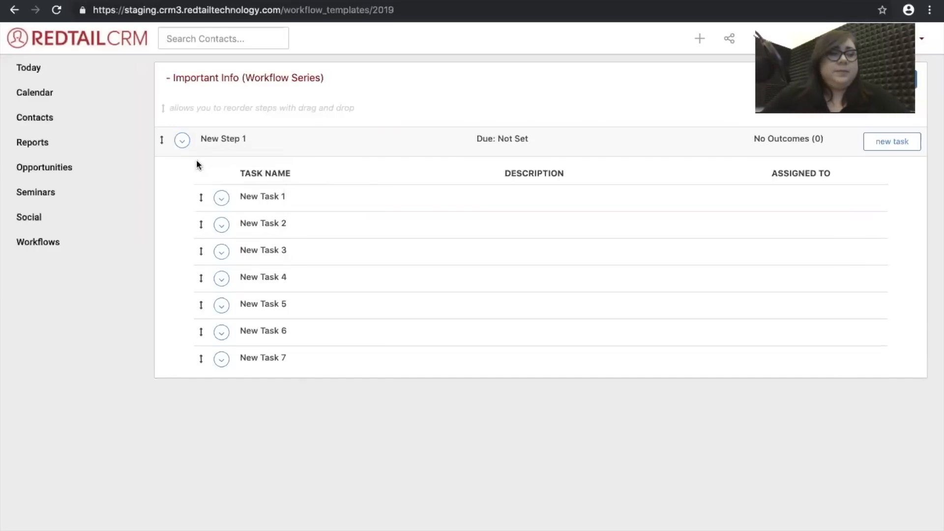
{"action": "left_click", "coordinate": [285, 136]}
{"action": "left_click_drag", "start_coordinate": [341, 112], "coordinate": [191, 113]}
{"action": "type", "text": "Gather Information"}
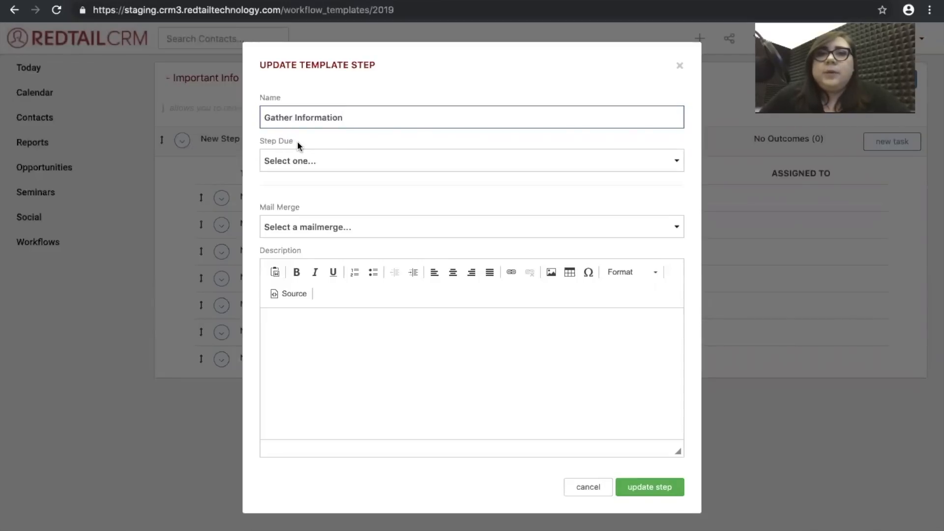
Check the due date in the Word outline, set the Gather Information step due On Target Date, and save the step.
{"action": "key", "text": "ctrl+Left"}
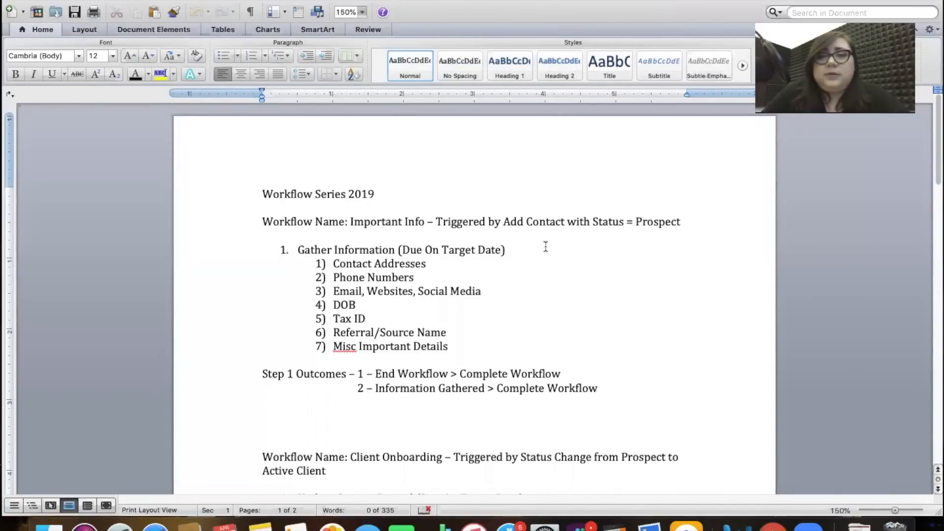
{"action": "key", "text": "ctrl+Right"}
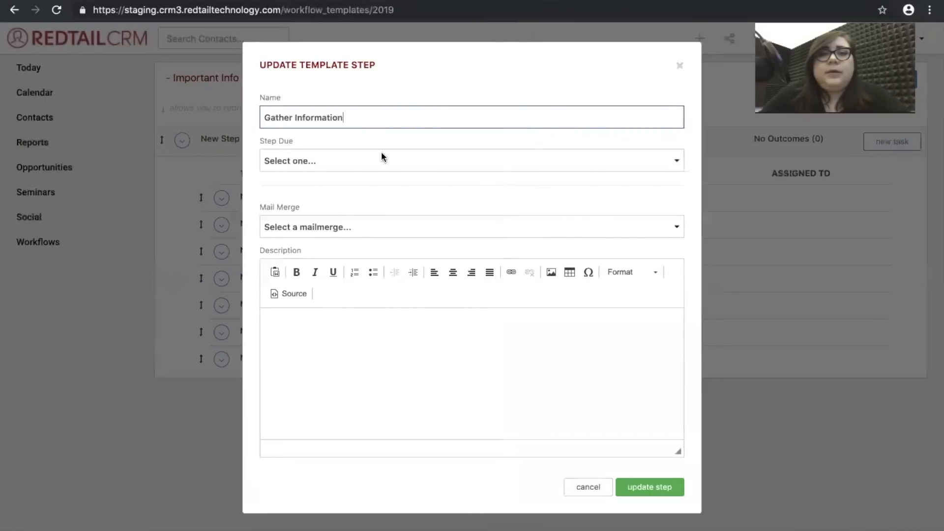
{"action": "left_click", "coordinate": [339, 155]}
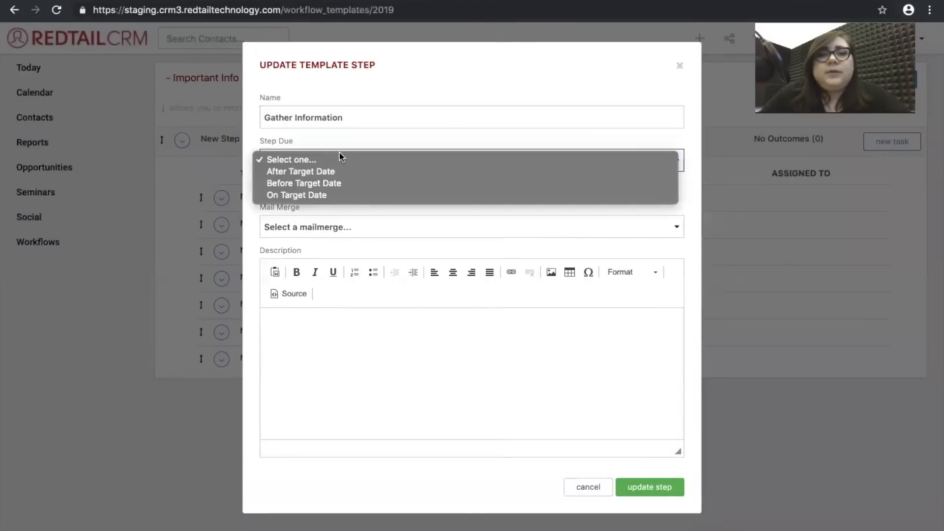
{"action": "left_click", "coordinate": [315, 196]}
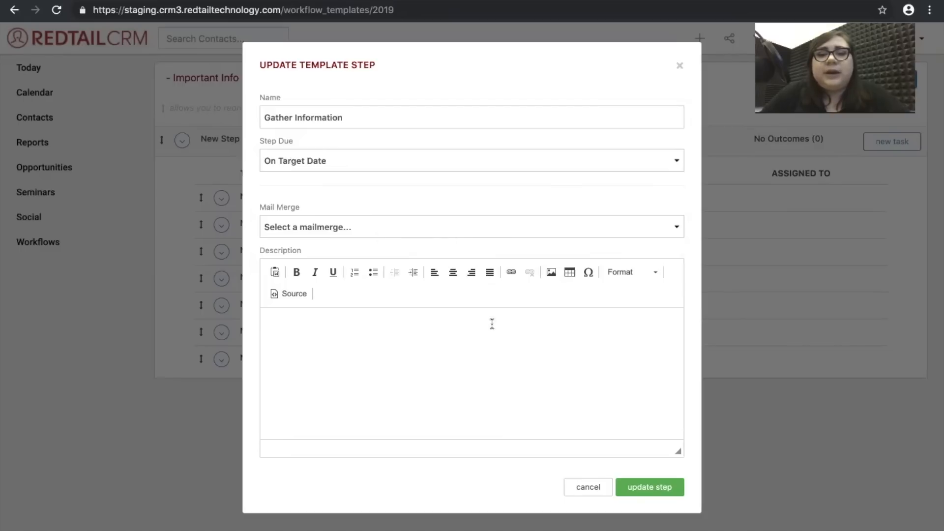
{"action": "left_click", "coordinate": [653, 488]}
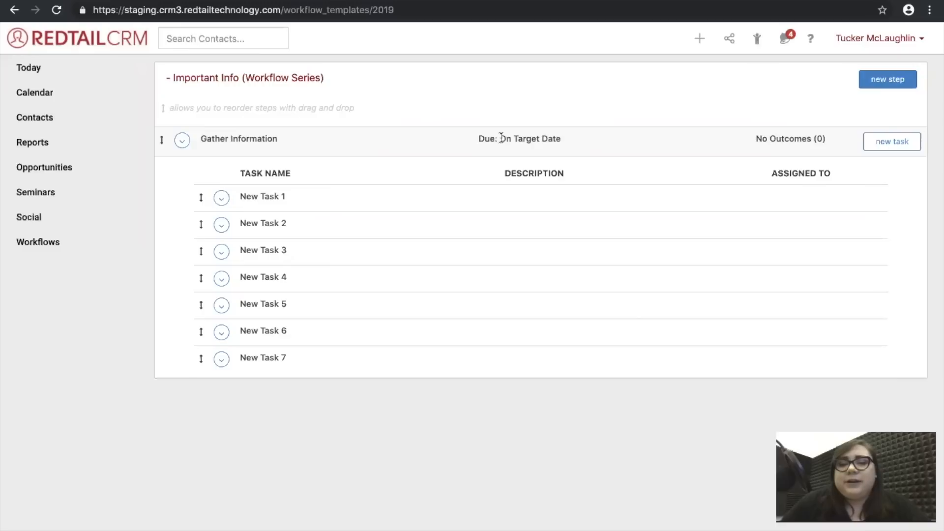
Open the first task under Gather Information for editing and name it "Contact Addresses", following the outline.
{"action": "left_click", "coordinate": [222, 199]}
{"action": "left_click", "coordinate": [239, 224]}
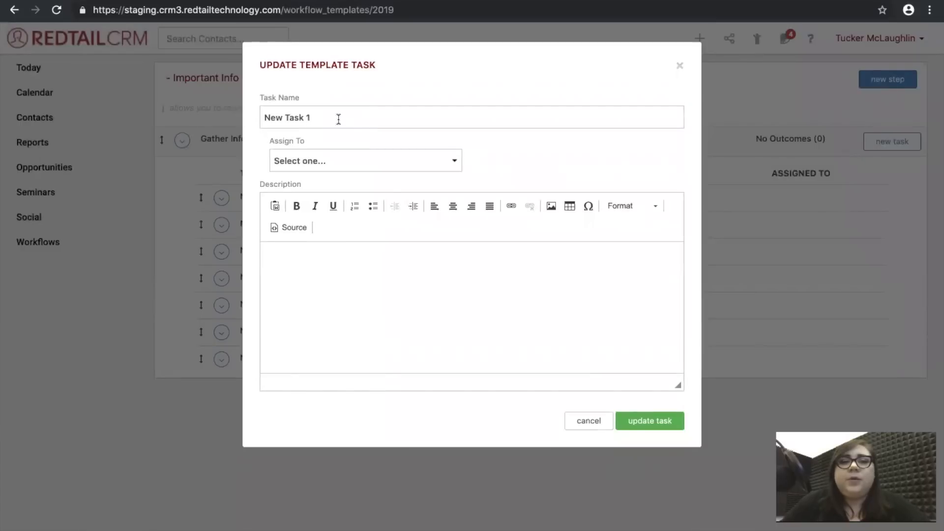
{"action": "left_click_drag", "start_coordinate": [338, 119], "coordinate": [215, 108]}
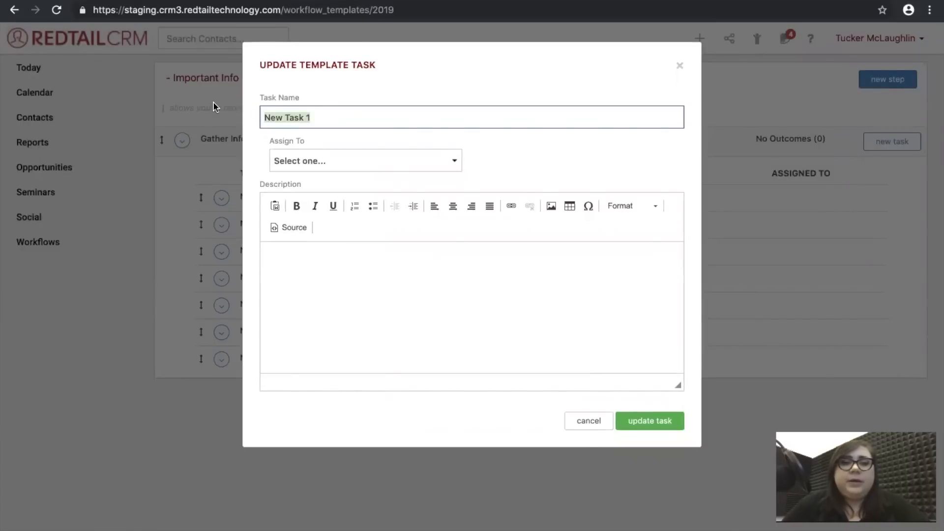
{"action": "key", "text": "ctrl+Left"}
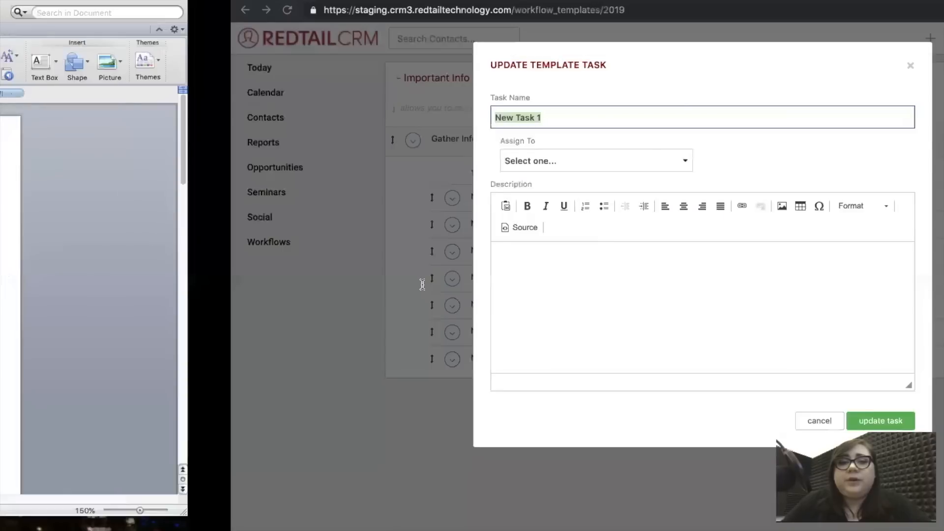
{"action": "type", "text": "Cont"}
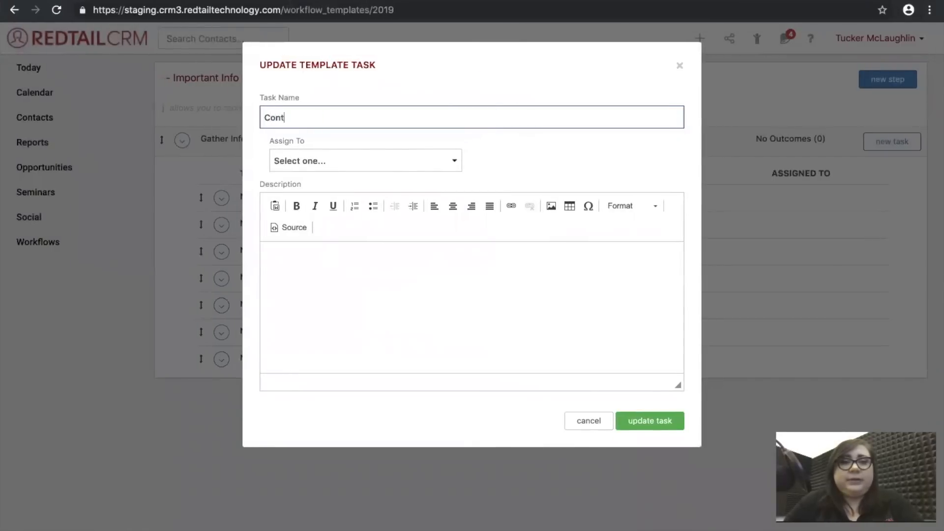
{"action": "type", "text": "act Addresses"}
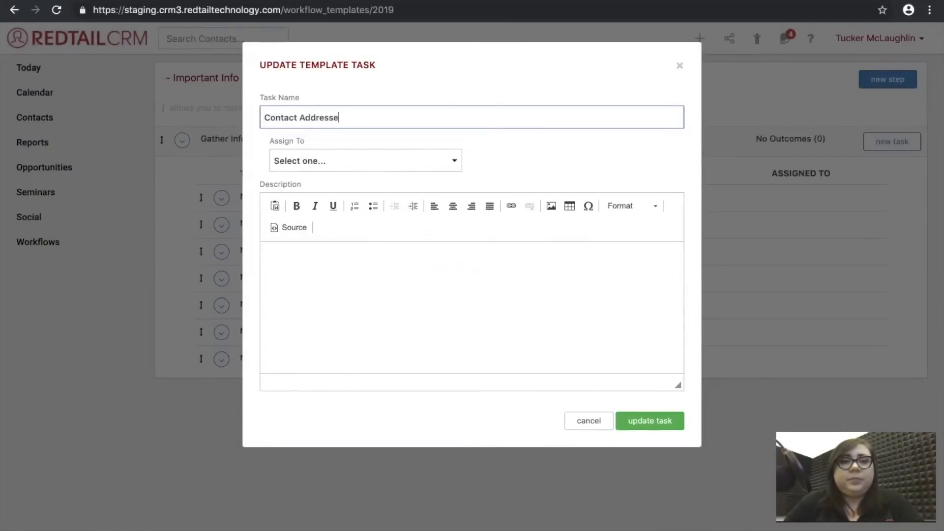
Assign the Contact Addresses task to the Client Service Team.
{"action": "left_click", "coordinate": [361, 157]}
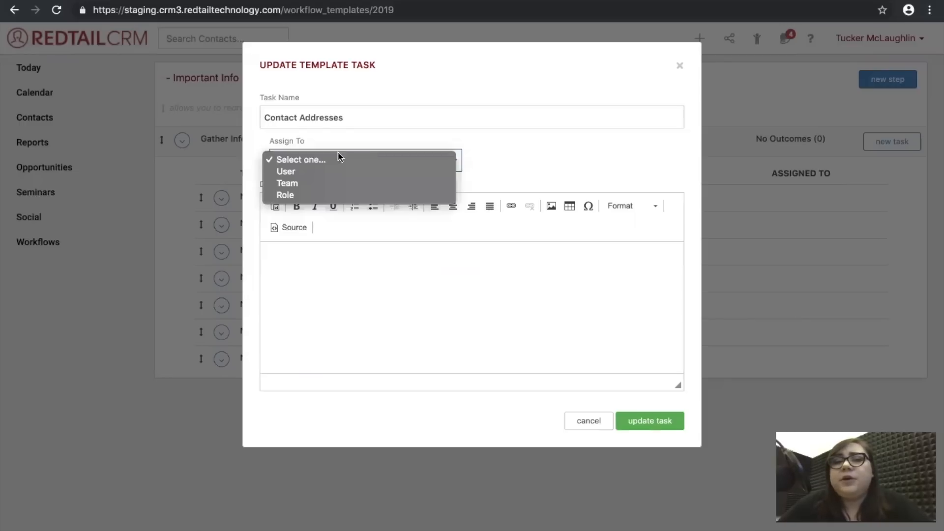
{"action": "left_click", "coordinate": [323, 183]}
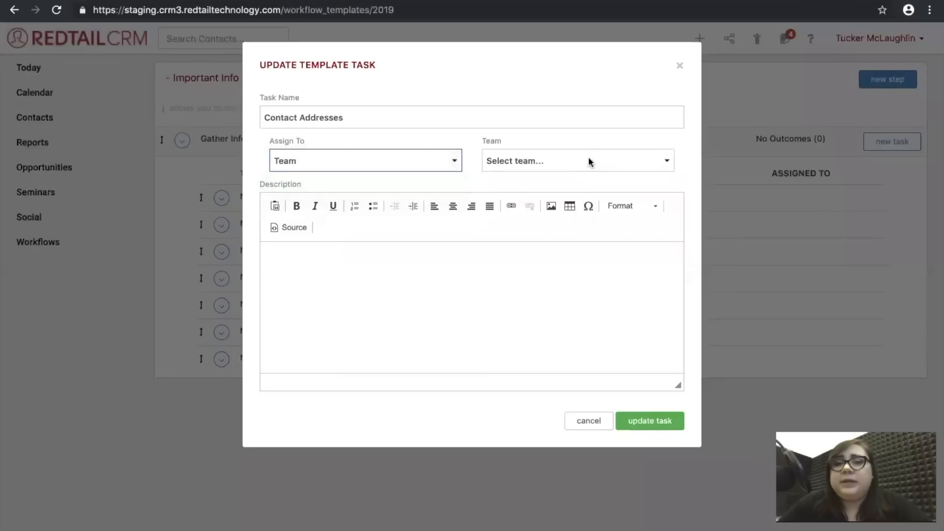
{"action": "left_click", "coordinate": [588, 157]}
{"action": "left_click", "coordinate": [568, 172]}
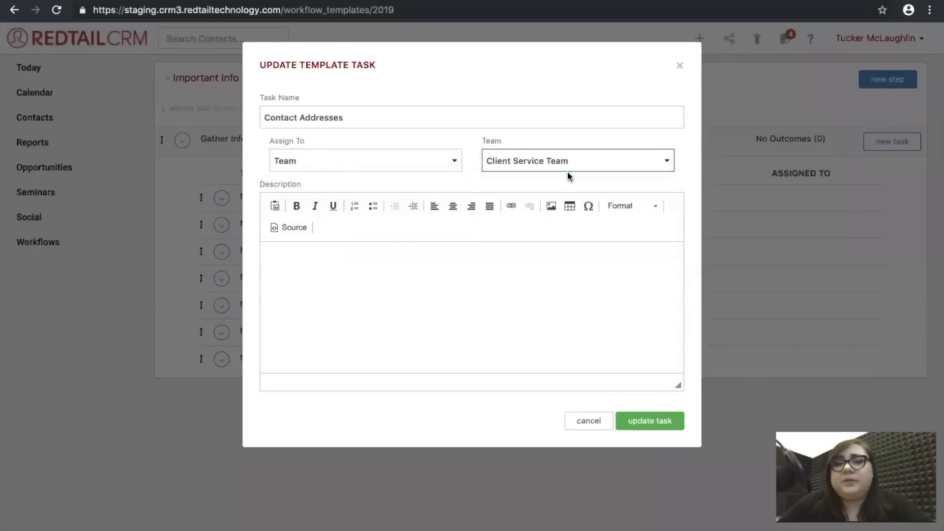
Add a bulleted description listing Home Address, Work Address and Vacation Home Address, and save the Contact Addresses task.
{"action": "left_click", "coordinate": [465, 276]}
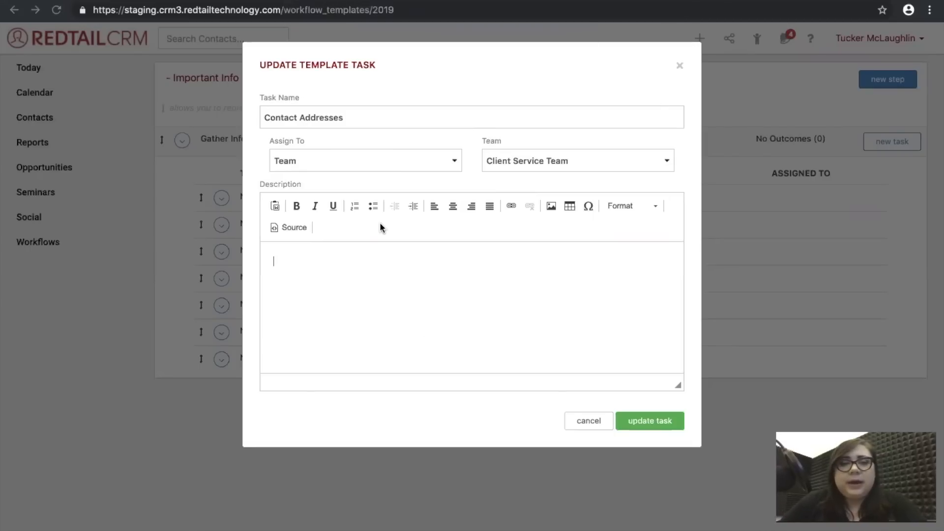
{"action": "left_click", "coordinate": [373, 207]}
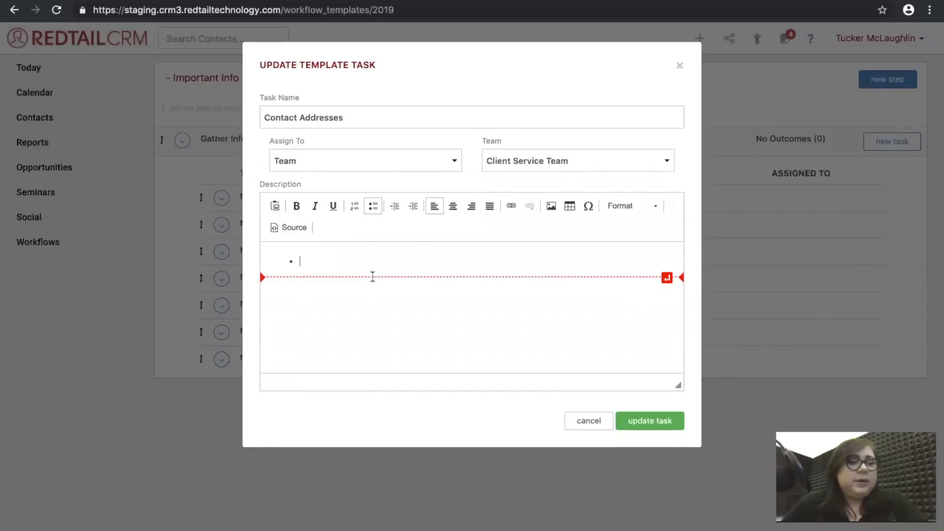
{"action": "type", "text": "Home A"}
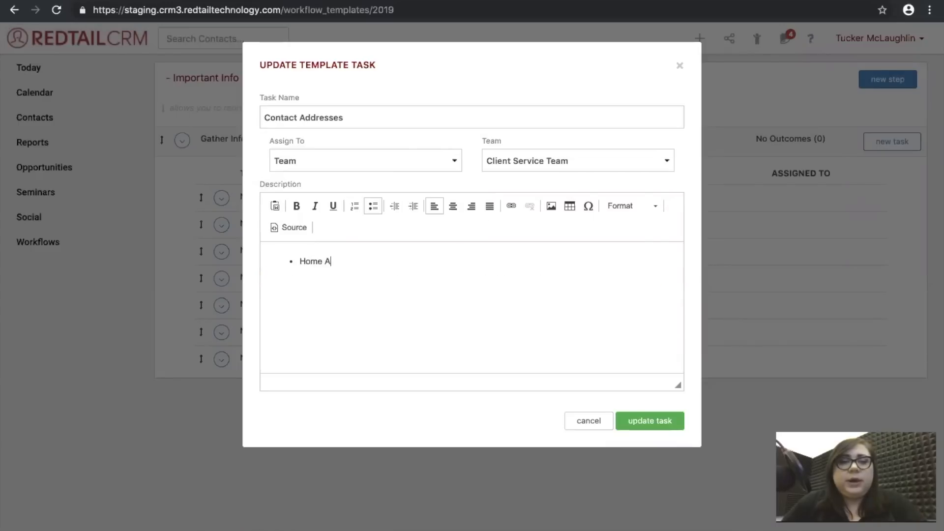
{"action": "type", "text": "ddress"}
{"action": "key", "text": "Return"}
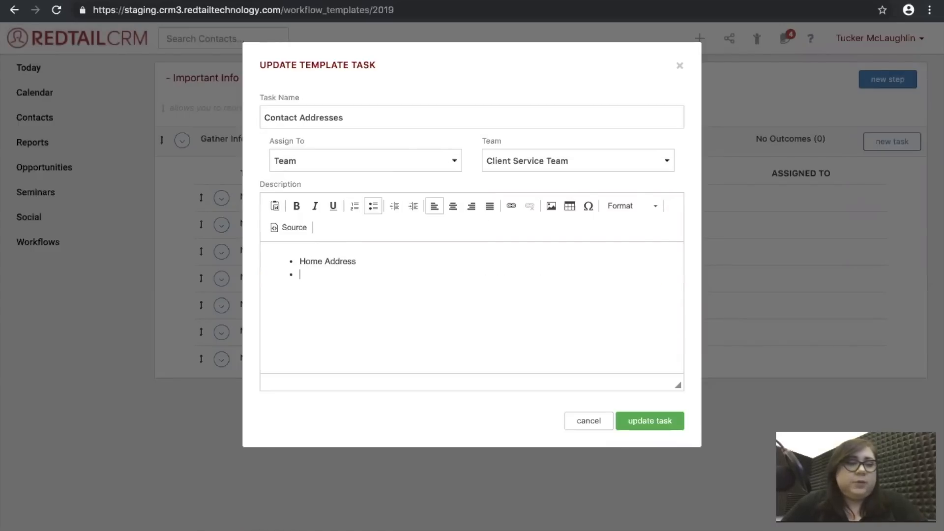
{"action": "type", "text": "Work "}
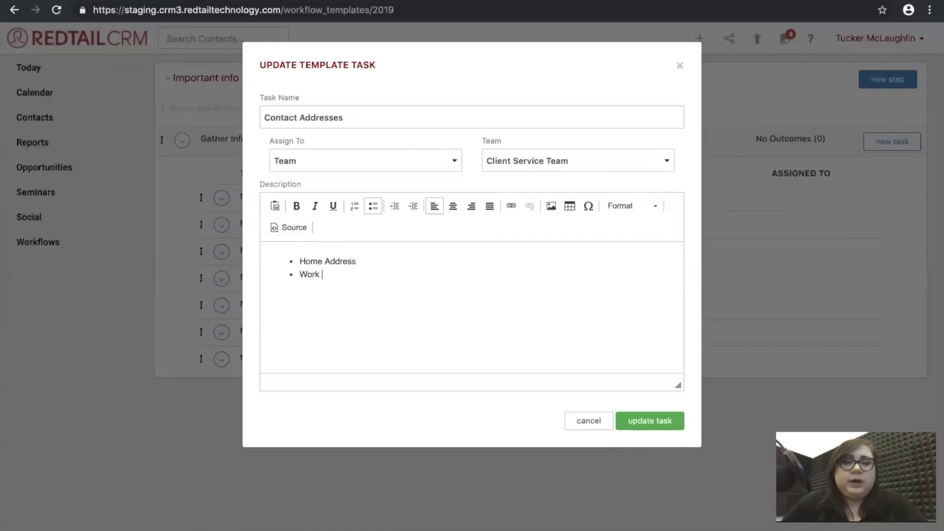
{"action": "type", "text": "Address"}
{"action": "key", "text": "Return"}
{"action": "type", "text": "Vacation Home Address"}
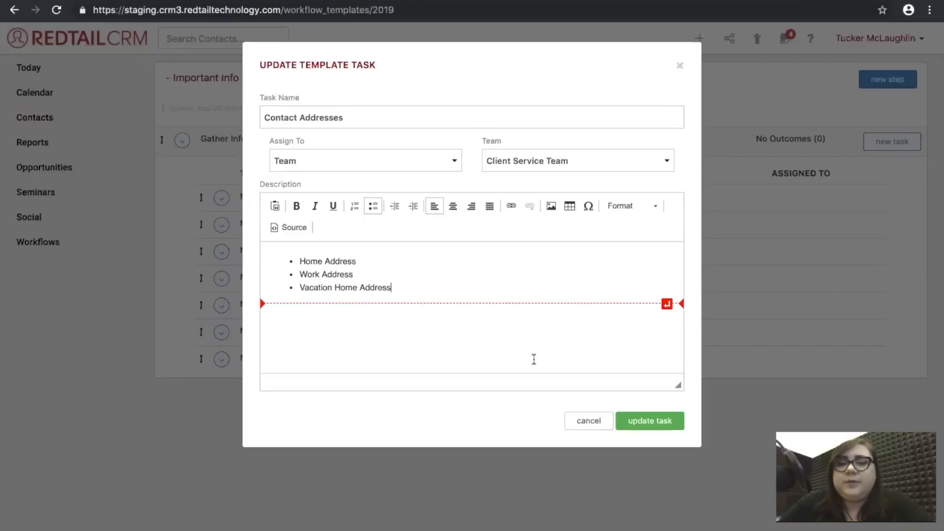
{"action": "left_click", "coordinate": [646, 422]}
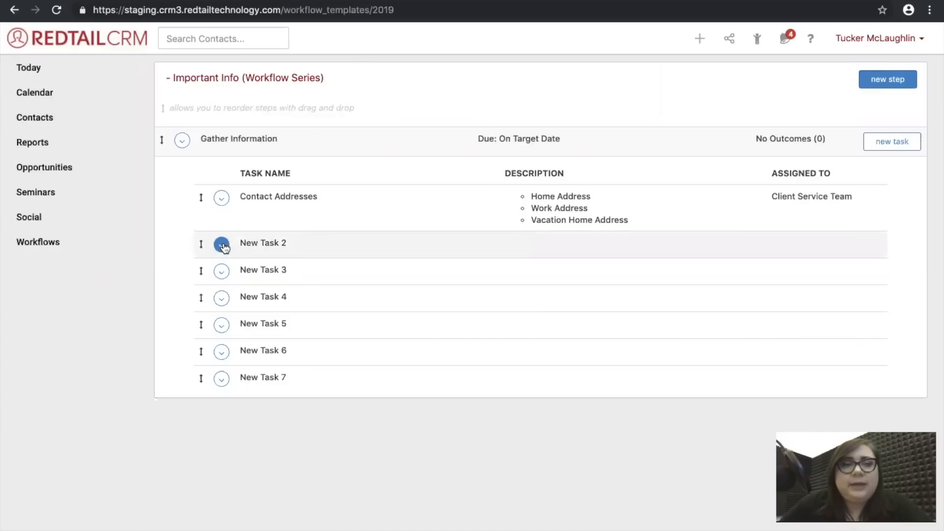
Open the second task under Gather Information for editing and name it "Phone Numbers".
{"action": "left_click", "coordinate": [221, 245]}
{"action": "left_click", "coordinate": [235, 265]}
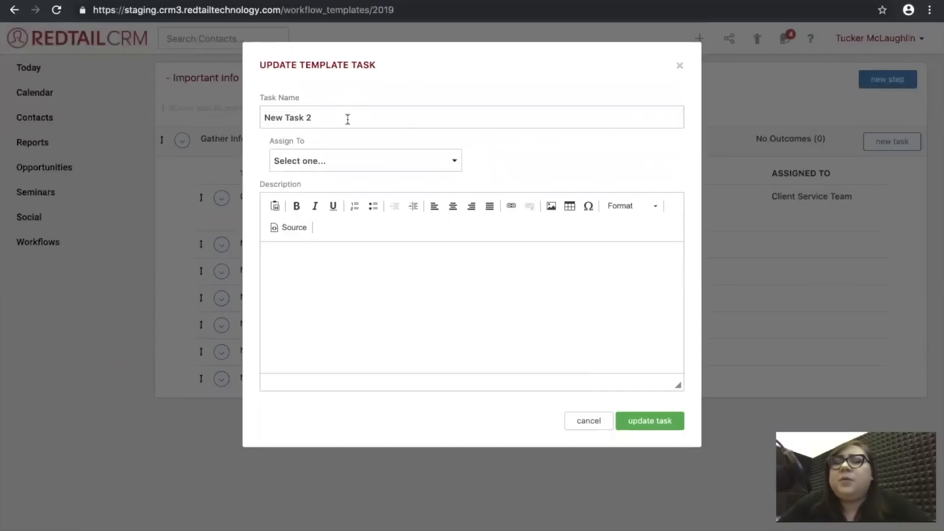
{"action": "left_click_drag", "start_coordinate": [327, 117], "coordinate": [249, 103]}
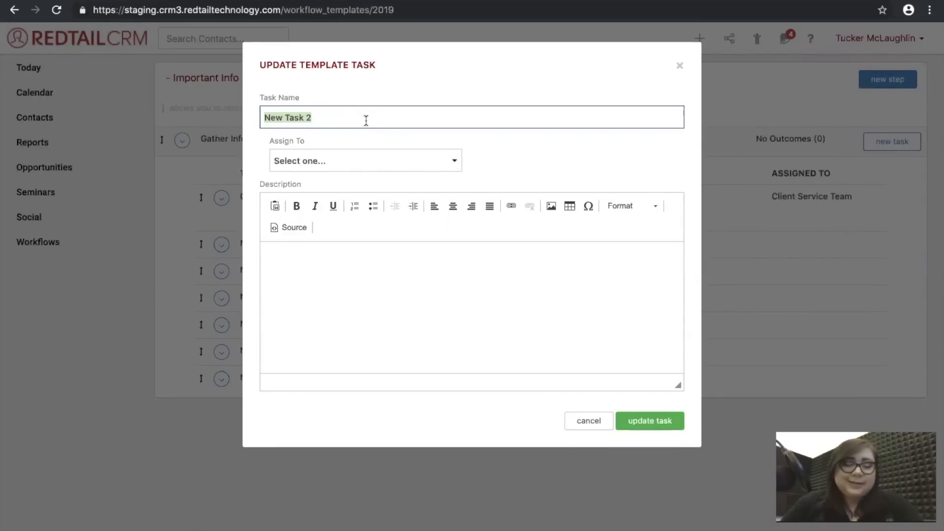
{"action": "type", "text": "P"}
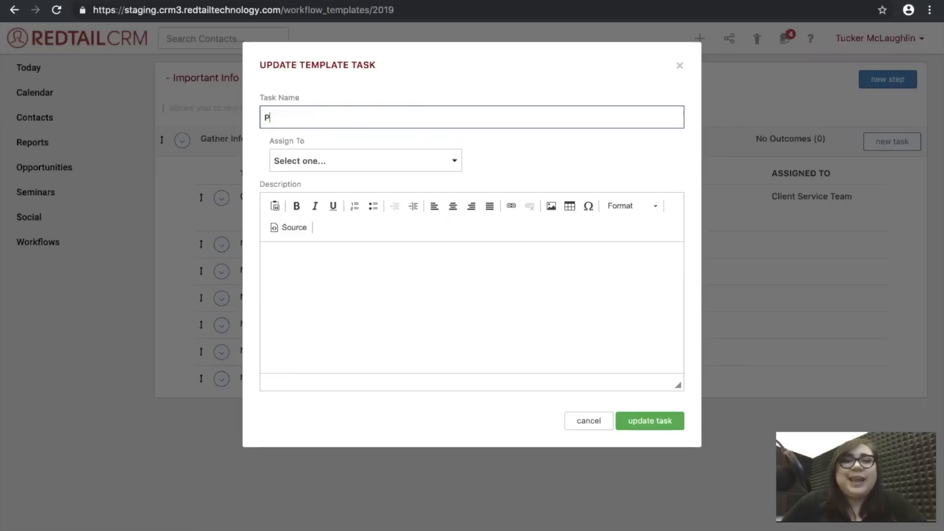
{"action": "type", "text": "hone Numbers"}
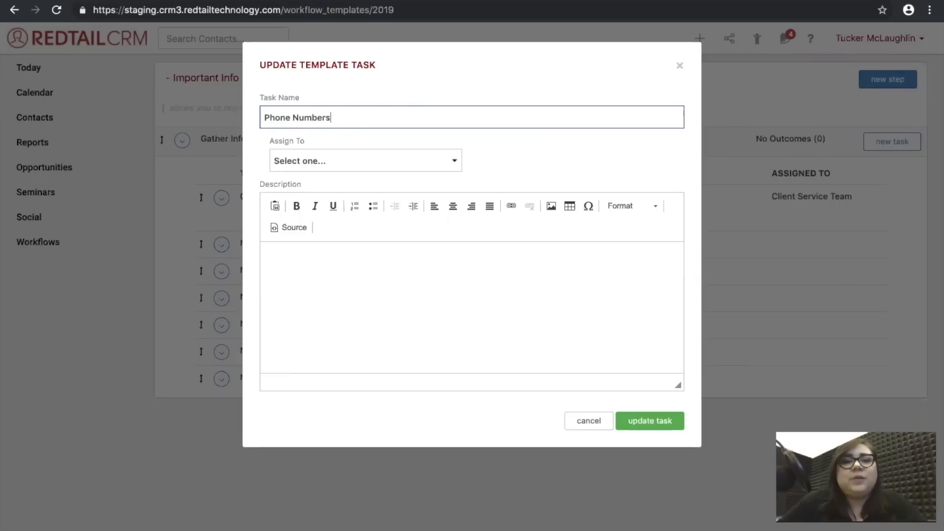
Assign the Phone Numbers task to an individual user, choosing the signed-in account holder.
{"action": "left_click", "coordinate": [413, 161]}
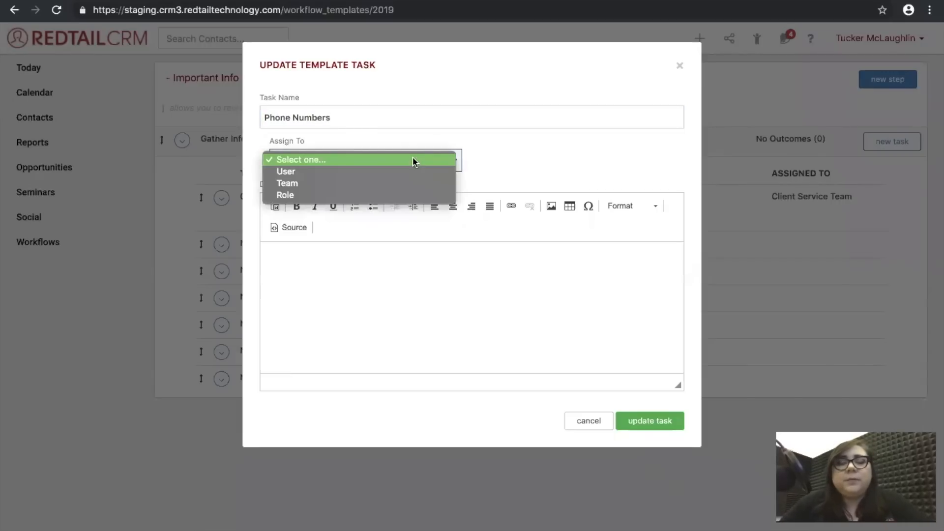
{"action": "left_click", "coordinate": [311, 176]}
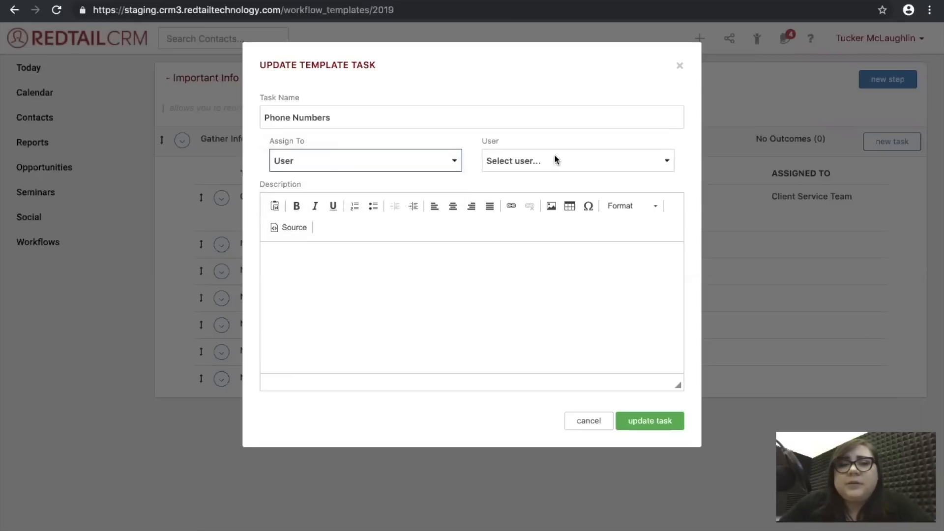
{"action": "left_click", "coordinate": [559, 155]}
{"action": "left_click", "coordinate": [541, 313]}
Add a bulleted description listing Home Phone Number (if applicable), Work Phone Number and Cell Phone Number, and save the Phone Numbers task.
{"action": "left_click", "coordinate": [357, 276]}
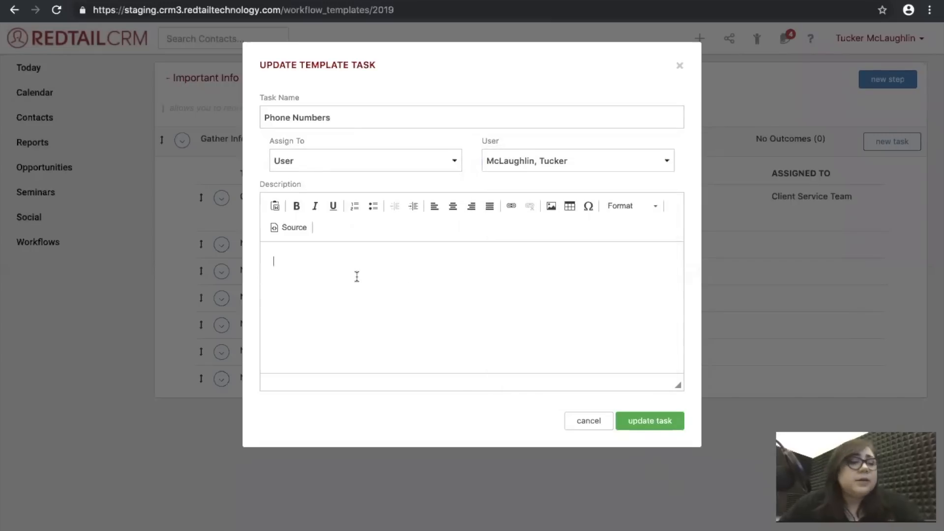
{"action": "left_click", "coordinate": [373, 206]}
{"action": "type", "text": "Home Phone Number (if applicable "}
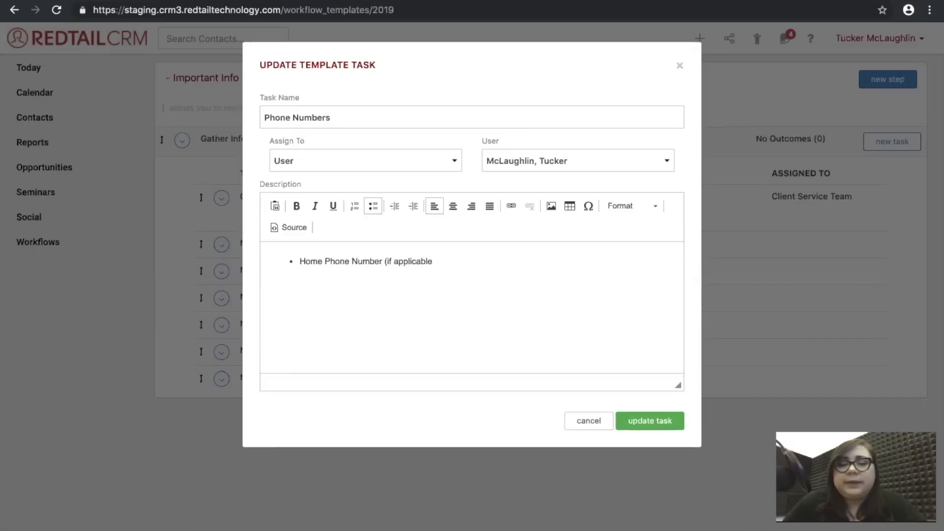
{"action": "type", "text": "Work Phone N"}
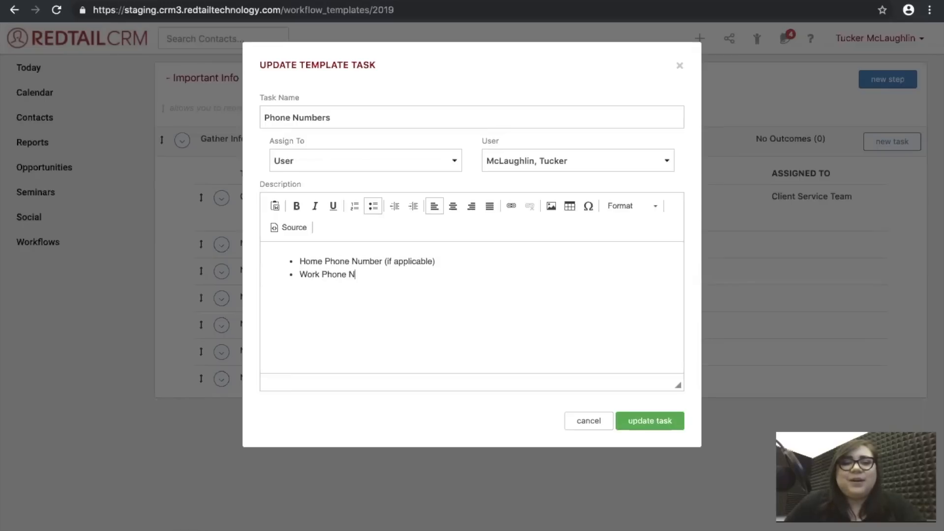
{"action": "type", "text": "umberCell ph"}
{"action": "key", "text": "BackSpace"}
{"action": "key", "text": "BackSpace"}
{"action": "type", "text": "Phone Number"}
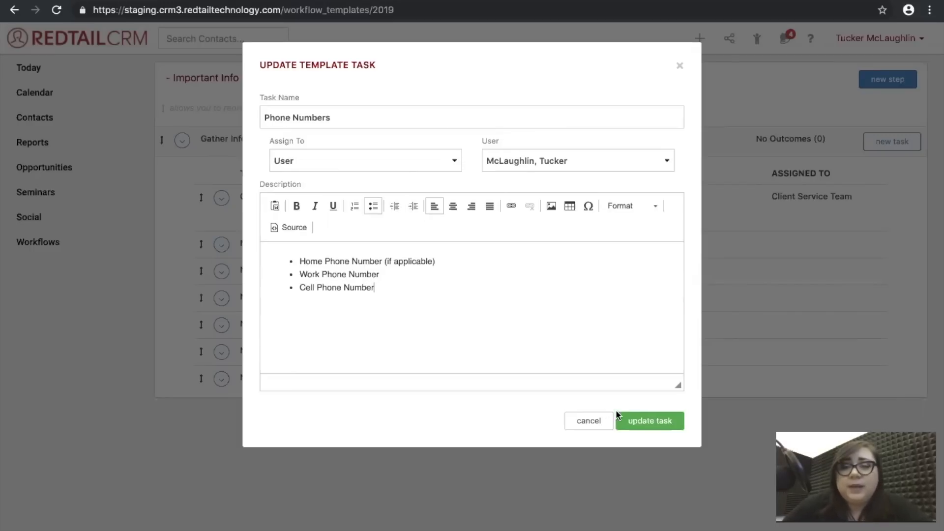
{"action": "left_click", "coordinate": [643, 421]}
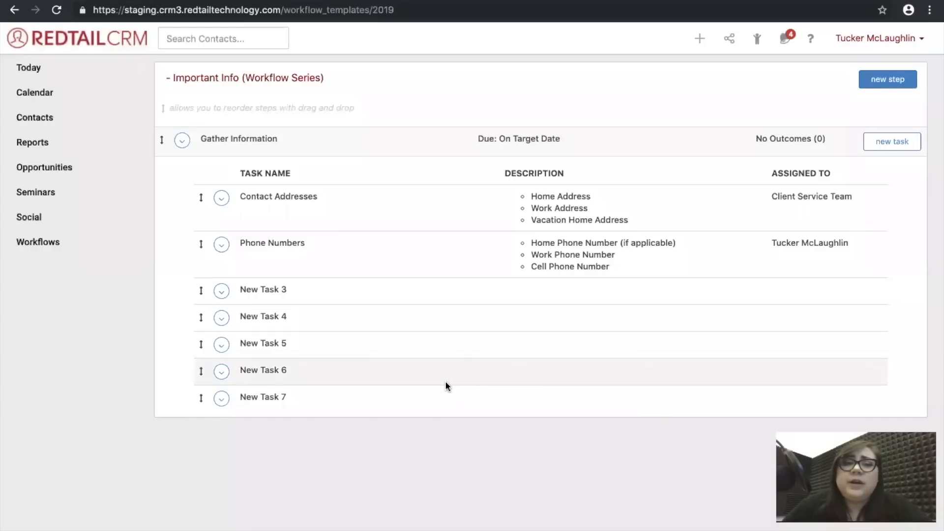
Check the third task in the Word outline, open New Task 3 for editing, and name it "Email, Websites, and Social Media".
{"action": "key", "text": "ctrl+Left"}
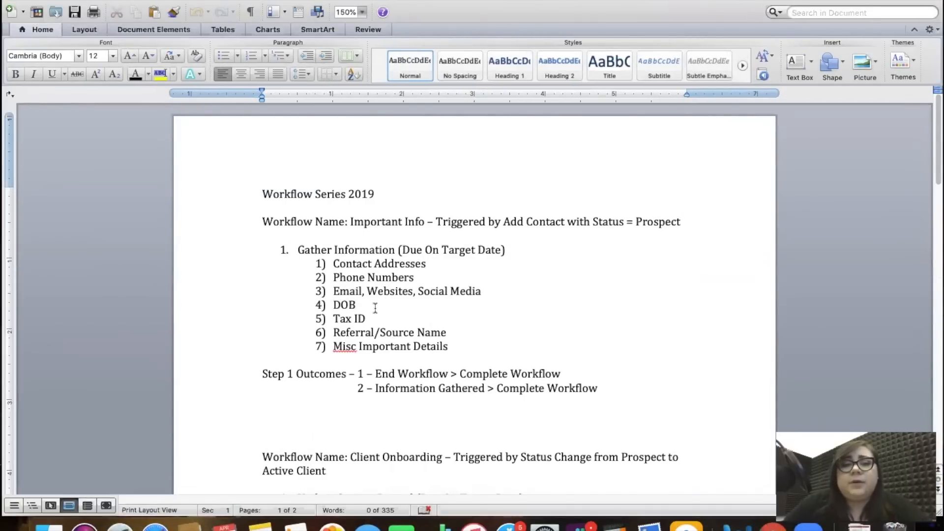
{"action": "key", "text": "ctrl+Right"}
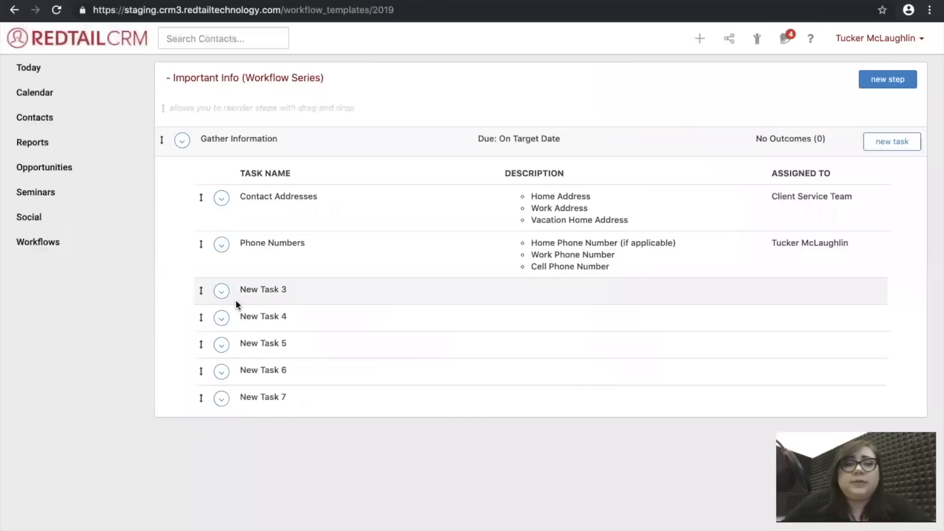
{"action": "left_click", "coordinate": [222, 292]}
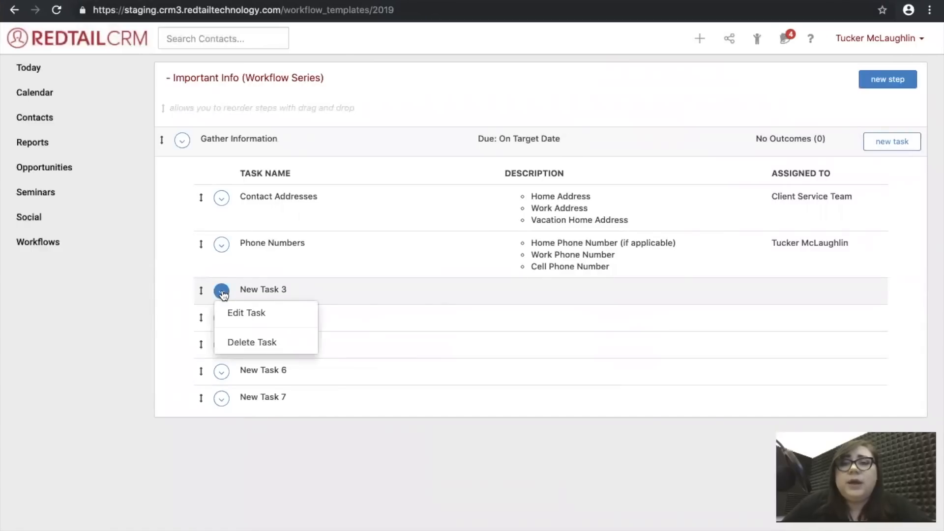
{"action": "left_click", "coordinate": [242, 312]}
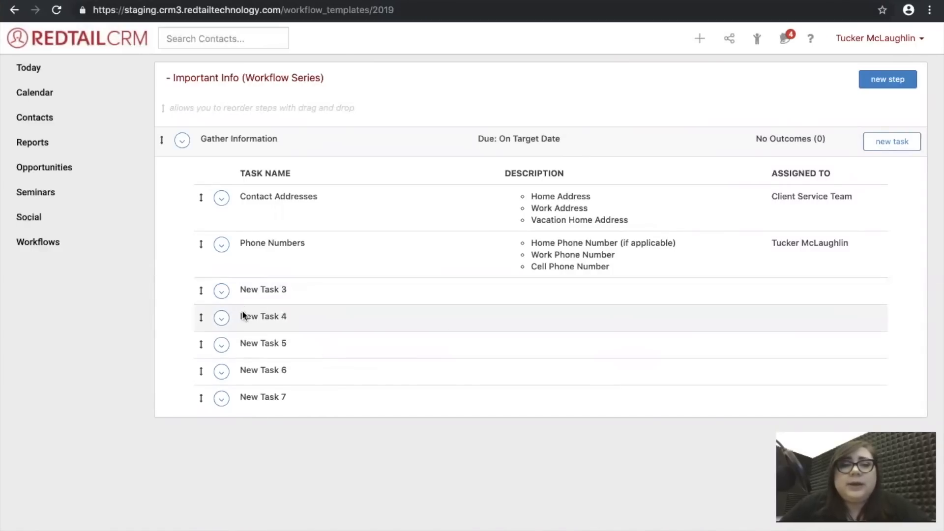
{"action": "left_click_drag", "start_coordinate": [332, 124], "coordinate": [182, 116]}
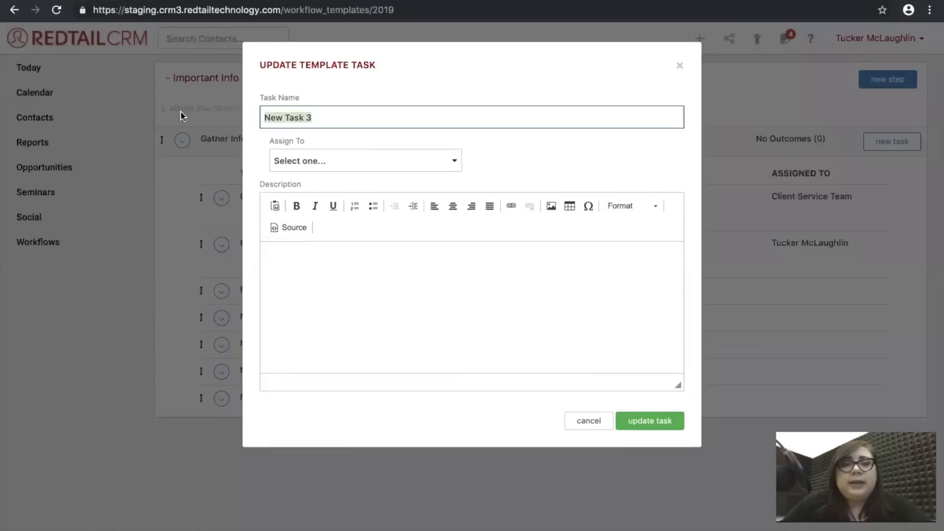
{"action": "type", "text": "Em"}
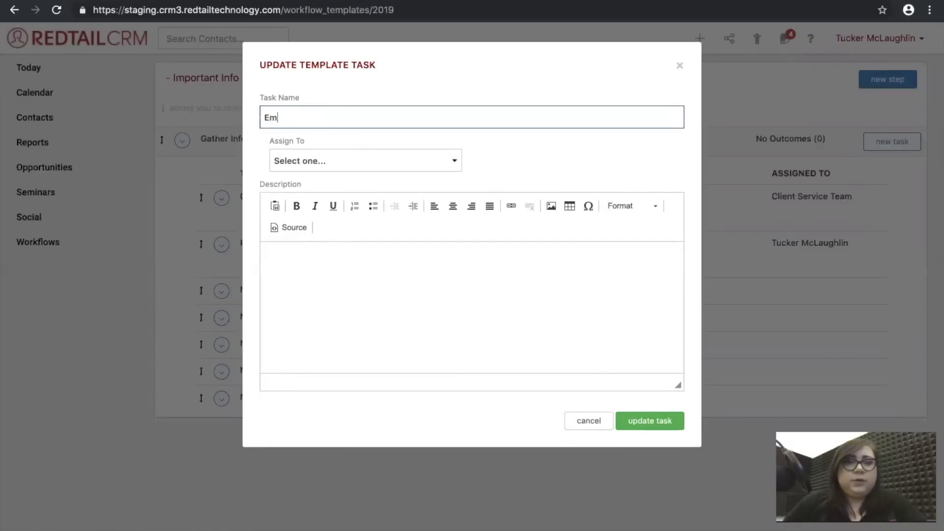
{"action": "type", "text": "ail, Webs"}
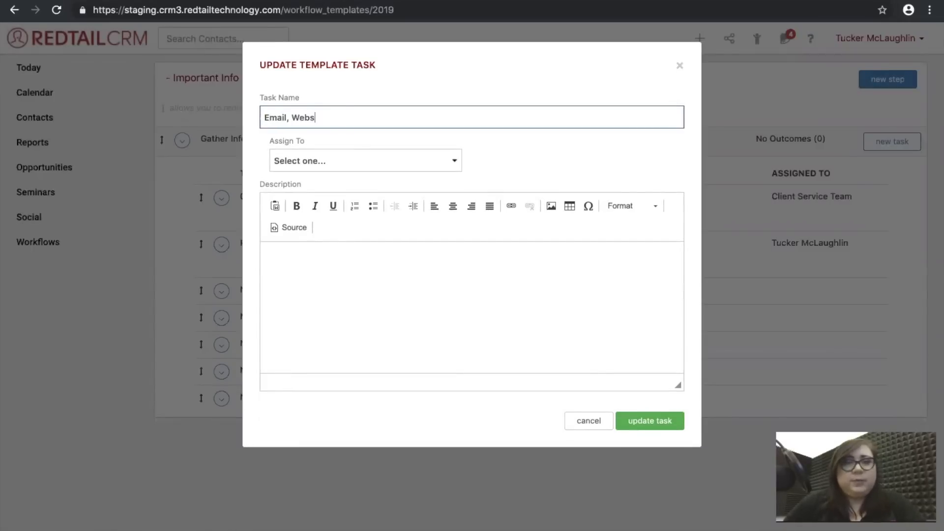
{"action": "type", "text": "ites, and So"}
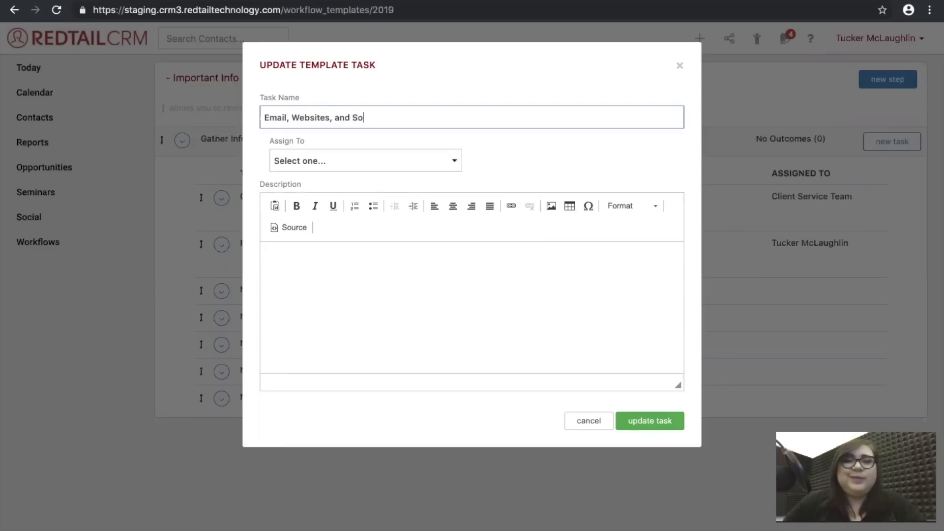
{"action": "type", "text": "cial Media"}
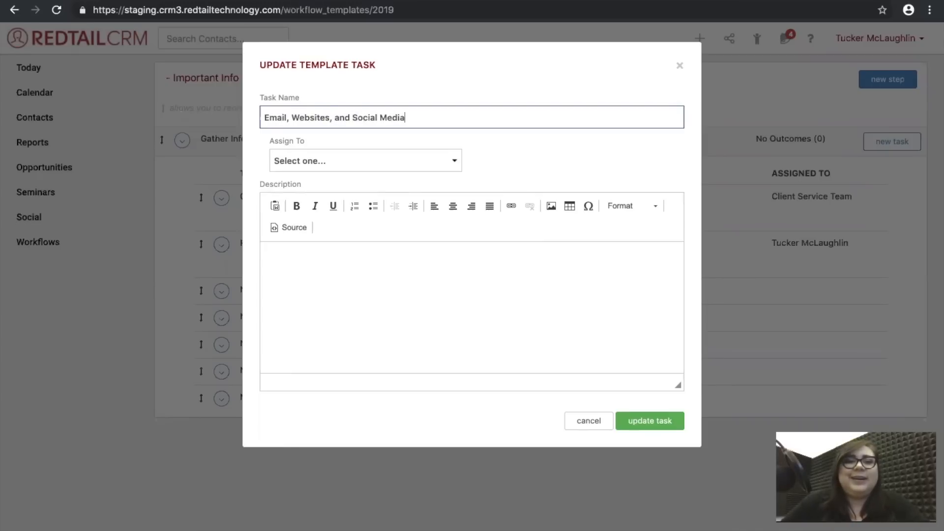
Assign the Email, Websites, and Social Media task to the Client Service Team and save it without a description.
{"action": "left_click", "coordinate": [325, 163]}
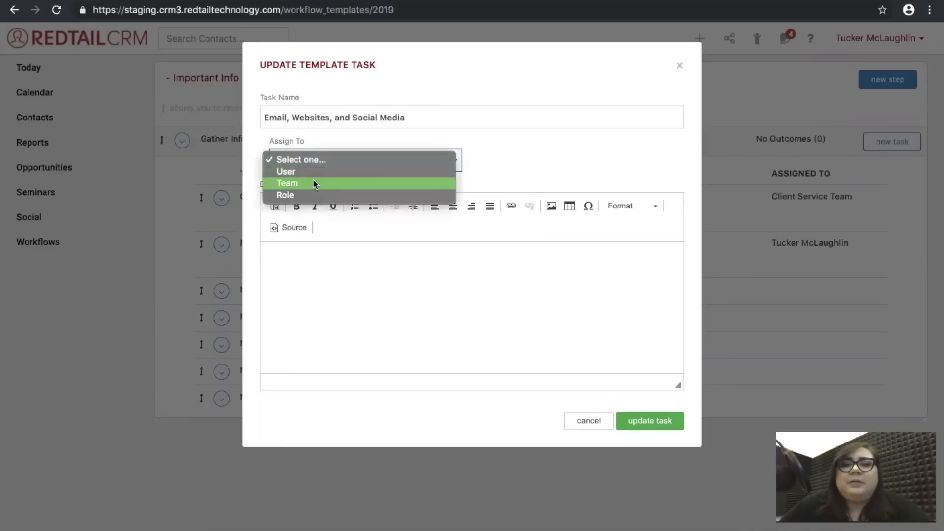
{"action": "left_click", "coordinate": [314, 181]}
{"action": "left_click", "coordinate": [513, 159]}
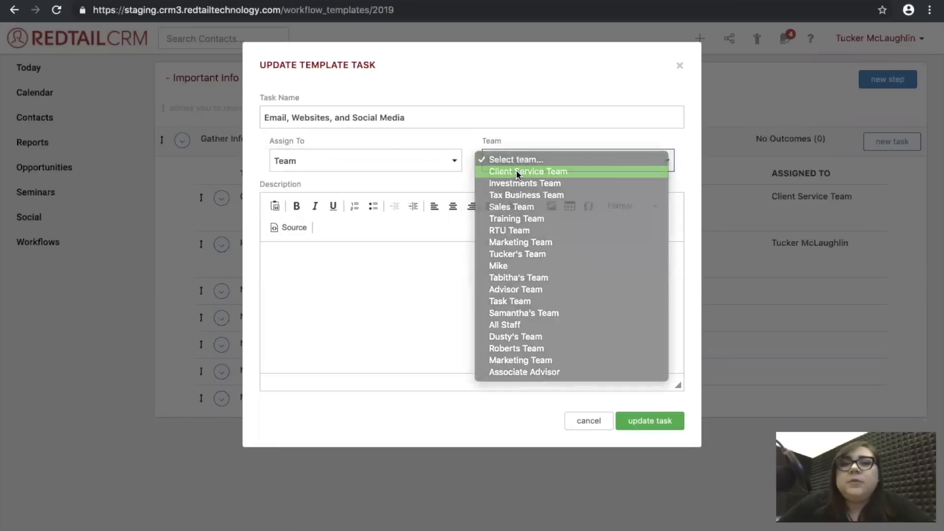
{"action": "left_click", "coordinate": [516, 170]}
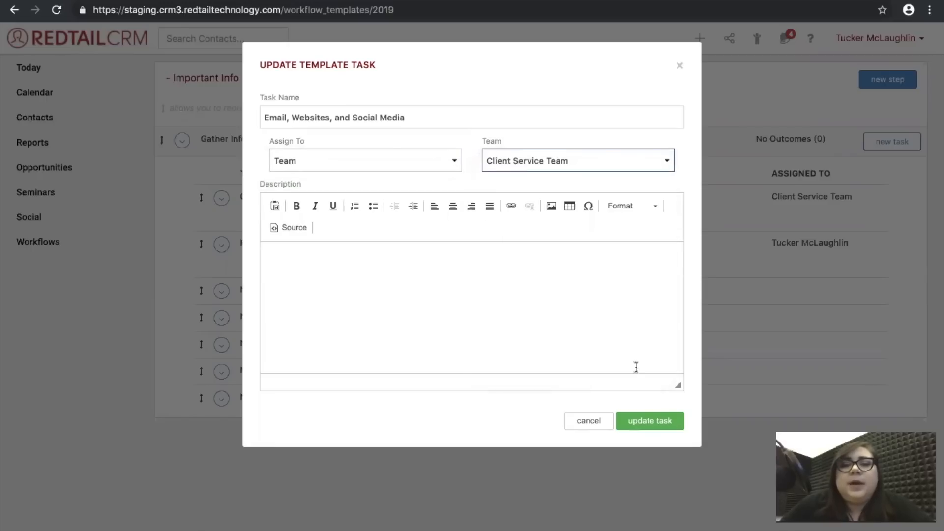
{"action": "left_click", "coordinate": [661, 422]}
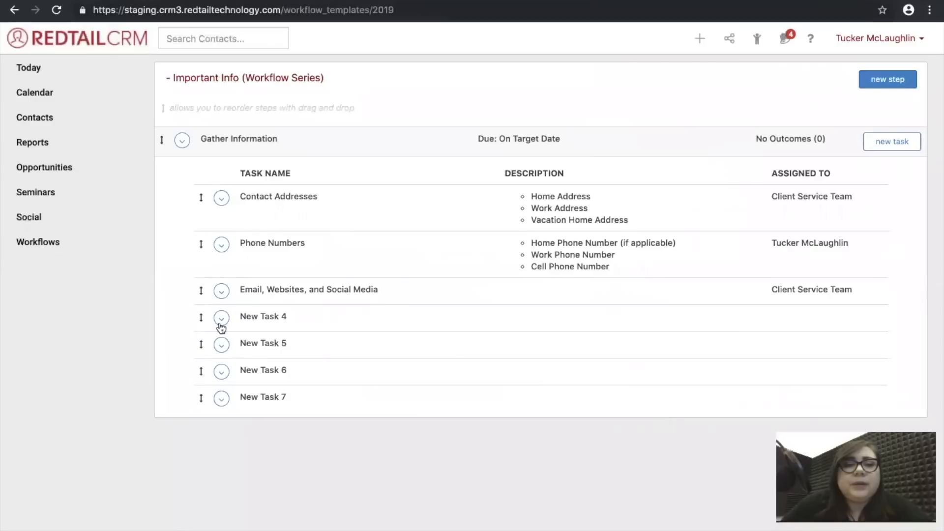
Open New Task 4 of the Gather Information step for editing and name it "DOB".
{"action": "left_click", "coordinate": [221, 324]}
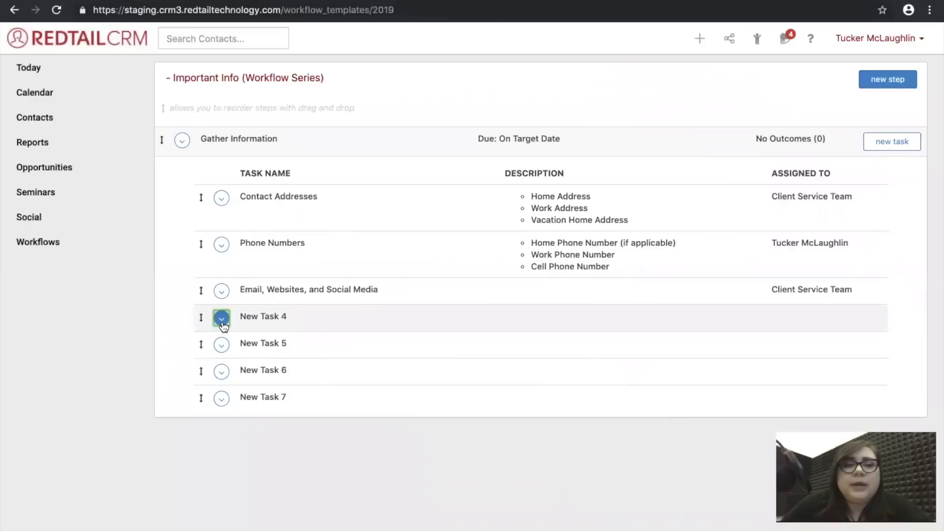
{"action": "left_click", "coordinate": [243, 340]}
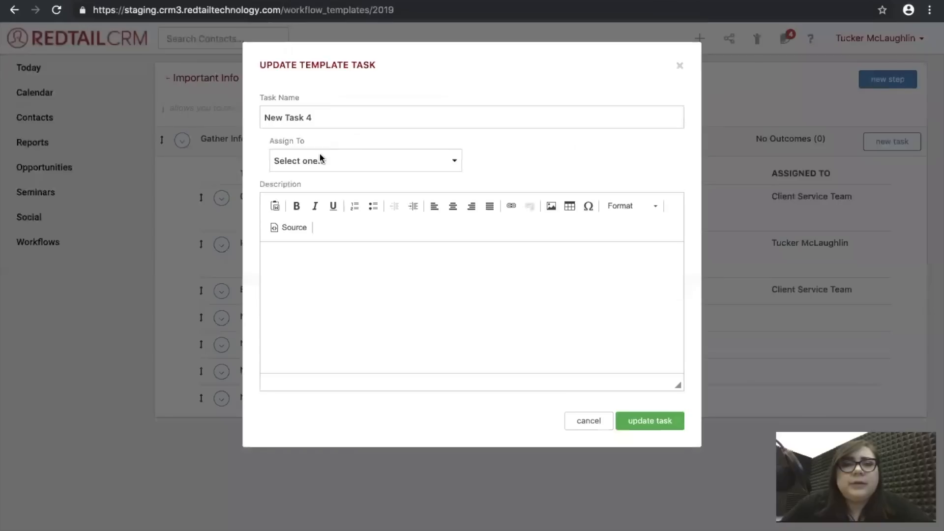
{"action": "left_click_drag", "start_coordinate": [331, 113], "coordinate": [54, 118]}
{"action": "type", "text": "DOB"}
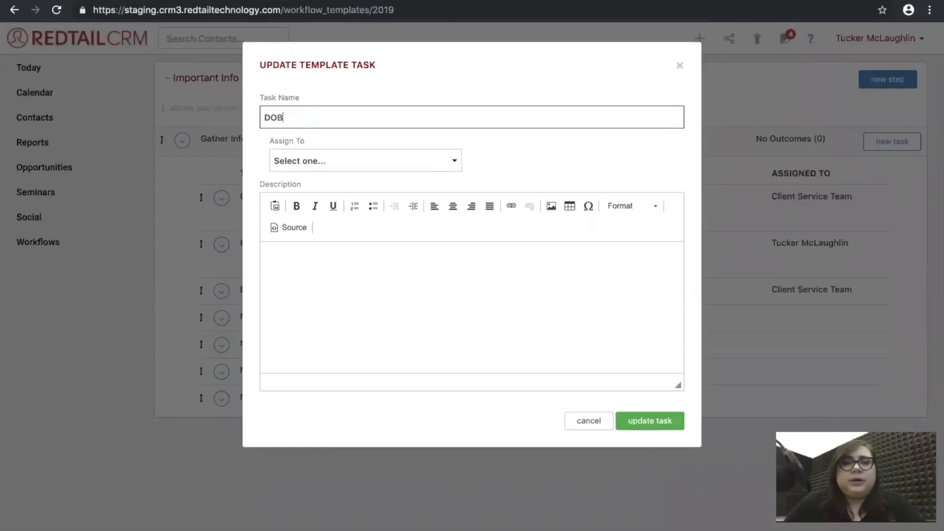
Assign the DOB task to the Client Service Team and save it without a description.
{"action": "left_click", "coordinate": [335, 159]}
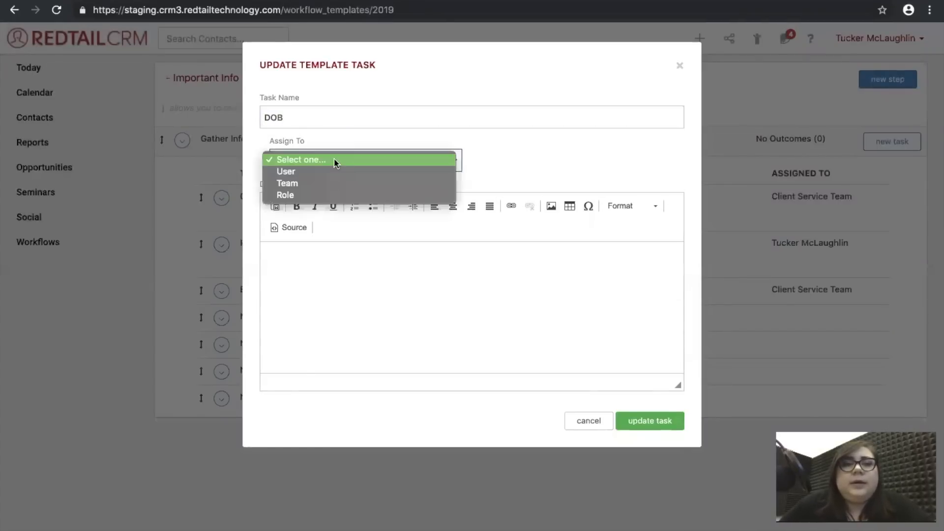
{"action": "left_click", "coordinate": [333, 183]}
{"action": "left_click", "coordinate": [545, 159]}
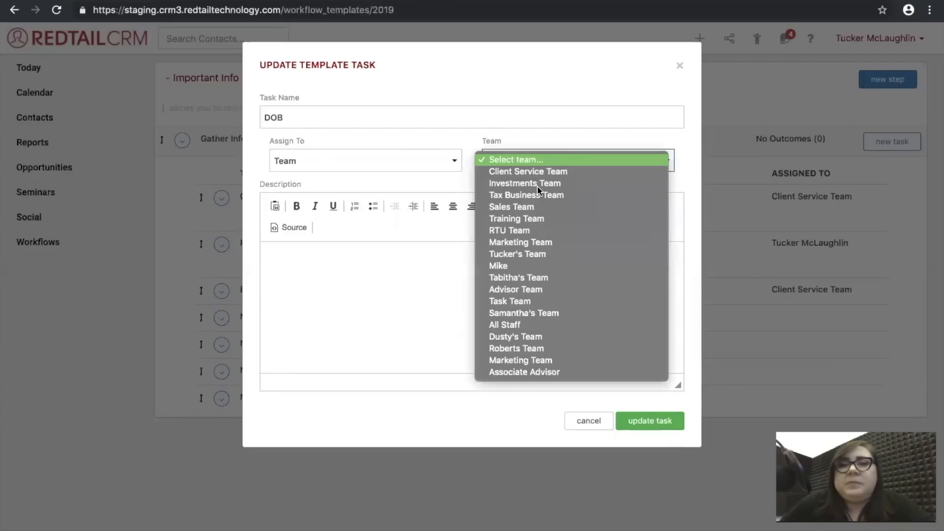
{"action": "left_click", "coordinate": [549, 171]}
{"action": "left_click", "coordinate": [472, 265]}
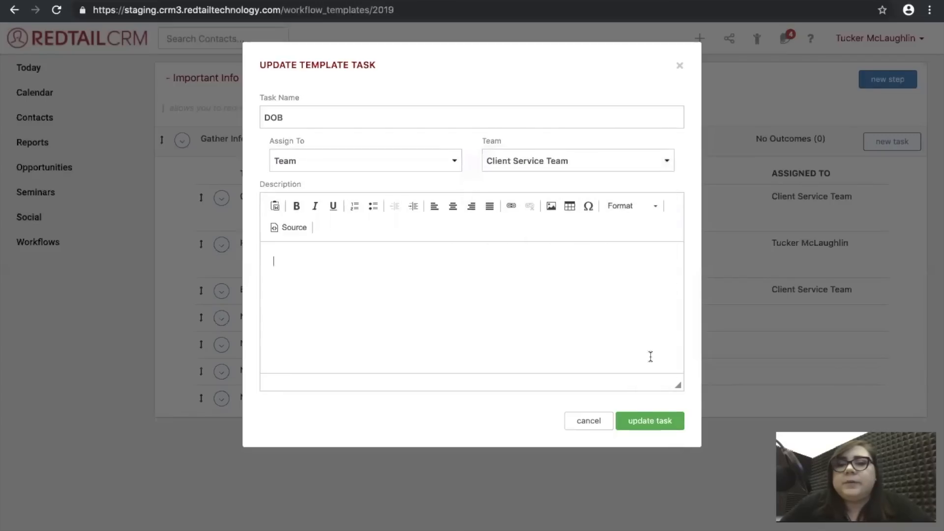
{"action": "left_click", "coordinate": [651, 419]}
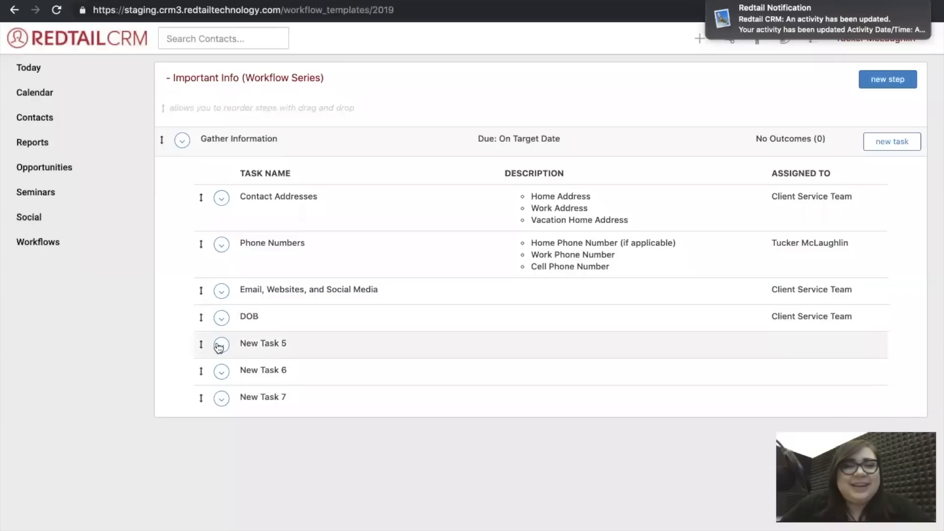
Open New Task 5, check the fifth task in the Word outline, name it "Tax ID", and save it without an assignee.
{"action": "left_click", "coordinate": [220, 345]}
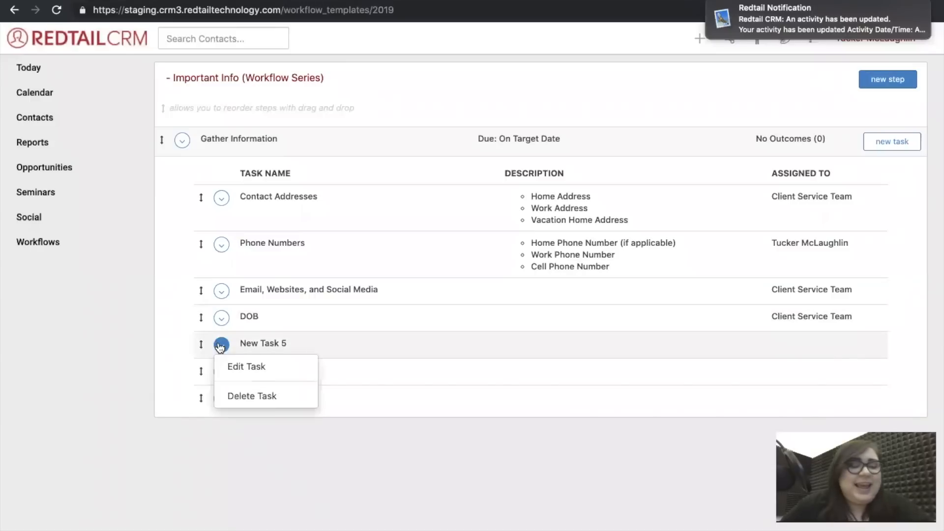
{"action": "left_click", "coordinate": [236, 364]}
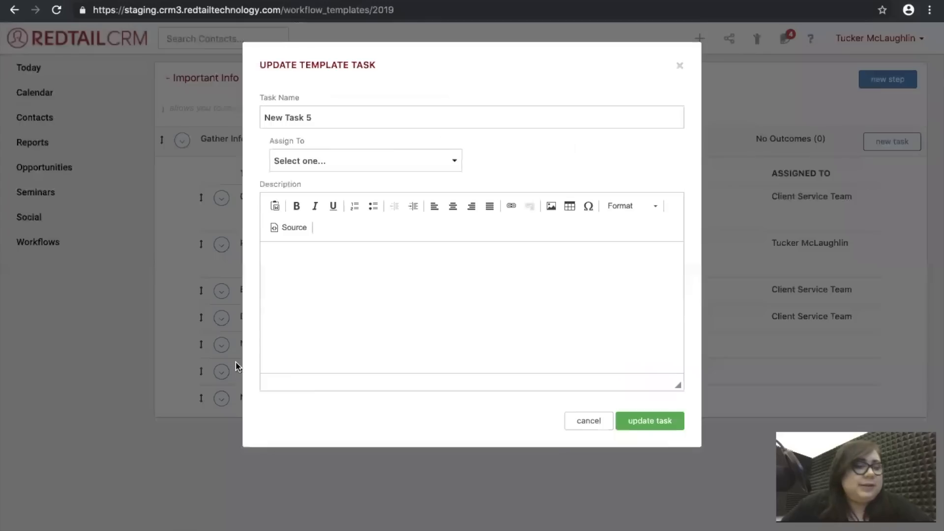
{"action": "key", "text": "ctrl+Left"}
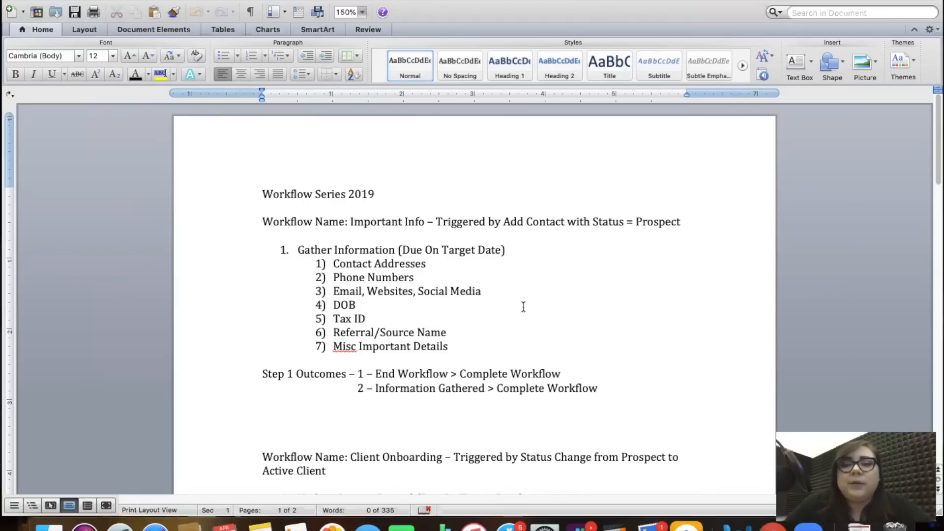
{"action": "key", "text": "ctrl+Right"}
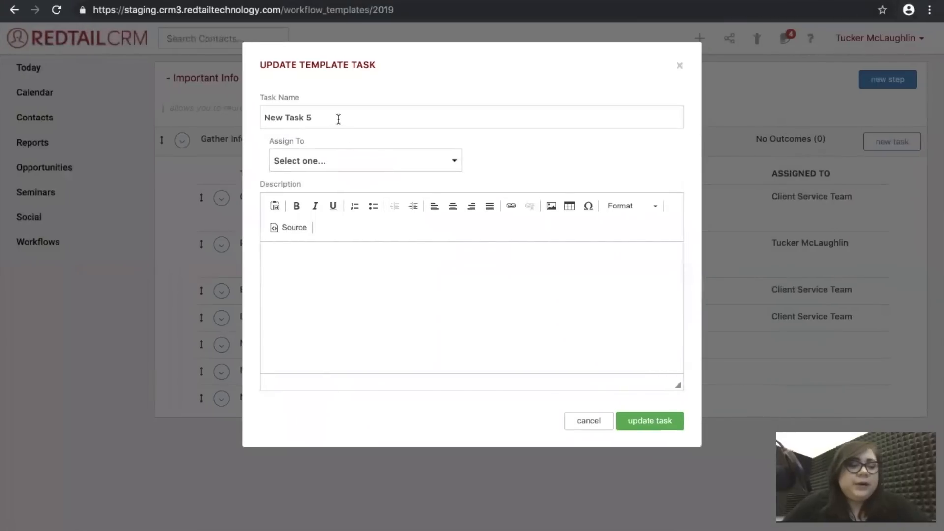
{"action": "left_click_drag", "start_coordinate": [339, 118], "coordinate": [211, 121]}
{"action": "type", "text": "Tax ID"}
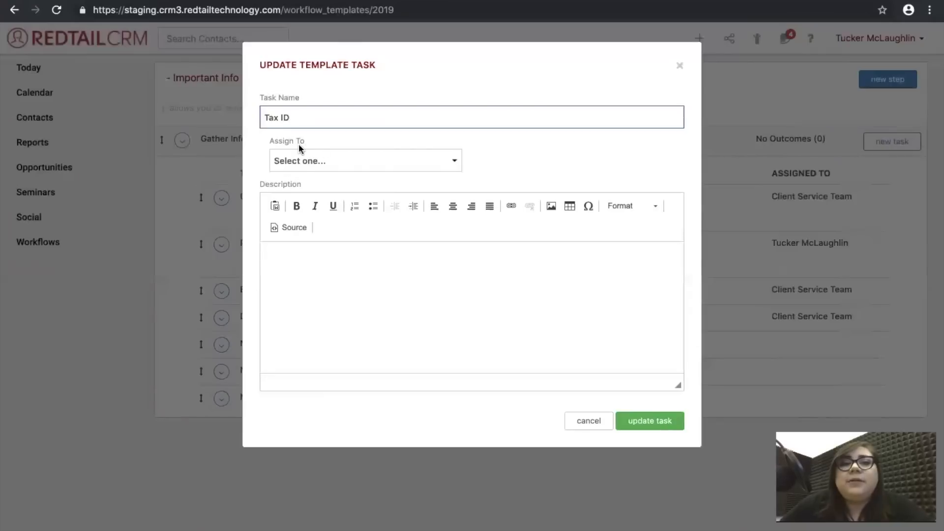
{"action": "left_click", "coordinate": [307, 160]}
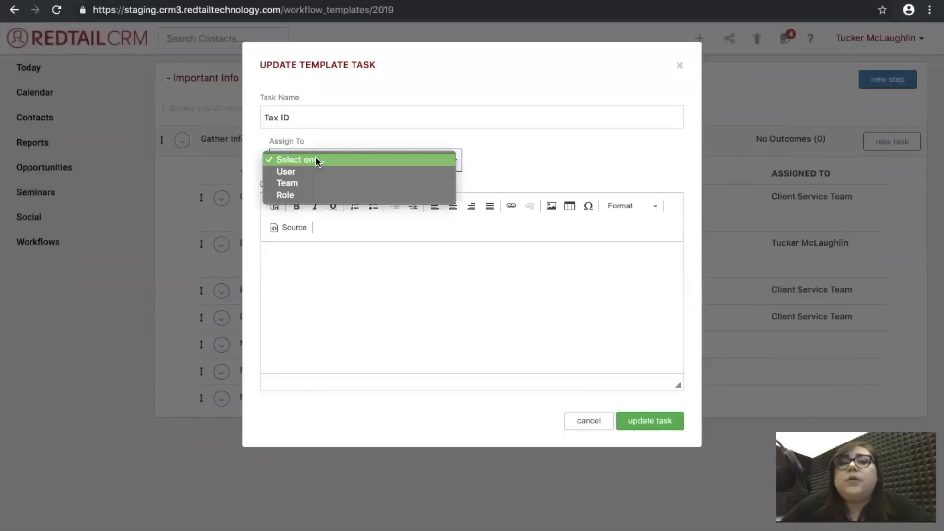
{"action": "left_click", "coordinate": [317, 160]}
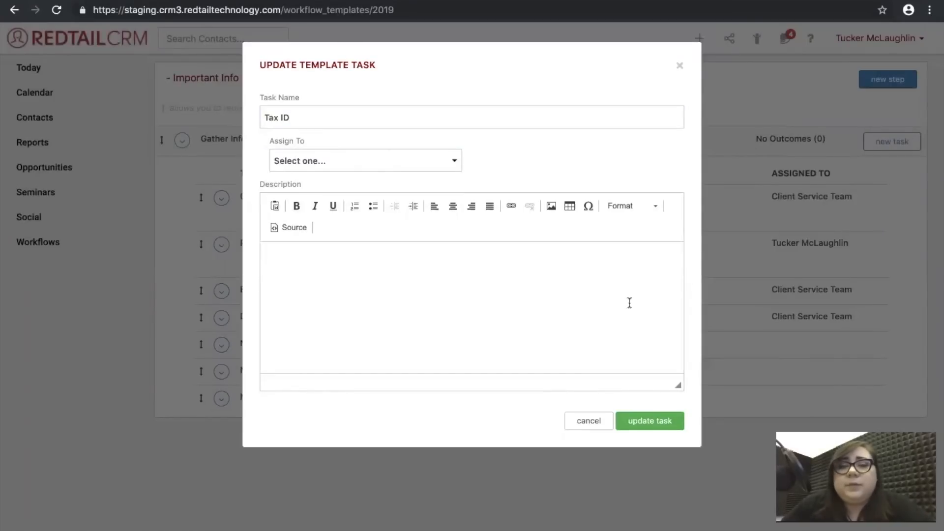
{"action": "left_click", "coordinate": [653, 423]}
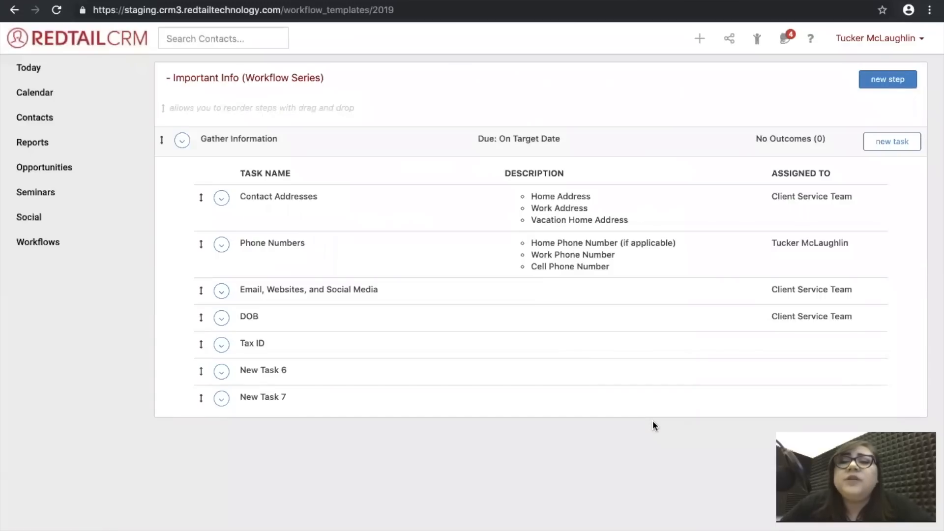
Reopen the Tax ID task, assign it to the Client Service Team, and save the change.
{"action": "left_click", "coordinate": [222, 345]}
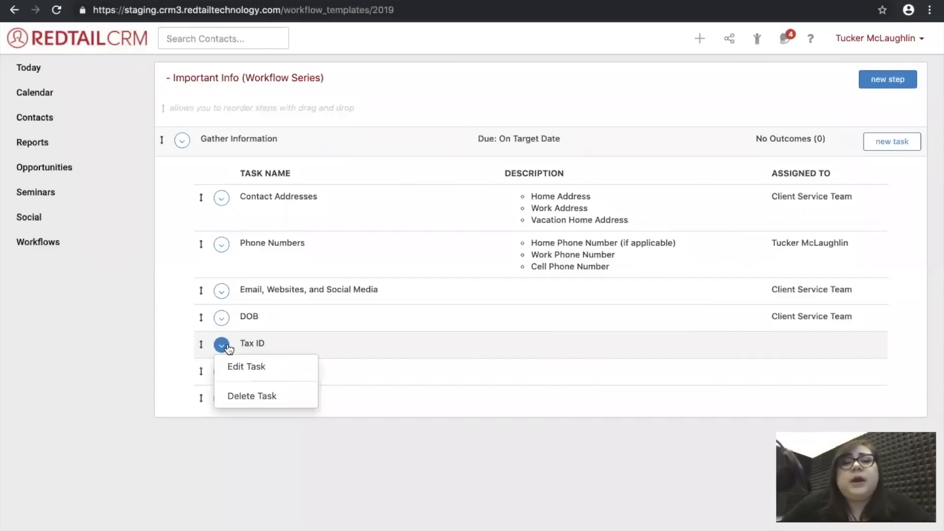
{"action": "left_click", "coordinate": [241, 365]}
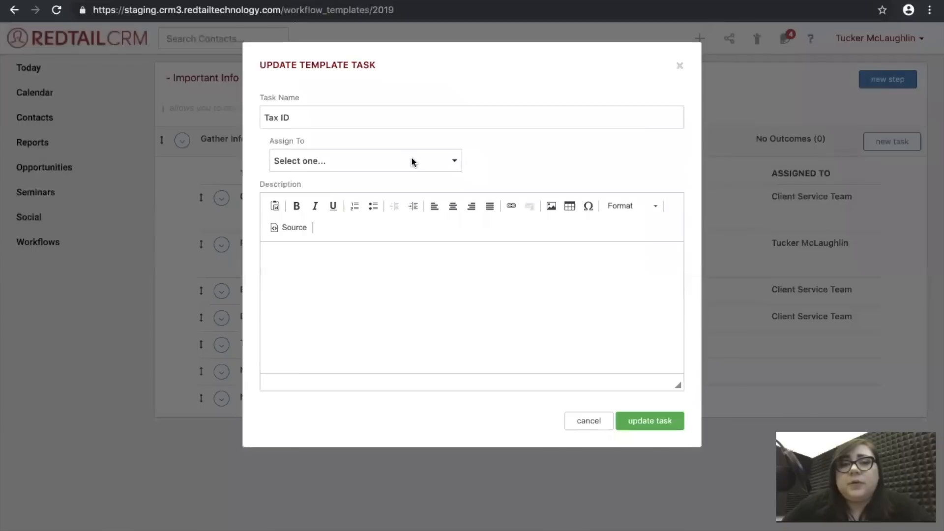
{"action": "left_click", "coordinate": [413, 161]}
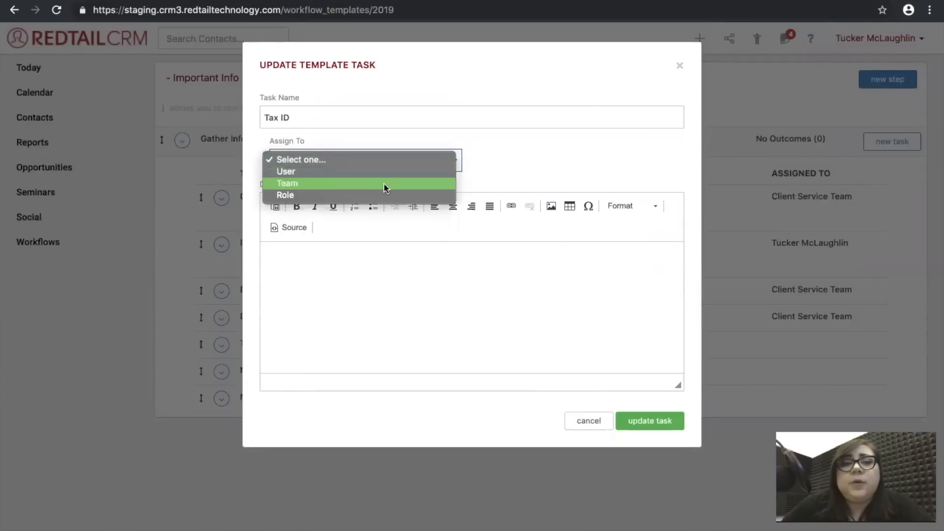
{"action": "left_click", "coordinate": [384, 183]}
{"action": "left_click", "coordinate": [576, 161]}
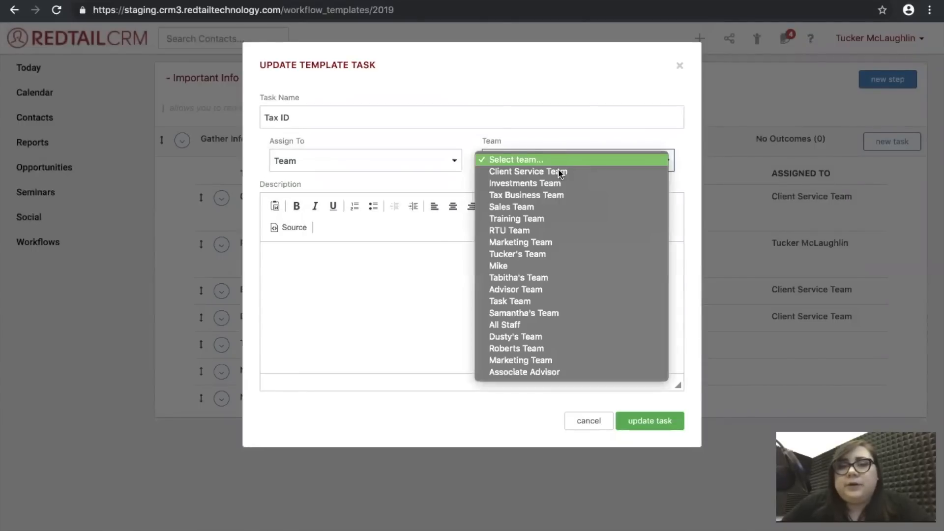
{"action": "left_click", "coordinate": [528, 171]}
{"action": "left_click", "coordinate": [641, 420]}
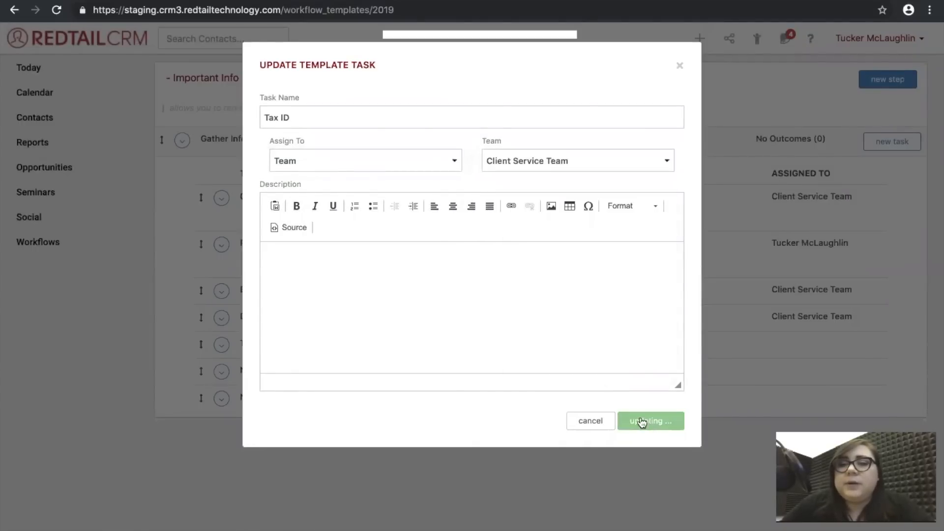
Open New Task 6 for editing and name it "Referral/ Source Name".
{"action": "left_click", "coordinate": [222, 372]}
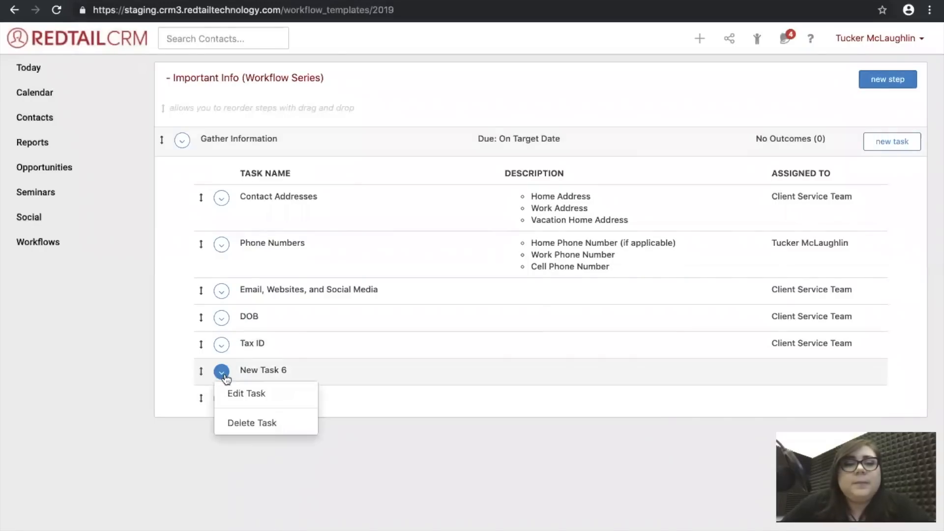
{"action": "left_click", "coordinate": [243, 398]}
{"action": "left_click", "coordinate": [329, 123]}
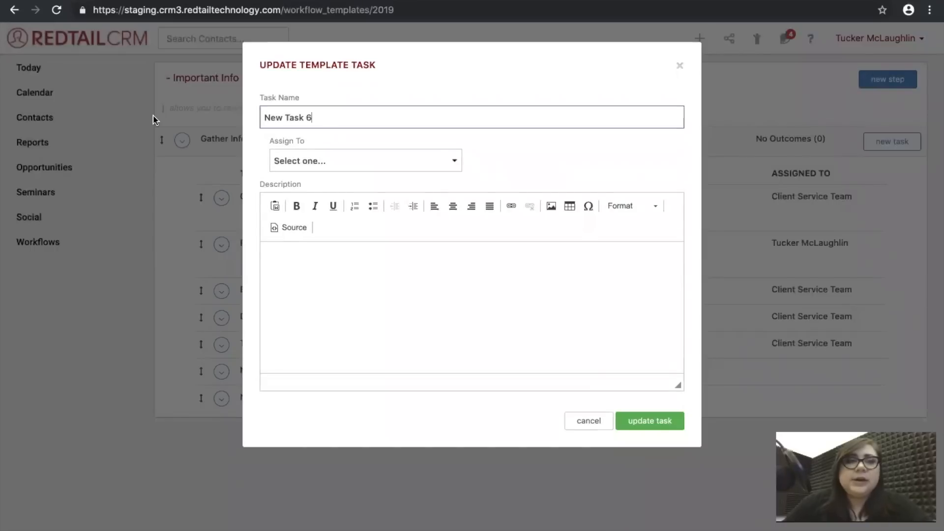
{"action": "key", "text": "ctrl+a"}
{"action": "type", "text": "Ref"}
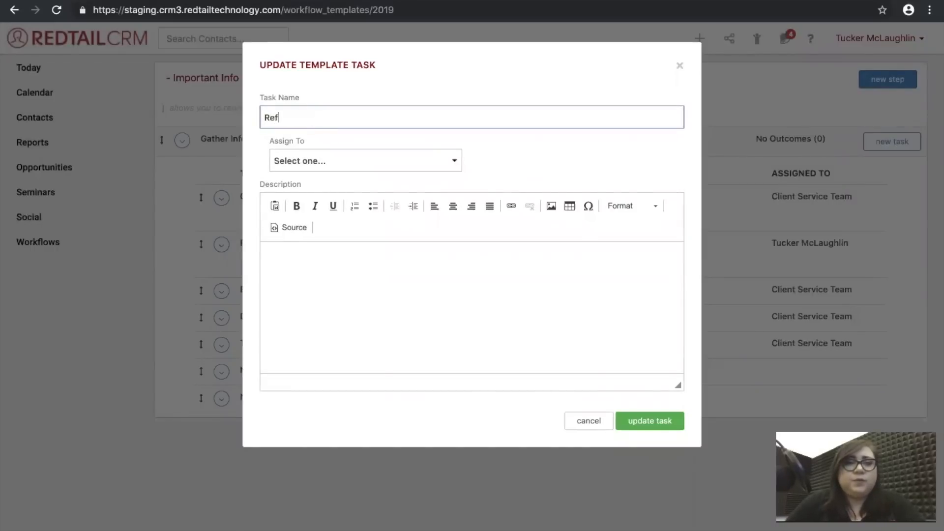
{"action": "type", "text": "eraal"}
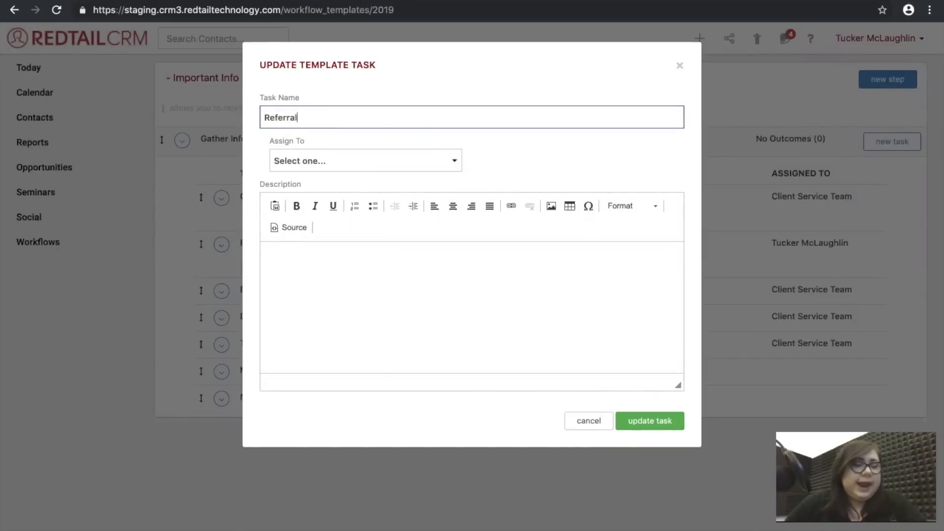
{"action": "type", "text": "/ Source Name"}
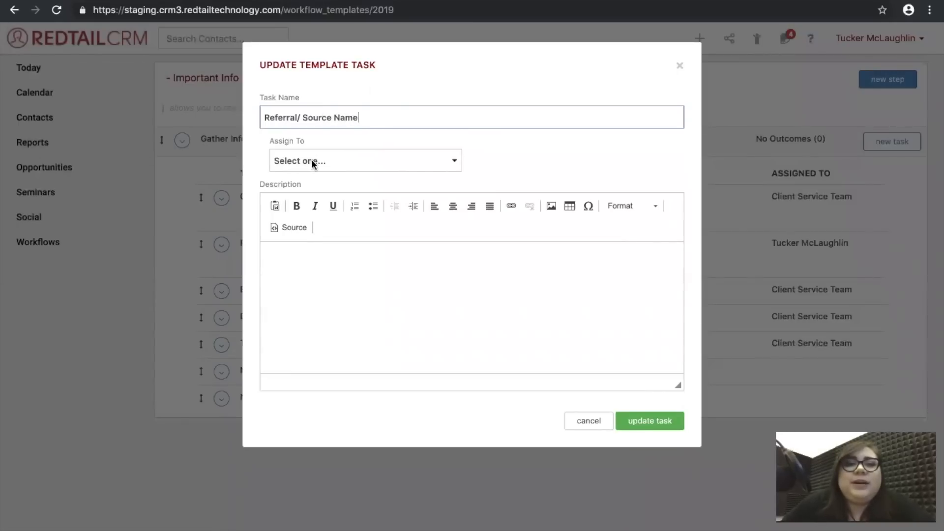
Assign the Referral/ Source Name task to an individual user, choosing the signed-in account holder, and save it.
{"action": "left_click", "coordinate": [303, 164]}
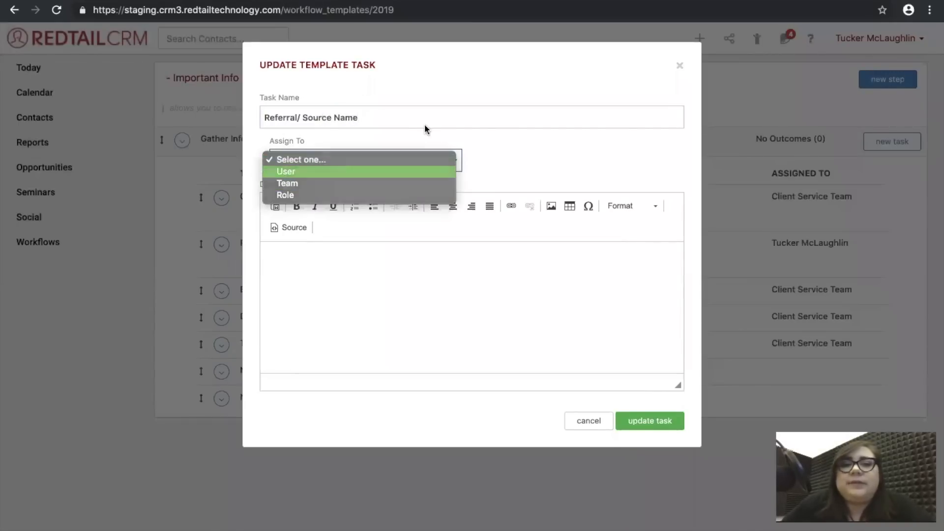
{"action": "left_click", "coordinate": [312, 171]}
{"action": "left_click", "coordinate": [608, 165]}
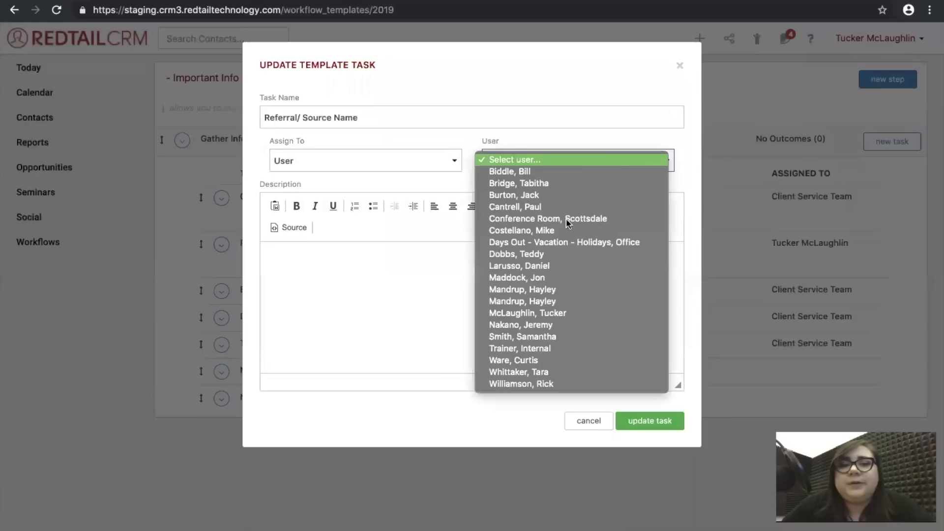
{"action": "left_click", "coordinate": [559, 315]}
{"action": "left_click", "coordinate": [647, 424]}
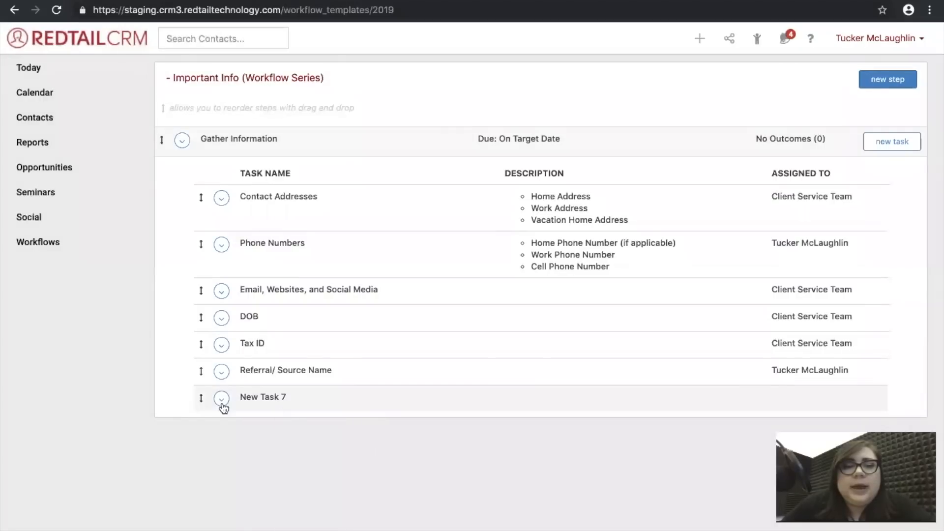
Open New Task 7 for editing and name it "Misc. Important Details".
{"action": "left_click", "coordinate": [222, 398]}
{"action": "left_click", "coordinate": [238, 419]}
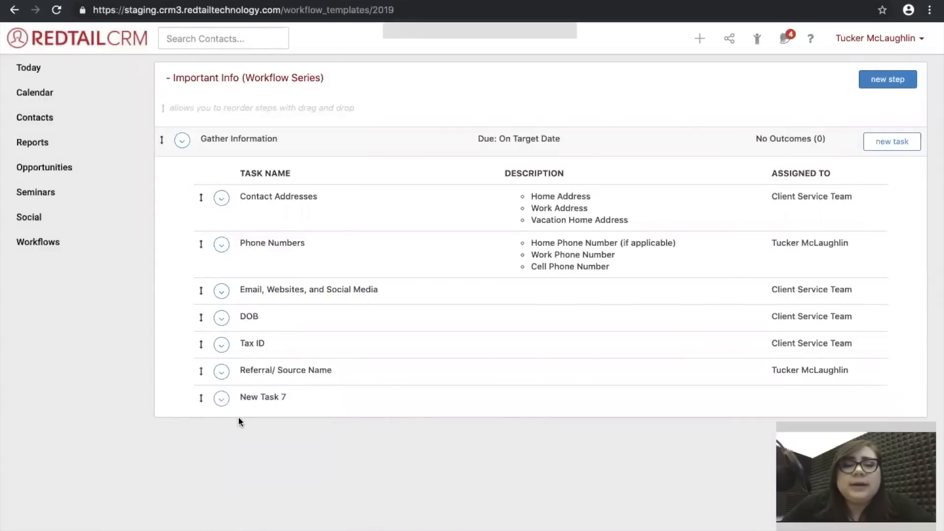
{"action": "triple_click", "coordinate": [330, 118]}
{"action": "type", "text": "Misc. Imp"}
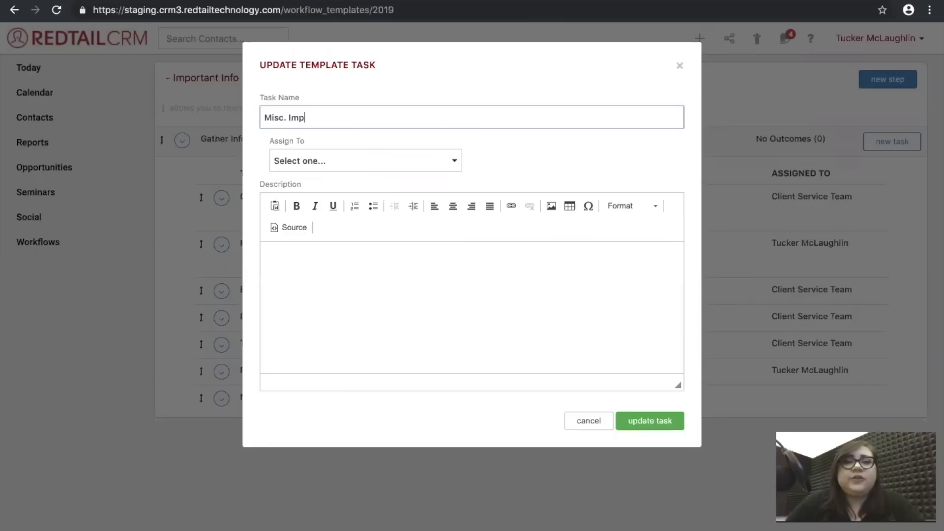
{"action": "type", "text": "ortant Details"}
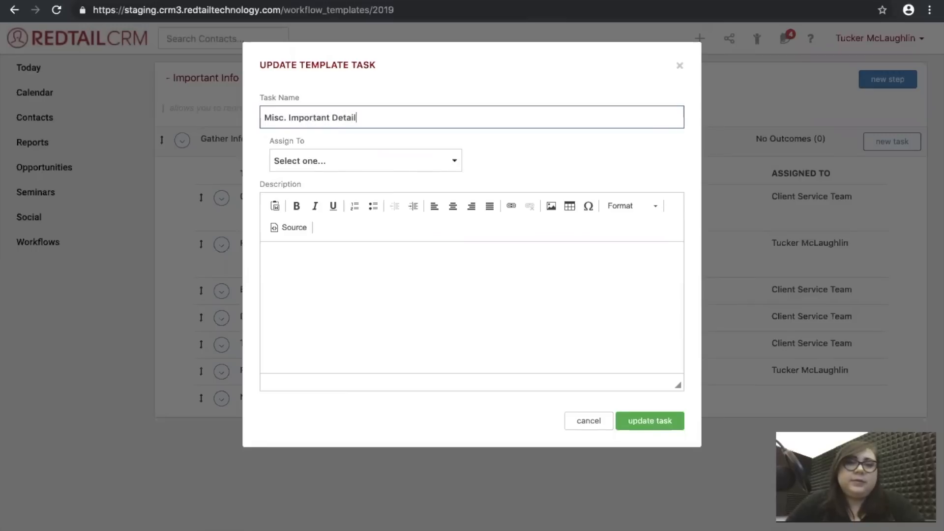
Assign the Misc. Important Details task to the Client Service Team.
{"action": "left_click", "coordinate": [328, 159]}
{"action": "left_click", "coordinate": [403, 182]}
{"action": "left_click", "coordinate": [554, 167]}
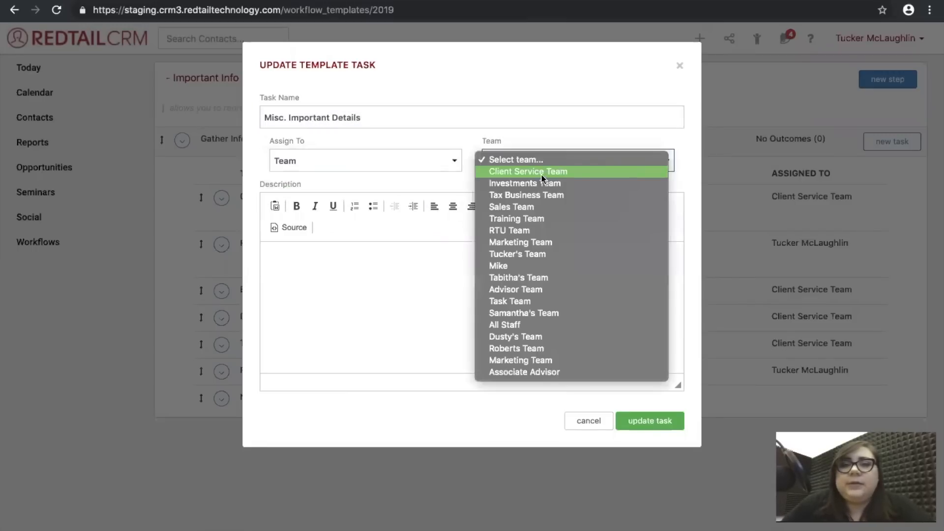
{"action": "left_click", "coordinate": [540, 173]}
Describe the Misc. Important Details task as "Anything that might have been missed...include please!" and save the task.
{"action": "left_click", "coordinate": [624, 352]}
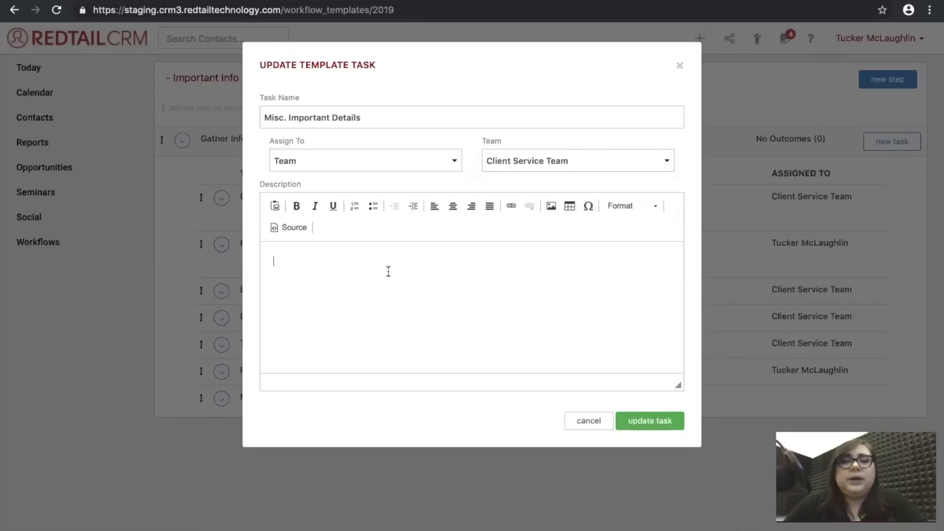
{"action": "type", "text": "Anything that "}
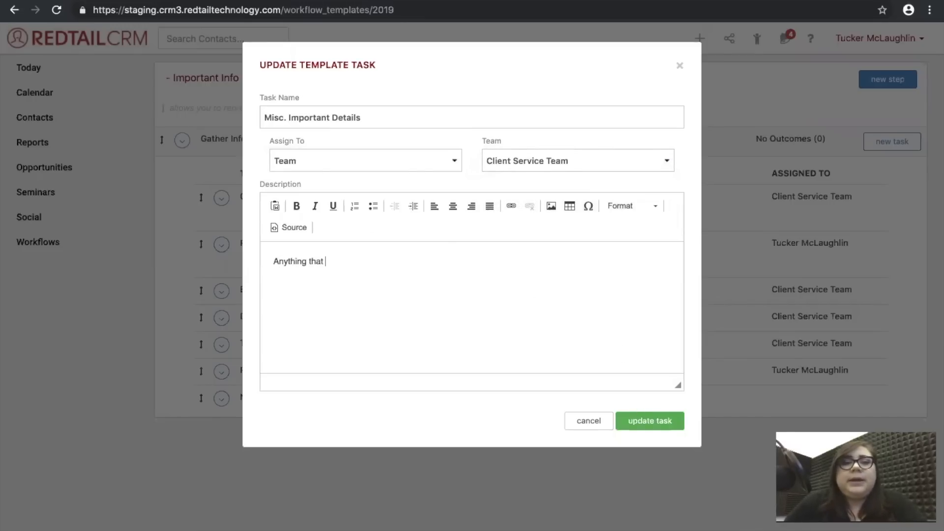
{"action": "type", "text": "might have mi"}
{"action": "key", "text": "BackSpace"}
{"action": "key", "text": "BackSpace"}
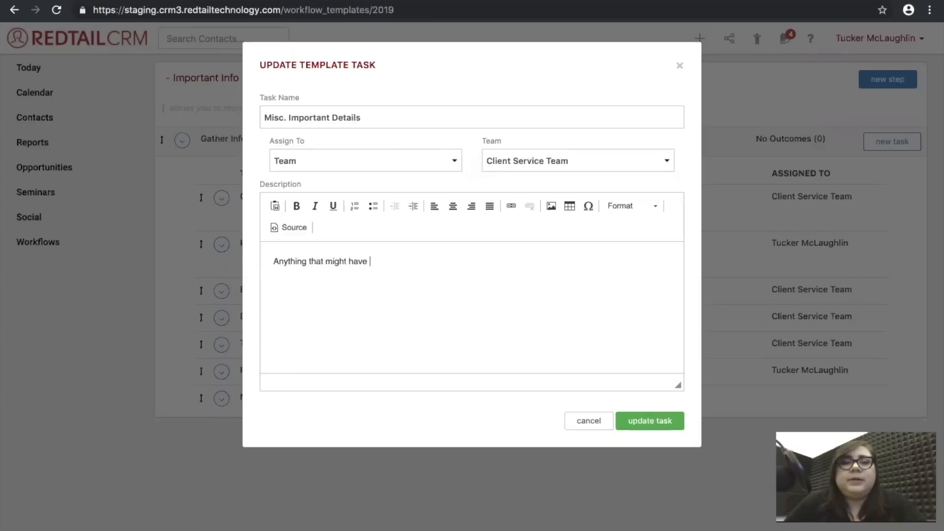
{"action": "type", "text": "been missed...include"}
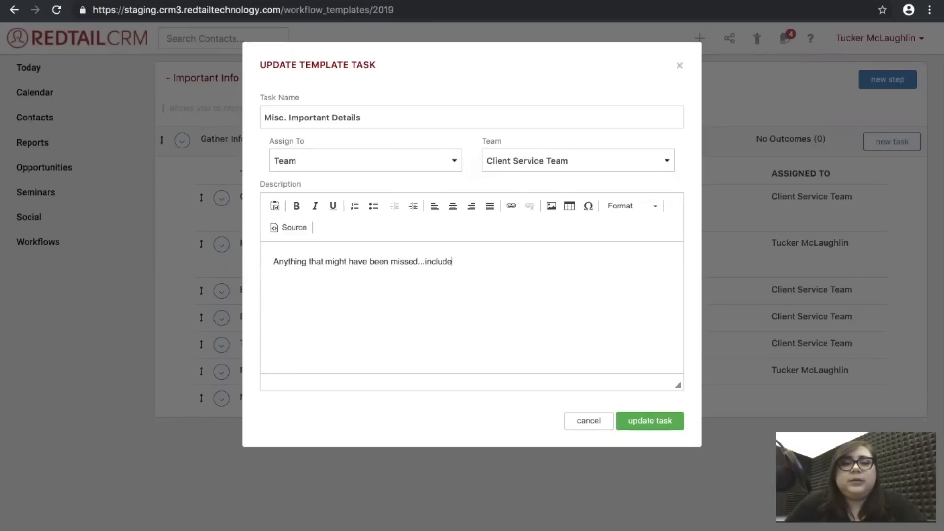
{"action": "type", "text": " please!"}
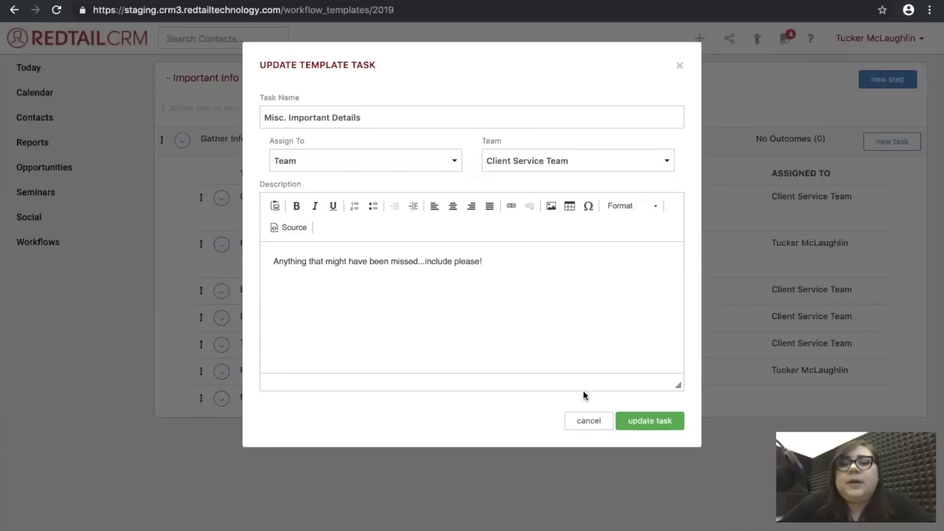
{"action": "left_click", "coordinate": [650, 419]}
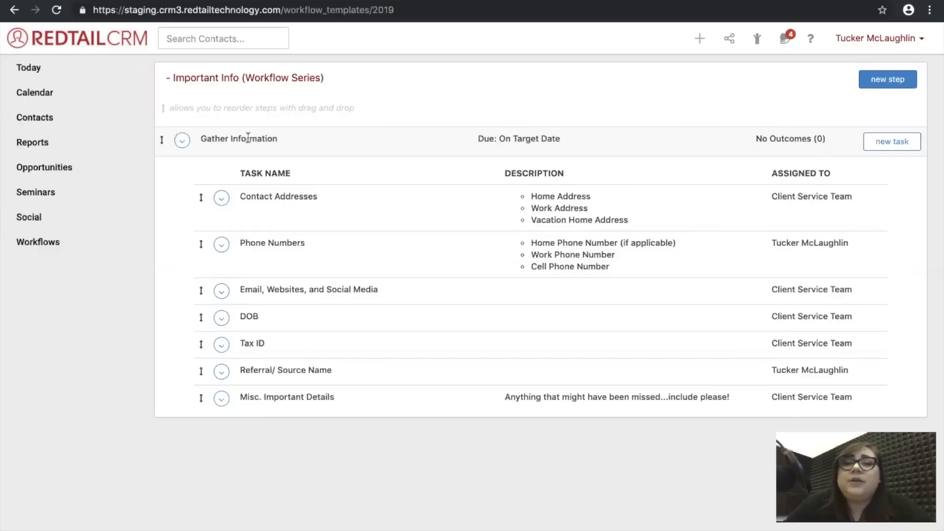
{"action": "left_click", "coordinate": [181, 141]}
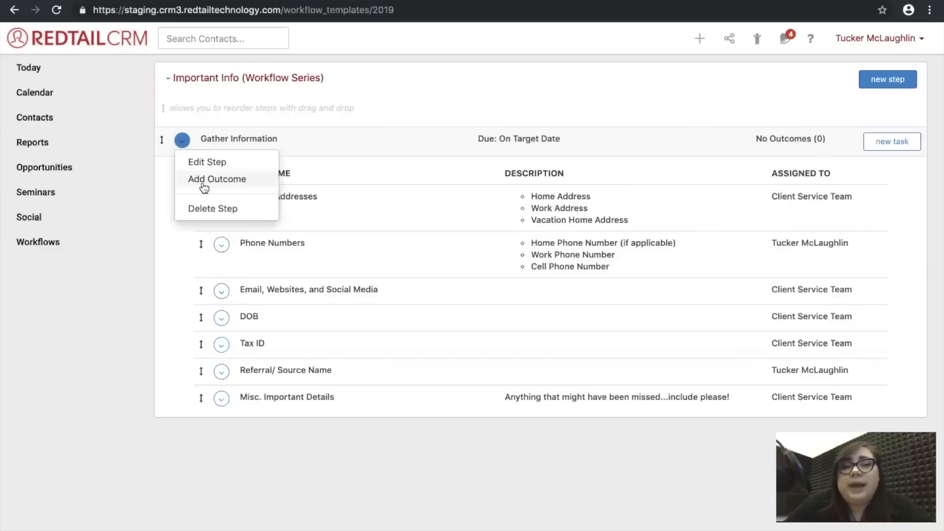
{"action": "left_click", "coordinate": [204, 180]}
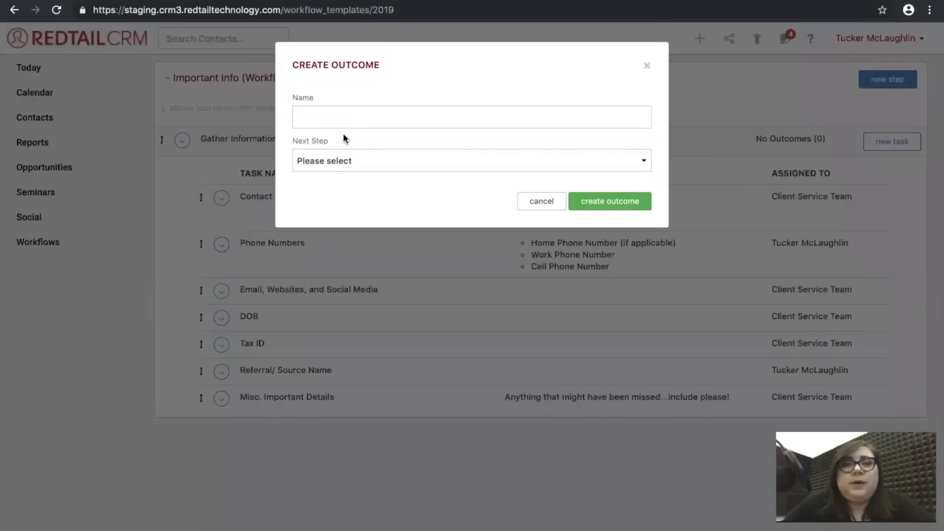
{"action": "left_click", "coordinate": [343, 118]}
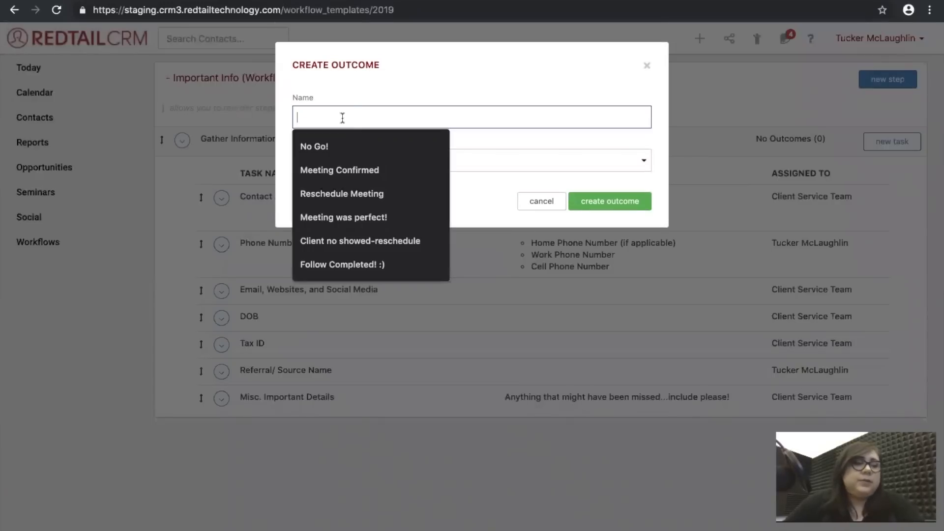
{"action": "scroll", "coordinate": [361, 107], "scroll_direction": "left", "scroll_amount": 5}
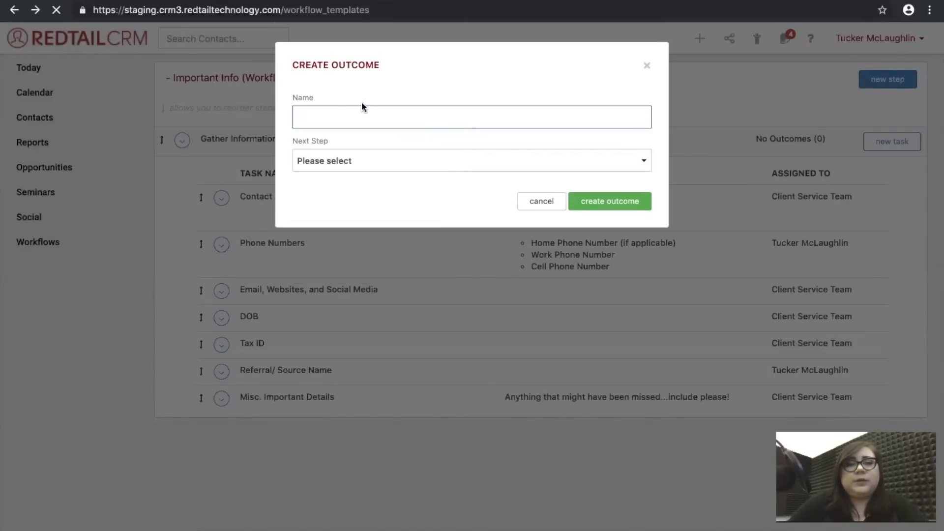
Check the Step 1 outcomes in the Word outline and reopen the "- Important Info (Workflow Series)" template in Redtail CRM.
{"action": "key", "text": "ctrl+Left"}
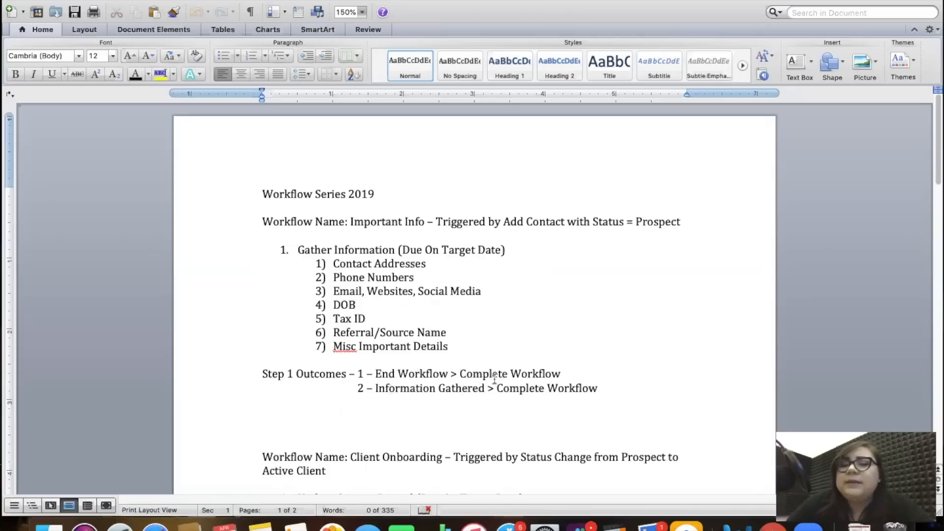
{"action": "key", "text": "ctrl+Right"}
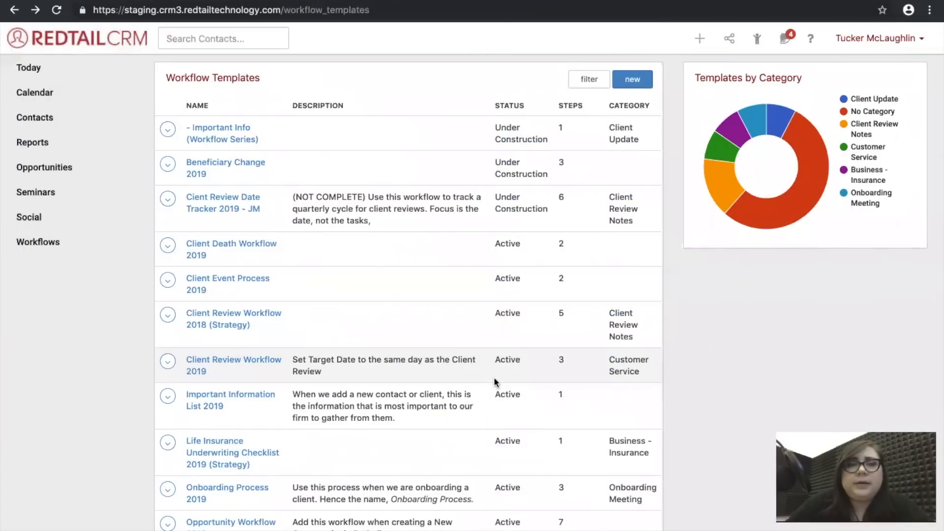
{"action": "left_click", "coordinate": [236, 140]}
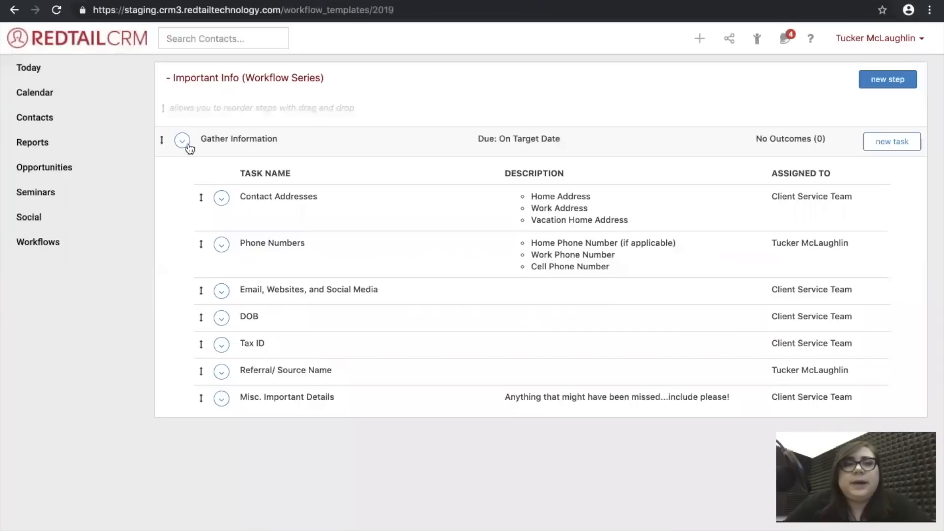
Add an outcome named "End Workflow :(" to the Gather Information step, with COMPLETE WORKFLOW as its next step.
{"action": "left_click", "coordinate": [186, 145]}
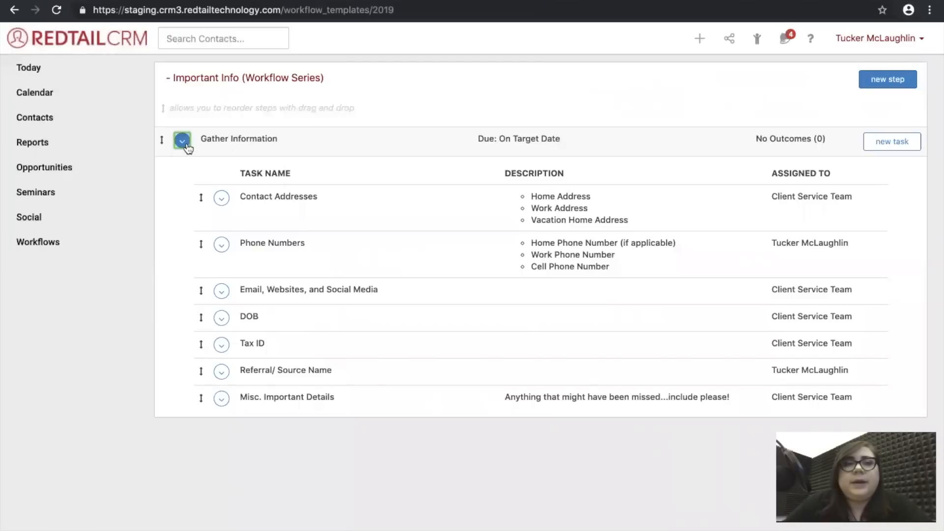
{"action": "left_click", "coordinate": [194, 176]}
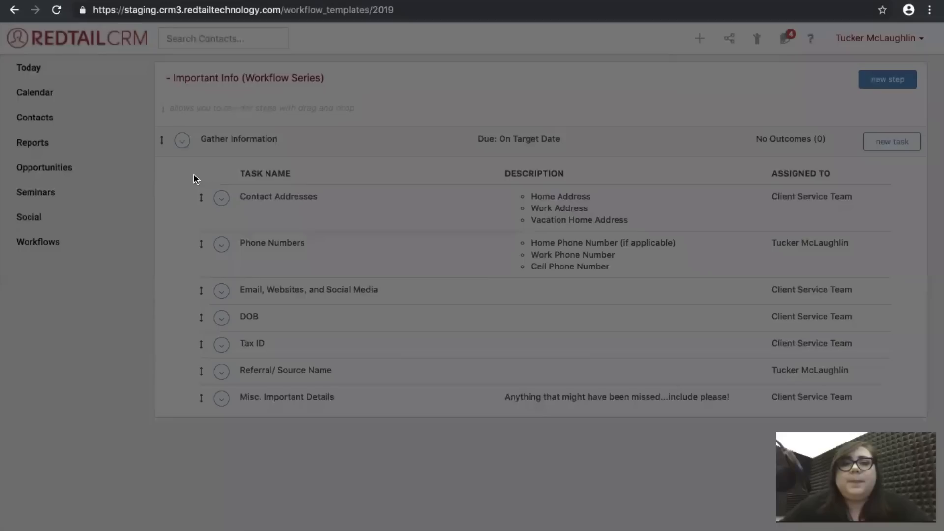
{"action": "left_click", "coordinate": [321, 116]}
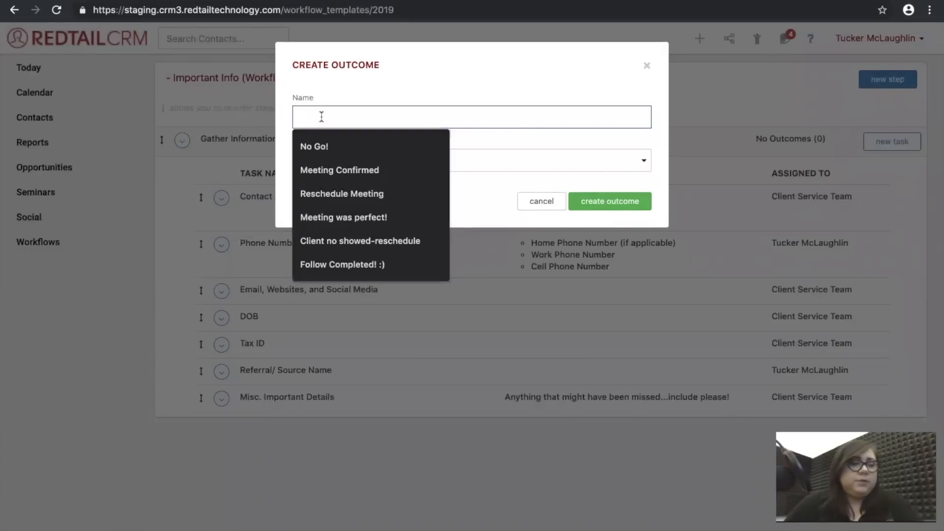
{"action": "type", "text": "End Workflow :9"}
{"action": "key", "text": "BackSpace"}
{"action": "type", "text": "("}
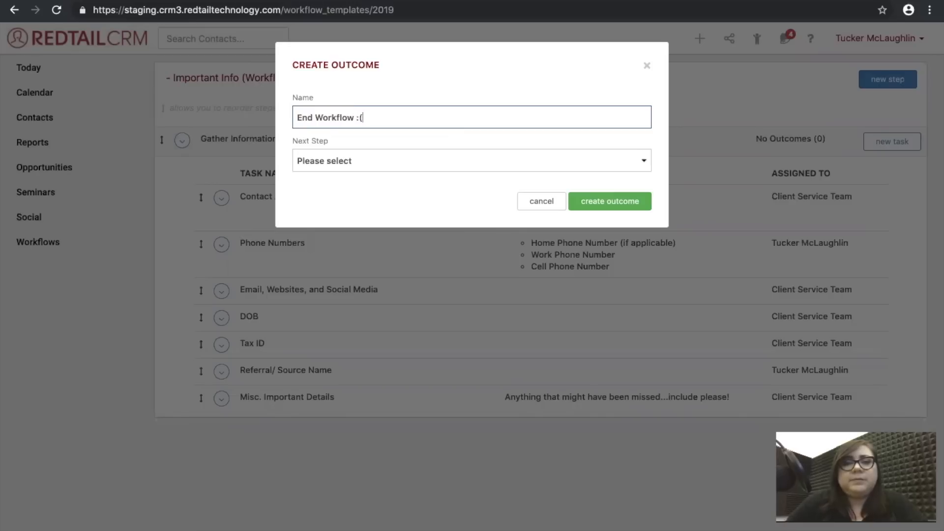
{"action": "left_click", "coordinate": [373, 159]}
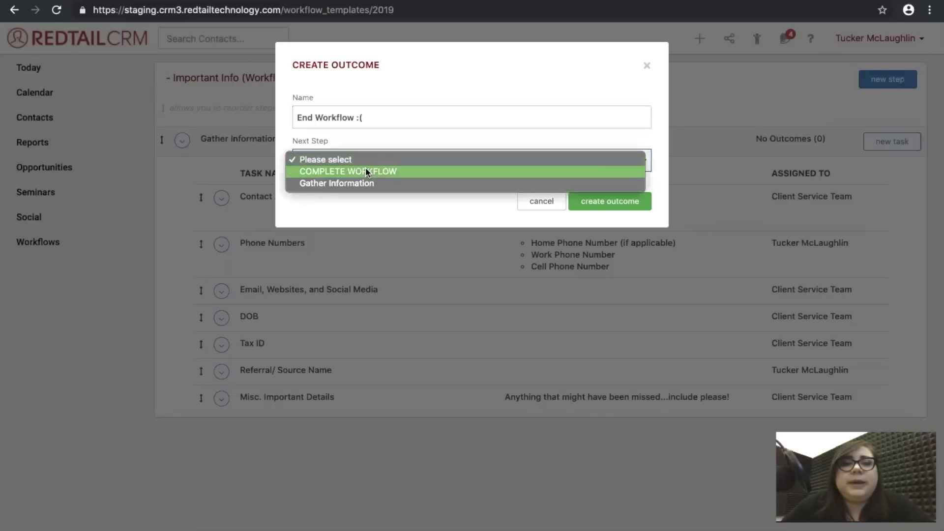
{"action": "left_click", "coordinate": [365, 170]}
{"action": "left_click", "coordinate": [607, 204]}
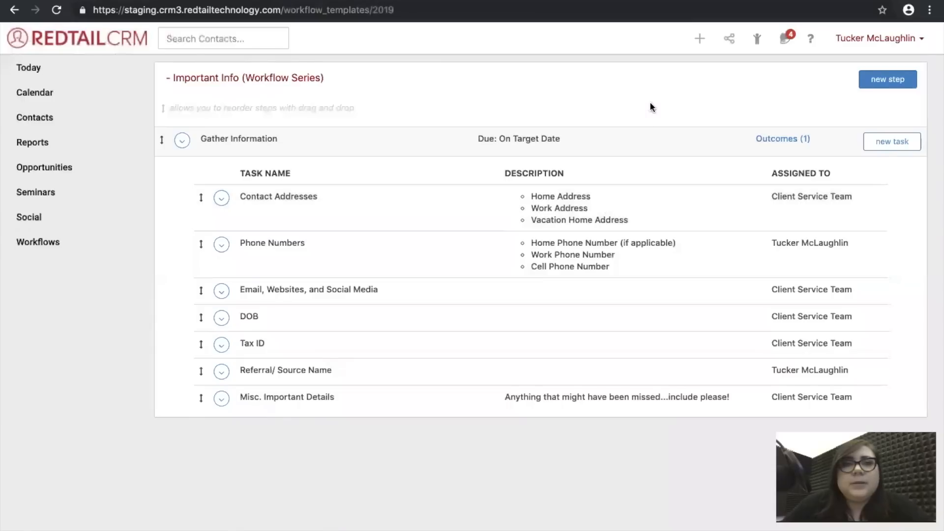
Add an outcome named "Information Gathered :)" to the Gather Information step, with COMPLETE WORKFLOW as its next step.
{"action": "left_click", "coordinate": [183, 141]}
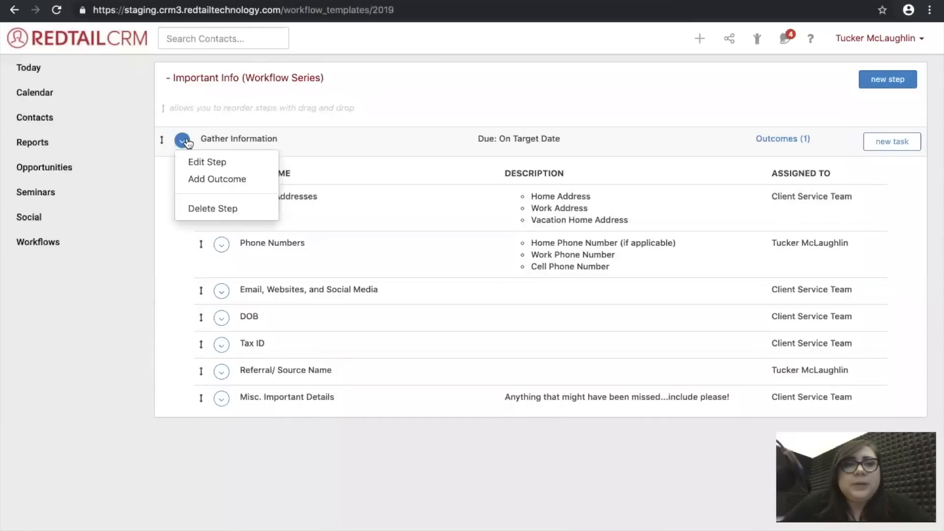
{"action": "left_click", "coordinate": [199, 178]}
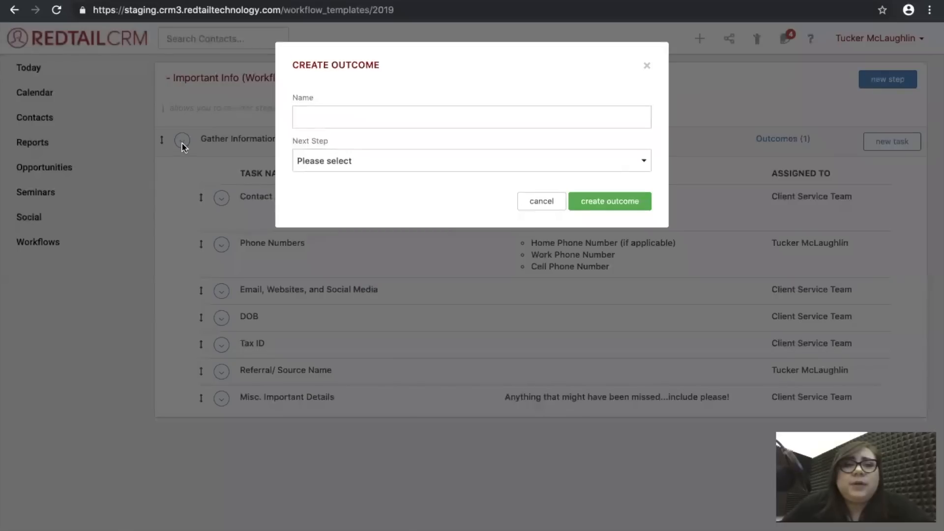
{"action": "left_click", "coordinate": [334, 120]}
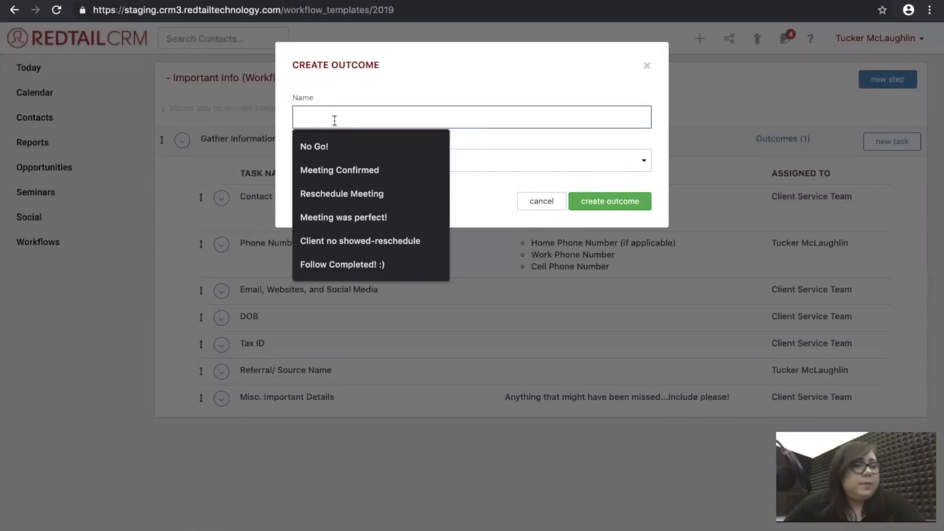
{"action": "type", "text": "Infor"}
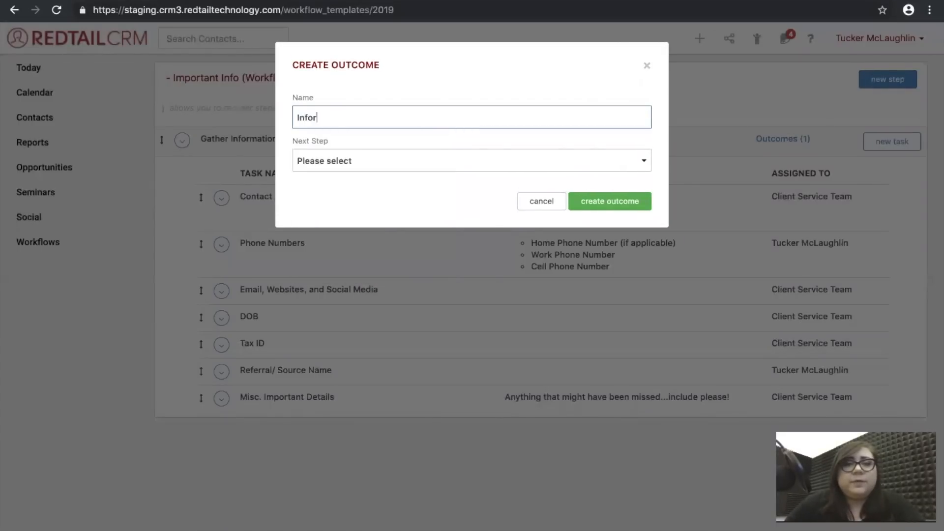
{"action": "type", "text": "mation Gathered"}
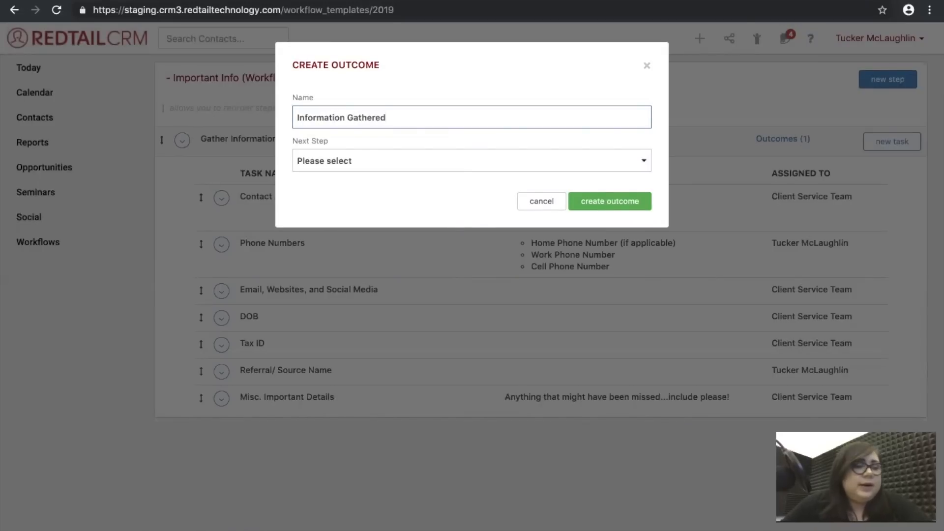
{"action": "type", "text": " :)"}
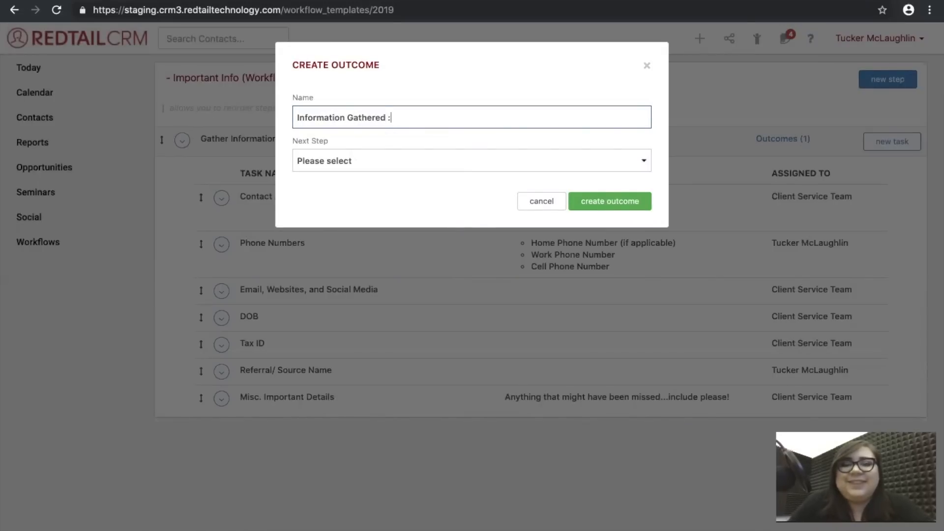
{"action": "left_click", "coordinate": [358, 161]}
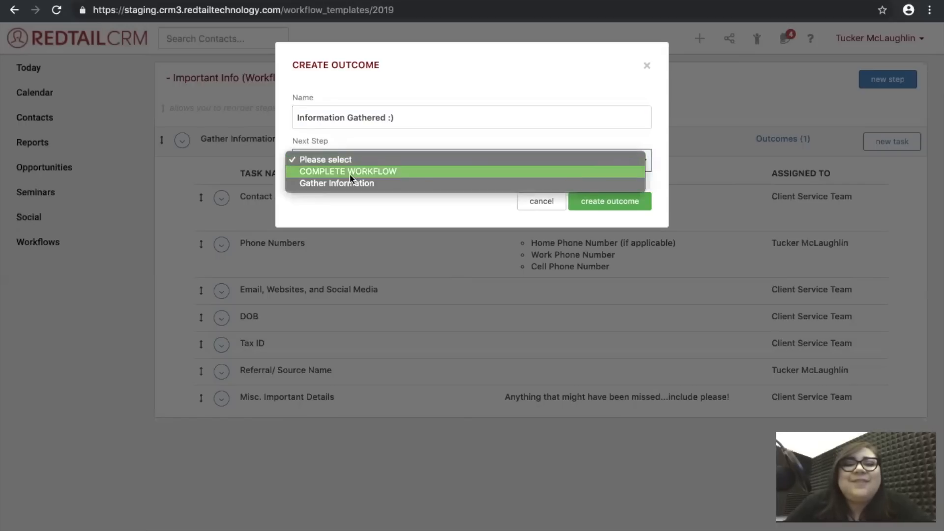
{"action": "left_click", "coordinate": [349, 172]}
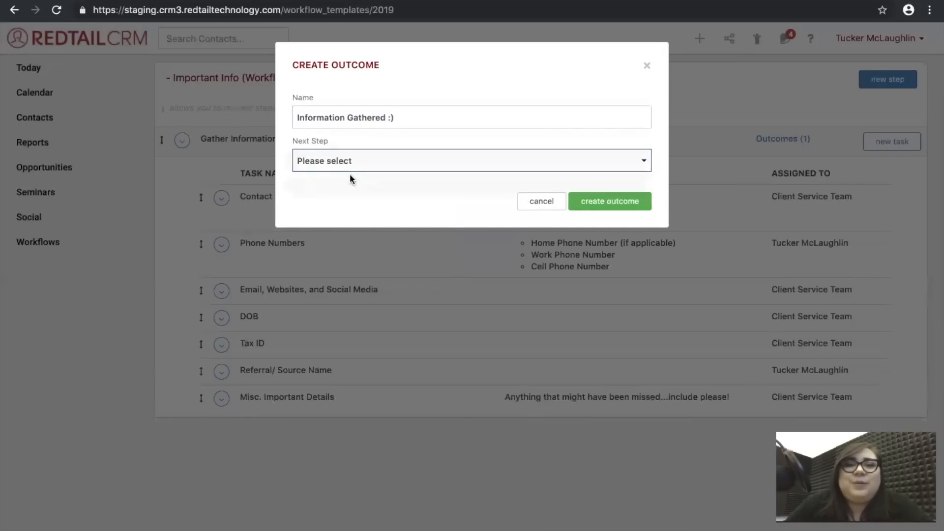
{"action": "left_click", "coordinate": [595, 202]}
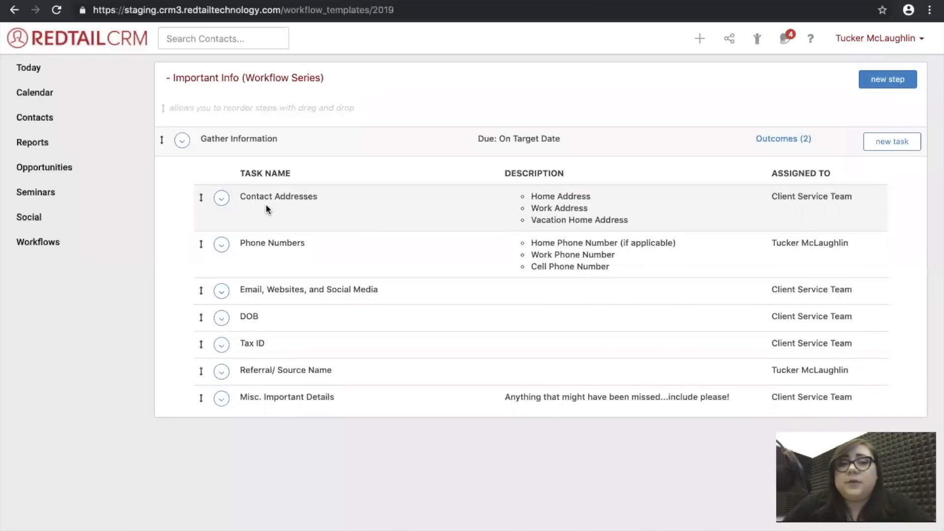
Move the Contact Addresses task below Phone Numbers and return it to the first position in the task list.
{"action": "left_click_drag", "start_coordinate": [202, 196], "coordinate": [201, 248]}
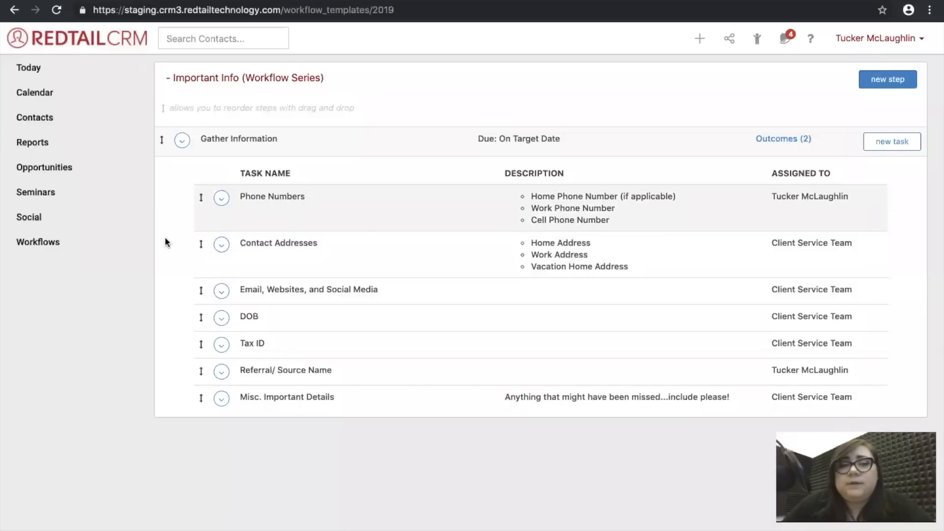
{"action": "left_click_drag", "start_coordinate": [201, 243], "coordinate": [198, 194]}
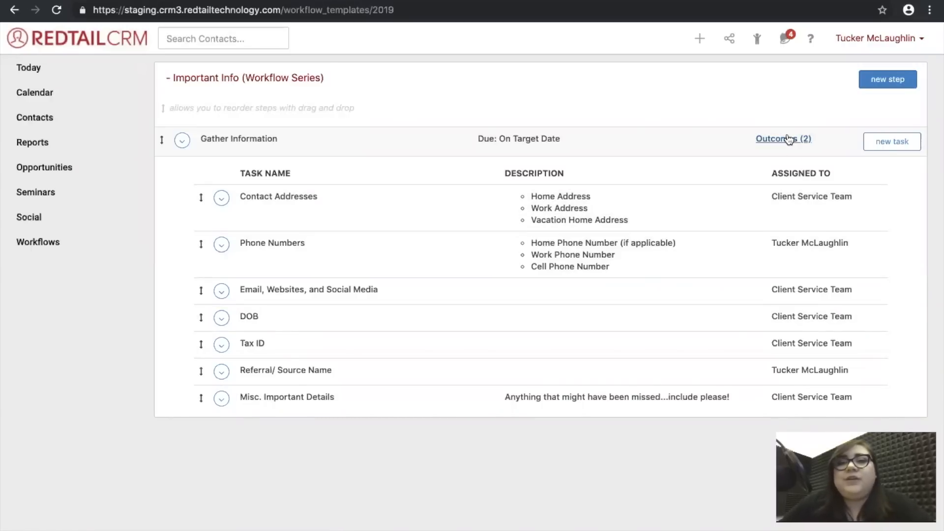
Review the outcomes of the Gather Information step and their next steps, and close the list.
{"action": "left_click", "coordinate": [787, 139]}
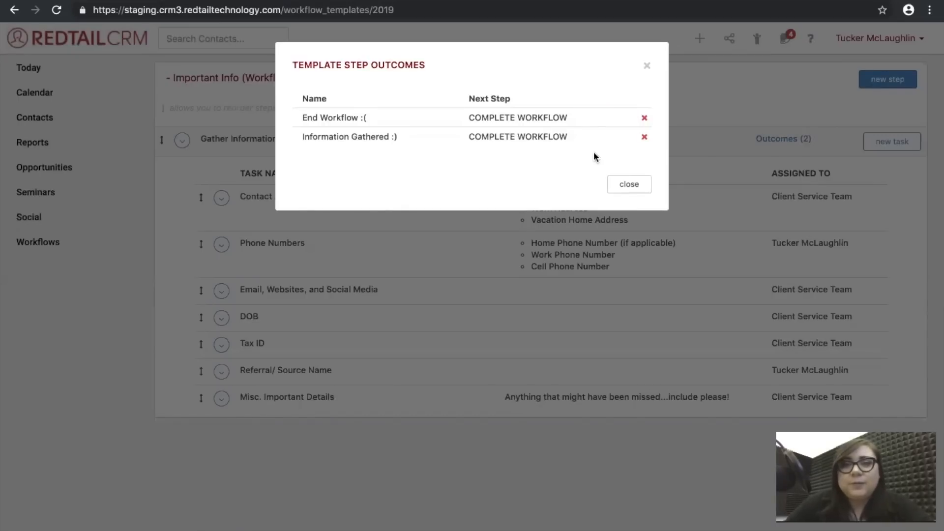
{"action": "left_click", "coordinate": [622, 185]}
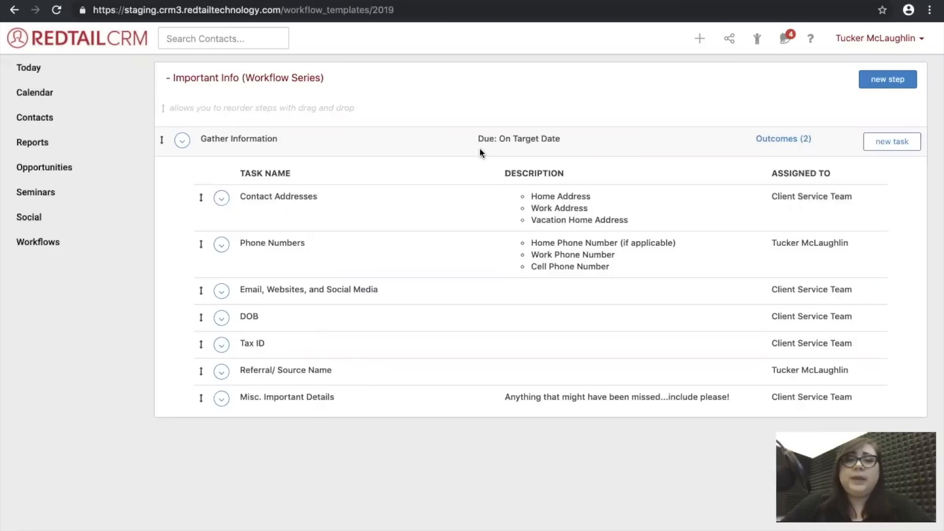
Switch to the Word outline and examine the steps, tasks and outcomes planned for the Client Onboarding workflow.
{"action": "key", "text": "ctrl+Left"}
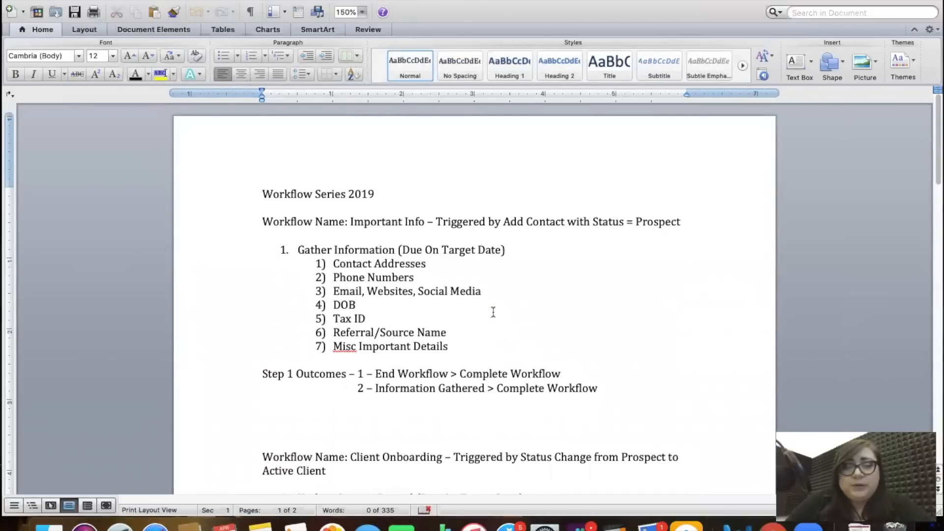
{"action": "scroll", "coordinate": [632, 280], "scroll_direction": "down", "scroll_amount": 3}
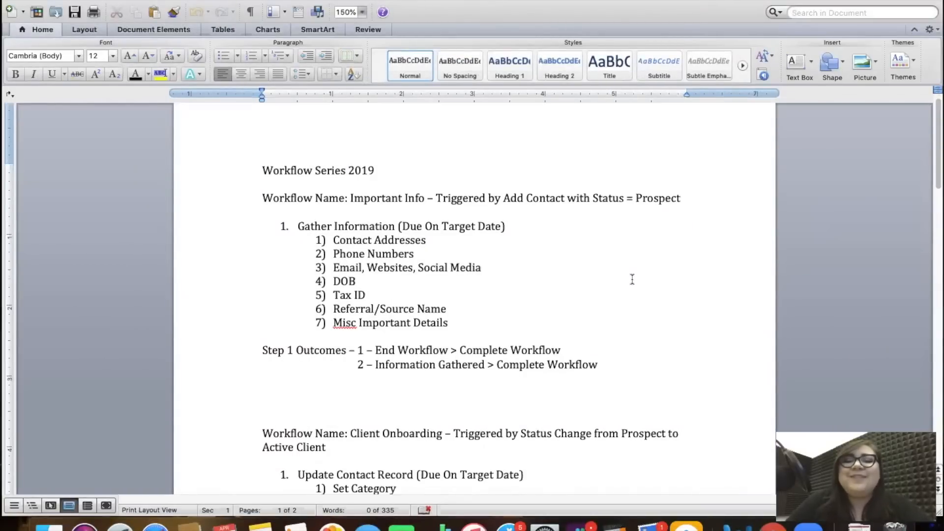
{"action": "scroll", "coordinate": [632, 279], "scroll_direction": "down", "scroll_amount": 10}
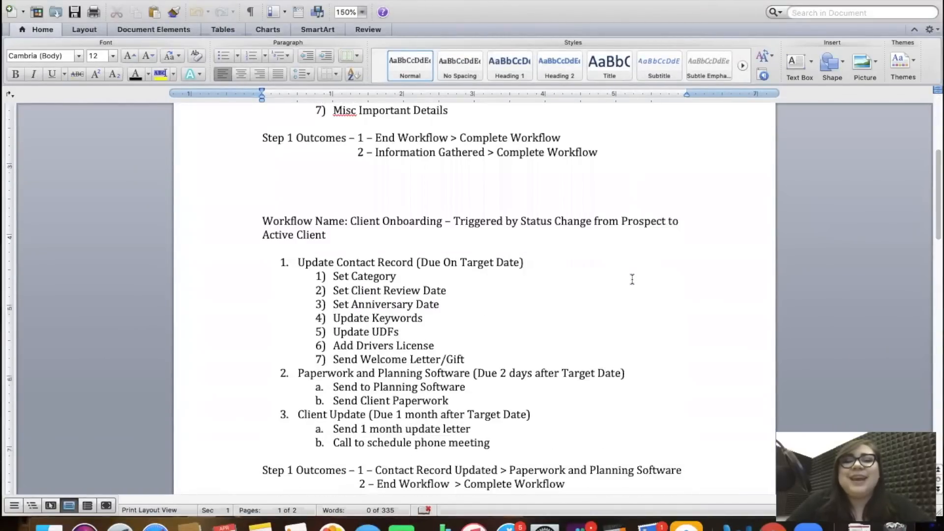
Look through the rest of the Client Onboarding outline, then switch to Redtail CRM and open the workflow templates list.
{"action": "scroll", "coordinate": [632, 279], "scroll_direction": "down", "scroll_amount": 3}
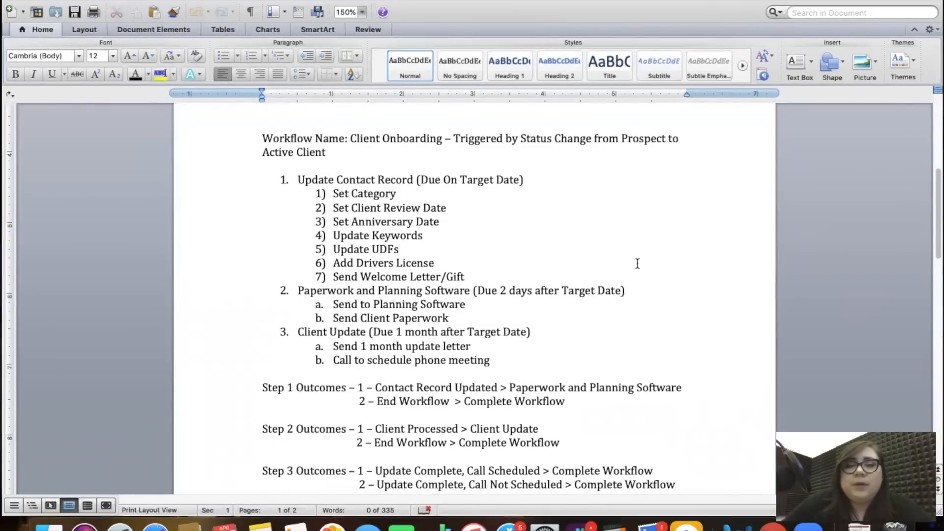
{"action": "scroll", "coordinate": [636, 263], "scroll_direction": "down", "scroll_amount": 3}
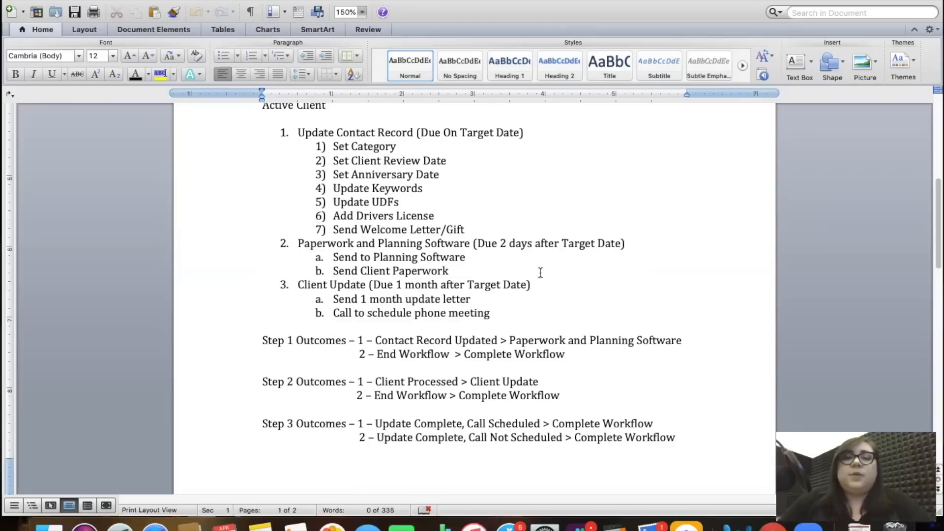
{"action": "scroll", "coordinate": [573, 188], "scroll_direction": "up", "scroll_amount": 5}
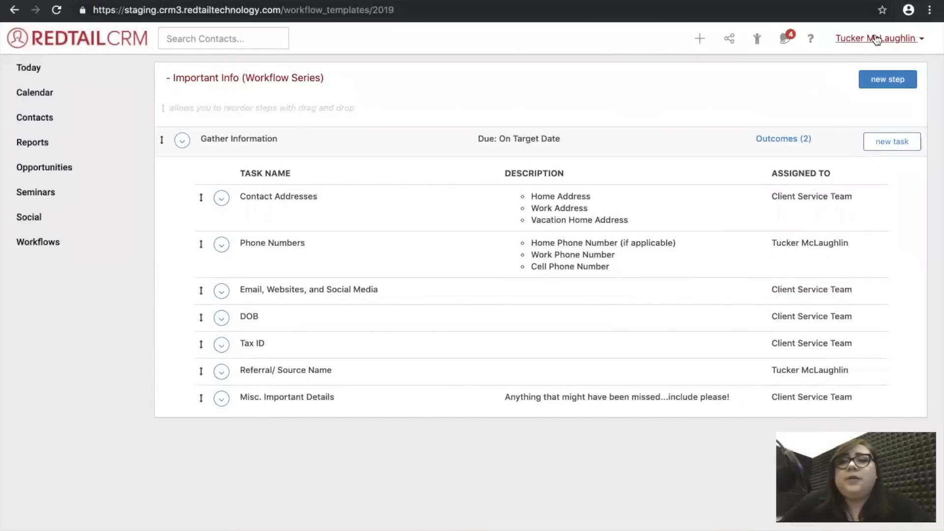
{"action": "left_click", "coordinate": [877, 40]}
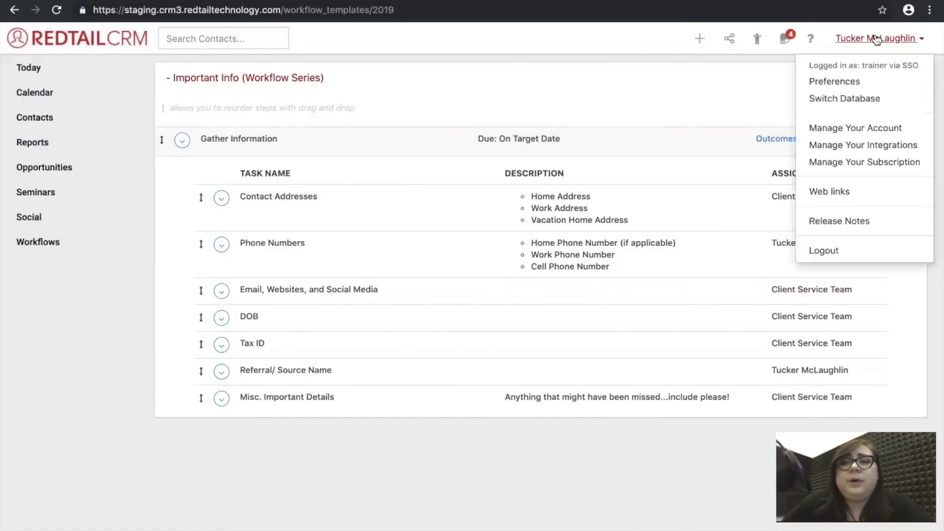
{"action": "left_click", "coordinate": [859, 127]}
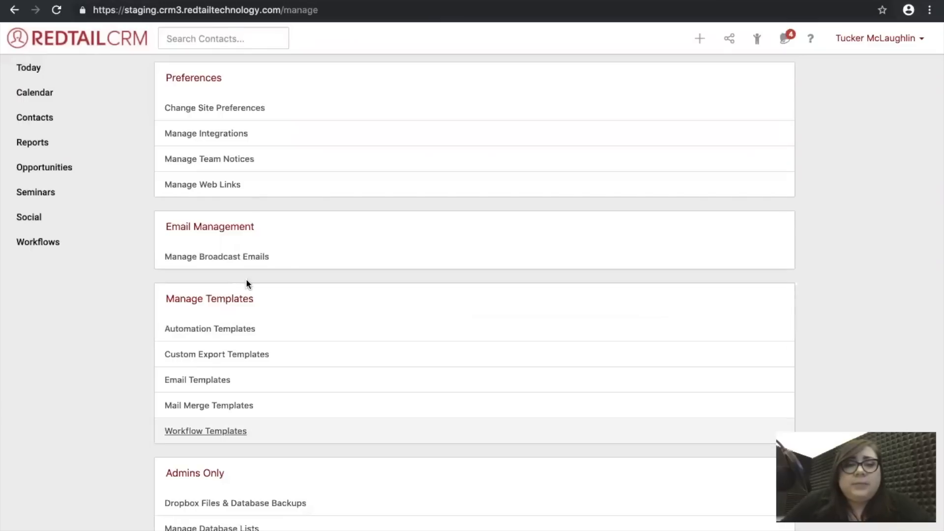
{"action": "left_click", "coordinate": [227, 434]}
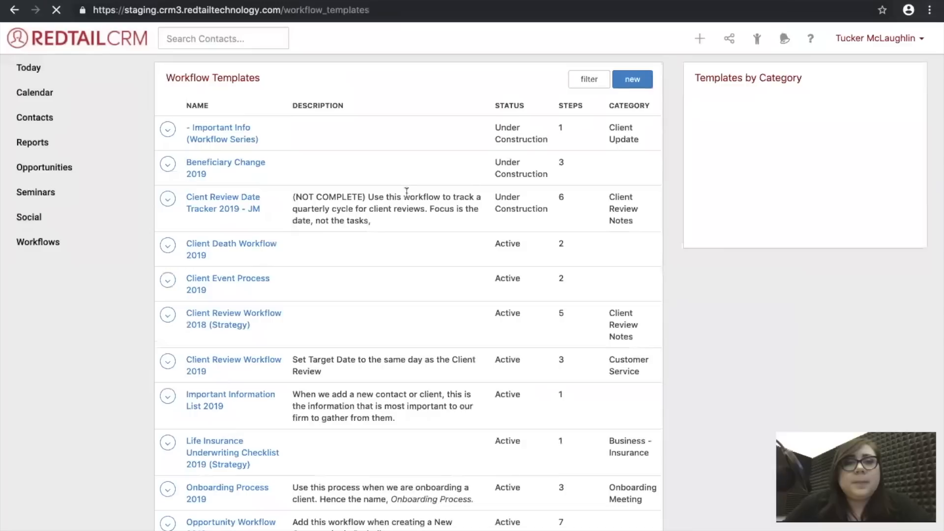
Start a new workflow template named "- Client Onboarding (Workflow Series)".
{"action": "left_click", "coordinate": [634, 81]}
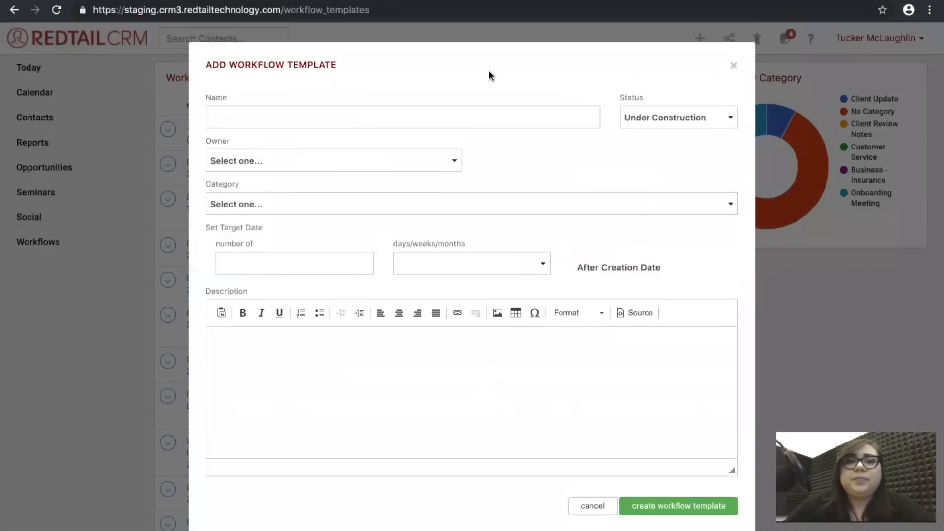
{"action": "left_click", "coordinate": [230, 117]}
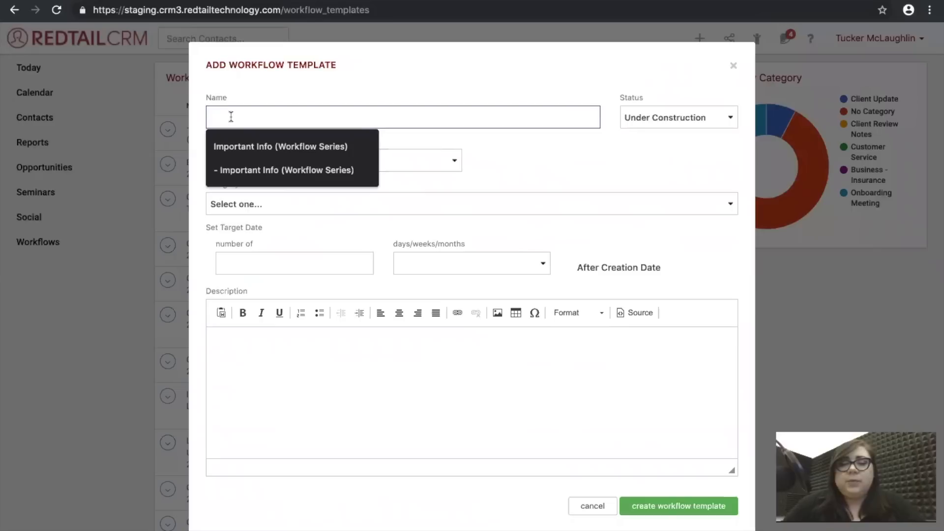
{"action": "type", "text": "-"}
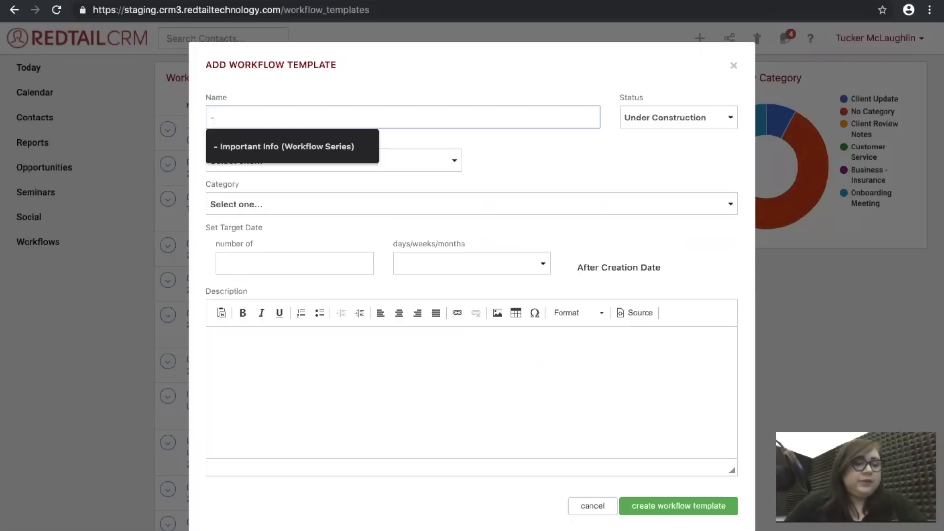
{"action": "type", "text": "Client Onboarding (Workflow S"}
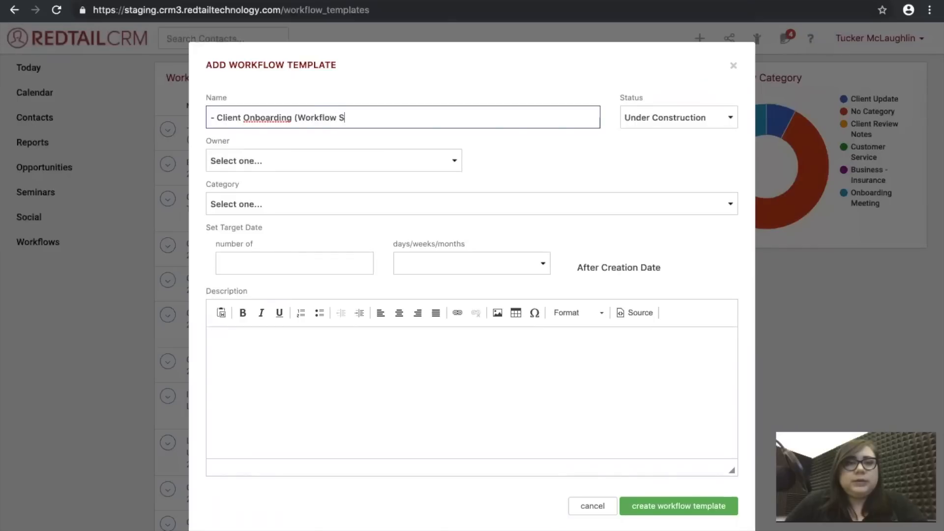
{"action": "type", "text": "eries)"}
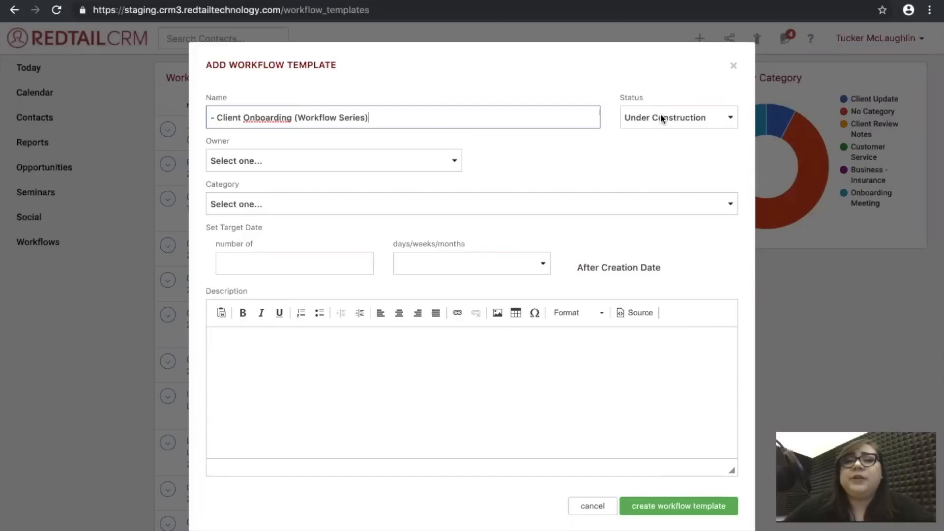
Set the template's owner type to User with the signed-in user as owner, and its category to Onboarding Meeting.
{"action": "left_click", "coordinate": [348, 157]}
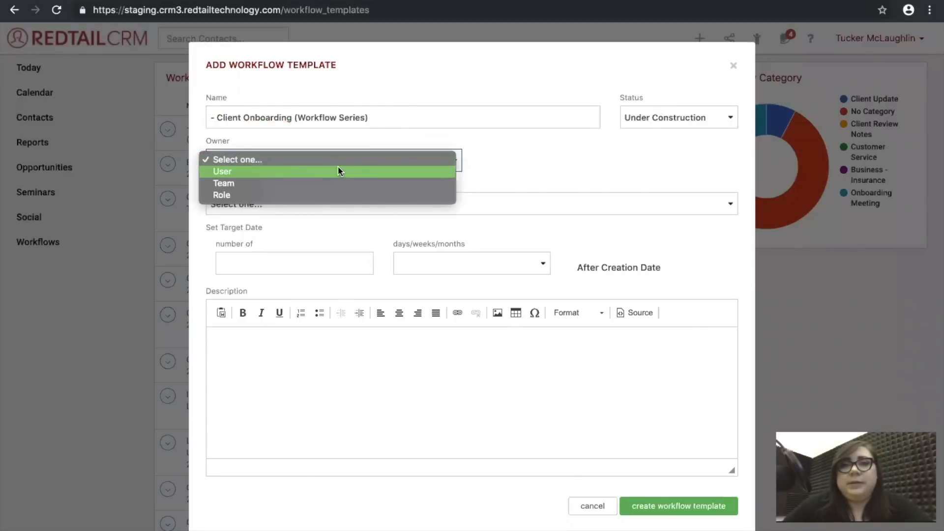
{"action": "left_click", "coordinate": [338, 171]}
{"action": "left_click", "coordinate": [515, 160]}
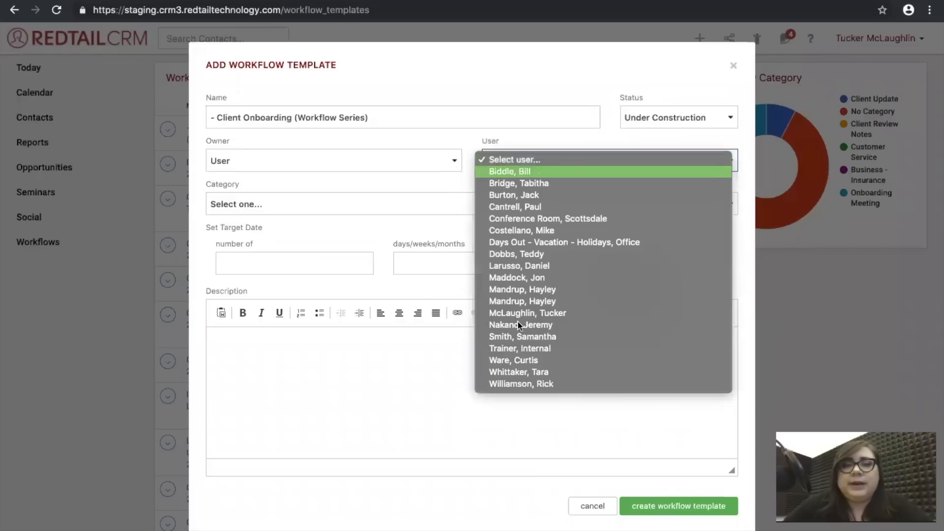
{"action": "left_click", "coordinate": [540, 312]}
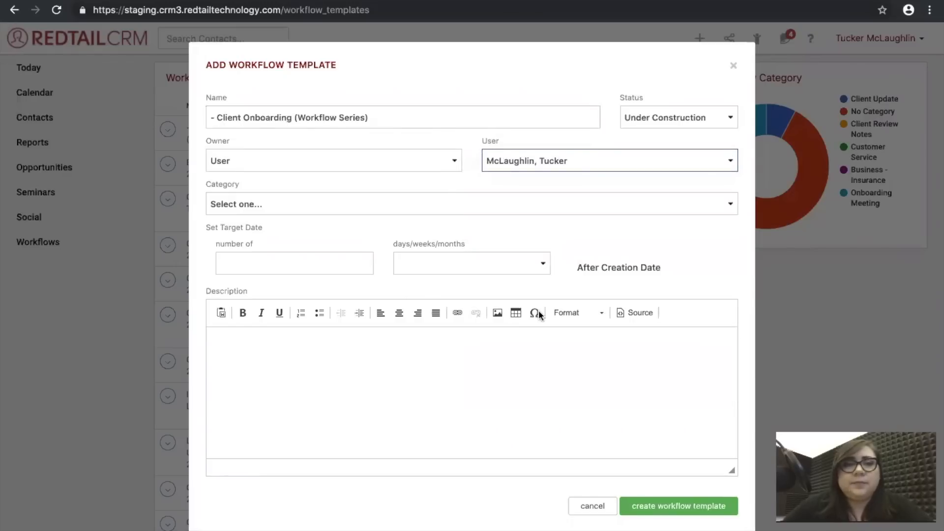
{"action": "left_click", "coordinate": [480, 179]}
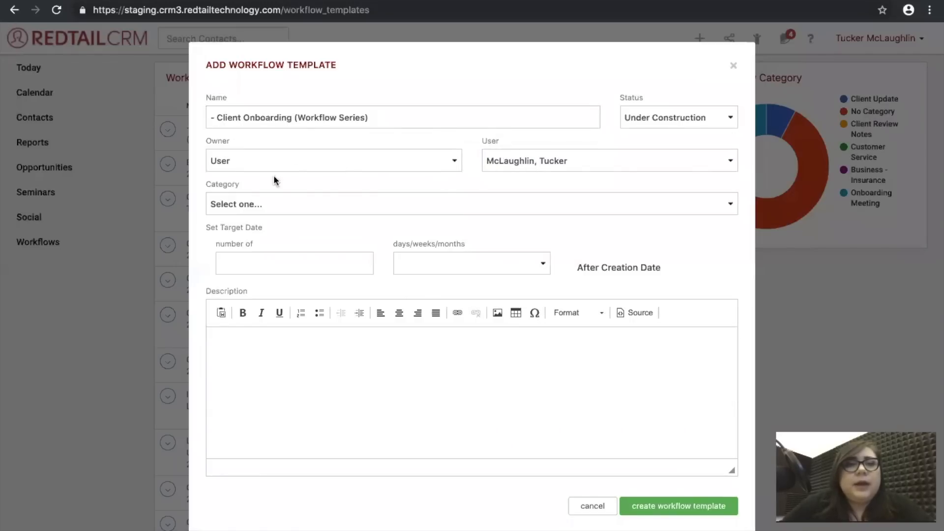
{"action": "left_click", "coordinate": [265, 200]}
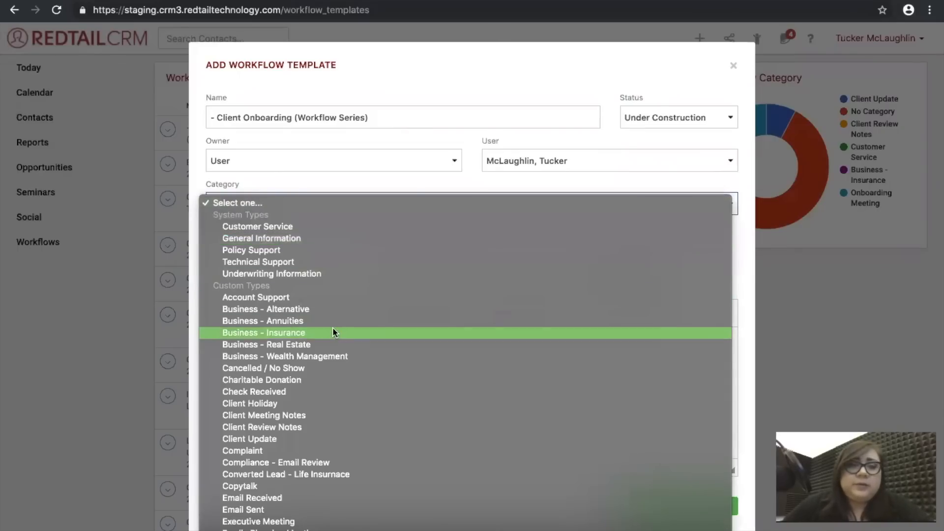
{"action": "scroll", "coordinate": [333, 332], "scroll_direction": "down", "scroll_amount": 1}
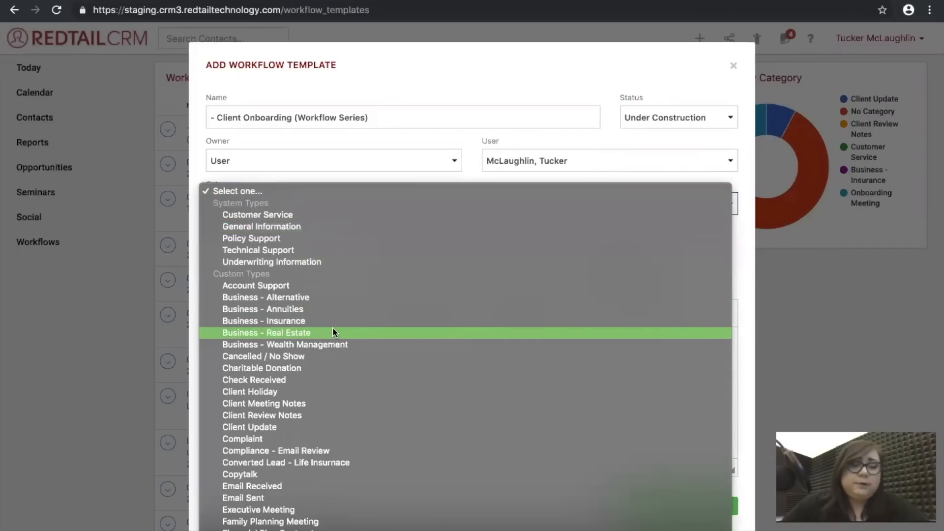
{"action": "scroll", "coordinate": [333, 329], "scroll_direction": "down", "scroll_amount": 6}
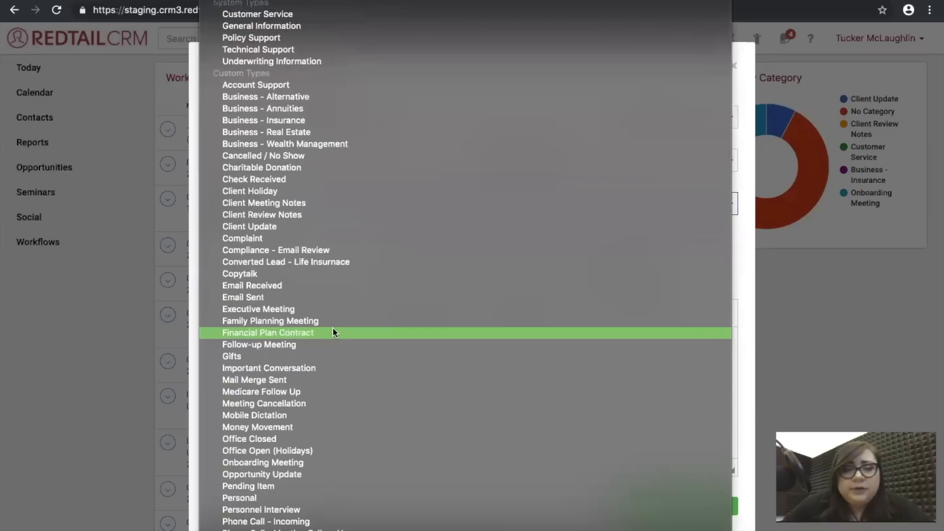
{"action": "left_click", "coordinate": [282, 463]}
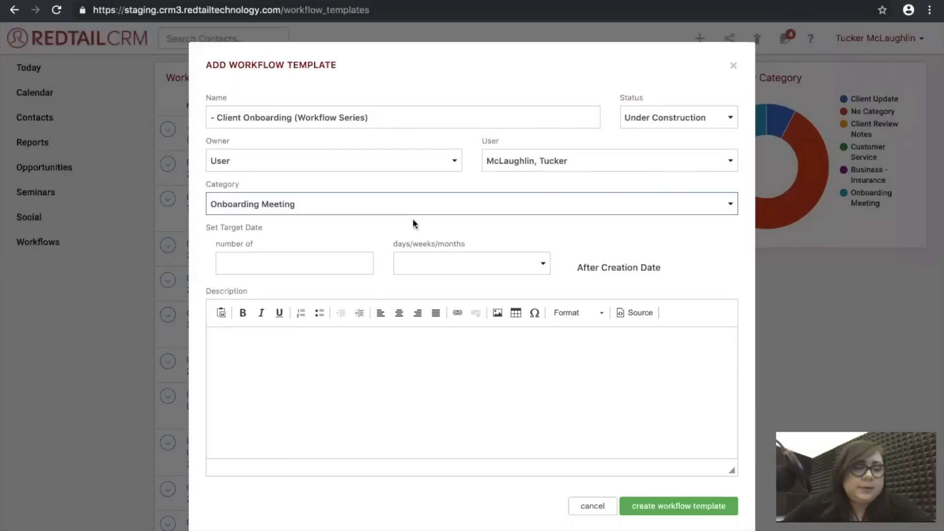
Set the template's target date to 0 Days after the creation date.
{"action": "left_click", "coordinate": [346, 262]}
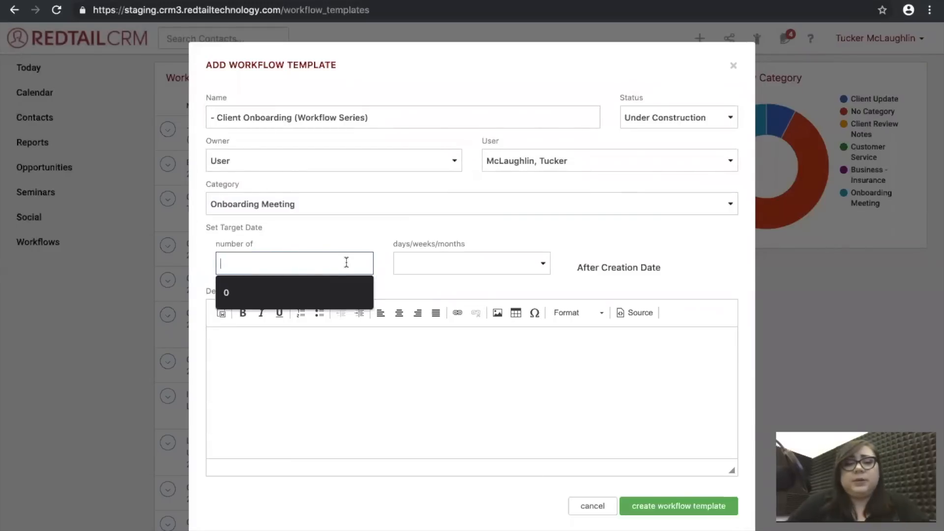
{"action": "type", "text": "0"}
{"action": "left_click", "coordinate": [470, 255]}
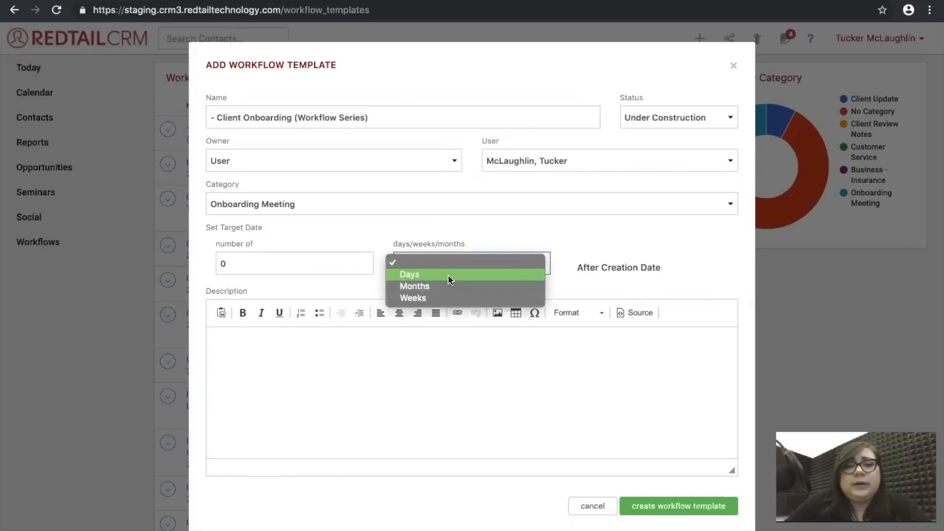
{"action": "key", "text": "Return"}
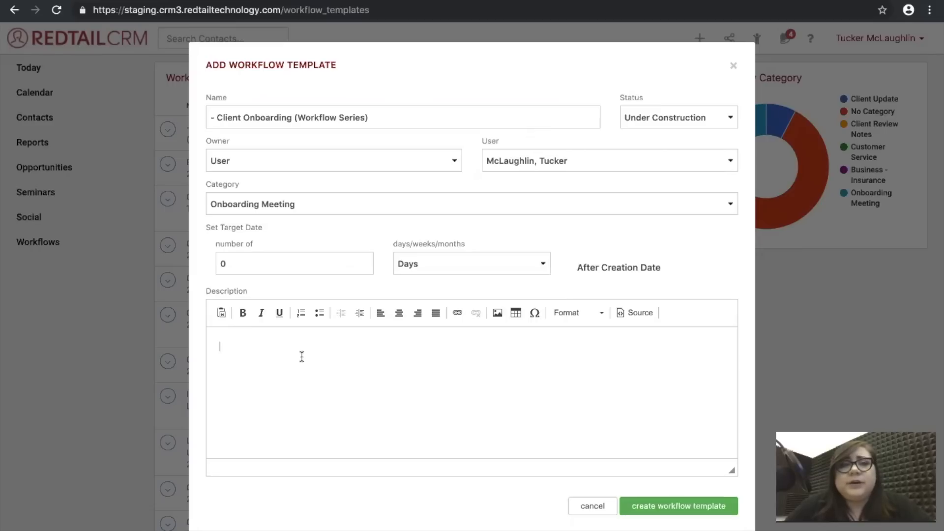
Enter the description "Make sure to get Account Info." and create the workflow template.
{"action": "type", "text": "Acco"}
{"action": "key", "text": "BackSpace"}
{"action": "key", "text": "BackSpace"}
{"action": "key", "text": "BackSpace"}
{"action": "key", "text": "BackSpace"}
{"action": "type", "text": "Make sure "}
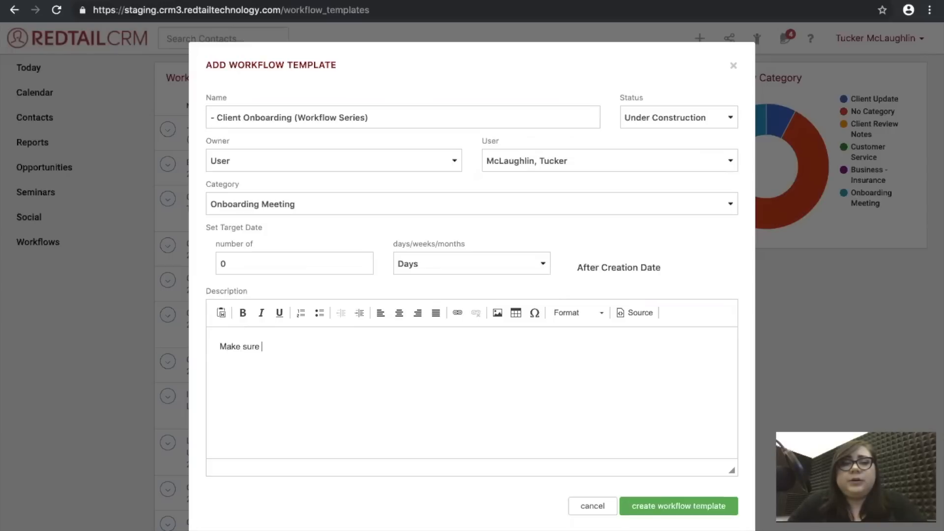
{"action": "type", "text": "to get Account Inform"}
{"action": "key", "text": "BackSpace"}
{"action": "key", "text": "BackSpace"}
{"action": "type", "text": "."}
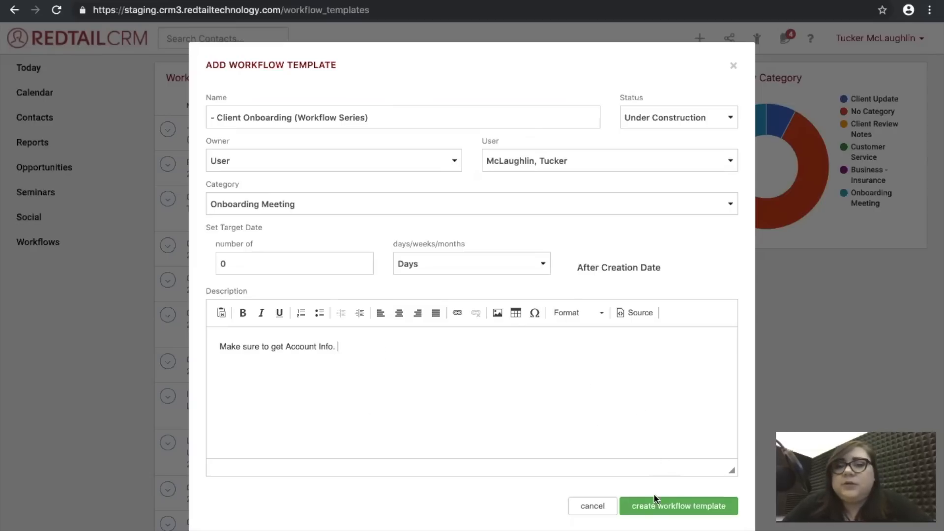
{"action": "left_click", "coordinate": [661, 510]}
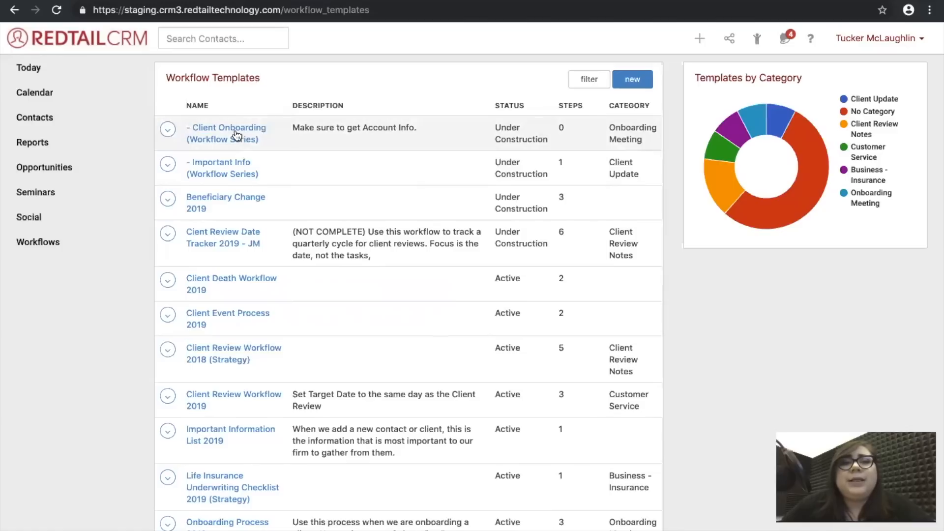
Open the Client Onboarding template, check the number of steps in the Word outline, and add three new steps to the template.
{"action": "left_click", "coordinate": [220, 141]}
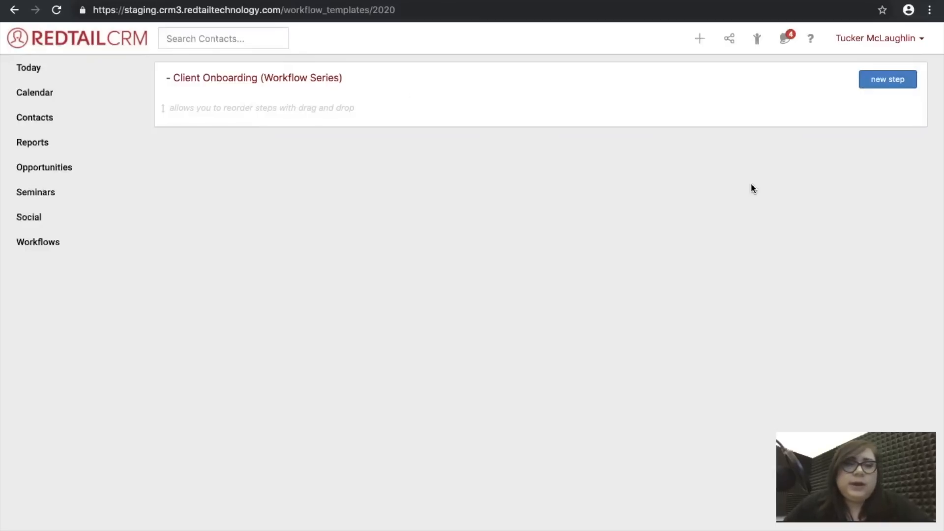
{"action": "key", "text": "ctrl+Left"}
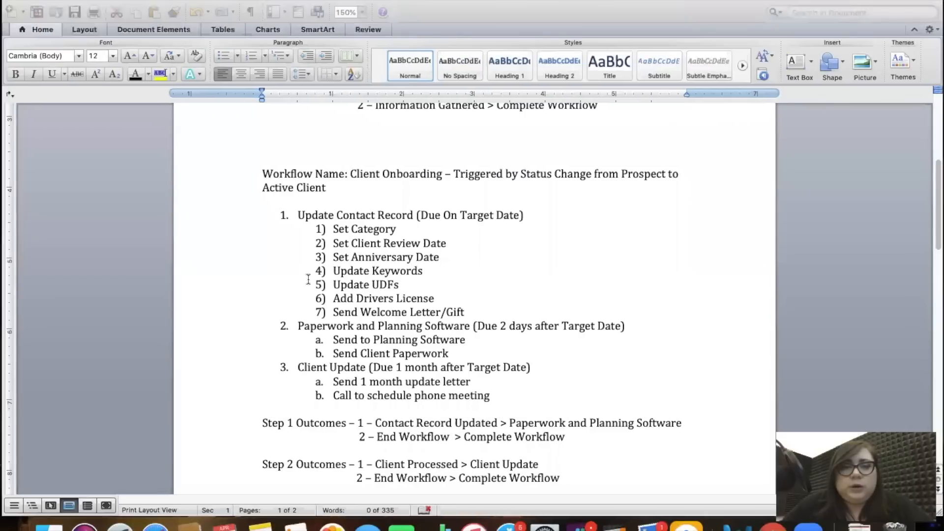
{"action": "left_click", "coordinate": [315, 366]}
{"action": "key", "text": "ctrl+Right"}
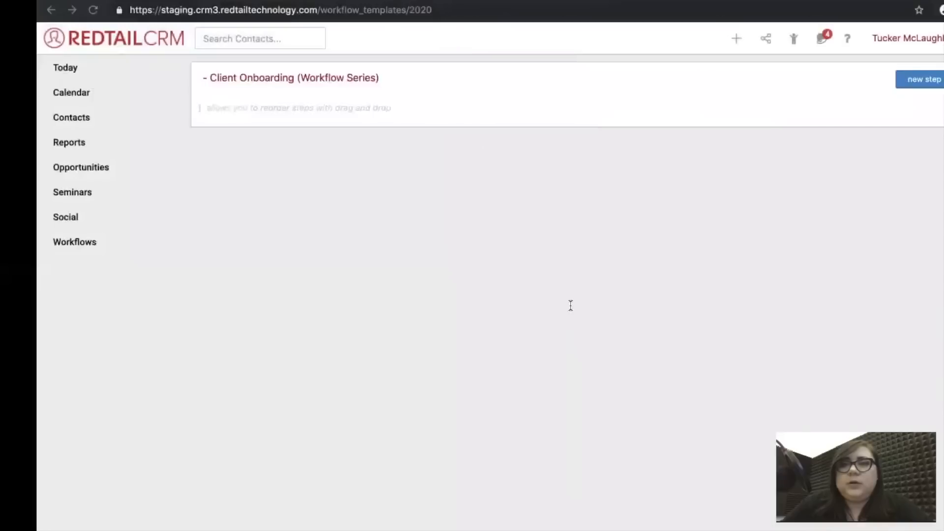
{"action": "left_click", "coordinate": [888, 80]}
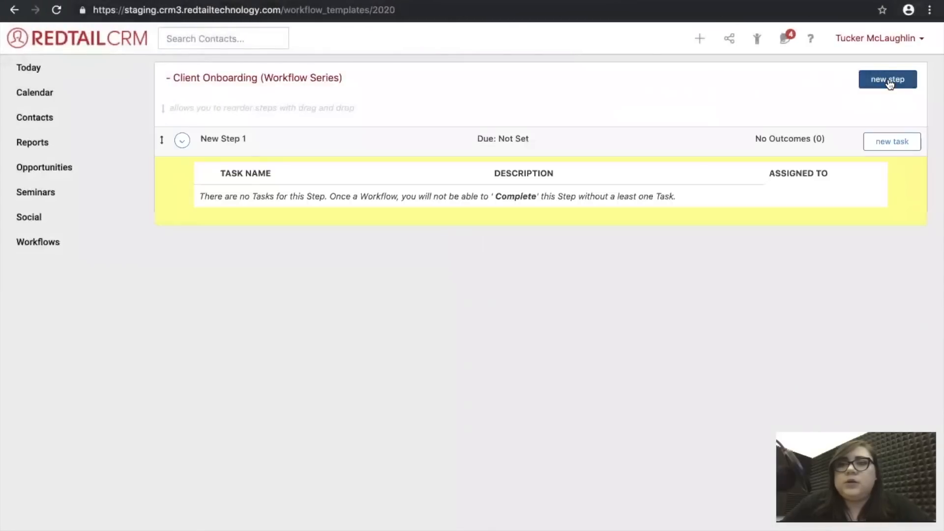
{"action": "left_click", "coordinate": [889, 80]}
{"action": "left_click", "coordinate": [888, 80]}
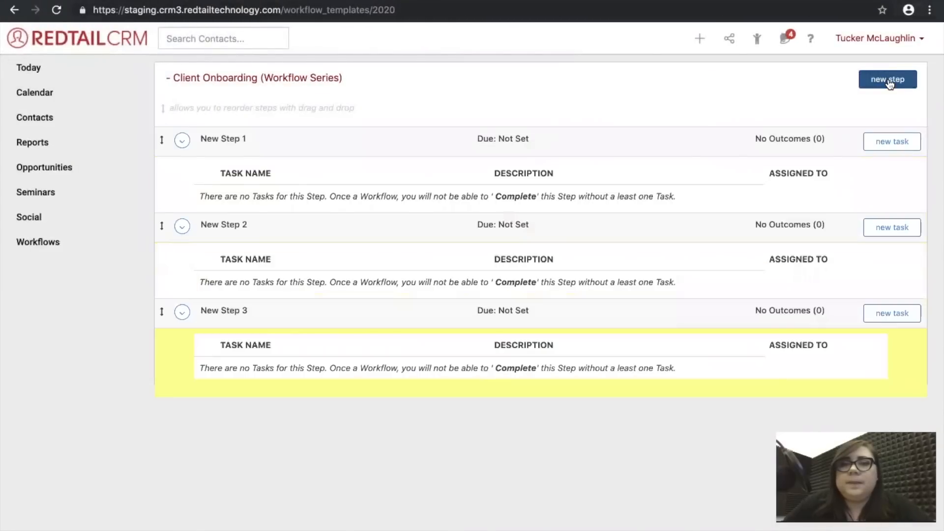
Check the tasks in the Word outline and add seven new tasks to the first step of the Client Onboarding template.
{"action": "key", "text": "ctrl+Left"}
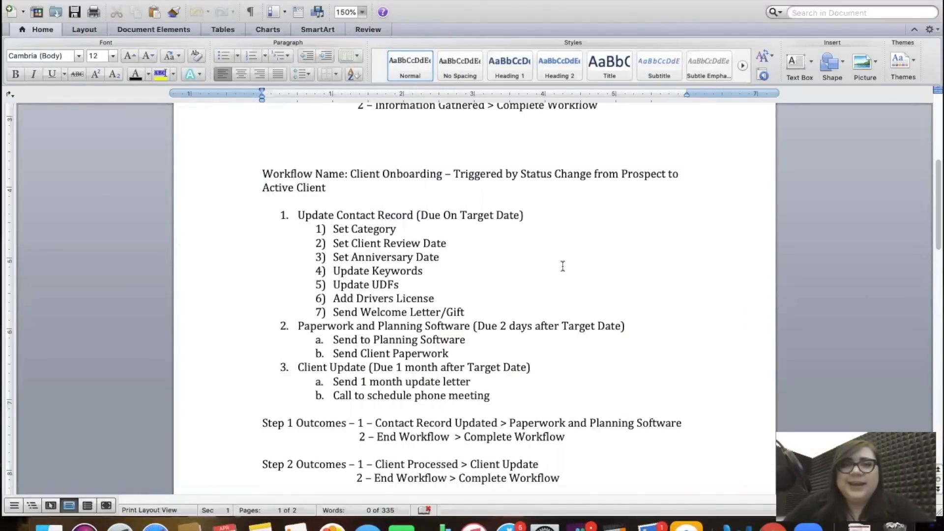
{"action": "key", "text": "ctrl+Right"}
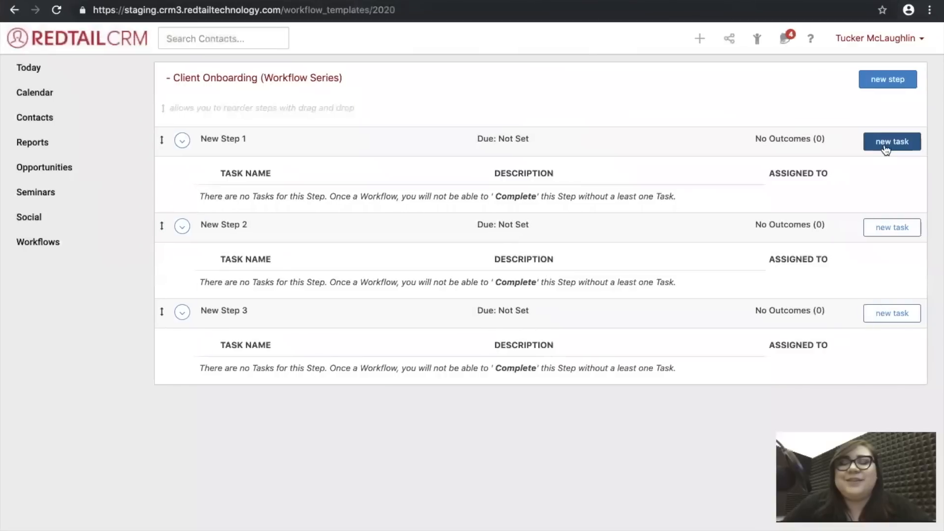
{"action": "left_click", "coordinate": [887, 149]}
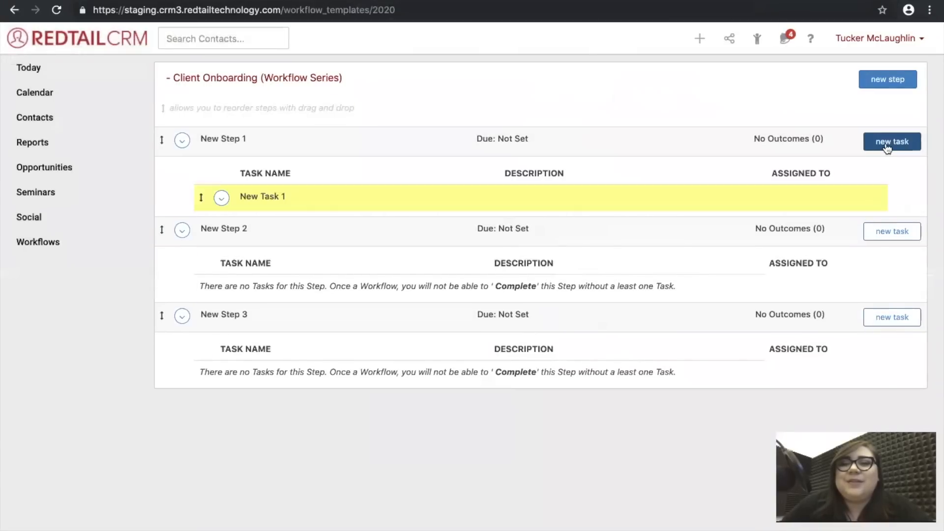
{"action": "left_click", "coordinate": [887, 148]}
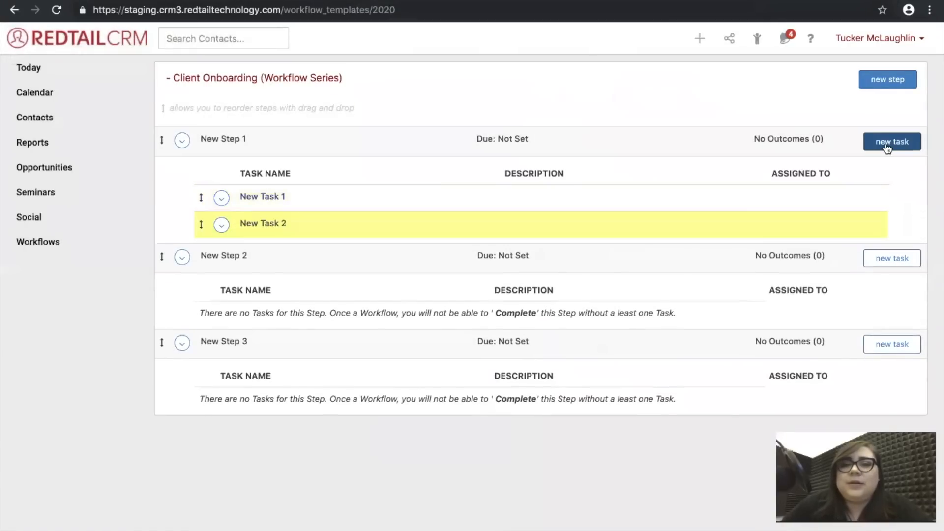
{"action": "left_click", "coordinate": [887, 149]}
{"action": "left_click", "coordinate": [887, 148]}
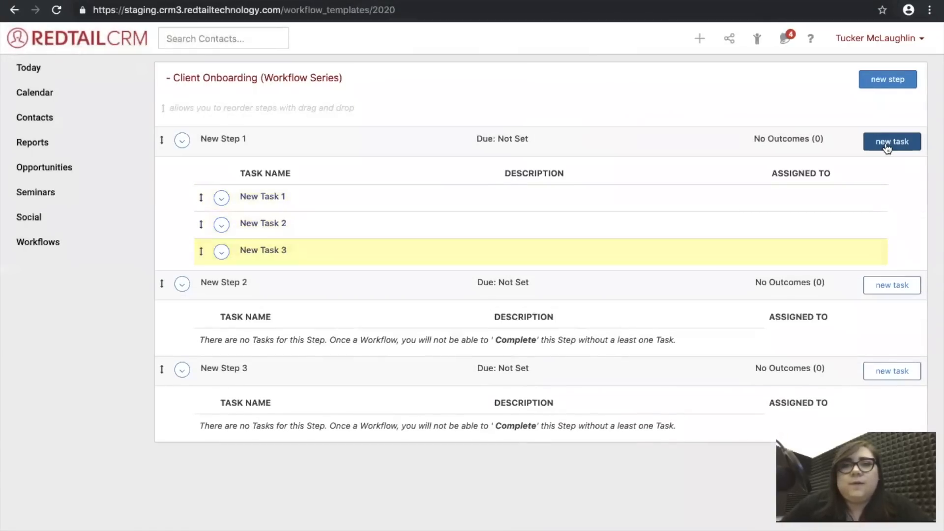
{"action": "left_click", "coordinate": [887, 149]}
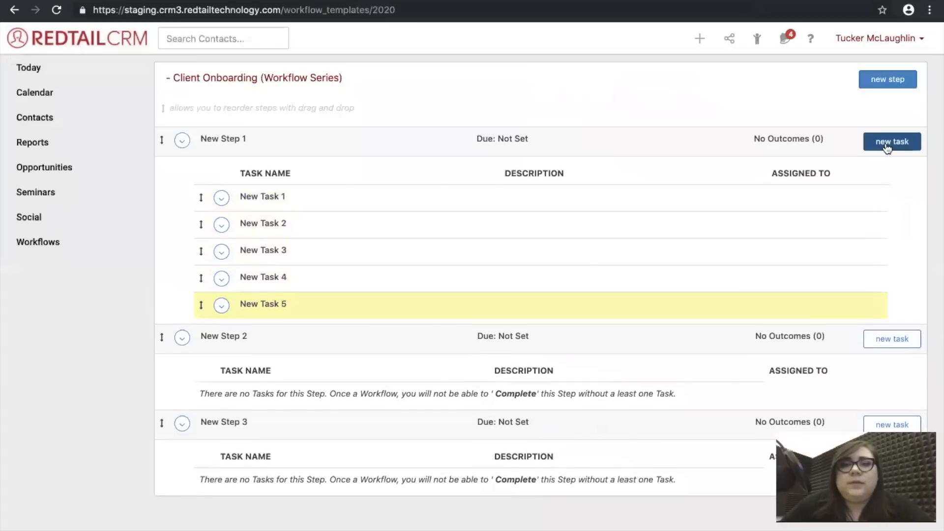
{"action": "left_click", "coordinate": [887, 149]}
{"action": "left_click", "coordinate": [887, 149]}
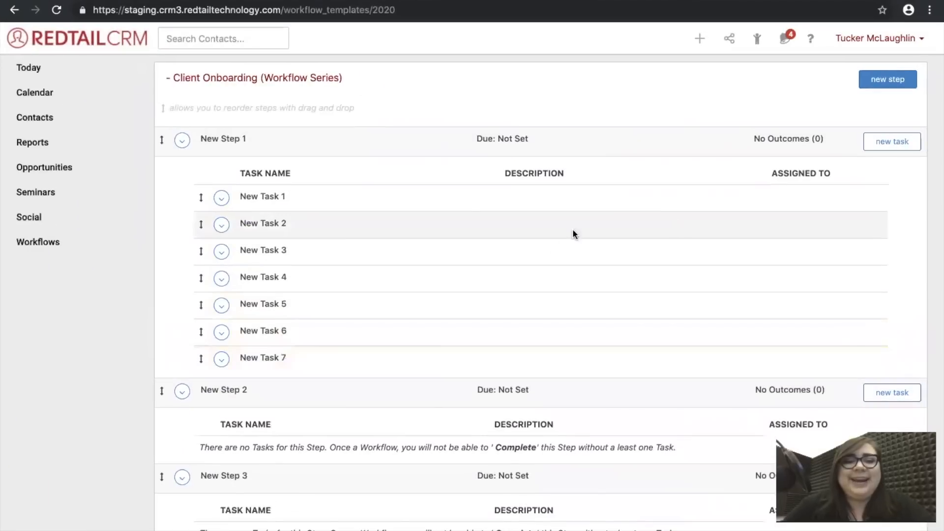
Add two new tasks to the second step of the Client Onboarding template.
{"action": "scroll", "coordinate": [549, 241], "scroll_direction": "down", "scroll_amount": 1}
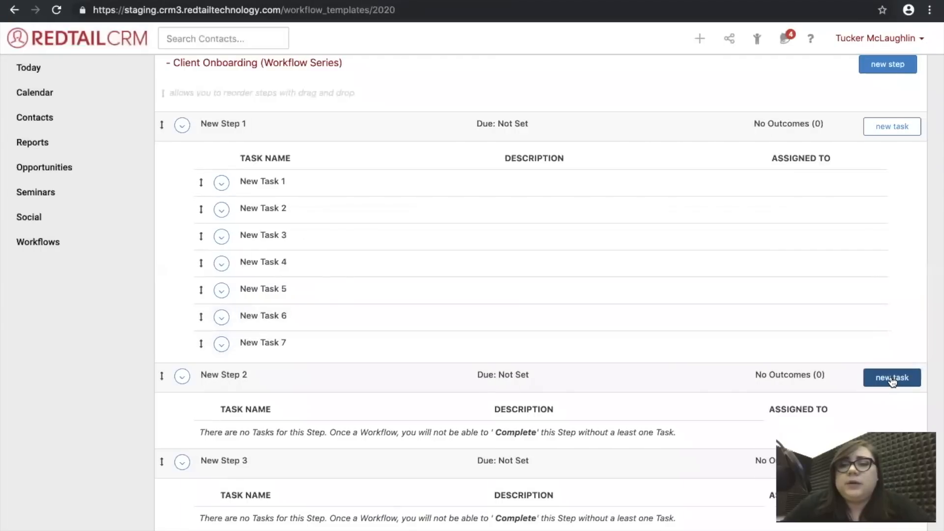
{"action": "left_click", "coordinate": [891, 379]}
{"action": "left_click", "coordinate": [891, 379]}
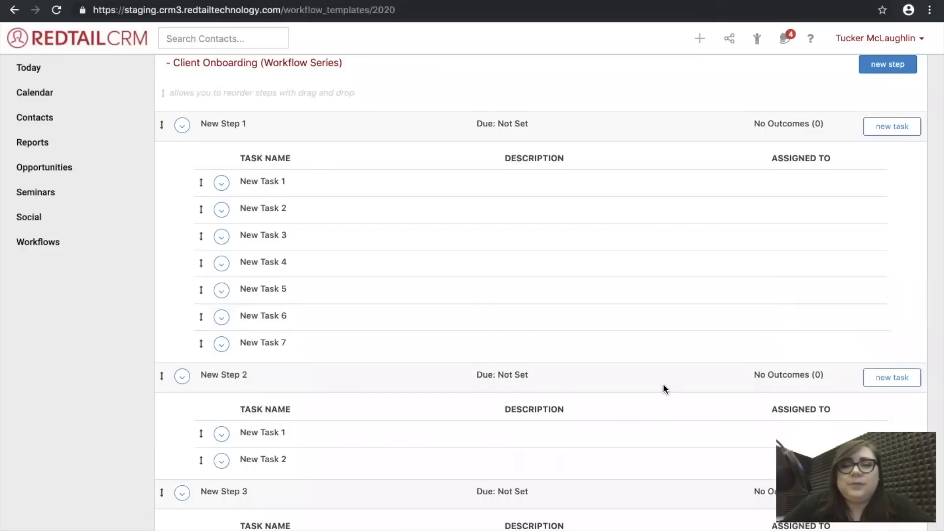
{"action": "scroll", "coordinate": [664, 387], "scroll_direction": "down", "scroll_amount": 1}
{"action": "scroll", "coordinate": [663, 387], "scroll_direction": "up", "scroll_amount": 2}
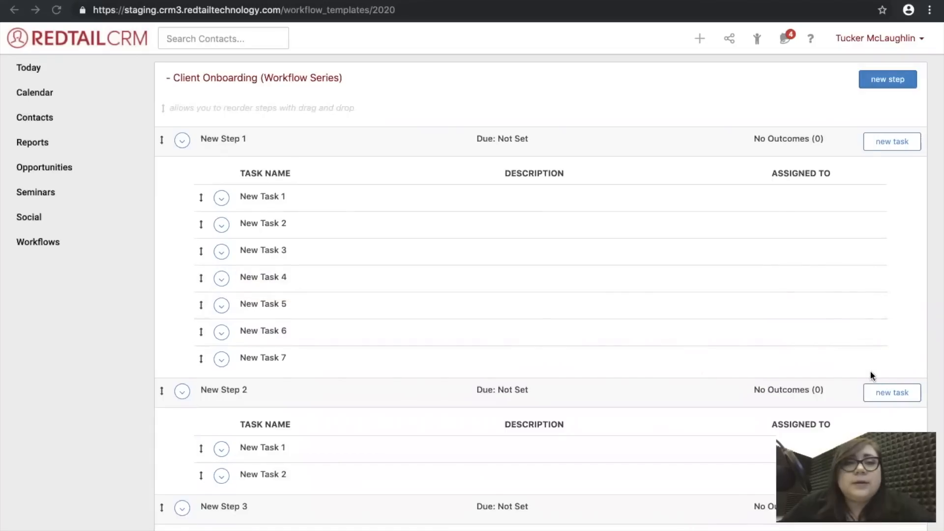
Following the Word outline, rename the first step "Update Contact Record", make it due On Target Date, and save it.
{"action": "key", "text": "ctrl+Left"}
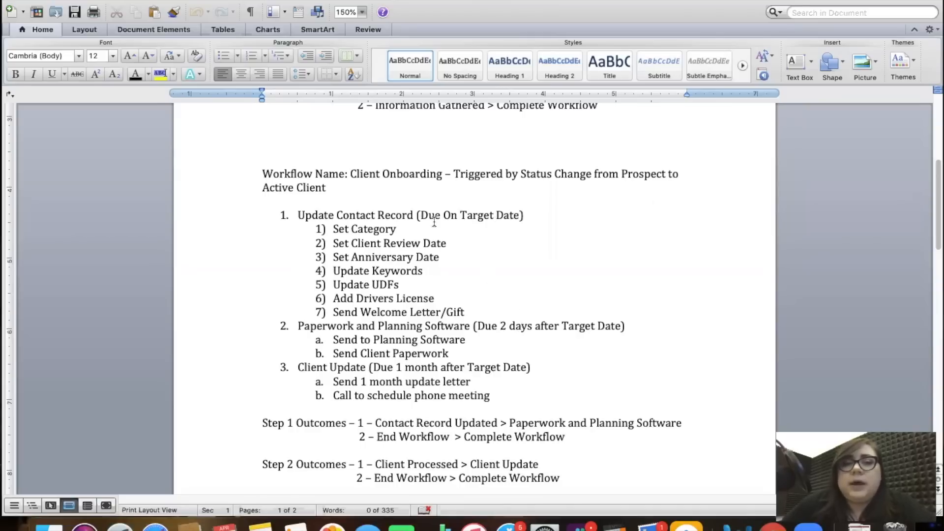
{"action": "scroll", "coordinate": [435, 222], "scroll_direction": "down", "scroll_amount": 1}
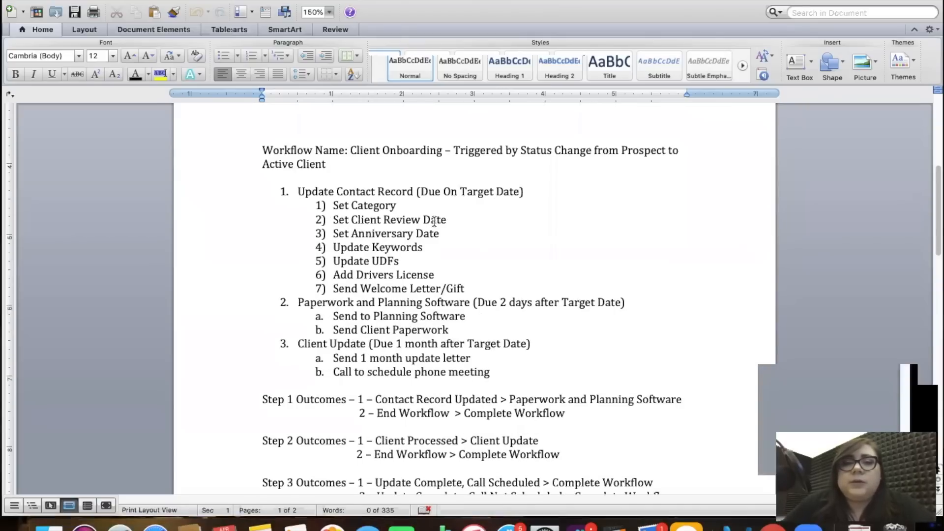
{"action": "key", "text": "ctrl+Right"}
{"action": "left_click", "coordinate": [183, 142]}
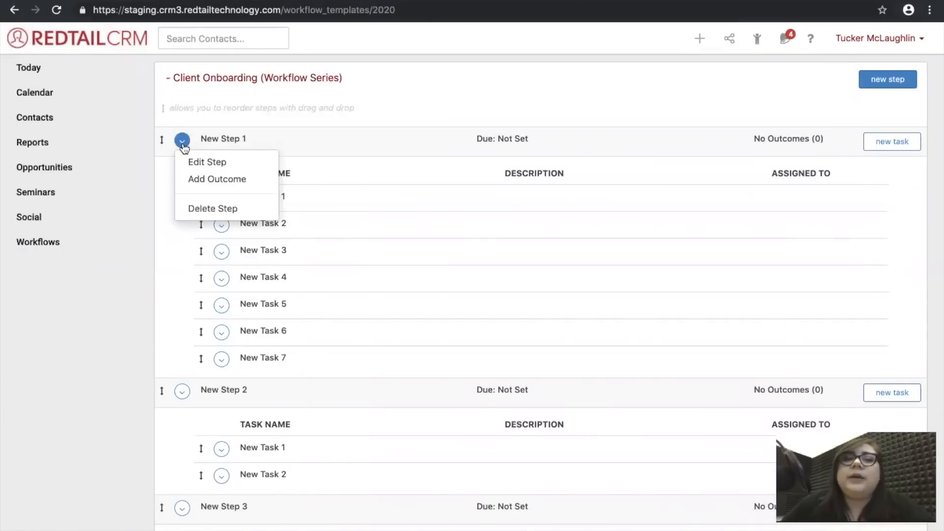
{"action": "left_click", "coordinate": [204, 161]}
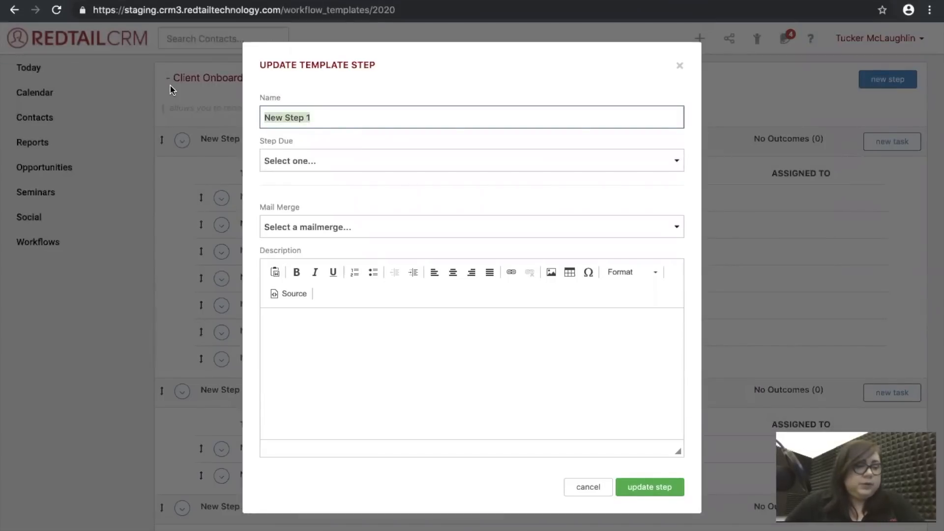
{"action": "type", "text": "Update Contact Record"}
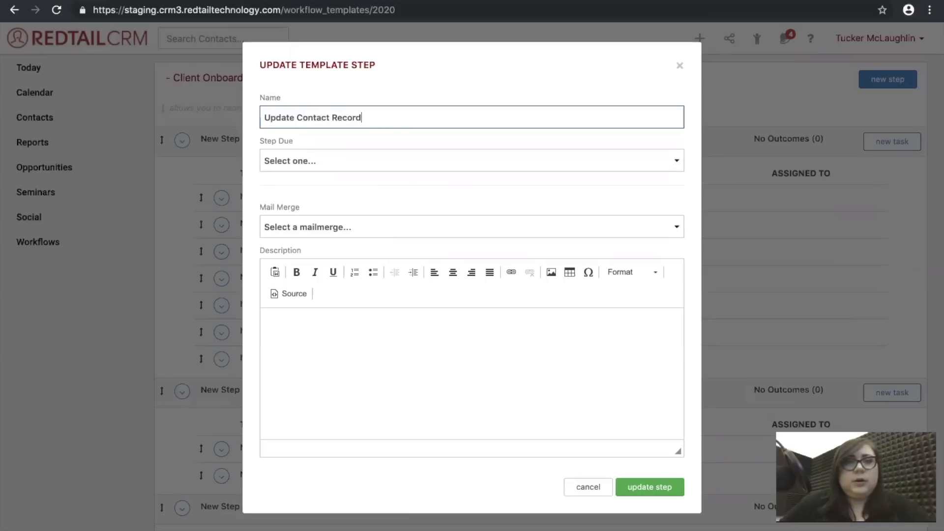
{"action": "left_click", "coordinate": [311, 163]}
{"action": "left_click", "coordinate": [300, 195]}
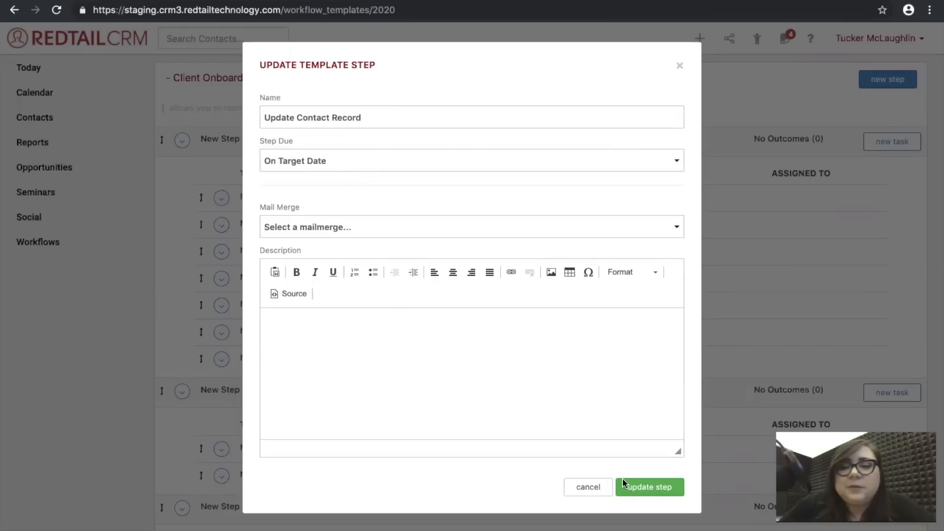
{"action": "left_click", "coordinate": [664, 488]}
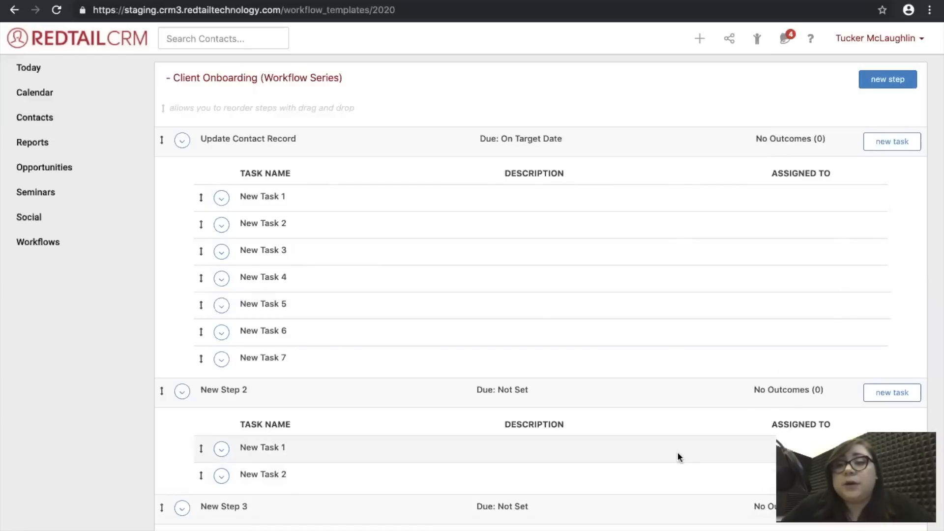
Check the outline, name the first task of Update Contact Record "Set Category", and assign it to the signed-in user.
{"action": "key", "text": "ctrl+Left"}
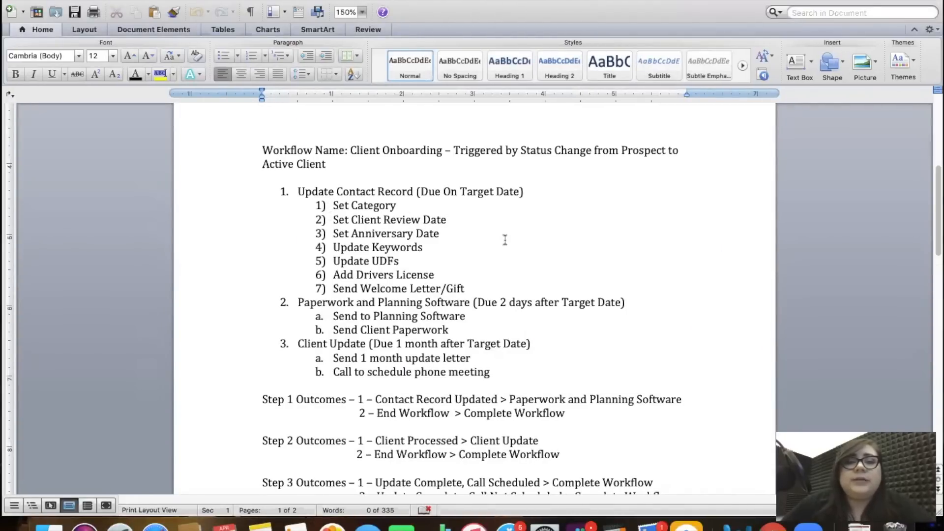
{"action": "key", "text": "ctrl+Right"}
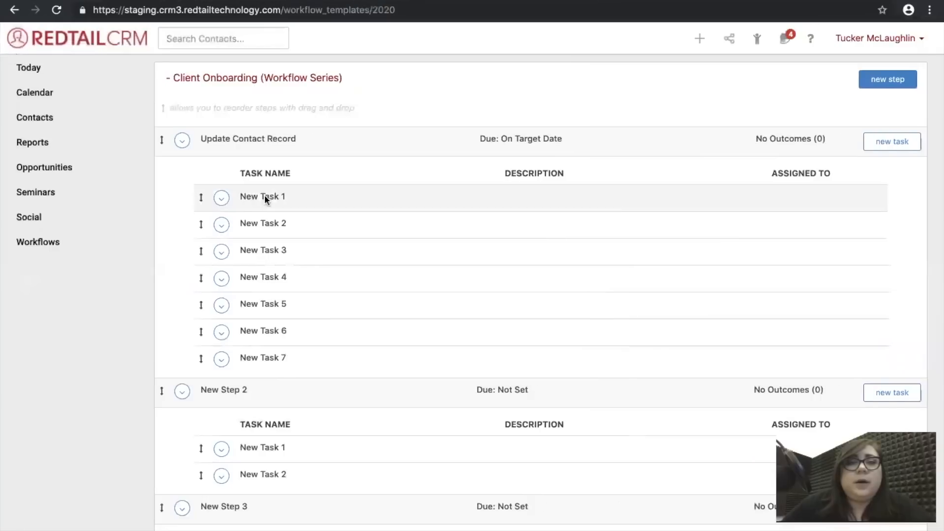
{"action": "left_click", "coordinate": [221, 197]}
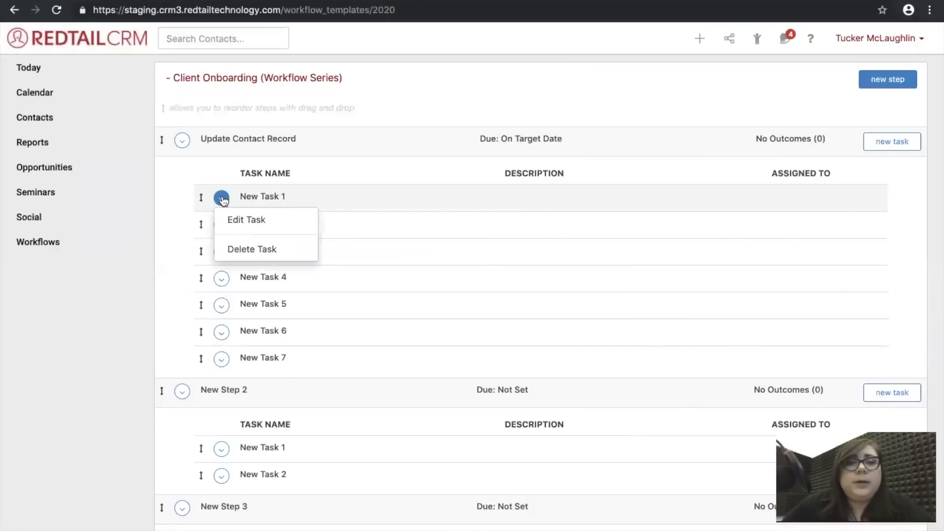
{"action": "left_click", "coordinate": [245, 223]}
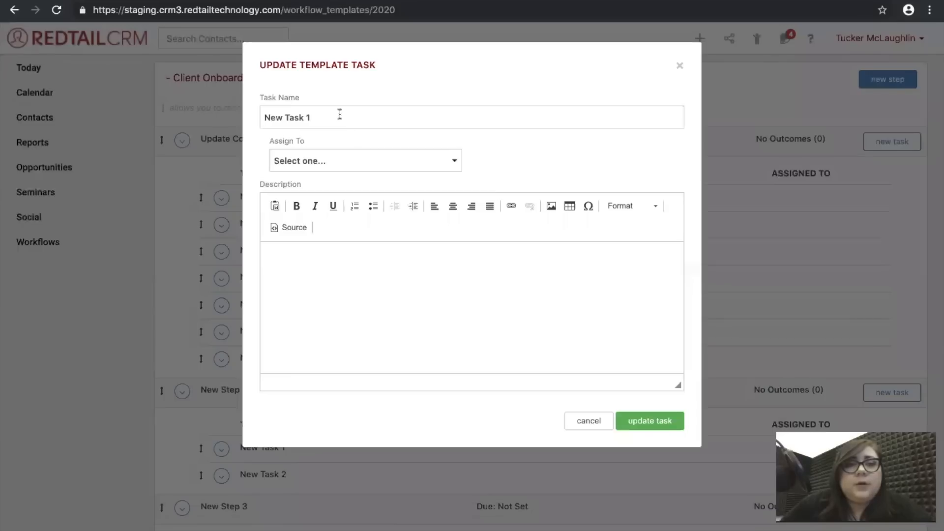
{"action": "type", "text": "Se"}
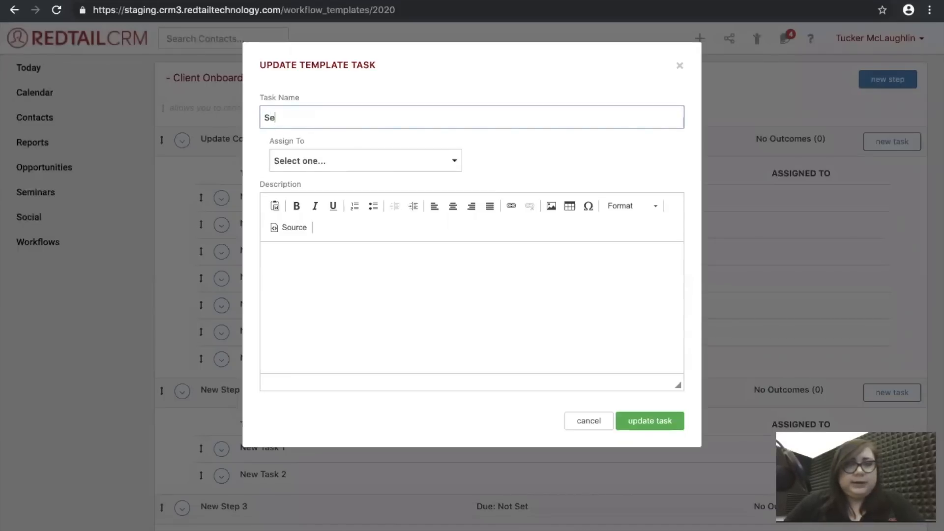
{"action": "type", "text": "t Category"}
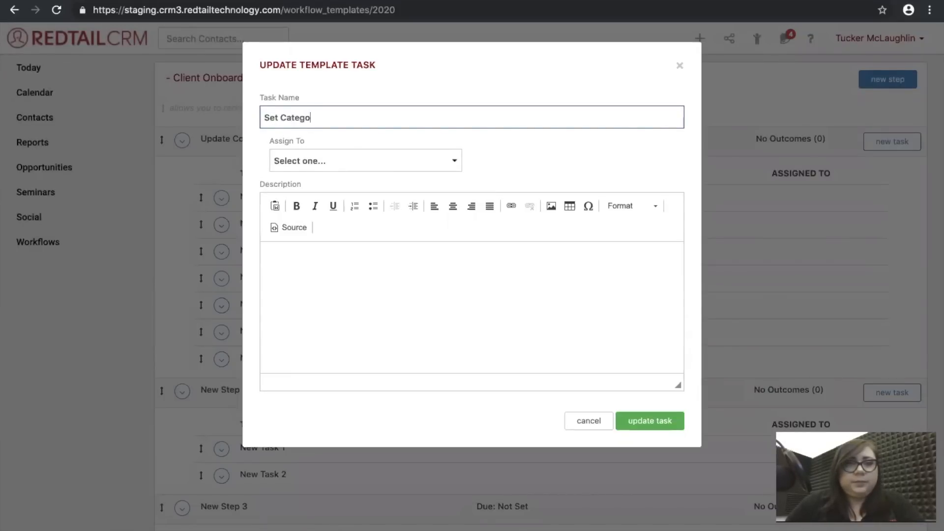
{"action": "left_click", "coordinate": [317, 157]}
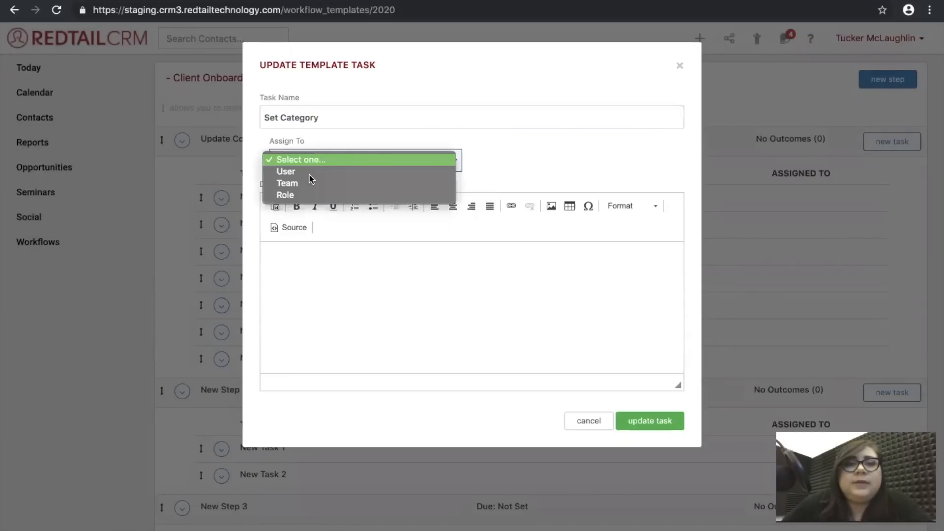
{"action": "left_click", "coordinate": [299, 172]}
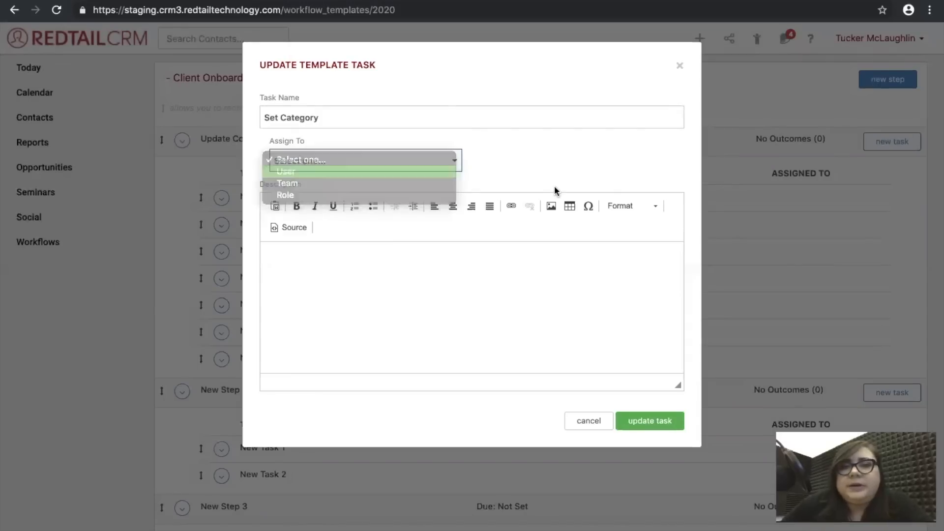
{"action": "left_click", "coordinate": [569, 162]}
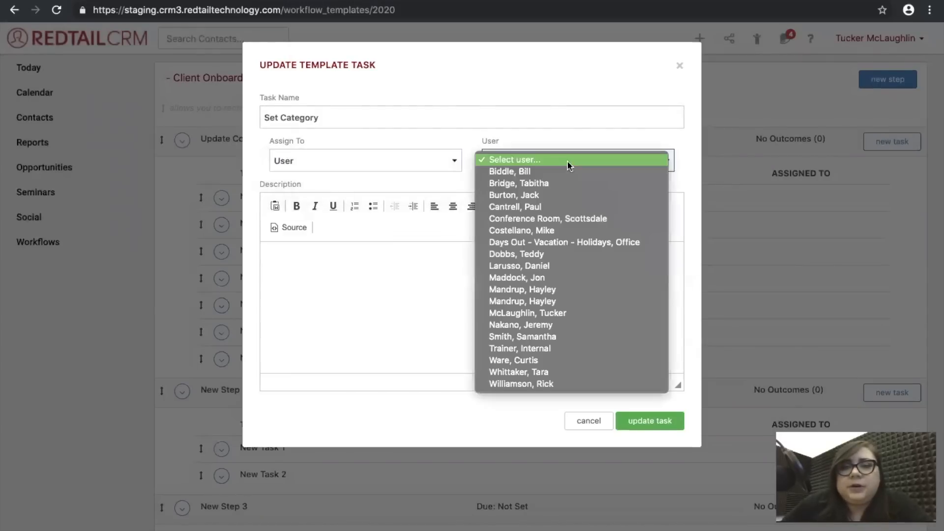
{"action": "left_click", "coordinate": [553, 311]}
Add the bulleted description "A, AA, and AAA" to the Set Category task and save the task.
{"action": "left_click", "coordinate": [352, 281]}
{"action": "left_click", "coordinate": [372, 205]}
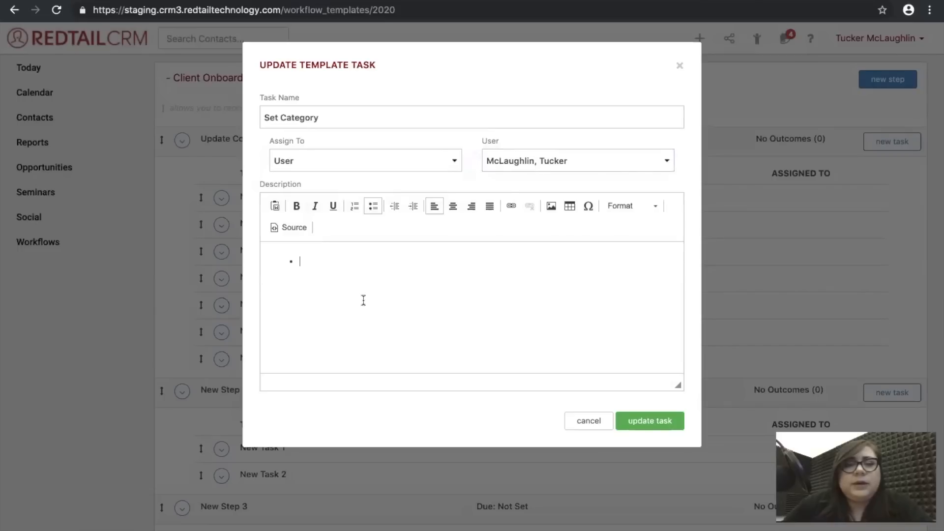
{"action": "type", "text": "A,"}
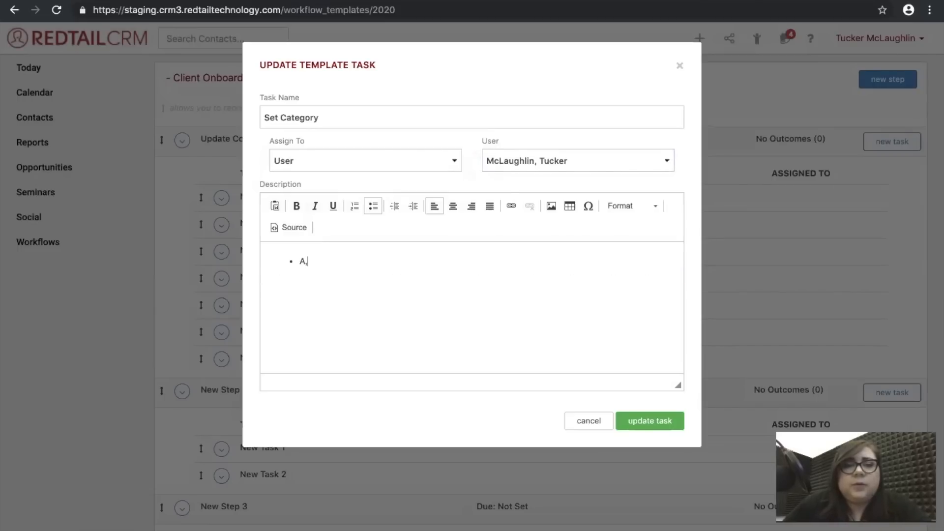
{"action": "type", "text": " AA, and AAA"}
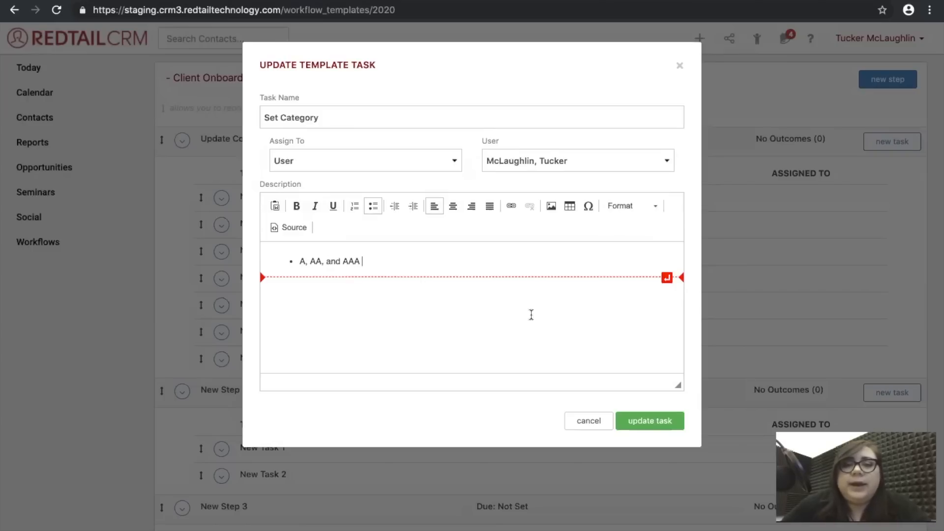
{"action": "left_click", "coordinate": [657, 425]}
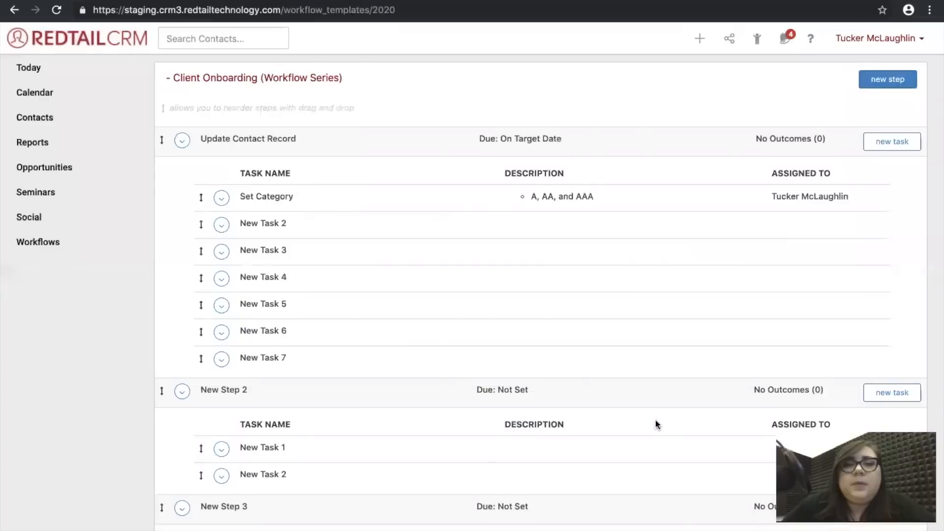
{"action": "left_click", "coordinate": [222, 226]}
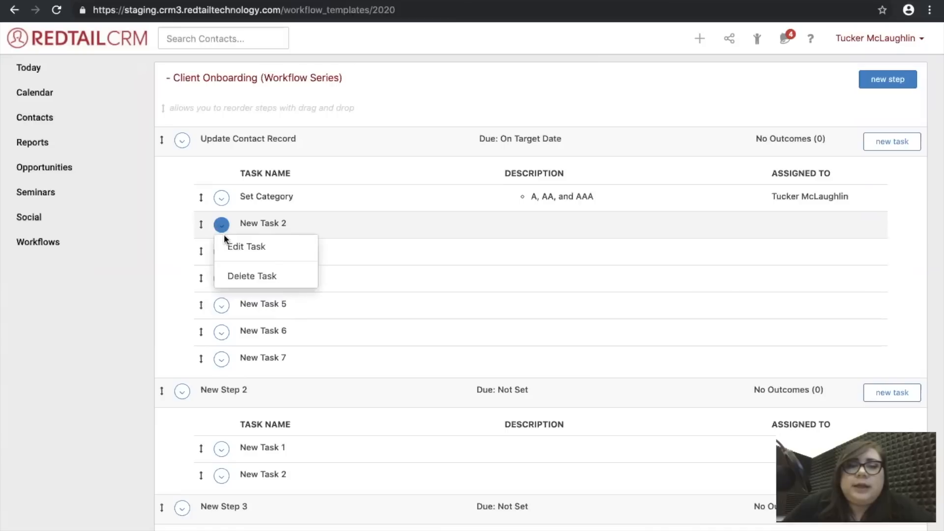
{"action": "left_click", "coordinate": [238, 249]}
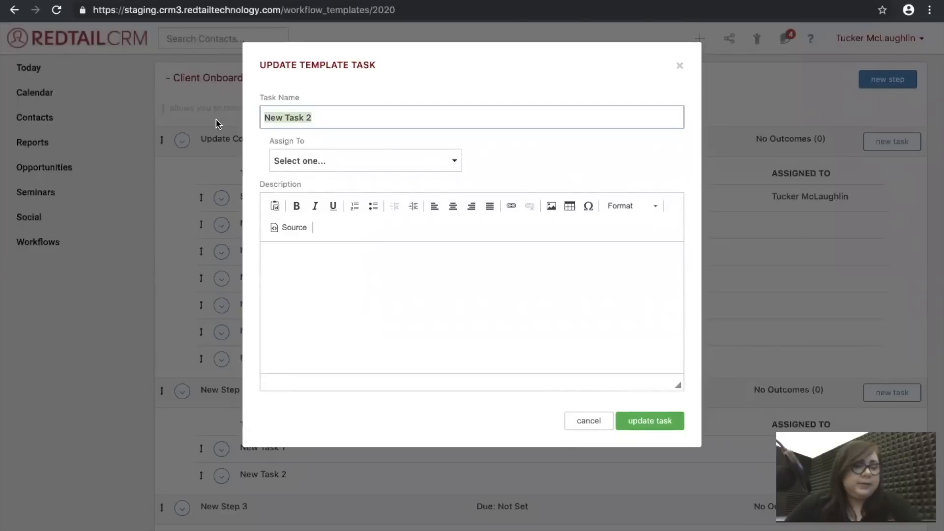
{"action": "type", "text": "Set Cliet"}
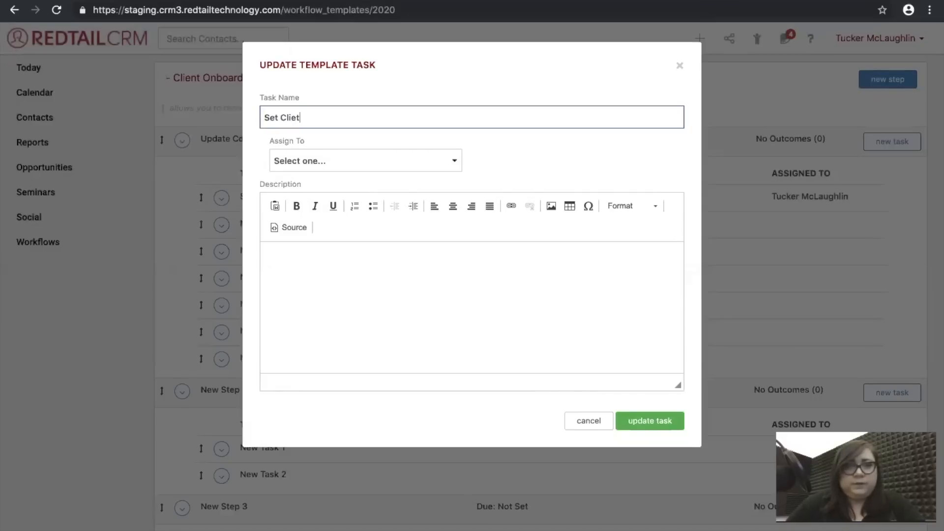
{"action": "key", "text": "BackSpace"}
{"action": "type", "text": "nt Re"}
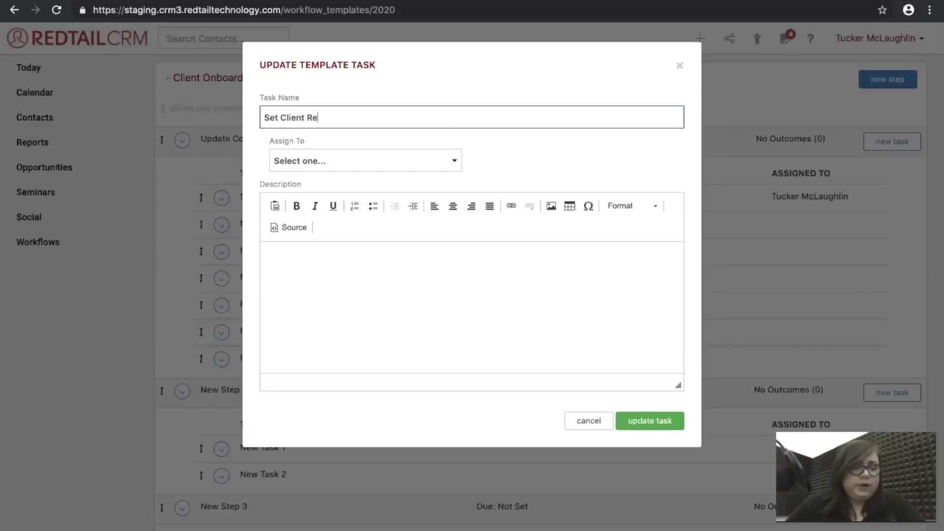
{"action": "type", "text": "view Date"}
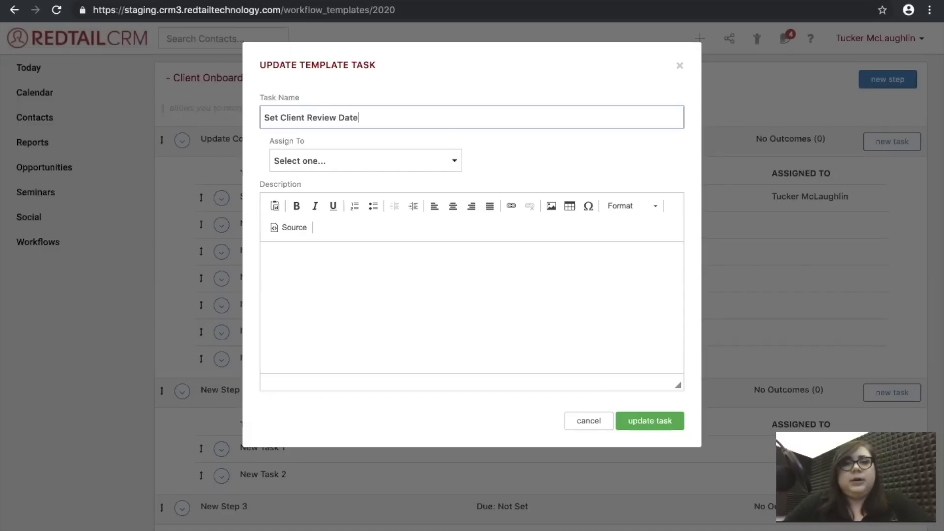
{"action": "scroll", "coordinate": [37, 131], "scroll_direction": "left", "scroll_amount": 5}
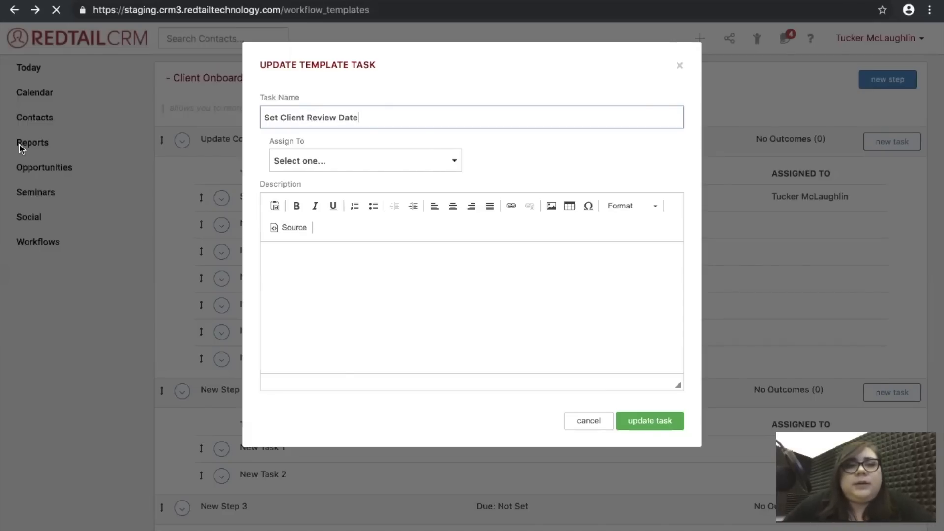
Check the outline, name the second task of Update Contact Record "Set Client Review Date", assign it to the Advisor role, and save it.
{"action": "scroll", "coordinate": [19, 144], "scroll_direction": "left", "scroll_amount": 5}
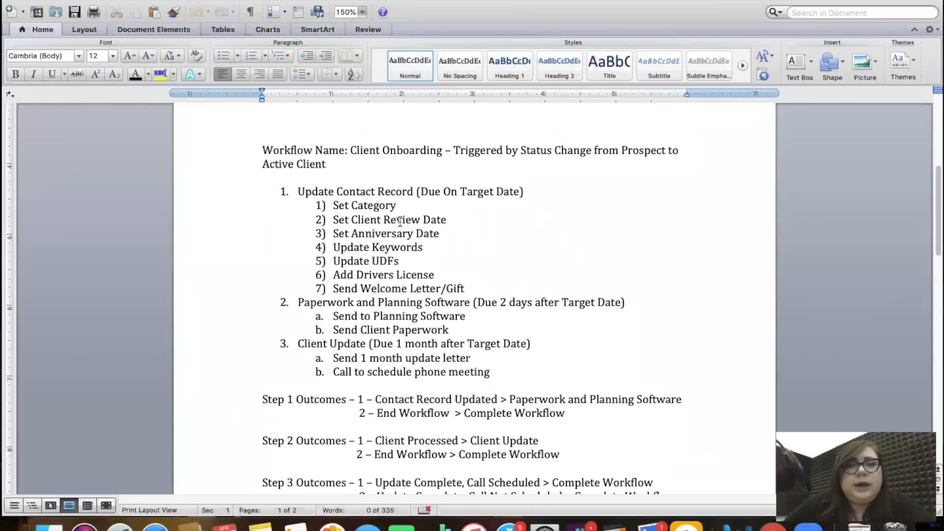
{"action": "scroll", "coordinate": [400, 221], "scroll_direction": "right", "scroll_amount": 5}
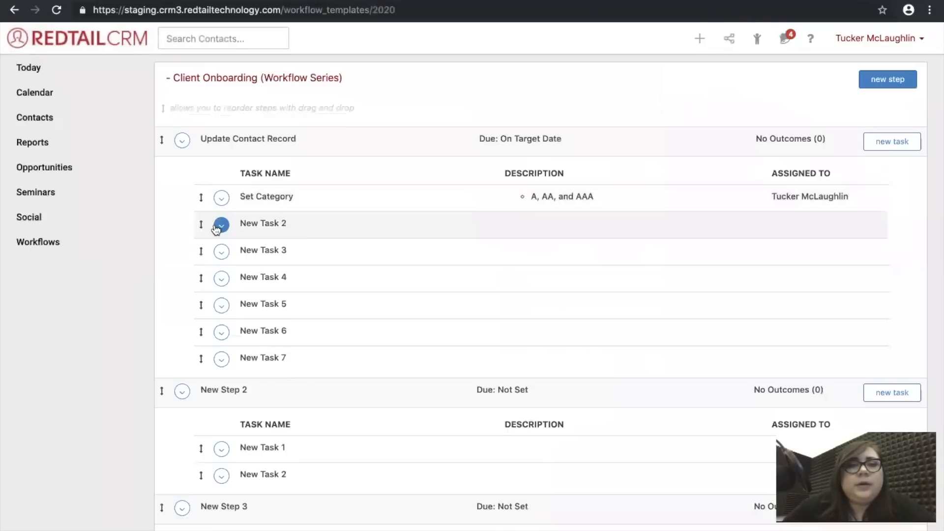
{"action": "left_click", "coordinate": [221, 224]}
{"action": "left_click", "coordinate": [230, 248]}
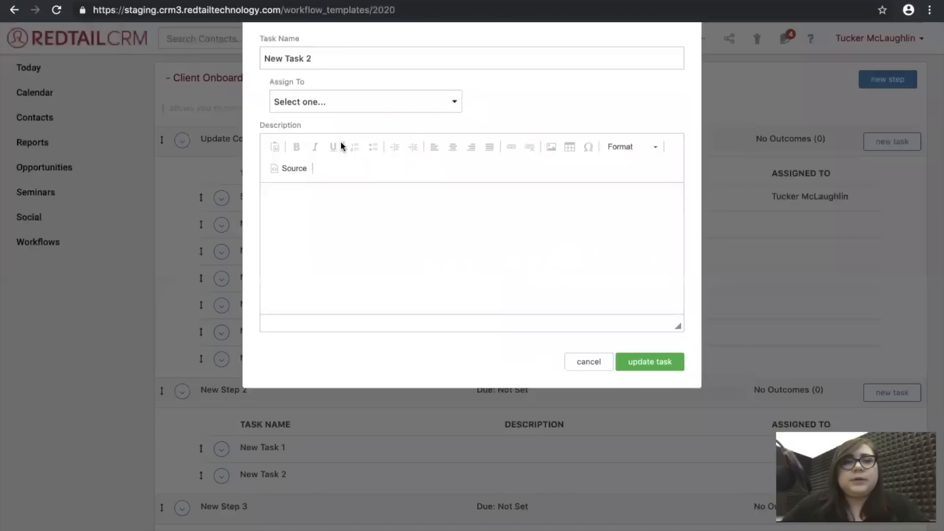
{"action": "type", "text": "Set Client Review Date"}
{"action": "left_click", "coordinate": [330, 160]}
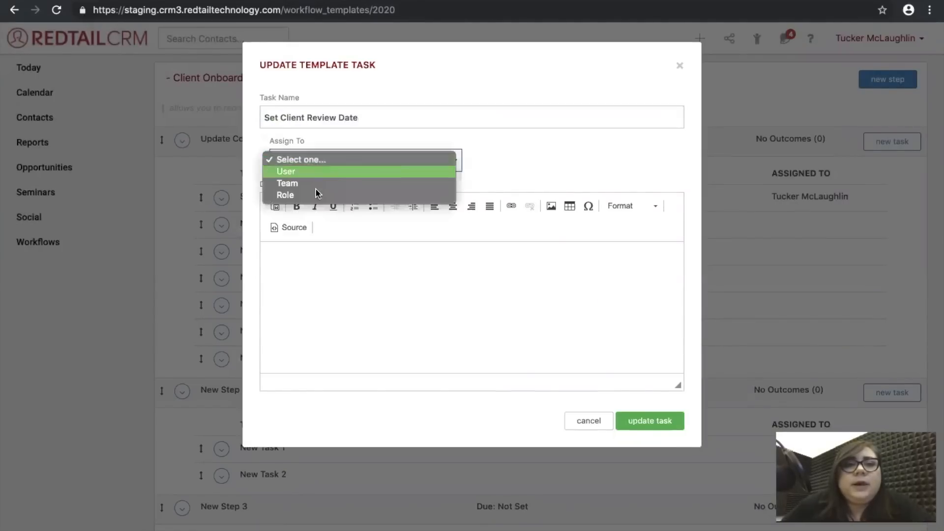
{"action": "left_click", "coordinate": [314, 195]}
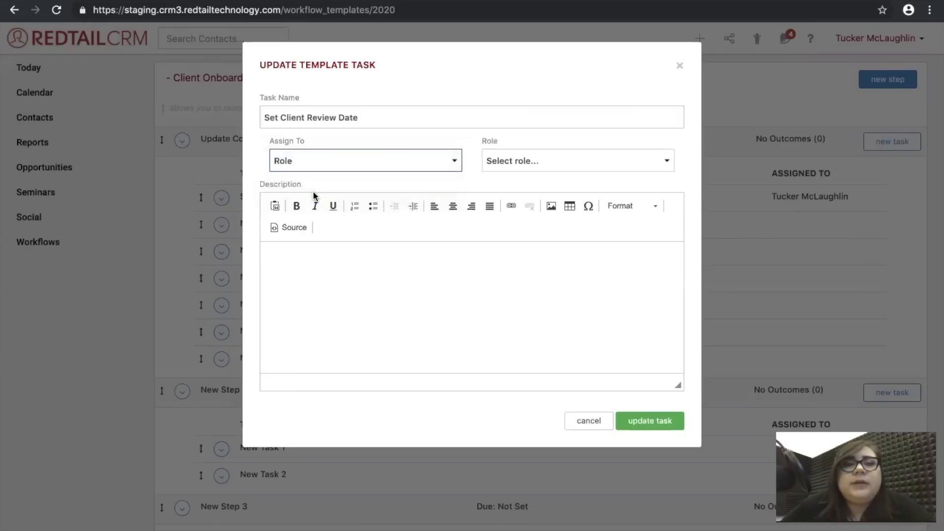
{"action": "left_click", "coordinate": [522, 162]}
{"action": "left_click", "coordinate": [516, 174]}
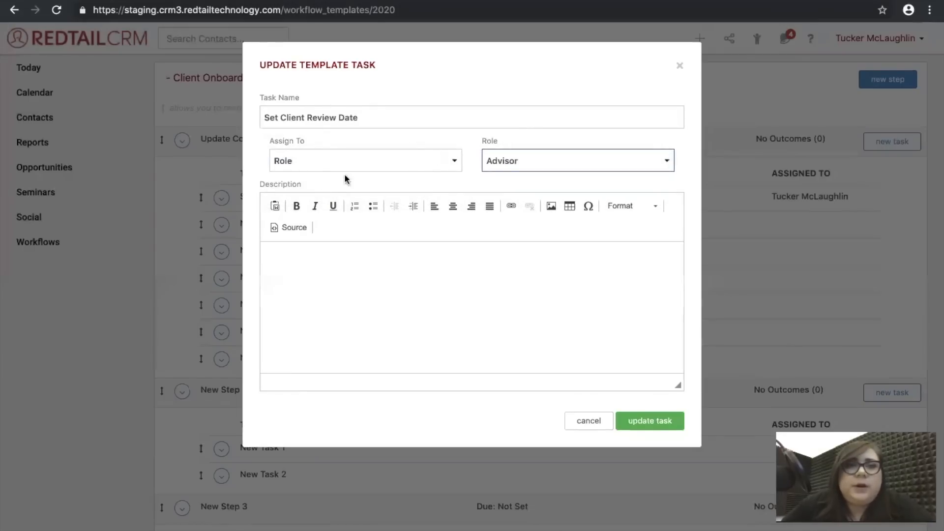
{"action": "left_click", "coordinate": [648, 422]}
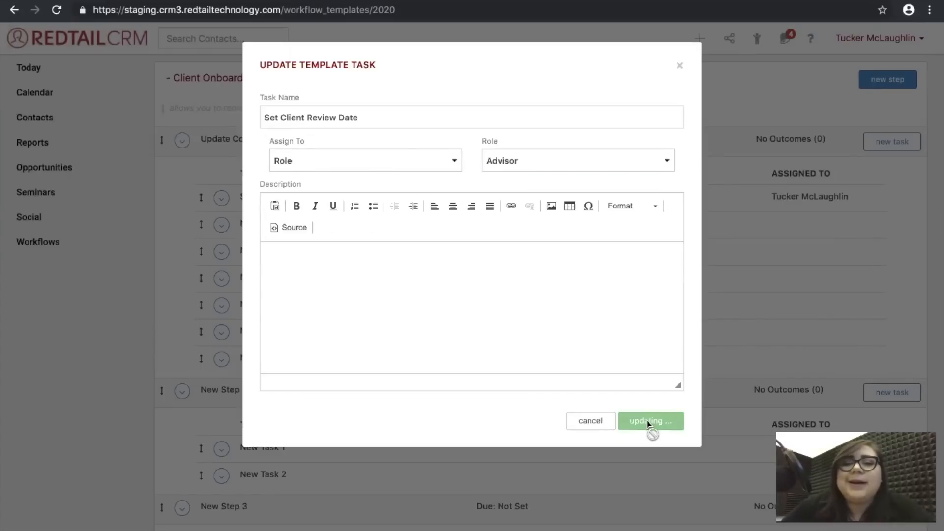
Name the third task of Update Contact Record "Set Anniversary Date", assign it to the signed-in user, and save it.
{"action": "left_click", "coordinate": [221, 256]}
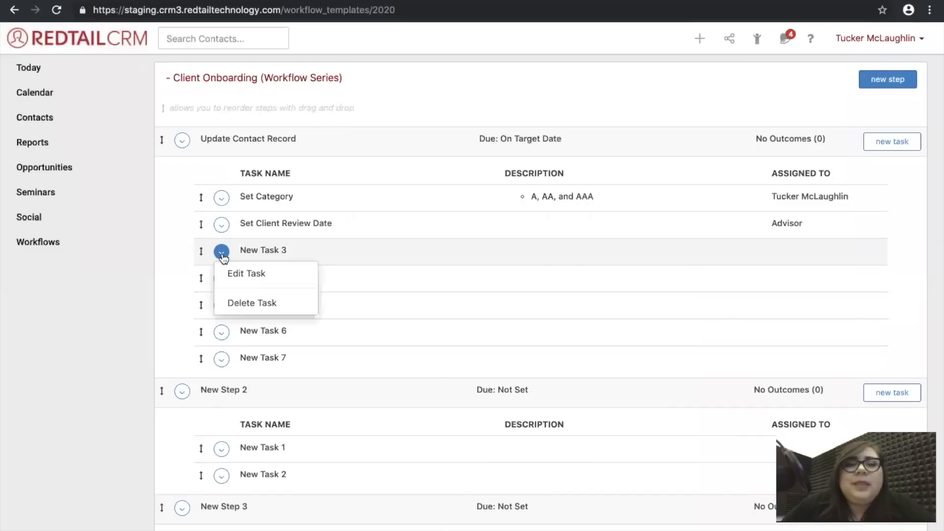
{"action": "left_click", "coordinate": [240, 274]}
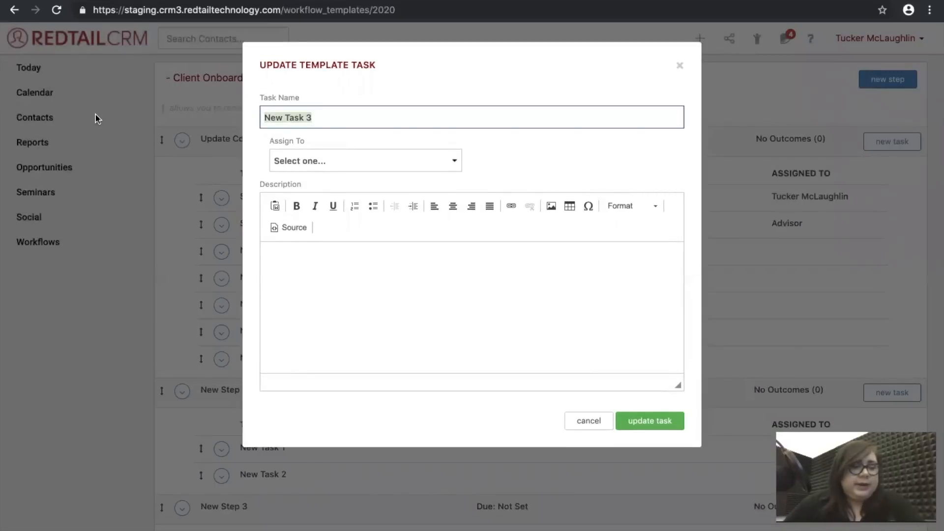
{"action": "type", "text": "Set Anniversary Date"}
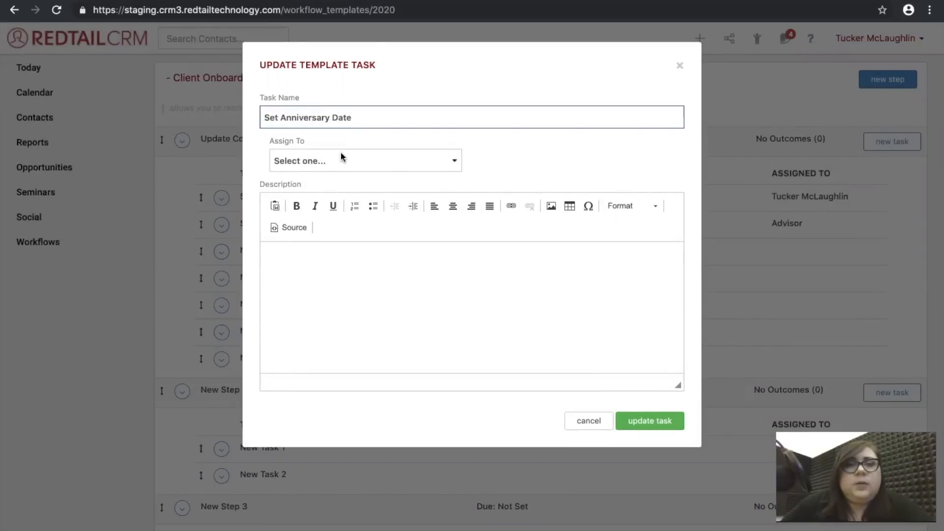
{"action": "left_click", "coordinate": [342, 157]}
{"action": "left_click", "coordinate": [331, 173]}
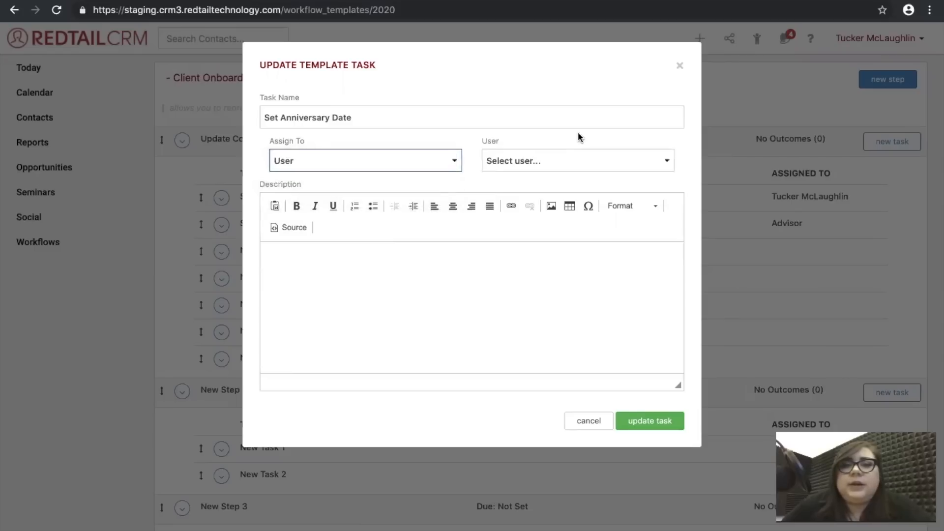
{"action": "left_click", "coordinate": [577, 168]}
{"action": "left_click", "coordinate": [545, 315]}
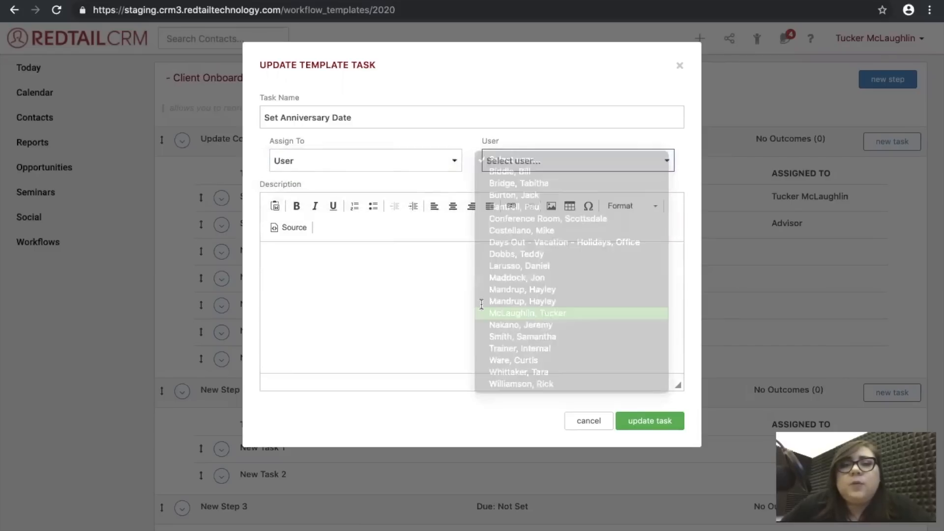
{"action": "left_click", "coordinate": [641, 421]}
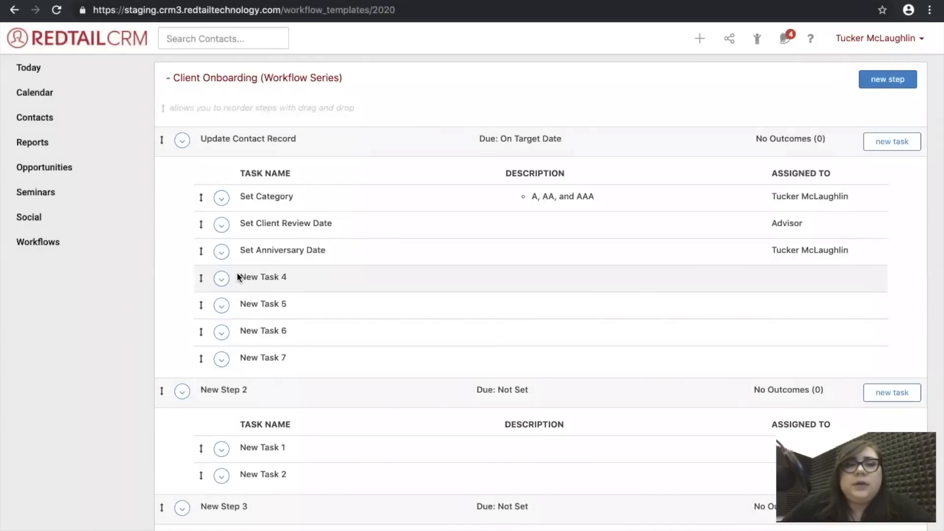
Check the Word outline and name the fourth task of Update Contact Record "Update Keywords".
{"action": "key", "text": "ctrl+Left"}
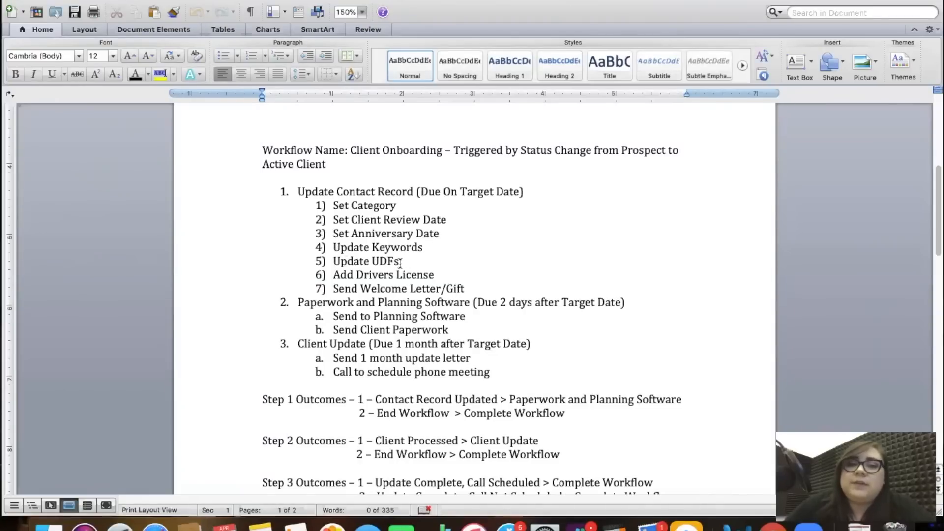
{"action": "key", "text": "ctrl+Right"}
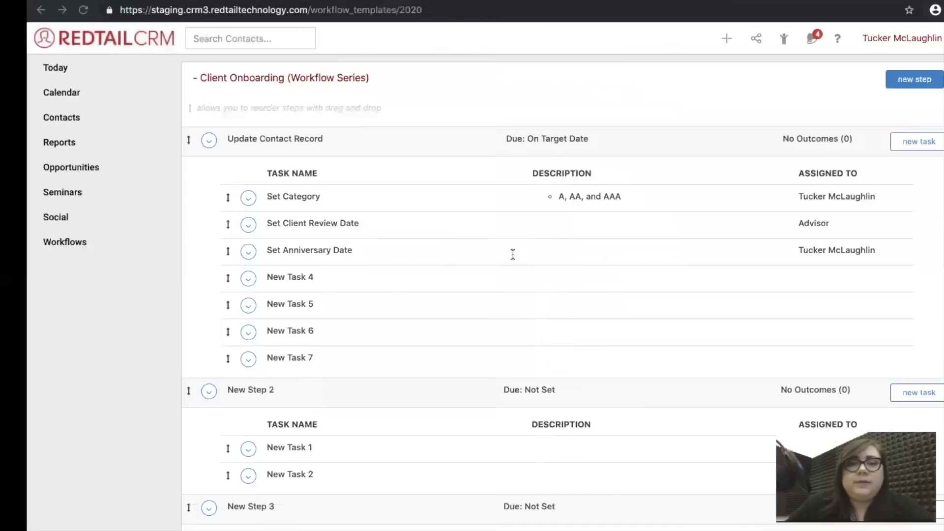
{"action": "left_click", "coordinate": [225, 280]}
{"action": "left_click", "coordinate": [234, 296]}
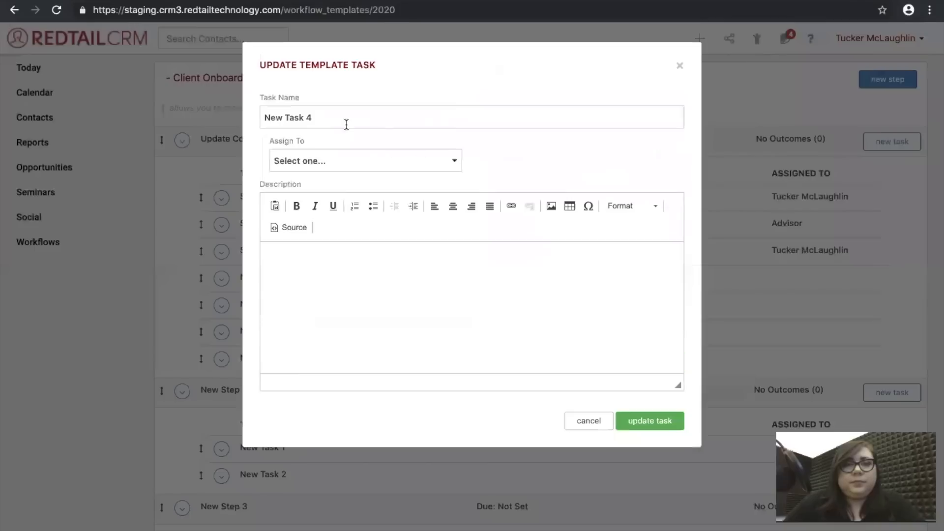
{"action": "left_click_drag", "start_coordinate": [346, 125], "coordinate": [223, 116]}
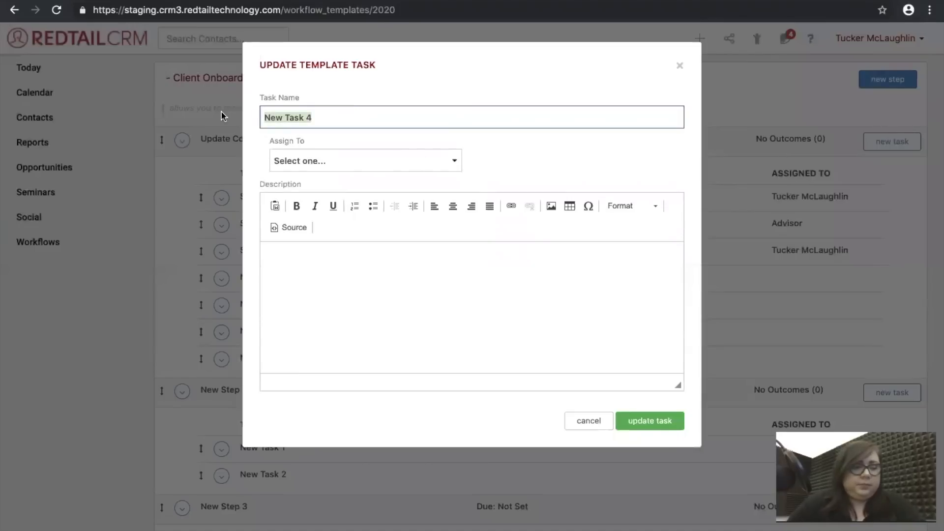
{"action": "type", "text": "Update Ke"}
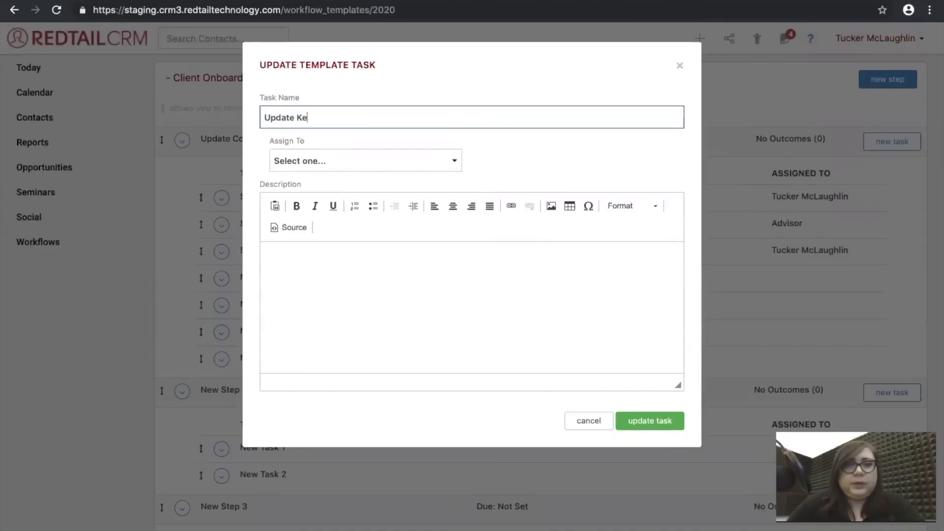
{"action": "type", "text": "ywords"}
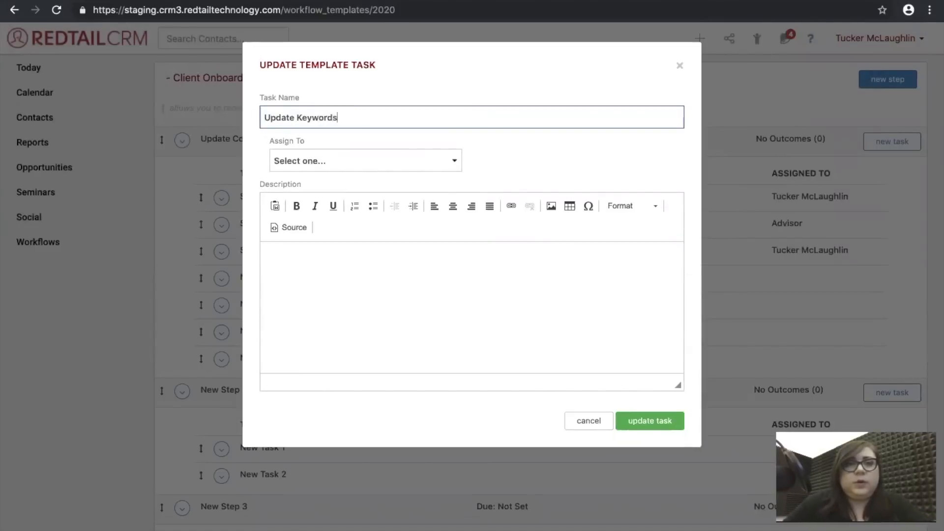
Assign the Update Keywords task to the Client Service Team and save it.
{"action": "left_click", "coordinate": [320, 150]}
{"action": "left_click", "coordinate": [317, 173]}
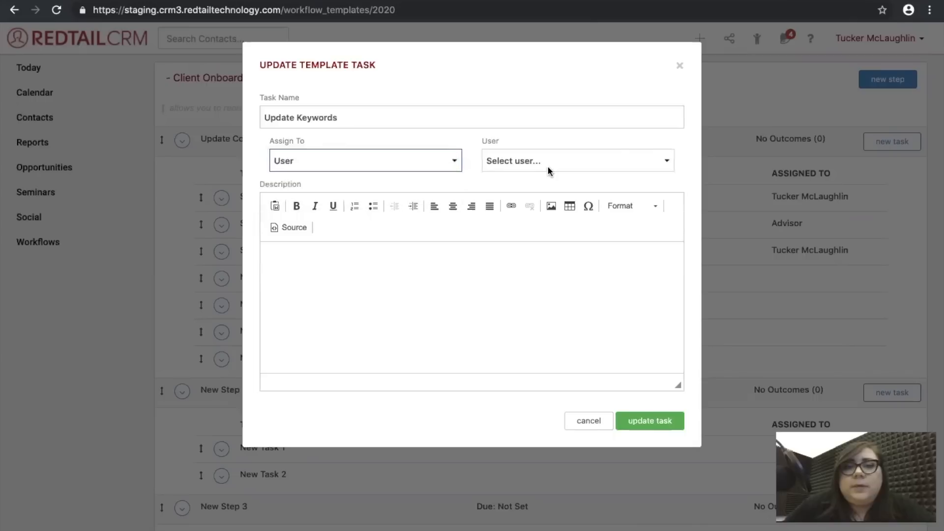
{"action": "left_click", "coordinate": [419, 162]}
{"action": "left_click", "coordinate": [386, 173]}
{"action": "left_click", "coordinate": [482, 162]}
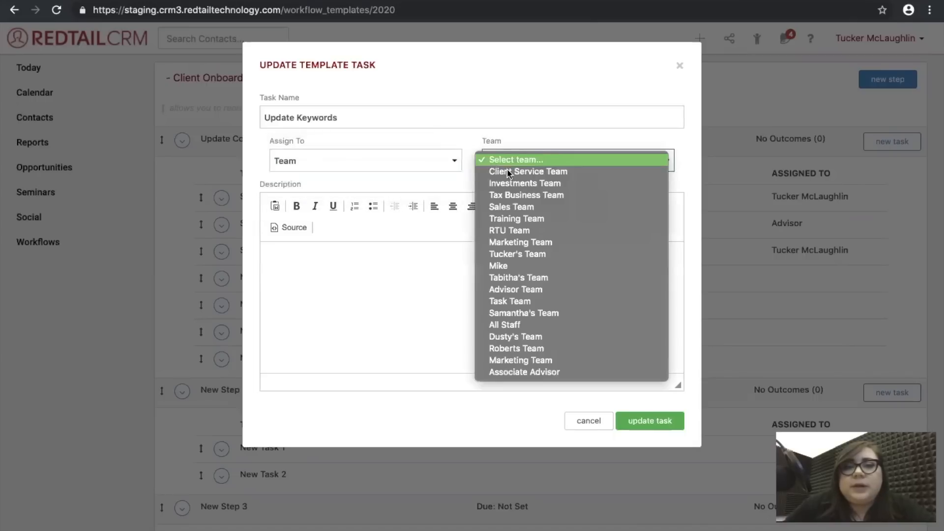
{"action": "left_click", "coordinate": [509, 171]}
{"action": "left_click", "coordinate": [644, 426]}
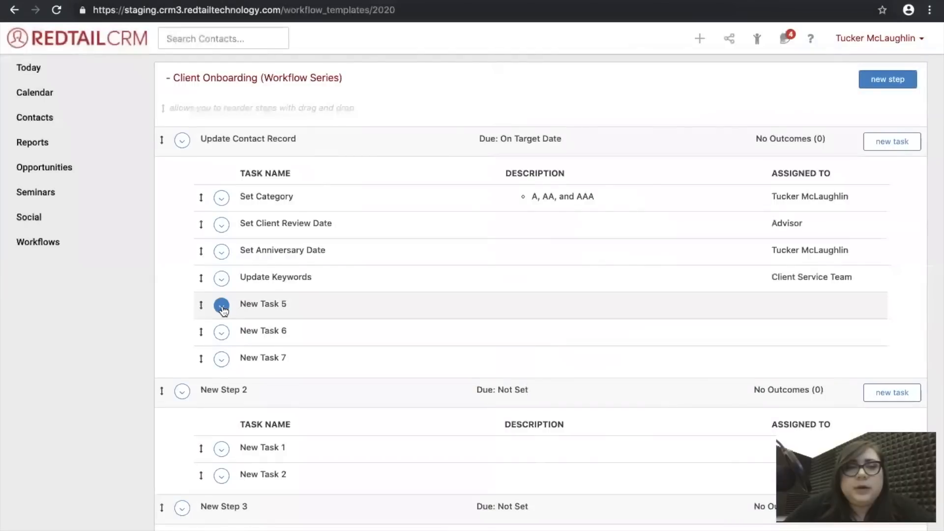
Name the fifth task of Update Contact Record "Updated UDFs", assign it to the Client Service Team, and save it.
{"action": "left_click", "coordinate": [223, 306]}
{"action": "left_click", "coordinate": [239, 326]}
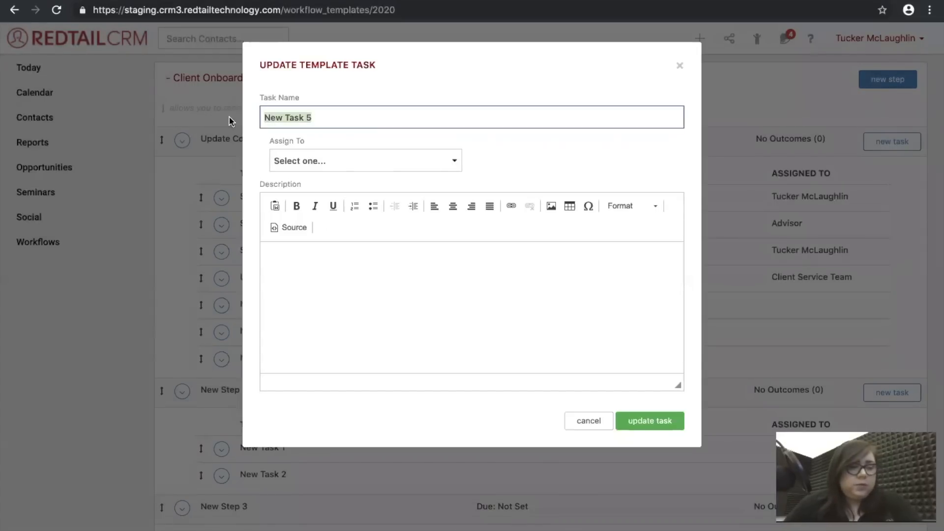
{"action": "type", "text": "Updated UDFs"}
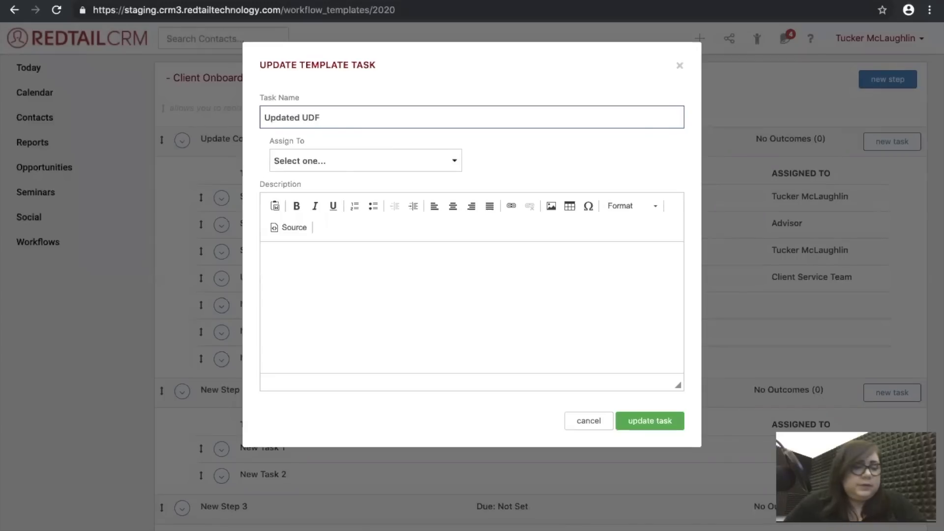
{"action": "left_click", "coordinate": [307, 160]}
{"action": "left_click", "coordinate": [306, 183]}
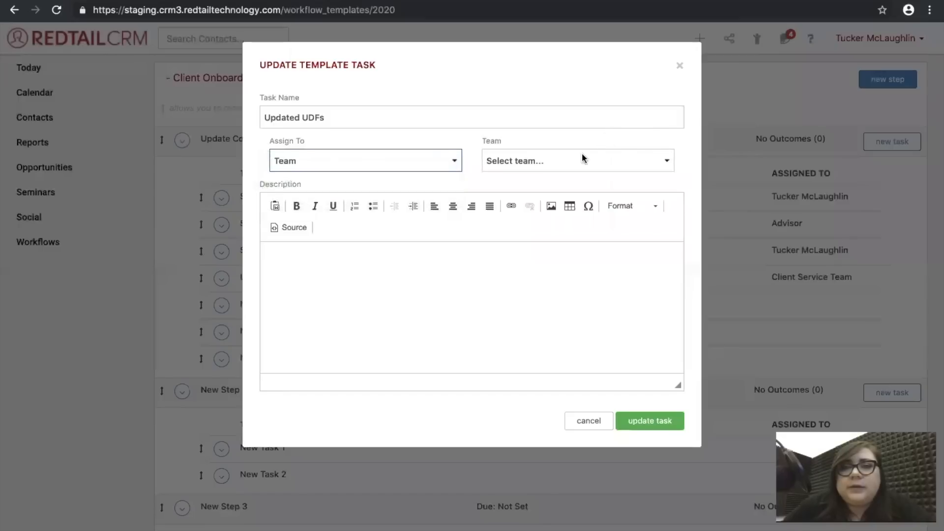
{"action": "left_click", "coordinate": [582, 158]}
{"action": "left_click", "coordinate": [538, 172]}
{"action": "left_click", "coordinate": [651, 421]}
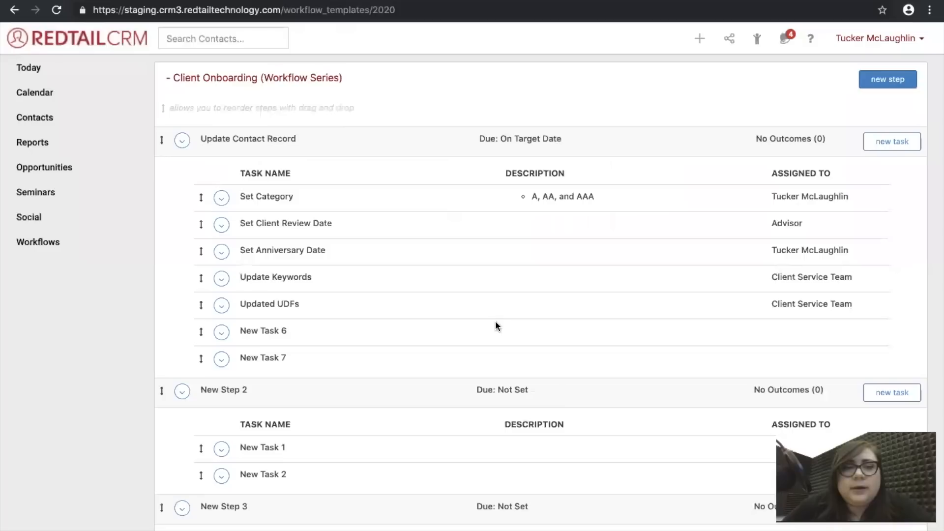
Check the Word outline and name the sixth task of Update Contact Record "Add Driver's License".
{"action": "key", "text": "ctrl+Left"}
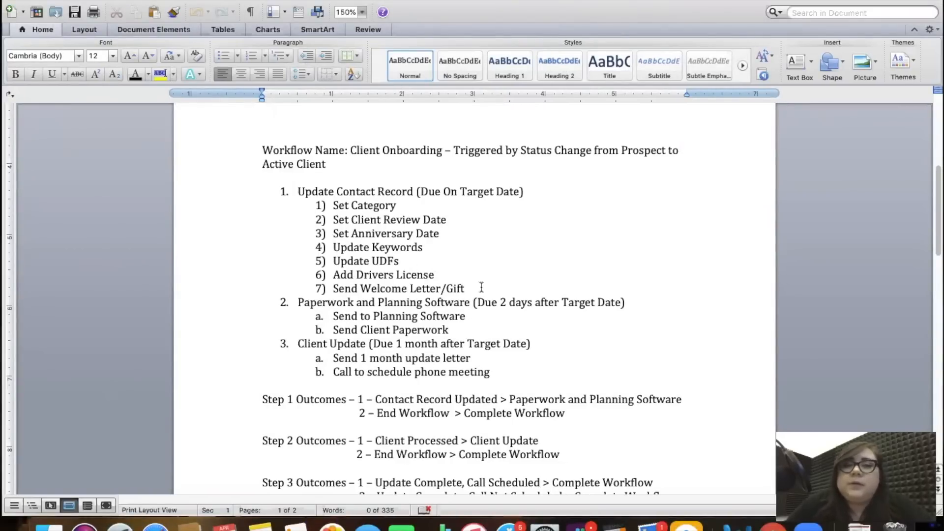
{"action": "key", "text": "ctrl+Right"}
{"action": "left_click", "coordinate": [223, 333]}
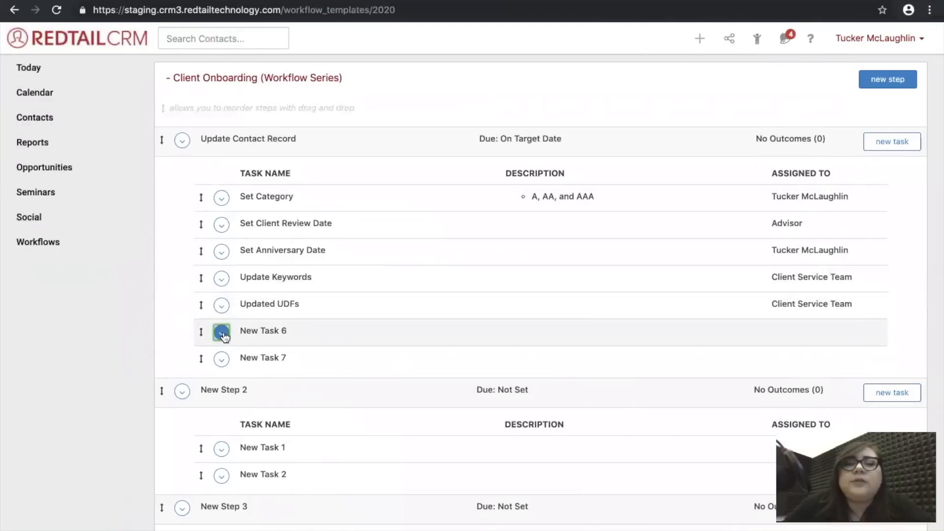
{"action": "left_click", "coordinate": [239, 354]}
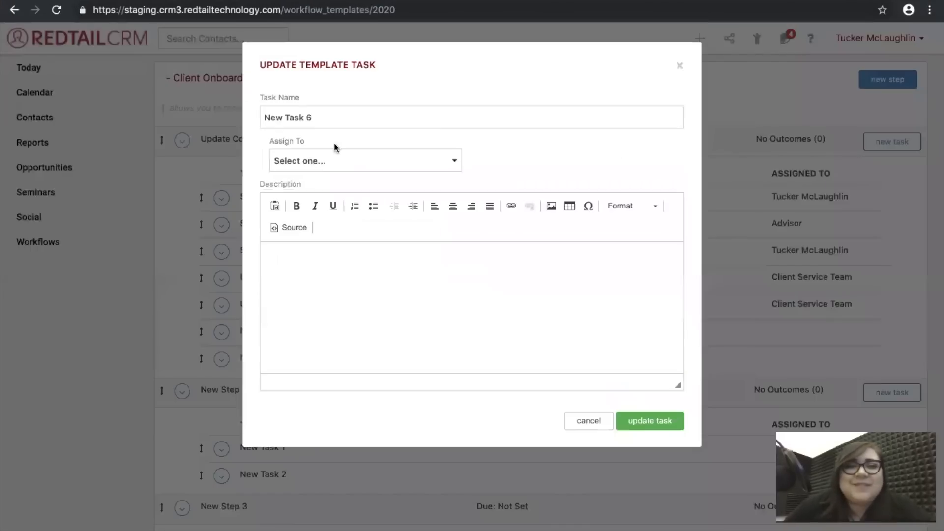
{"action": "left_click_drag", "start_coordinate": [344, 116], "coordinate": [154, 116]}
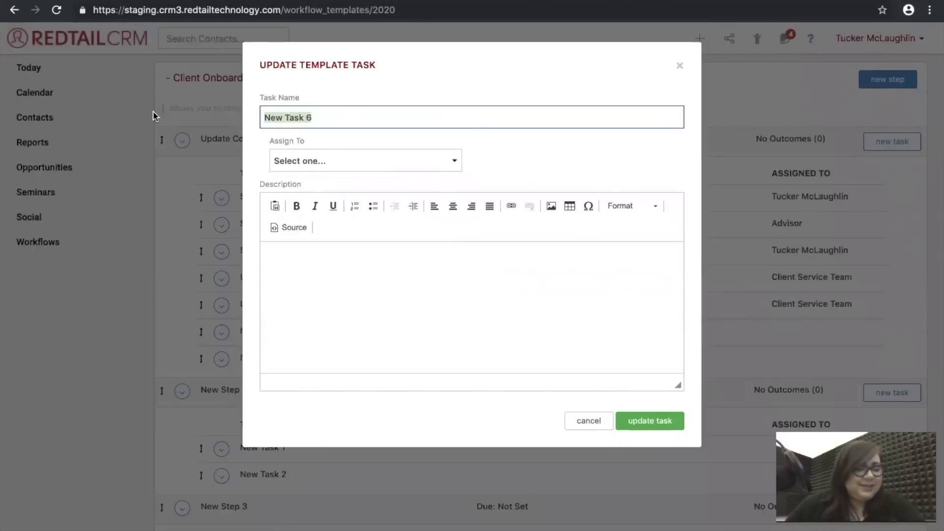
{"action": "type", "text": "Add Driver's License"}
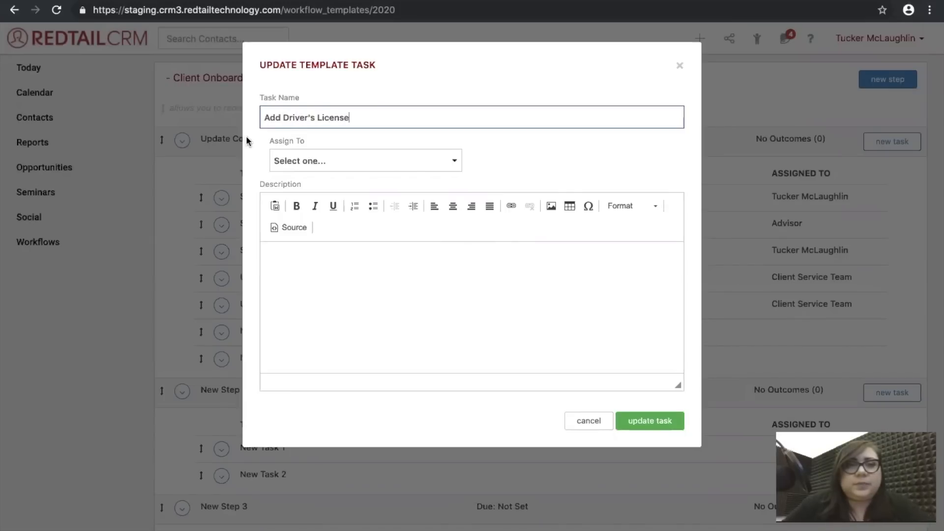
Assign the Add Driver's License task to the signed-in user and save it.
{"action": "left_click", "coordinate": [299, 160]}
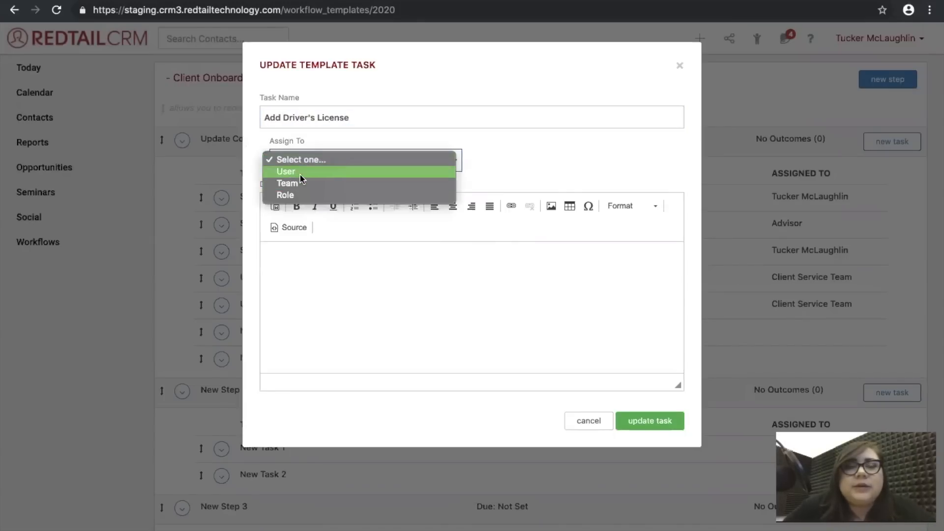
{"action": "left_click", "coordinate": [301, 172]}
{"action": "left_click", "coordinate": [526, 162]}
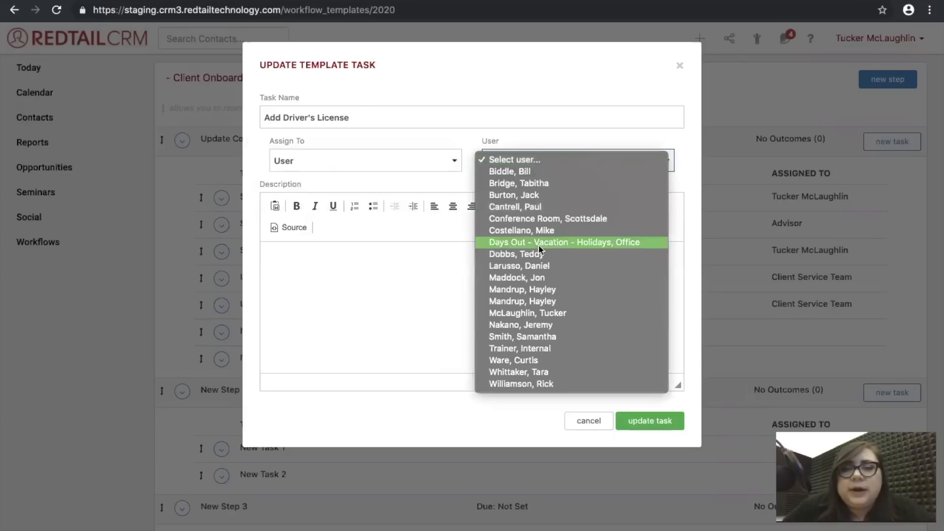
{"action": "left_click", "coordinate": [557, 313]}
{"action": "left_click", "coordinate": [651, 422]}
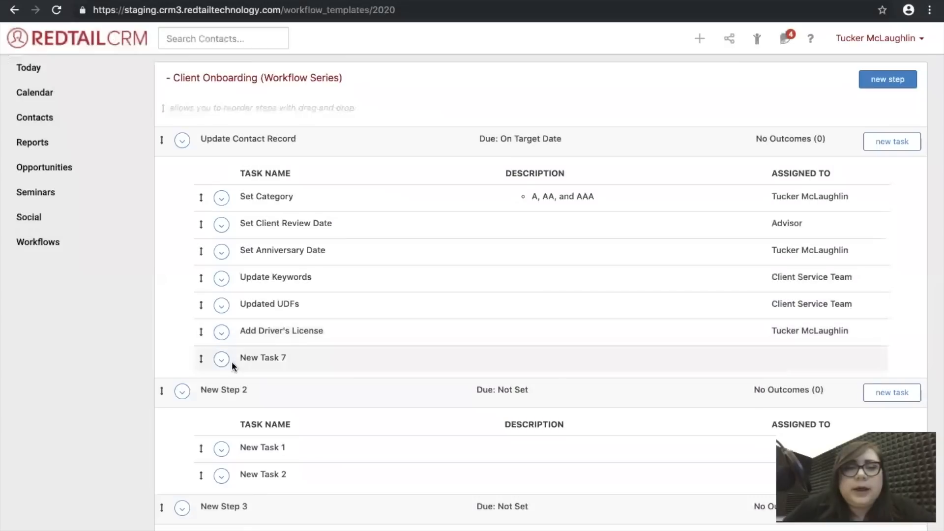
Name the seventh task of Update Contact Record "Send Welcome Letter/Gift", assign it to the Client Service Team, and save it.
{"action": "left_click", "coordinate": [223, 361]}
{"action": "left_click", "coordinate": [250, 381]}
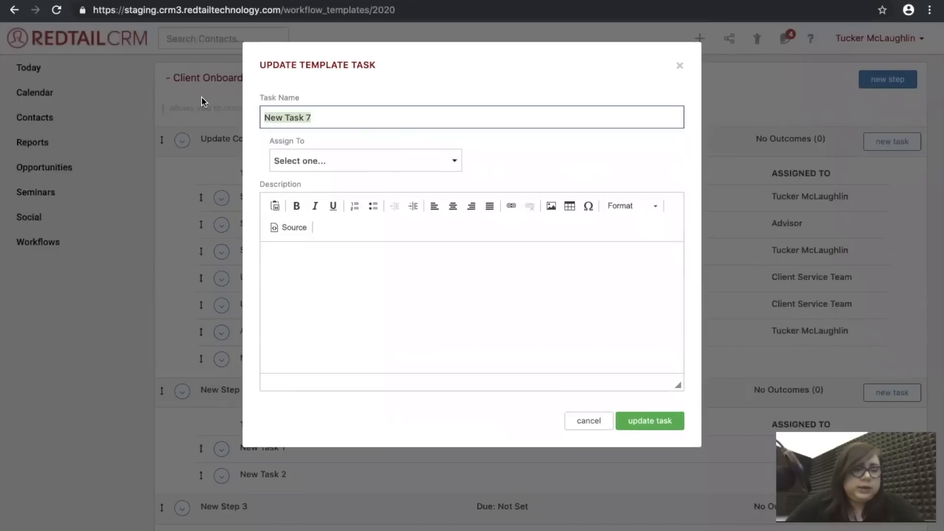
{"action": "type", "text": "D"}
{"action": "type", "text": "Send Welcome Letter/Gift"}
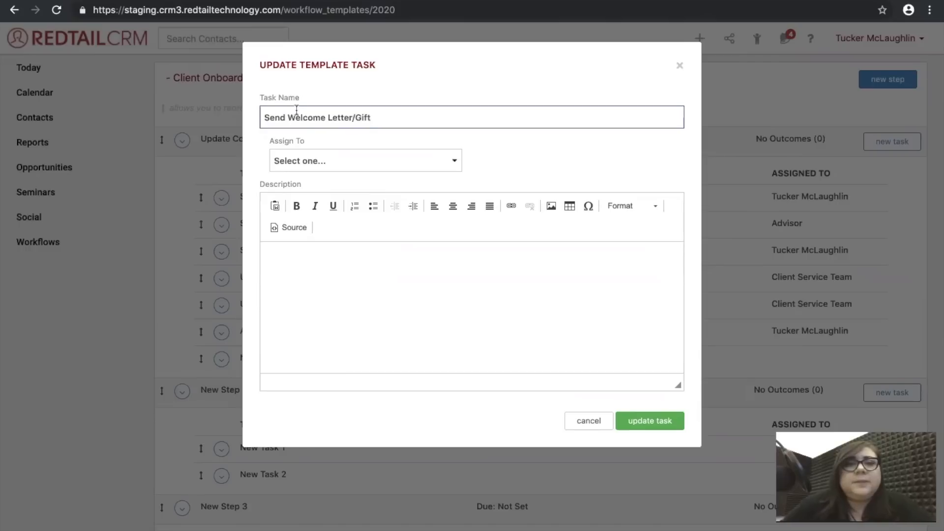
{"action": "left_click", "coordinate": [316, 163]}
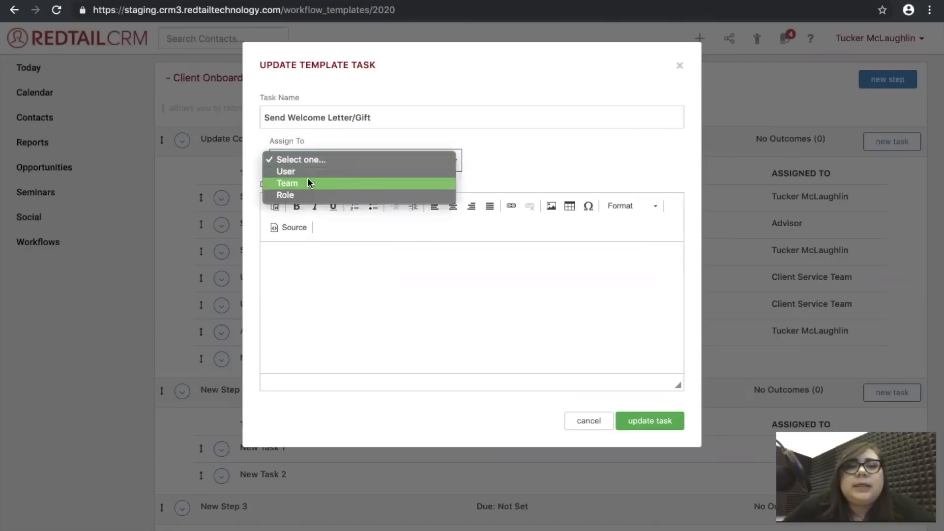
{"action": "left_click", "coordinate": [310, 182]}
{"action": "left_click", "coordinate": [513, 163]}
{"action": "left_click", "coordinate": [517, 172]}
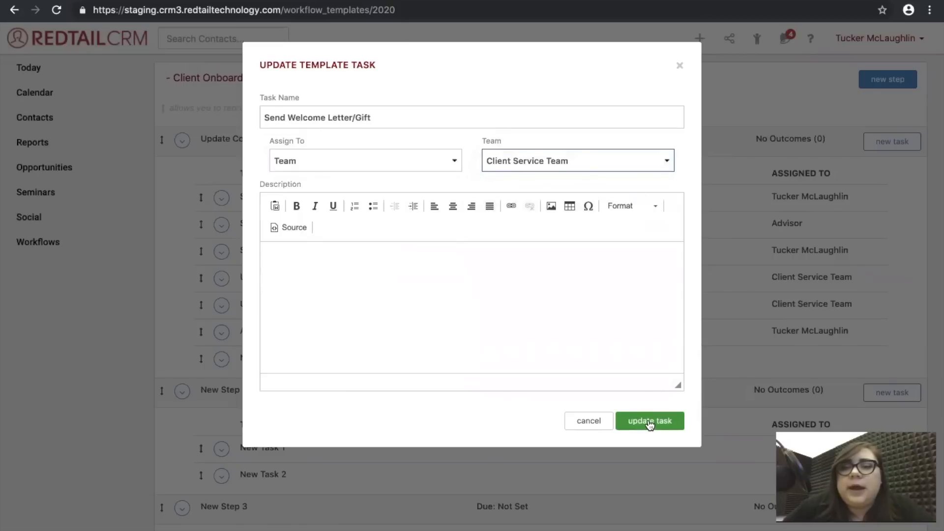
{"action": "left_click", "coordinate": [650, 422]}
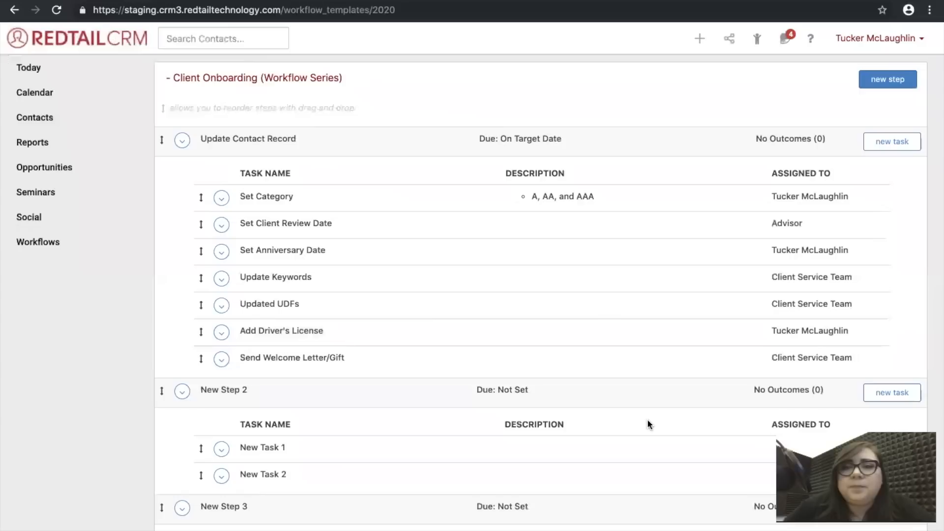
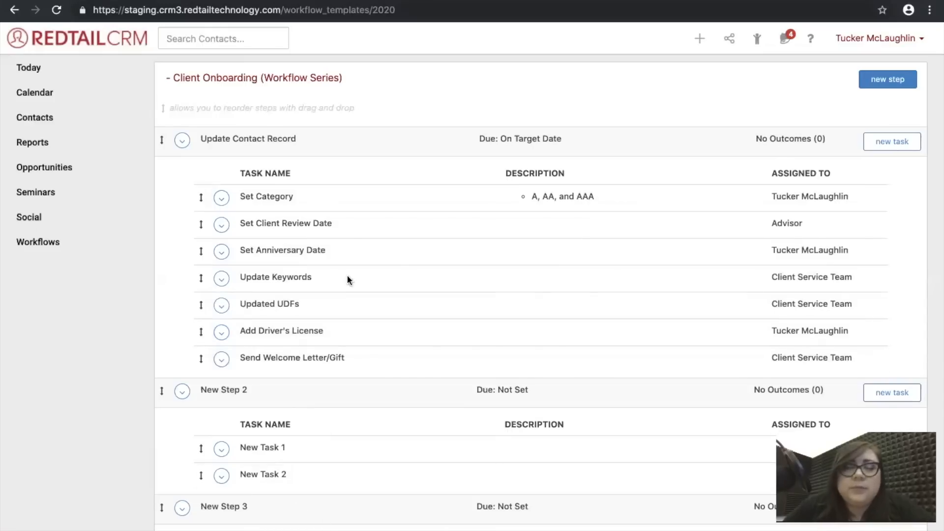
Check the second step in the Word outline and name New Step 2 "Paperwork and Planning Software".
{"action": "left_click", "coordinate": [182, 395]}
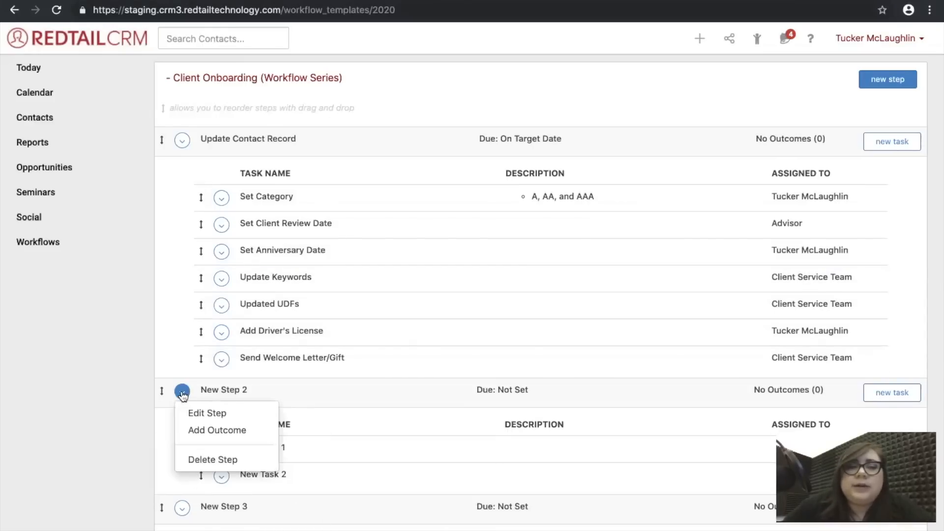
{"action": "left_click", "coordinate": [197, 413]}
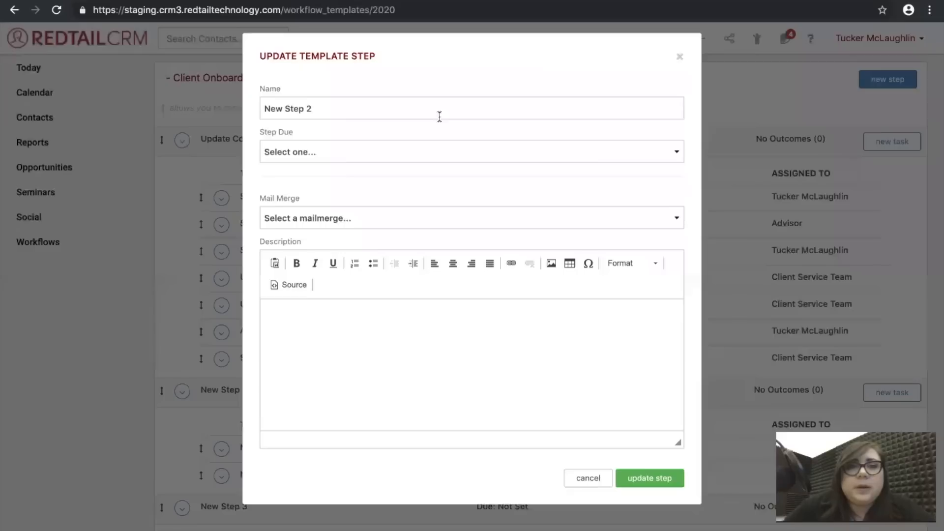
{"action": "left_click_drag", "start_coordinate": [367, 117], "coordinate": [202, 111]}
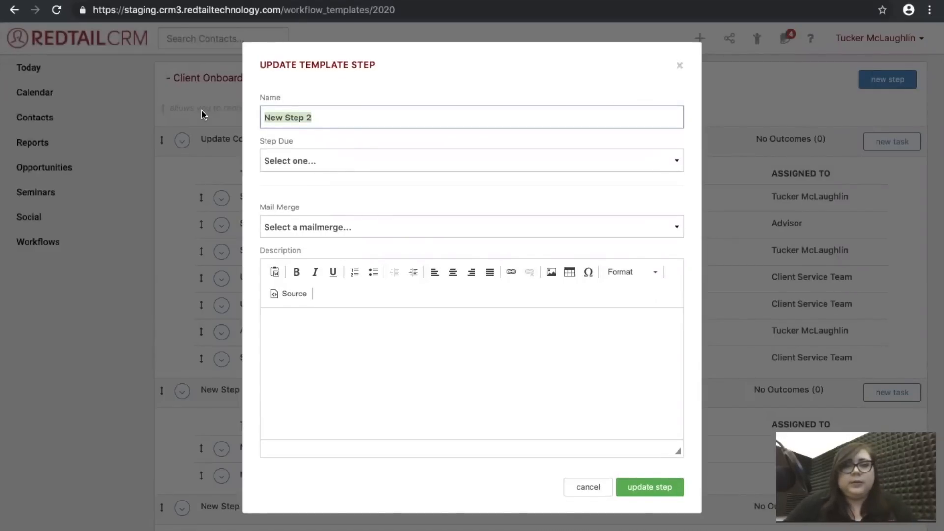
{"action": "key", "text": "ctrl+Left"}
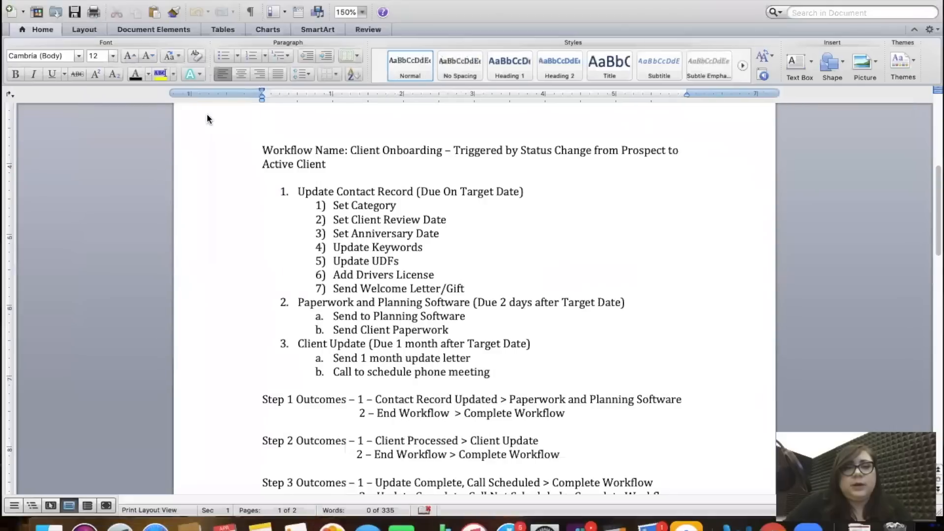
{"action": "scroll", "coordinate": [411, 212], "scroll_direction": "down", "scroll_amount": 3}
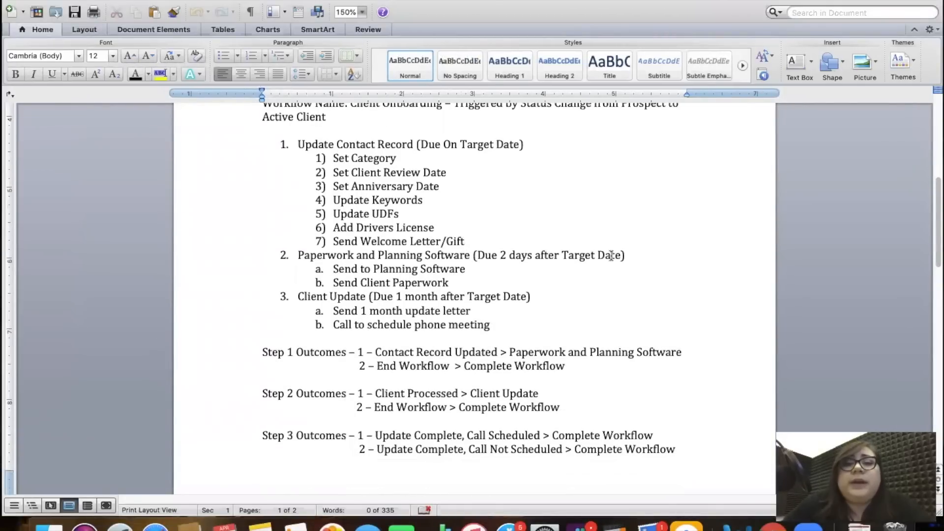
{"action": "left_click_drag", "start_coordinate": [627, 255], "coordinate": [284, 254]}
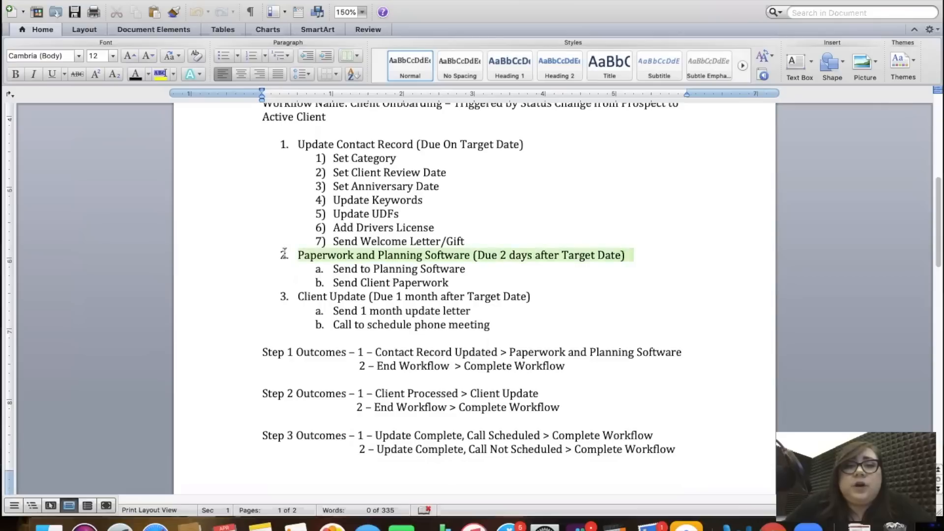
{"action": "left_click", "coordinate": [597, 232]}
{"action": "key", "text": "ctrl+Right"}
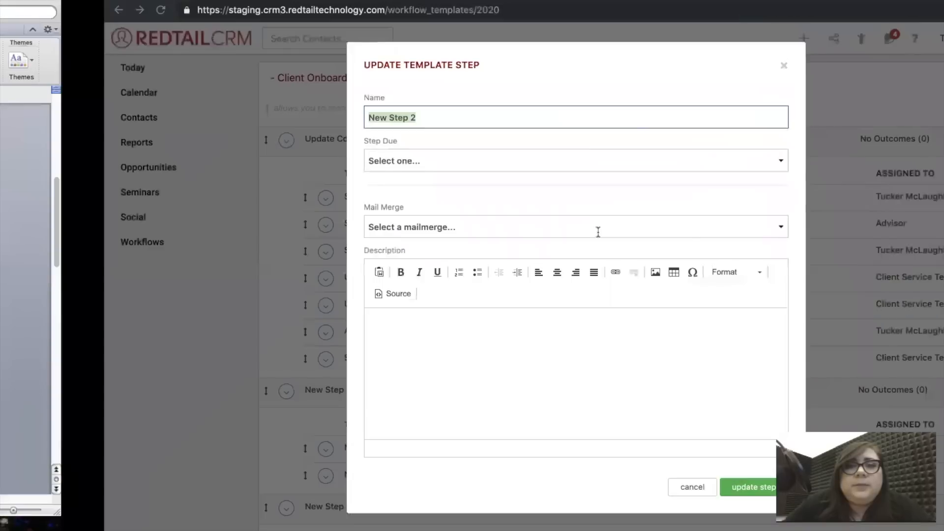
{"action": "type", "text": "Paperwork and Planning"}
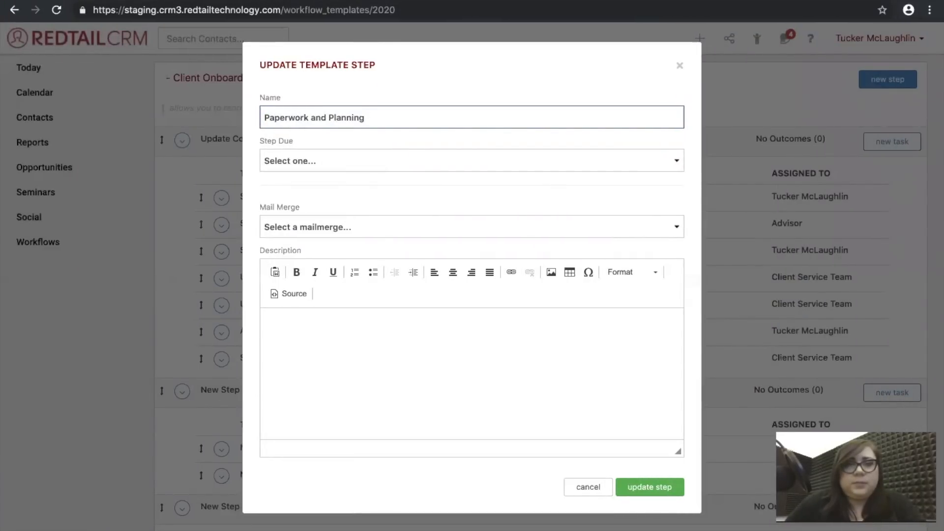
{"action": "type", "text": " Software"}
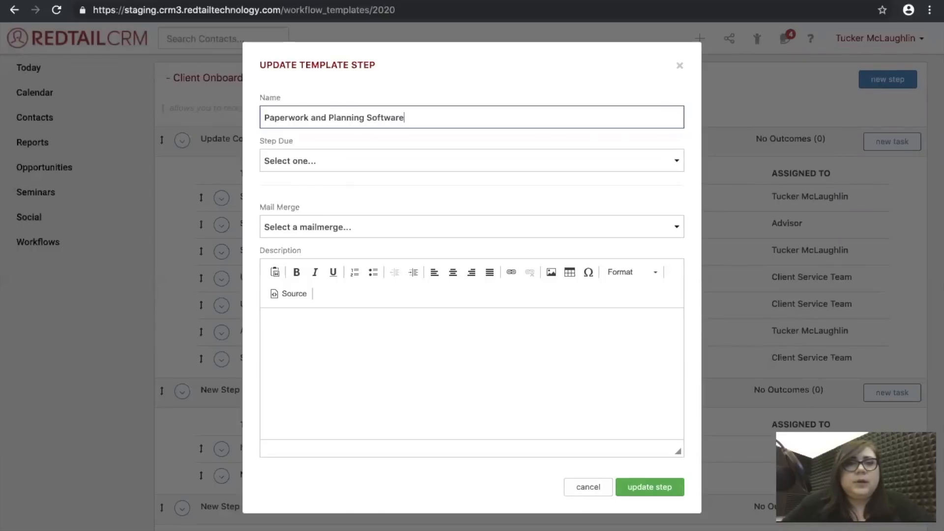
Set the Paperwork and Planning Software step due 2 days after the target date and save the step.
{"action": "left_click", "coordinate": [320, 165]}
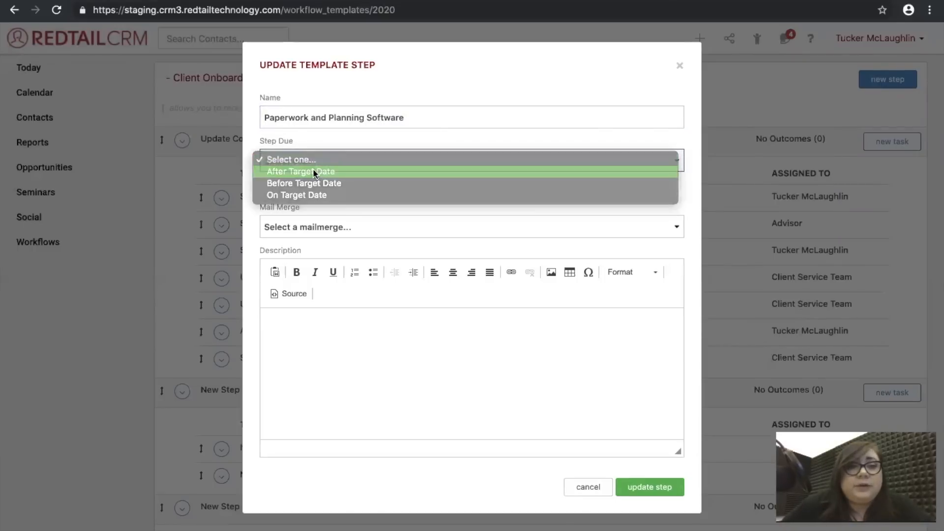
{"action": "left_click", "coordinate": [313, 170]}
{"action": "left_click", "coordinate": [297, 203]}
{"action": "type", "text": "2"}
{"action": "left_click", "coordinate": [430, 199]}
{"action": "left_click", "coordinate": [430, 211]}
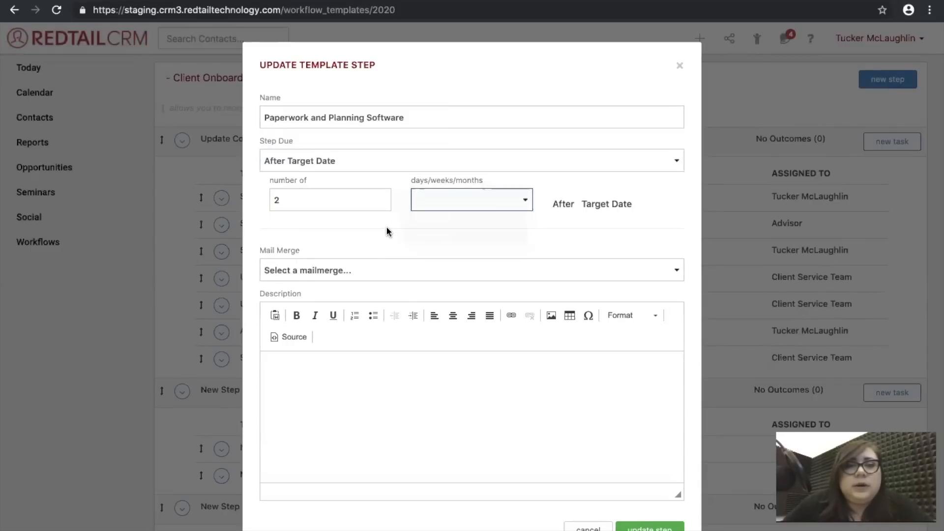
{"action": "key", "text": "ctrl+Left"}
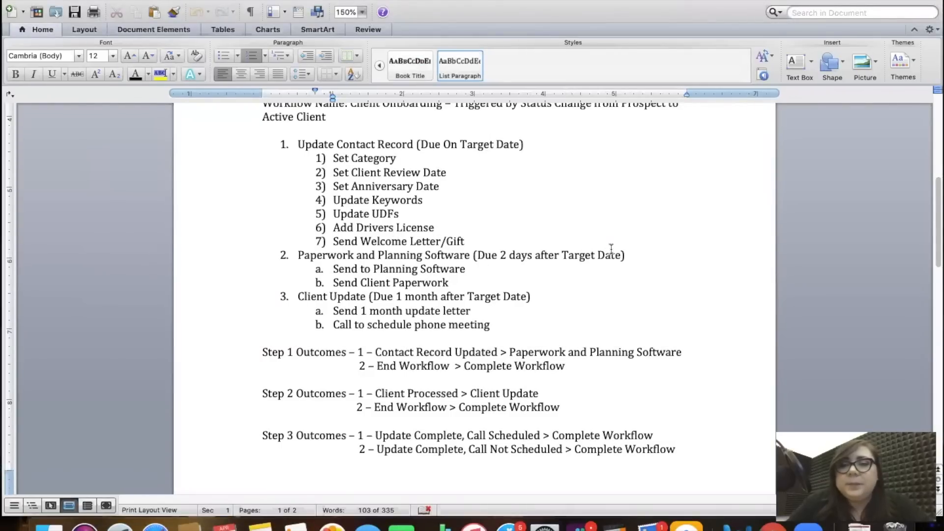
{"action": "key", "text": "ctrl+Right"}
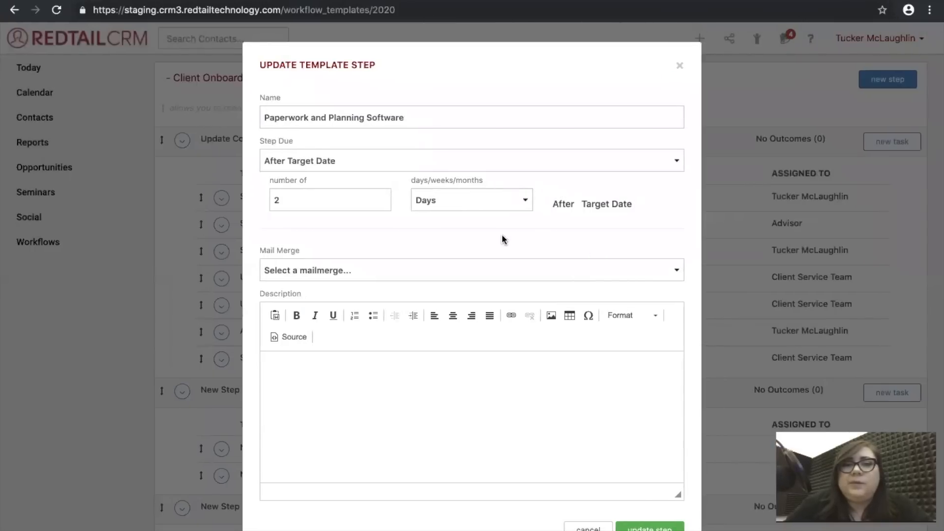
{"action": "left_click", "coordinate": [645, 525]}
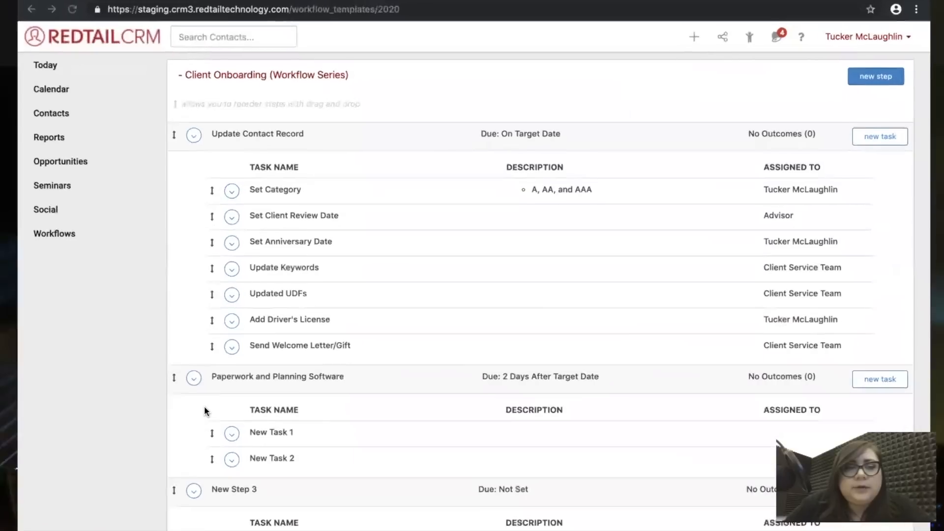
Rename the first task of the Paperwork and Planning Software step to match its entry in the Word outline.
{"action": "left_click", "coordinate": [222, 449]}
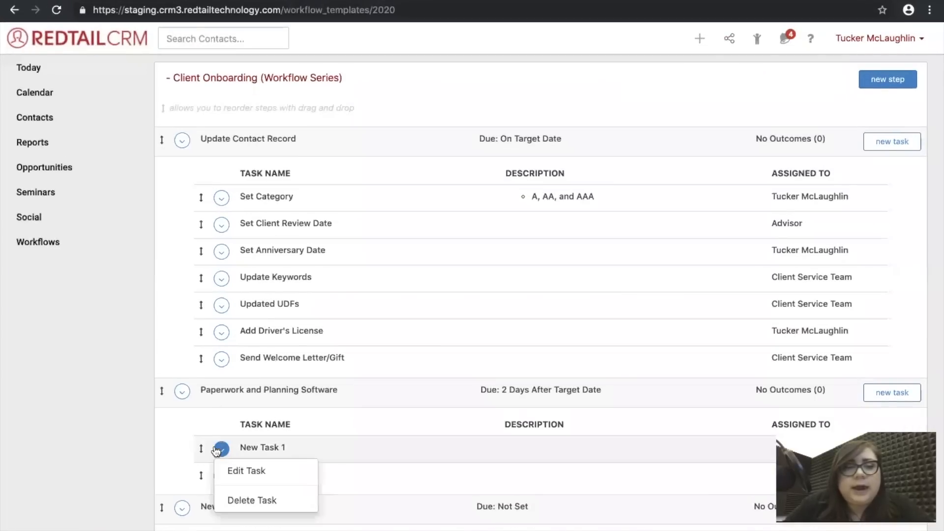
{"action": "left_click", "coordinate": [240, 472]}
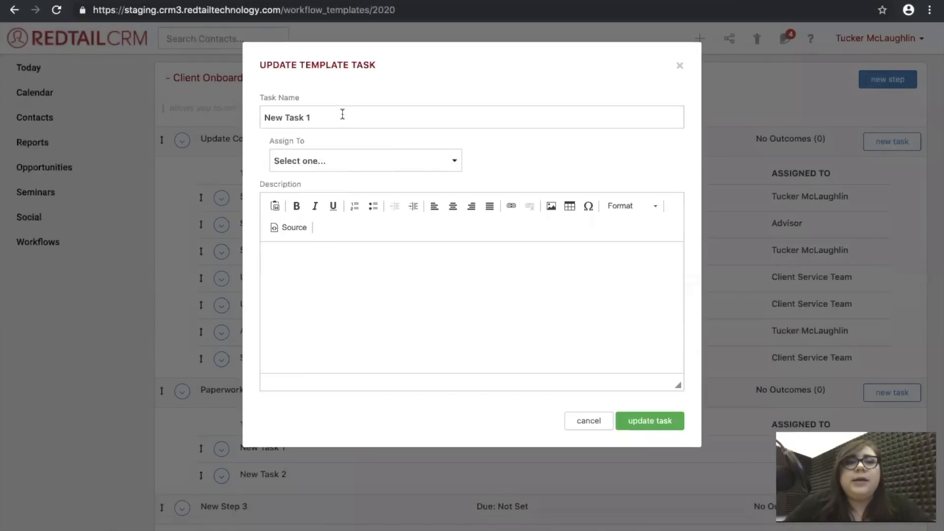
{"action": "left_click_drag", "start_coordinate": [342, 114], "coordinate": [182, 115]}
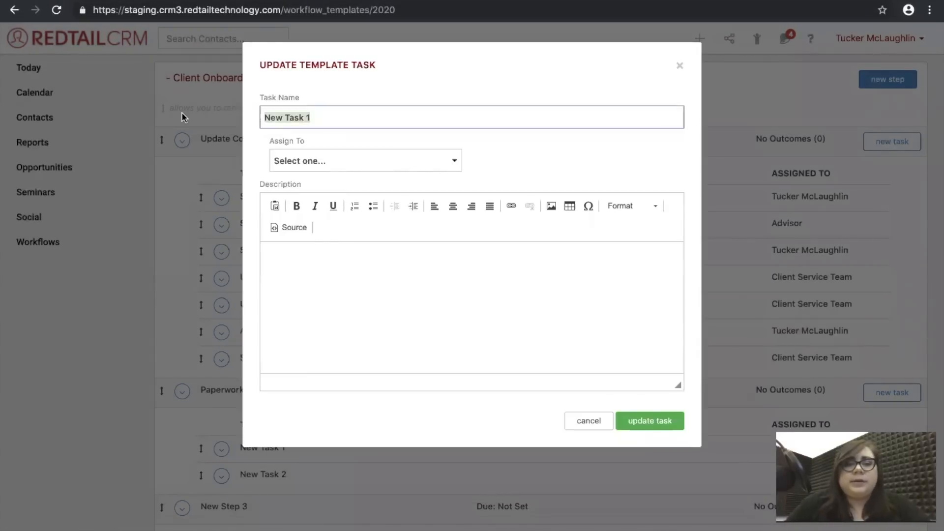
{"action": "type", "text": "S"}
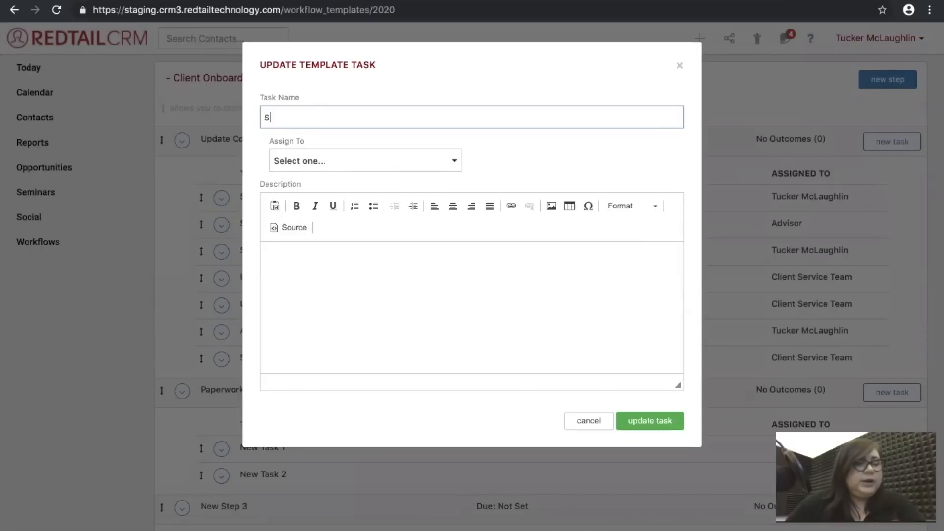
Name the first Paperwork and Planning Software task "Send to Planning Software", assign it to the signed-in user, and save it.
{"action": "type", "text": "ent to Planning"}
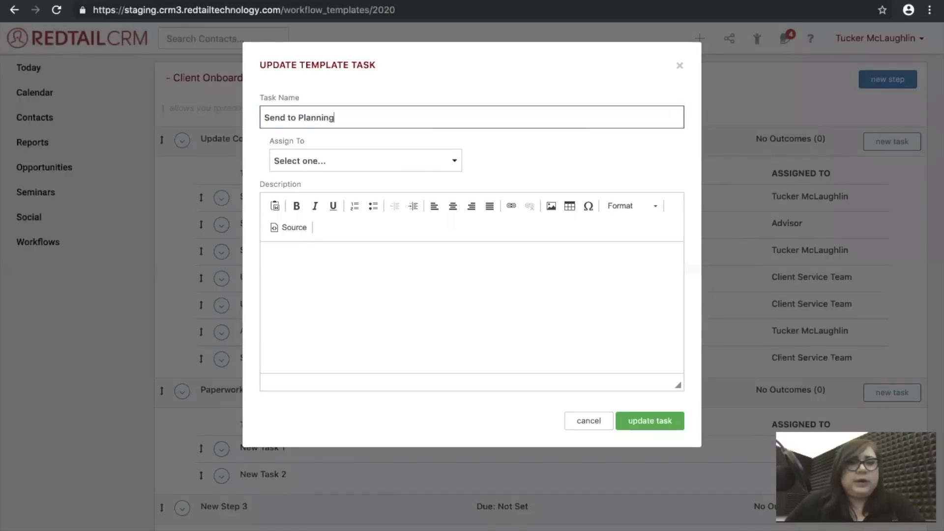
{"action": "type", "text": " Software"}
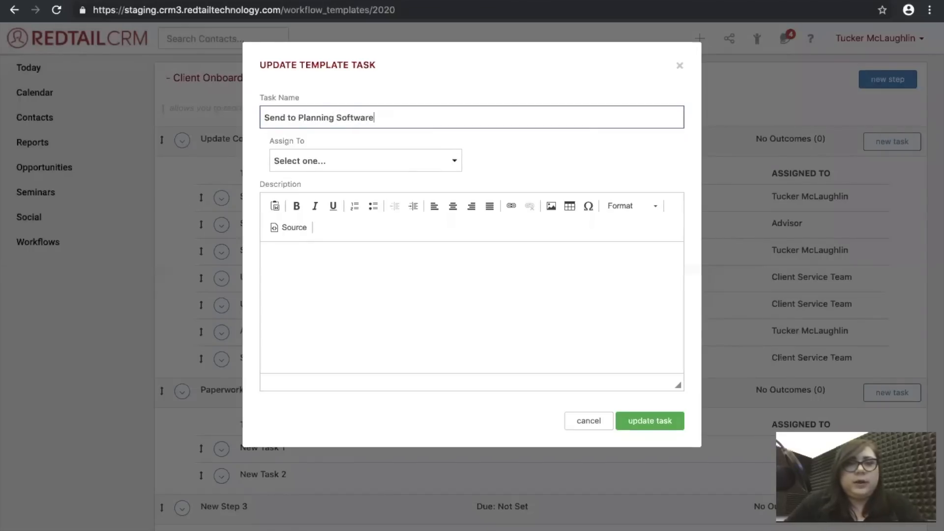
{"action": "left_click", "coordinate": [346, 166]}
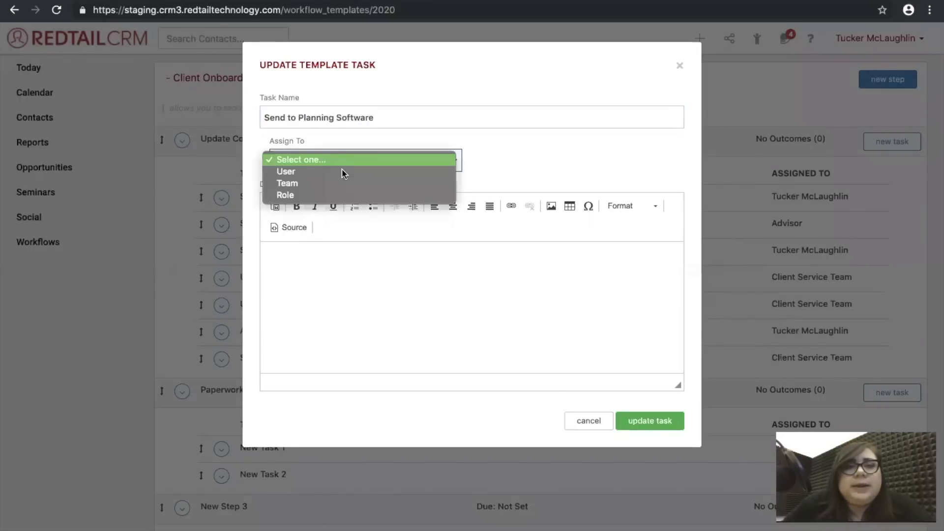
{"action": "left_click", "coordinate": [344, 172]}
{"action": "left_click", "coordinate": [537, 162]}
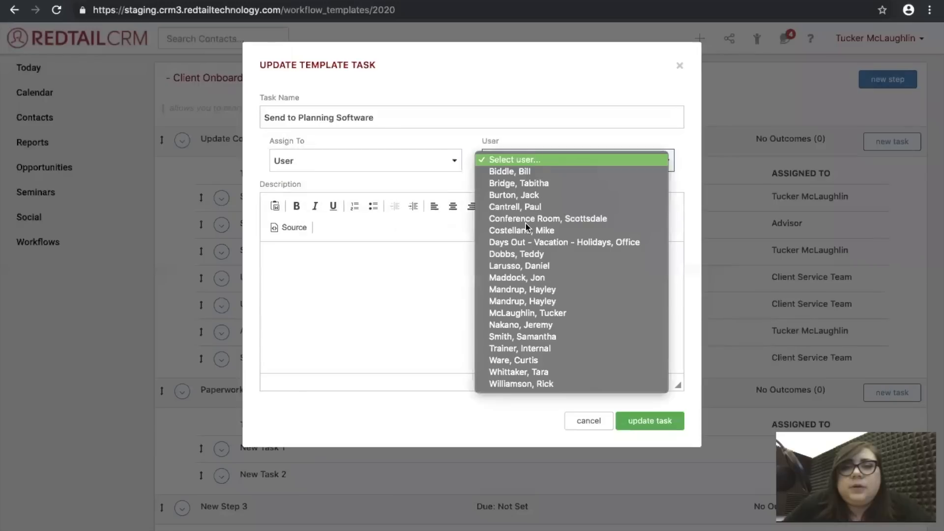
{"action": "left_click", "coordinate": [538, 313]}
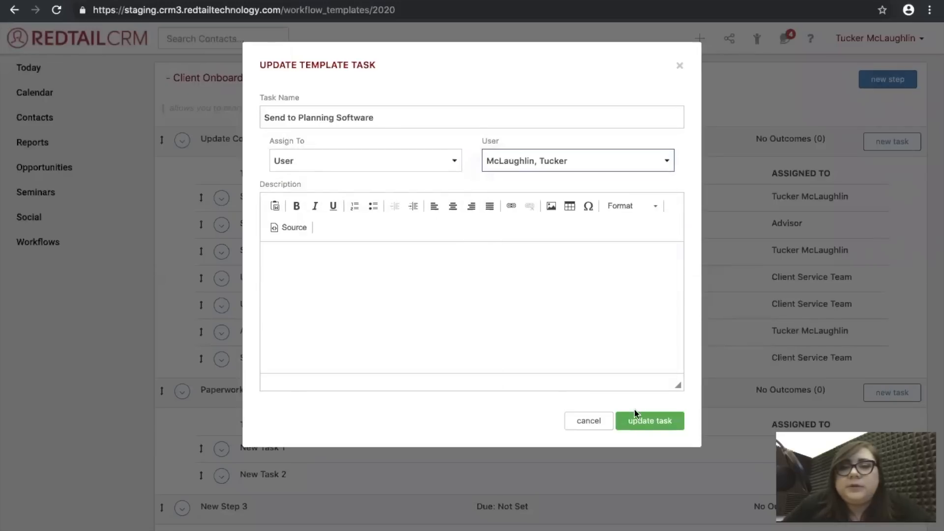
{"action": "left_click", "coordinate": [642, 422]}
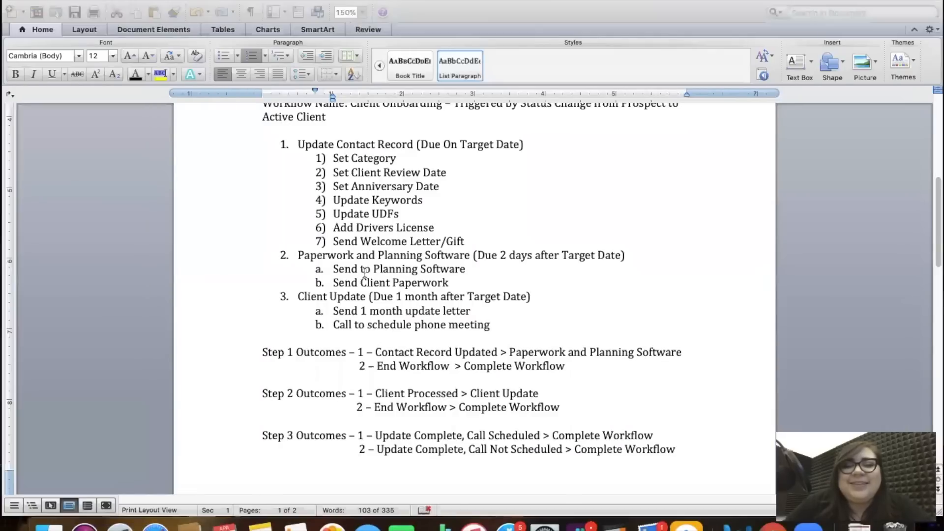
Rename New Task 2 under Paperwork and Planning Software as "Send Client Paperwork", following the Word outline.
{"action": "left_click", "coordinate": [446, 268]}
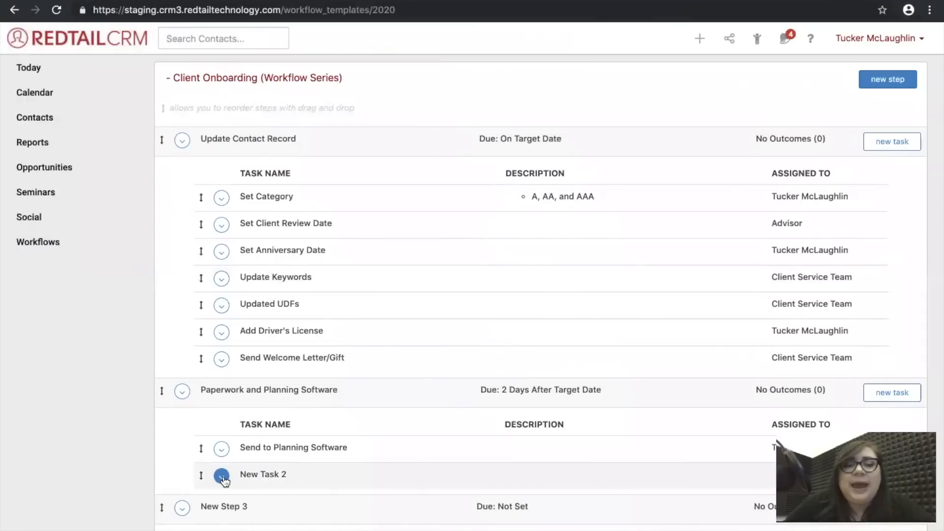
{"action": "left_click", "coordinate": [223, 479]}
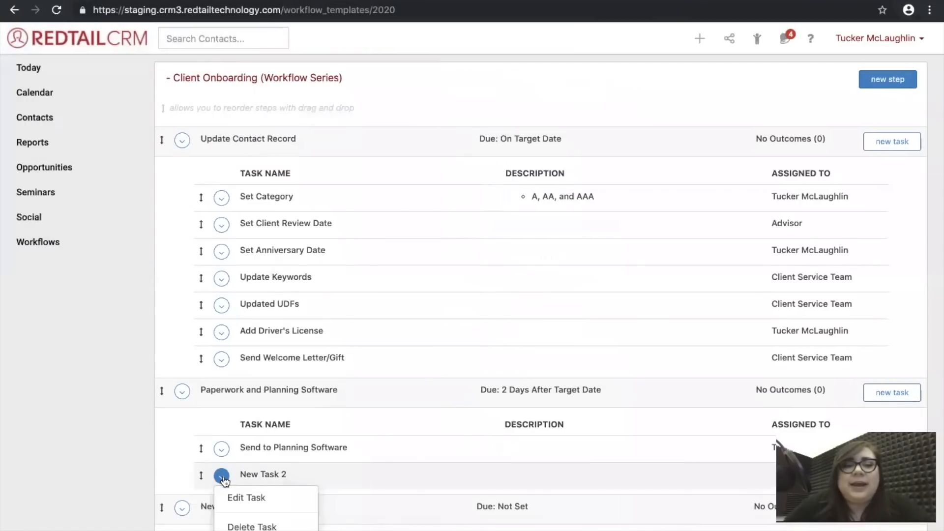
{"action": "left_click", "coordinate": [239, 497]}
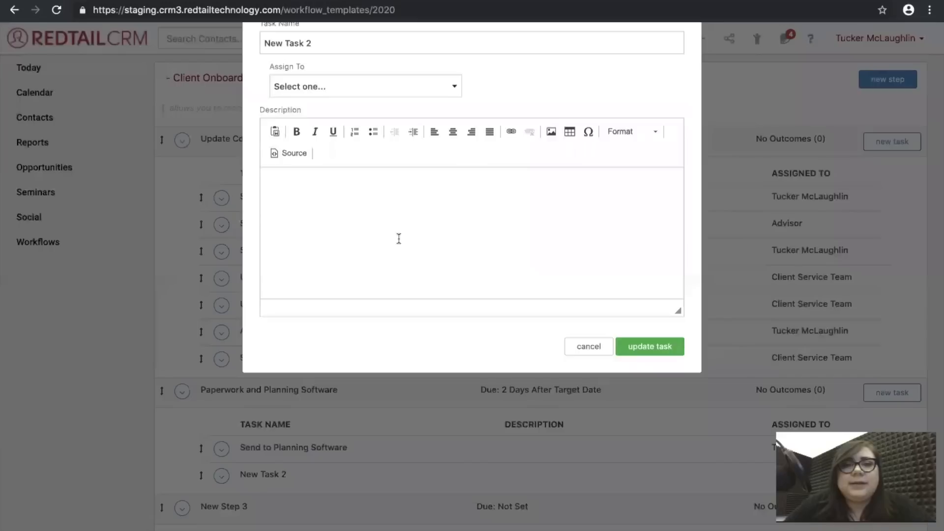
{"action": "left_click", "coordinate": [343, 117]}
{"action": "key", "text": "ctrl+a"}
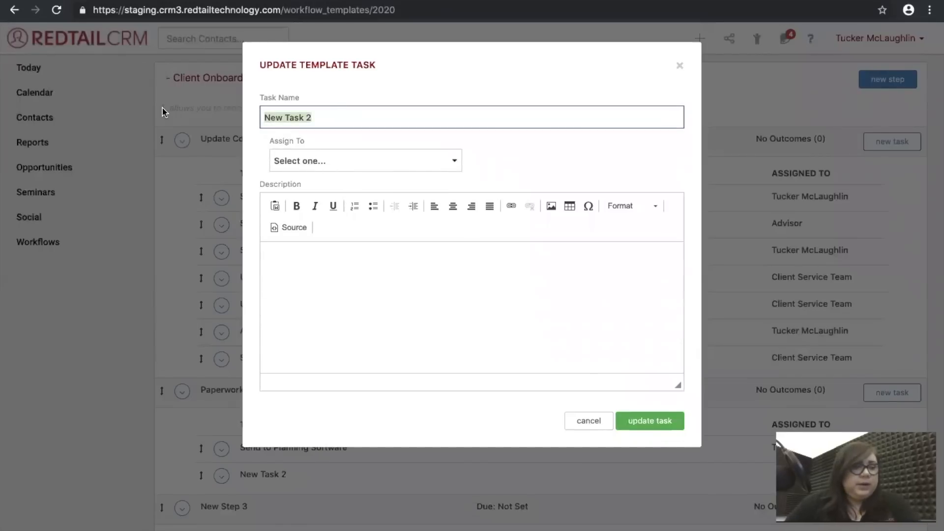
{"action": "type", "text": "Snend "}
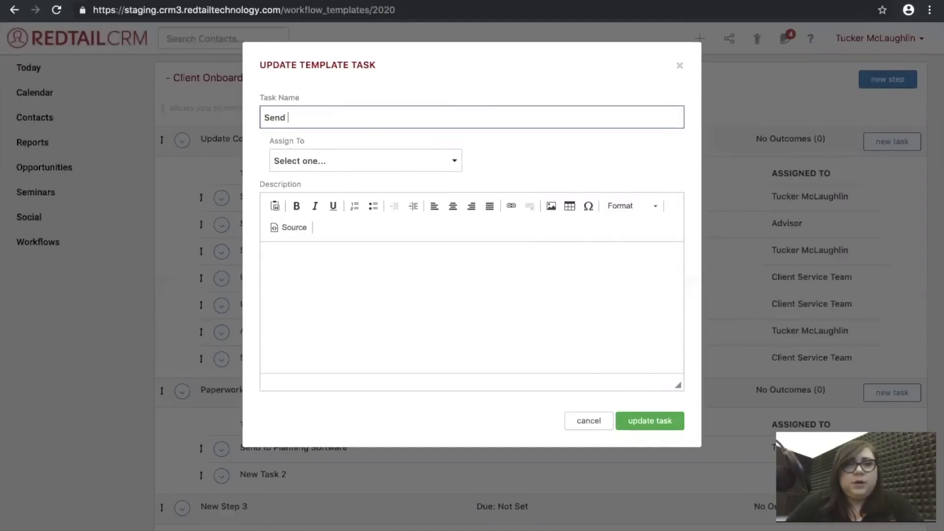
{"action": "type", "text": "Client Paperwork"}
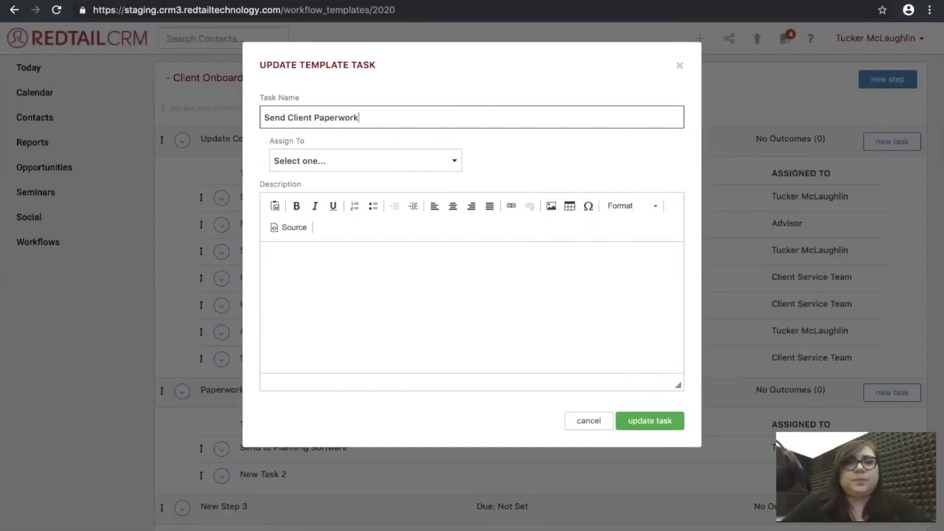
Assign the Send Client Paperwork task to the Client Service Team and save the task.
{"action": "left_click", "coordinate": [306, 161]}
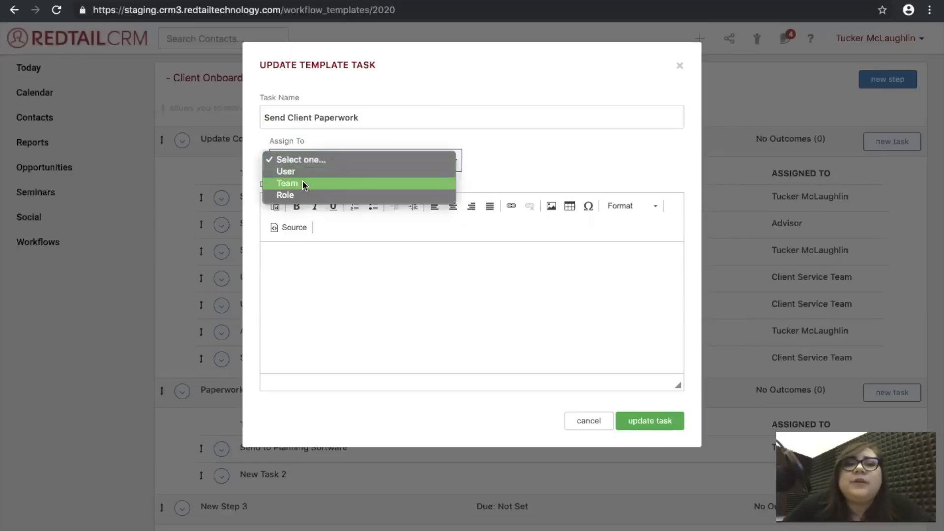
{"action": "left_click", "coordinate": [295, 182]}
{"action": "left_click", "coordinate": [566, 161]}
{"action": "left_click", "coordinate": [565, 171]}
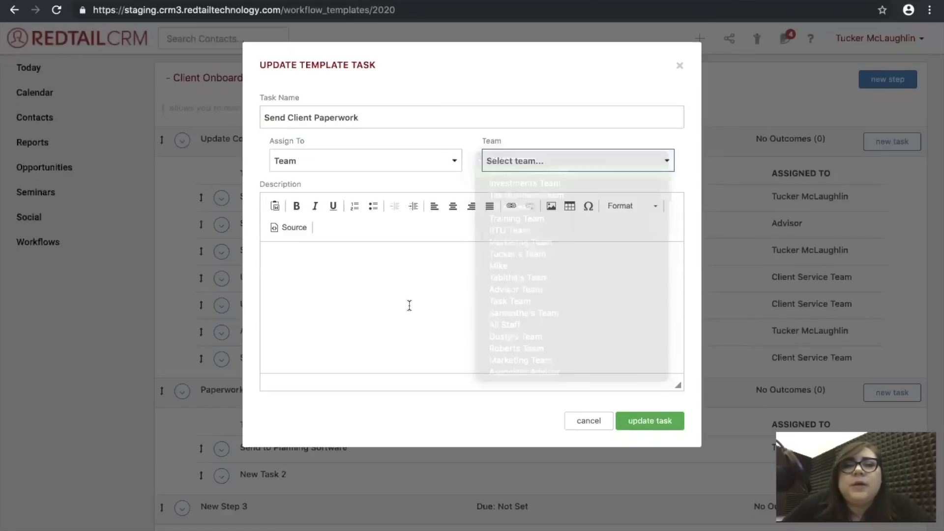
{"action": "left_click", "coordinate": [652, 424]}
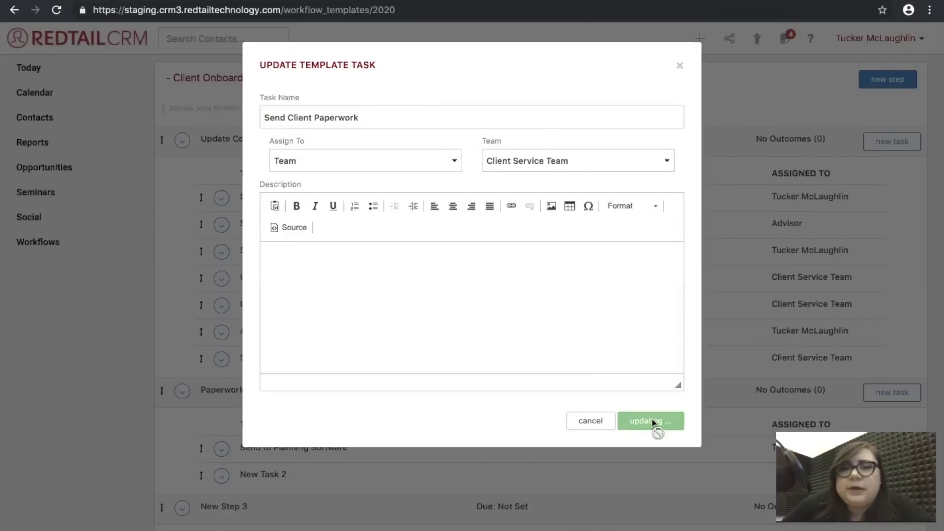
Check the third step in the Word outline and rename New Step 3 in the workflow template as "Client Update".
{"action": "scroll", "coordinate": [535, 384], "scroll_direction": "down", "scroll_amount": 2}
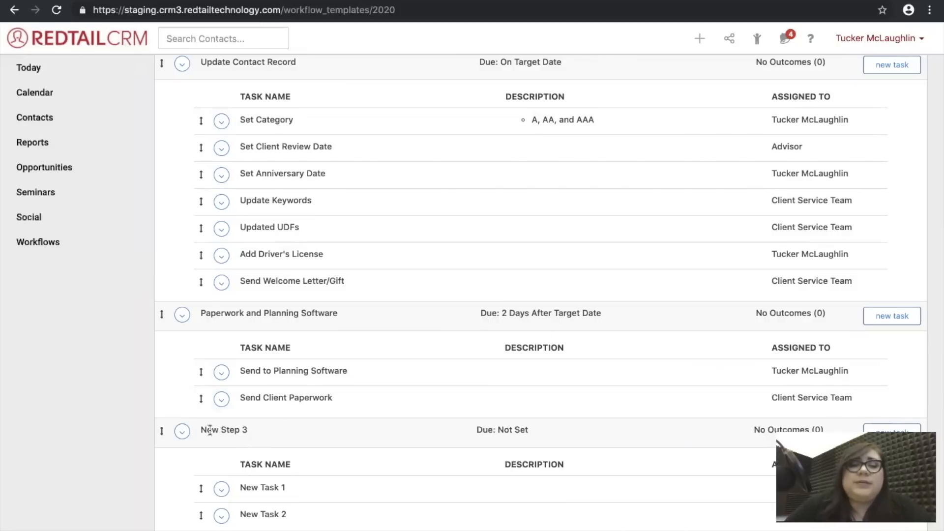
{"action": "left_click", "coordinate": [181, 433]}
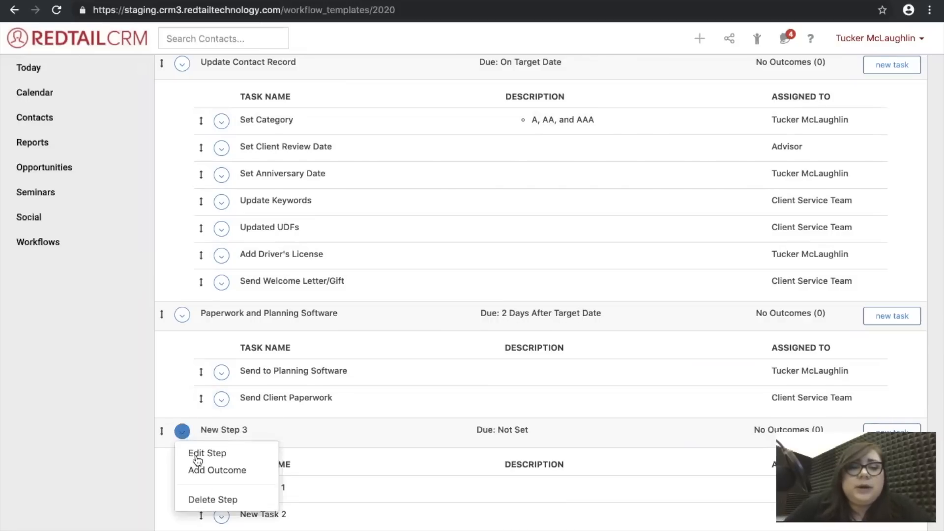
{"action": "left_click", "coordinate": [205, 450]}
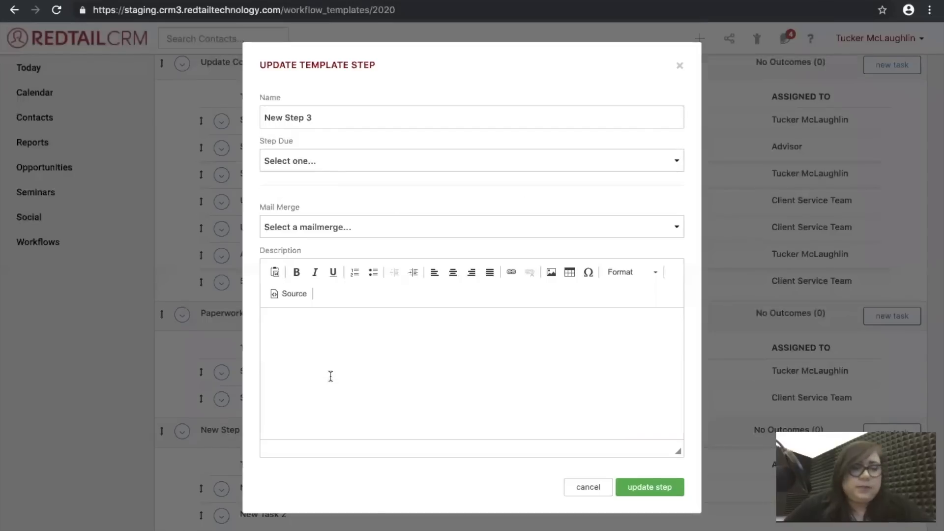
{"action": "key", "text": "ctrl+Left"}
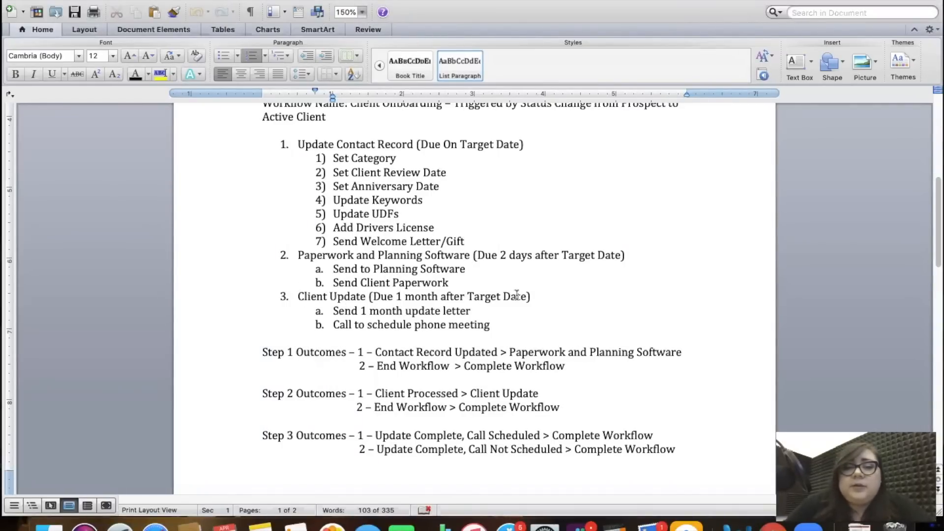
{"action": "key", "text": "ctrl+Right"}
{"action": "left_click_drag", "start_coordinate": [371, 120], "coordinate": [206, 116]}
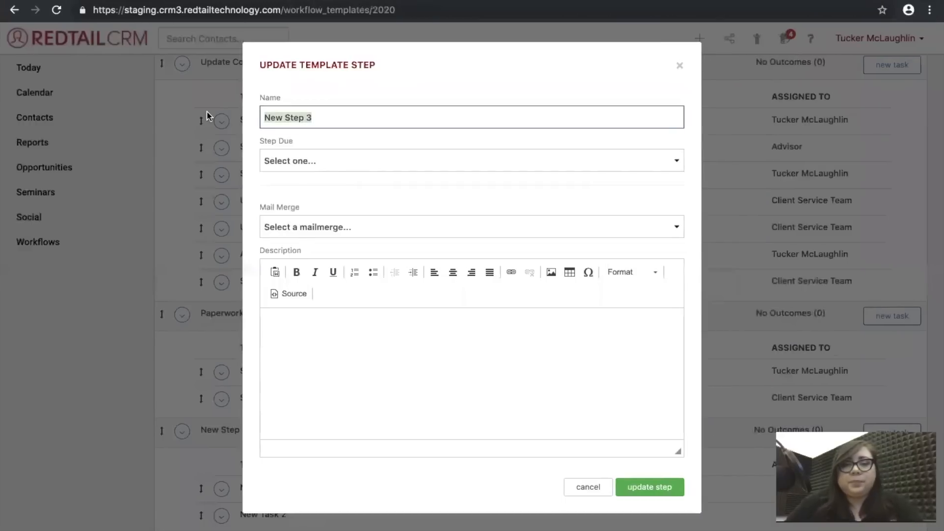
{"action": "type", "text": "Client "}
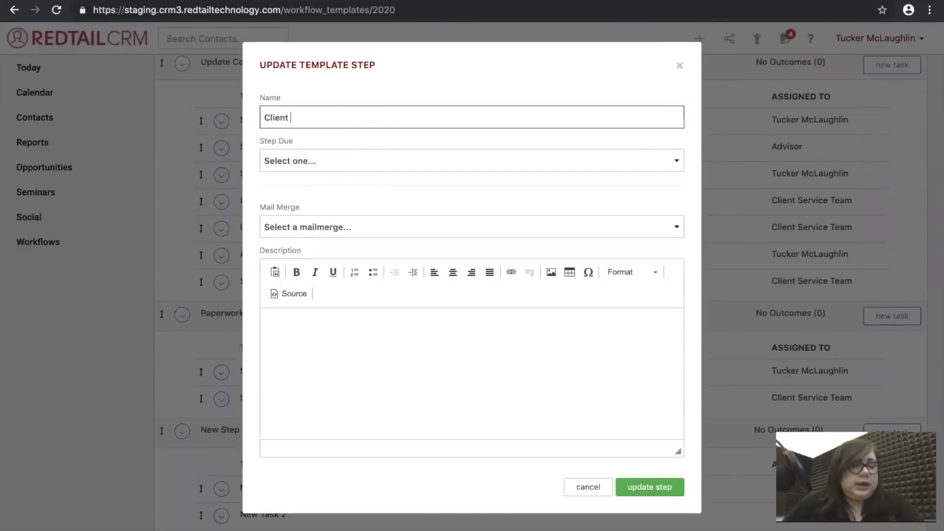
{"action": "type", "text": "Update"}
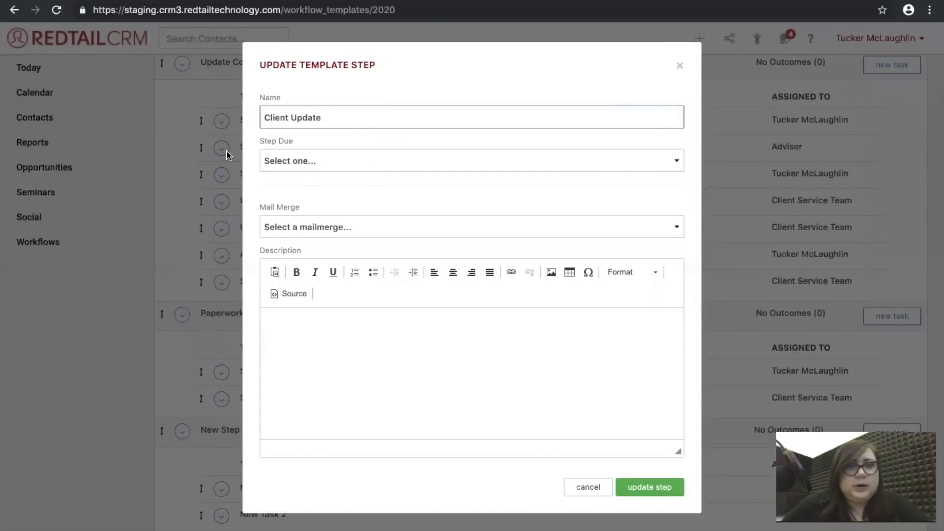
Set the Client Update step to be due 1 month after the target date.
{"action": "left_click", "coordinate": [329, 156]}
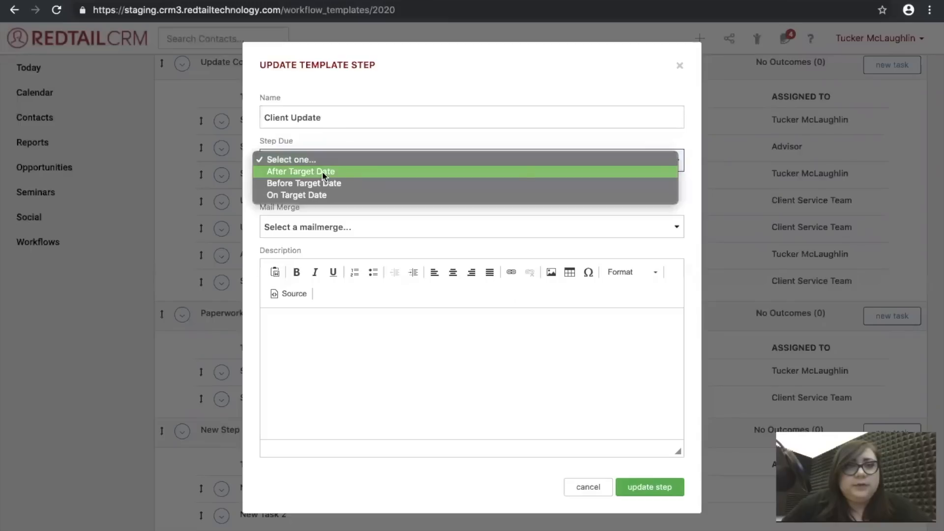
{"action": "left_click", "coordinate": [322, 171]}
{"action": "left_click", "coordinate": [310, 200]}
{"action": "type", "text": "1"}
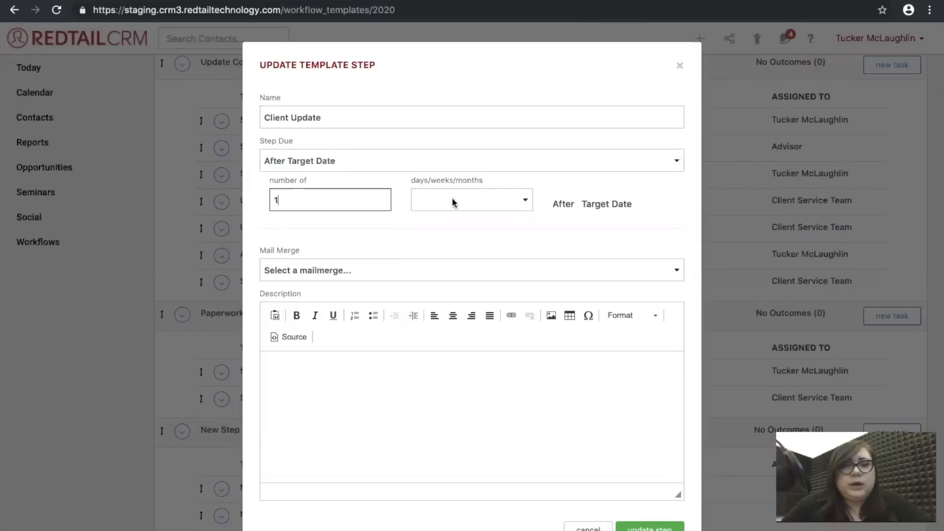
{"action": "left_click", "coordinate": [453, 201]}
{"action": "left_click", "coordinate": [444, 223]}
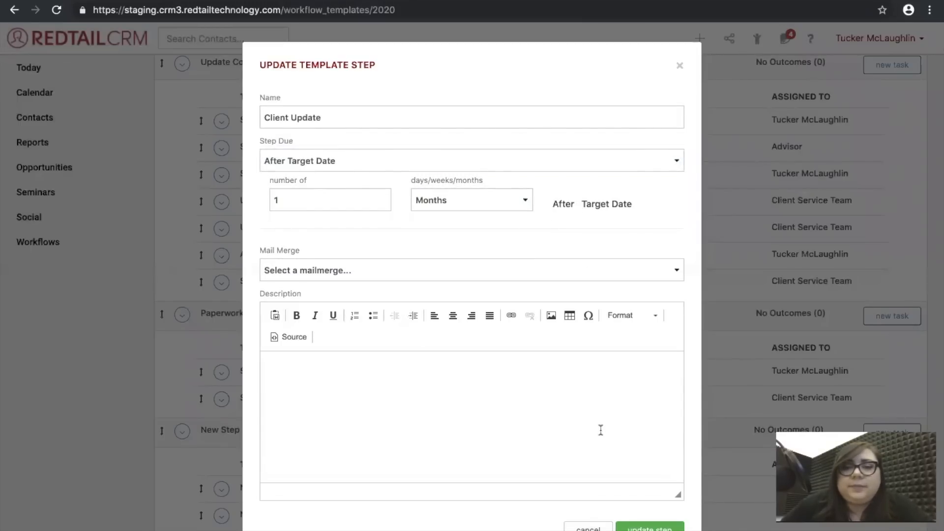
Review the mail merge options for the Client Update step without choosing one, and save the step.
{"action": "left_click", "coordinate": [509, 275]}
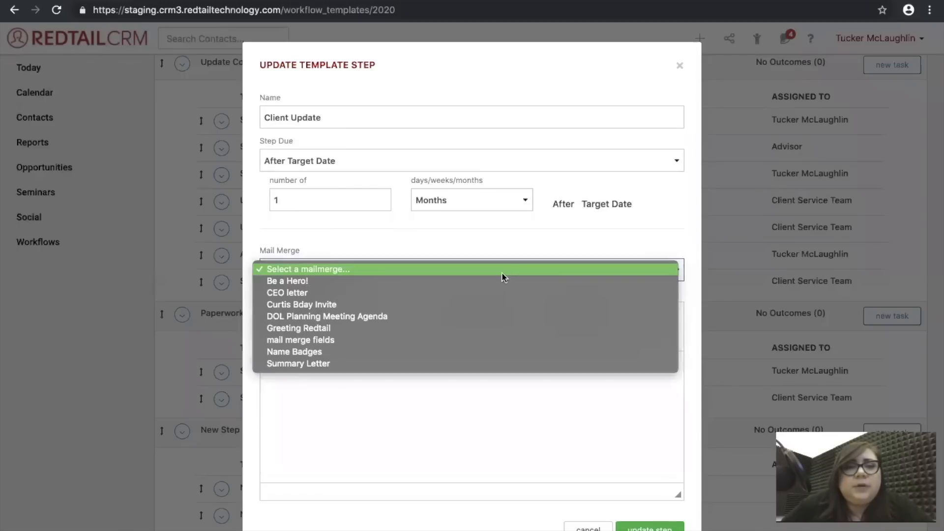
{"action": "left_click", "coordinate": [451, 249]}
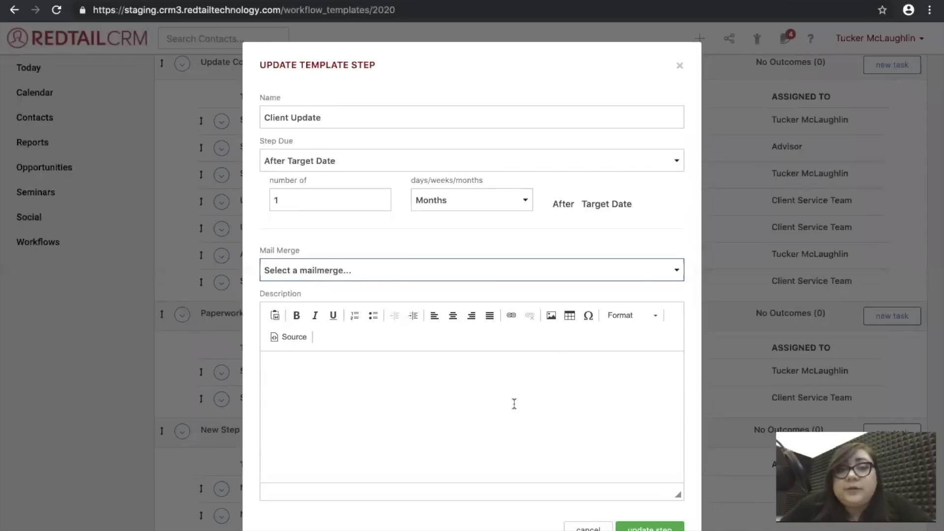
{"action": "left_click", "coordinate": [652, 527]}
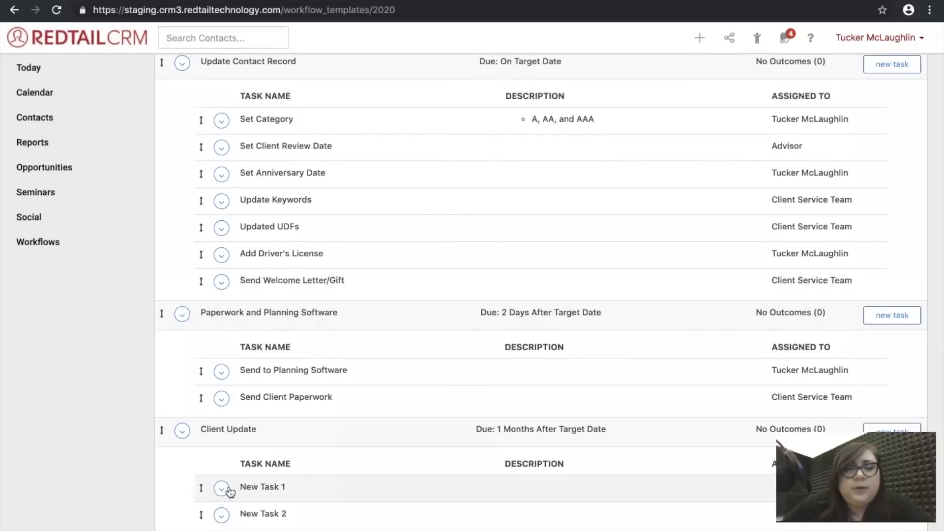
Check the Client Update tasks in the Word outline and rename that step's New Task 1 as "Send 1 Month Letter".
{"action": "left_click", "coordinate": [222, 488]}
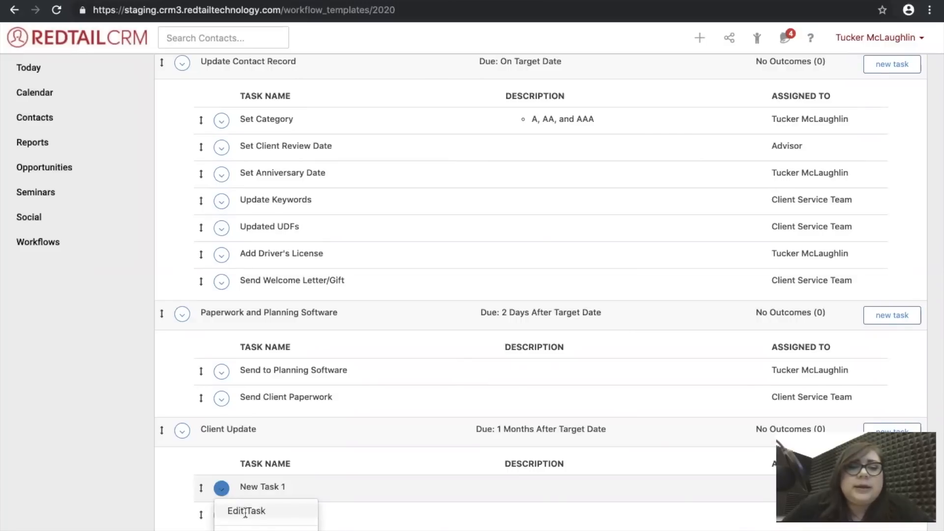
{"action": "left_click", "coordinate": [246, 510]}
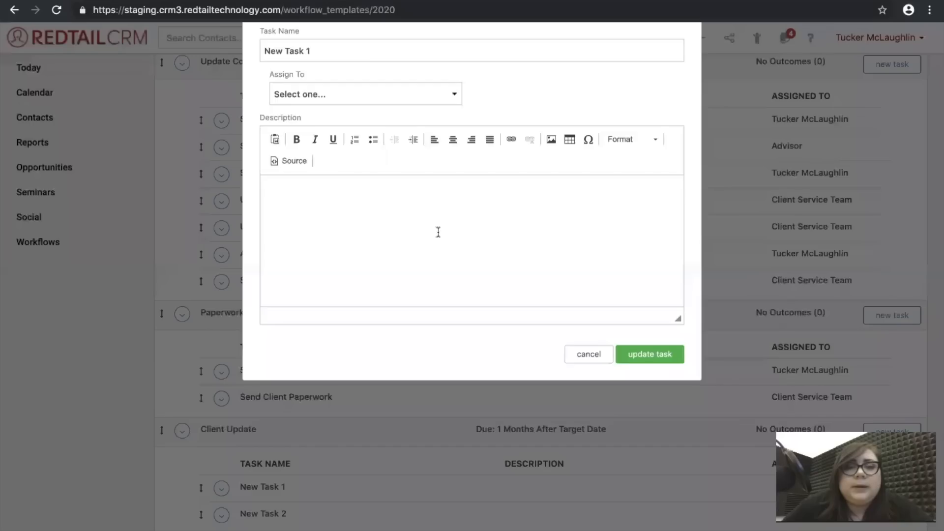
{"action": "key", "text": "ctrl+Left"}
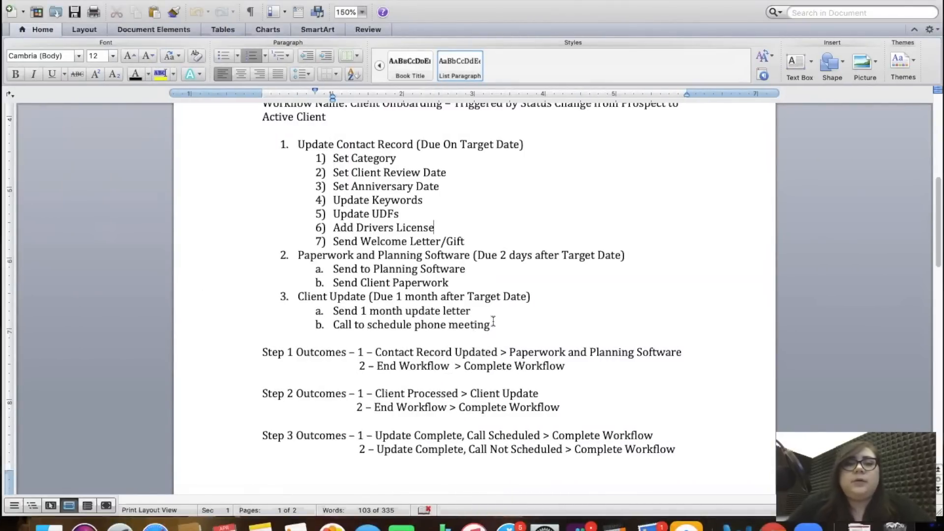
{"action": "key", "text": "ctrl+Right"}
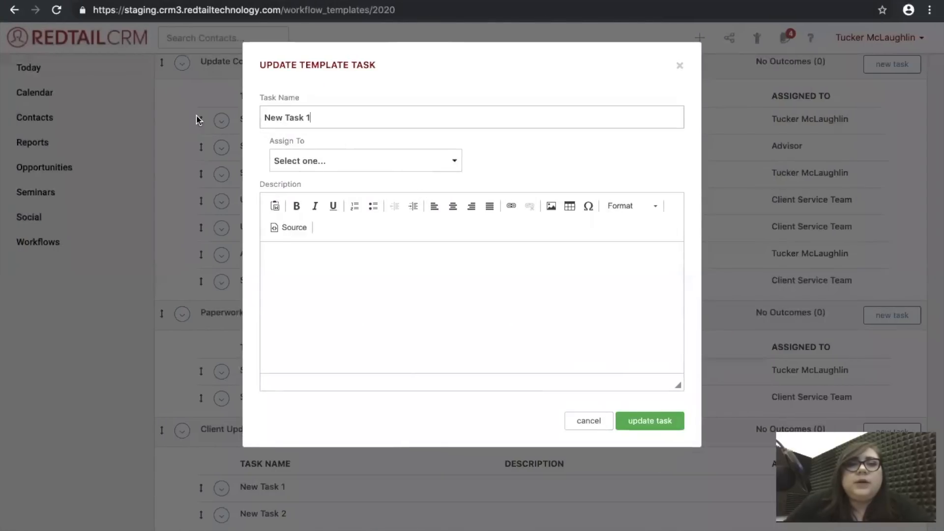
{"action": "type", "text": "Send"}
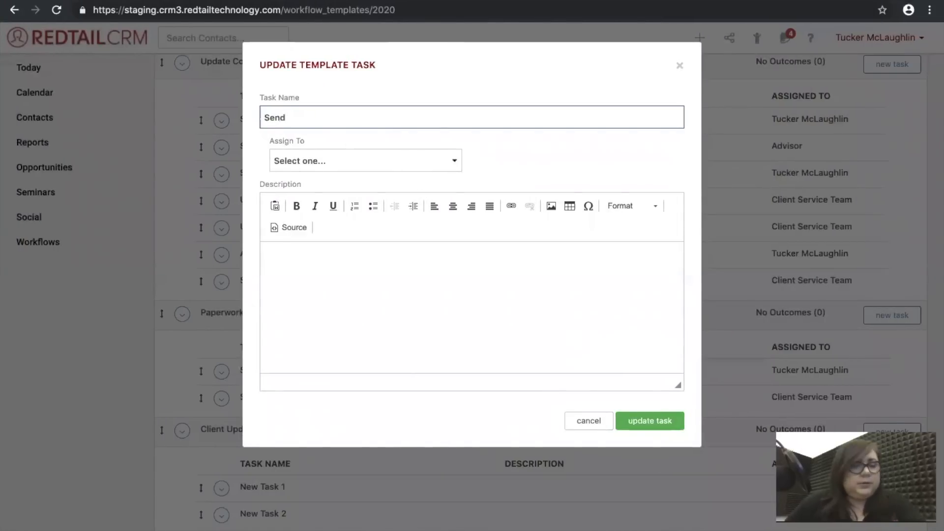
{"action": "type", "text": " 1 Month"}
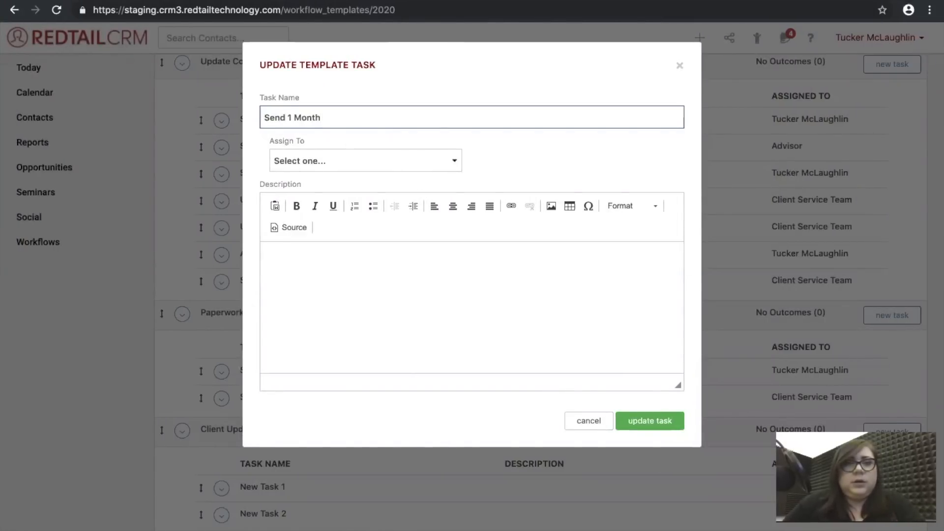
{"action": "type", "text": " Letter"}
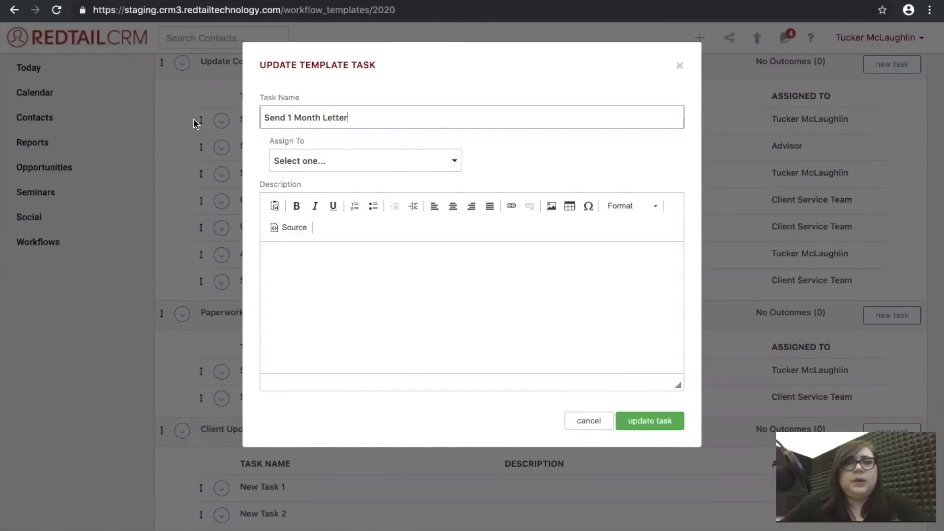
Assign the Send 1 Month Letter task to the Client Service Team and save the task.
{"action": "left_click", "coordinate": [299, 162]}
{"action": "left_click", "coordinate": [294, 183]}
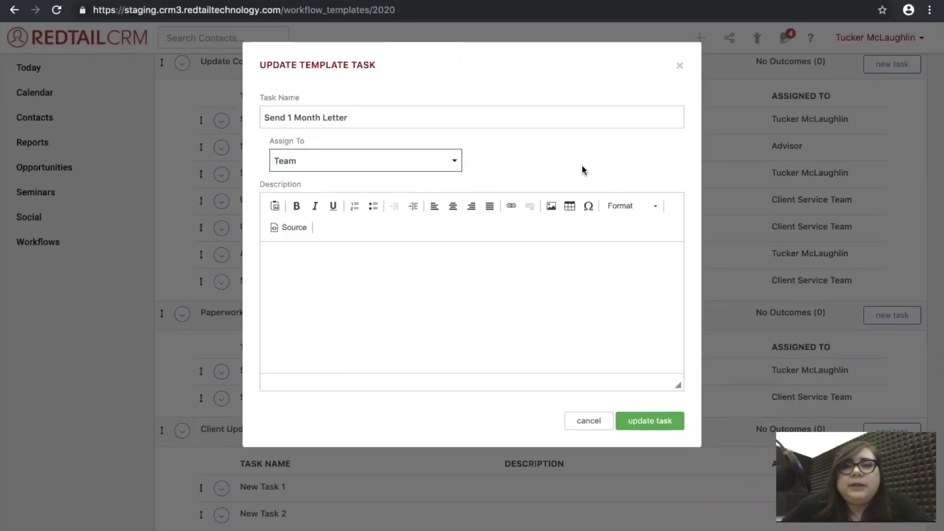
{"action": "left_click", "coordinate": [583, 163]}
{"action": "left_click", "coordinate": [577, 172]}
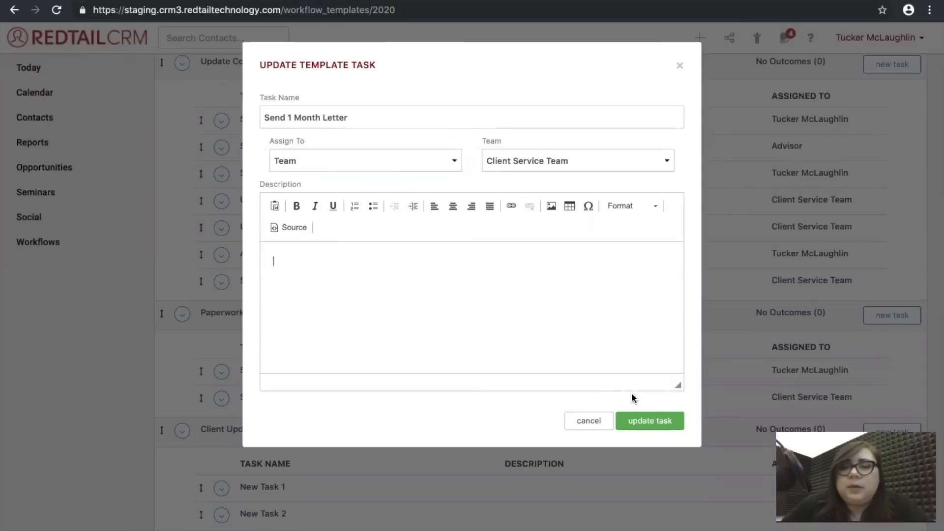
{"action": "left_click", "coordinate": [652, 421]}
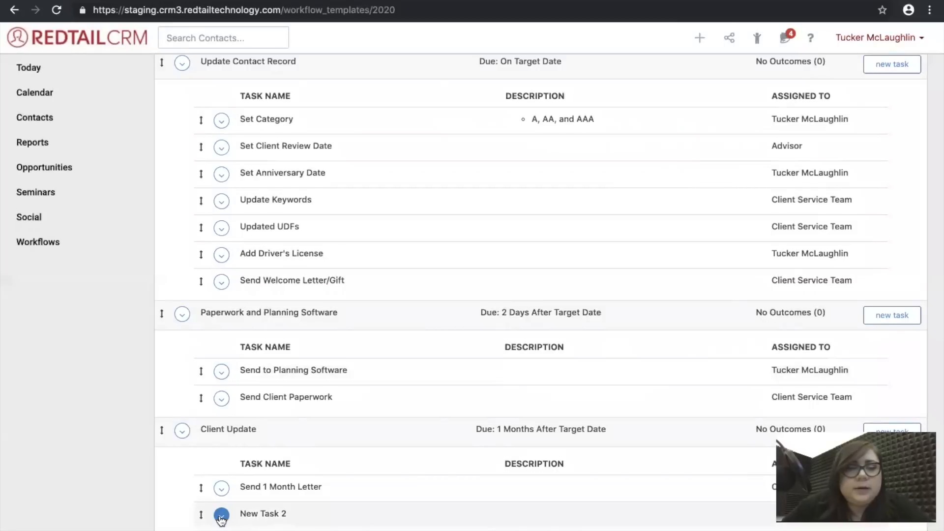
Rename New Task 2 of the Client Update step as "Call to Schedule Phone Meeting".
{"action": "left_click", "coordinate": [221, 517]}
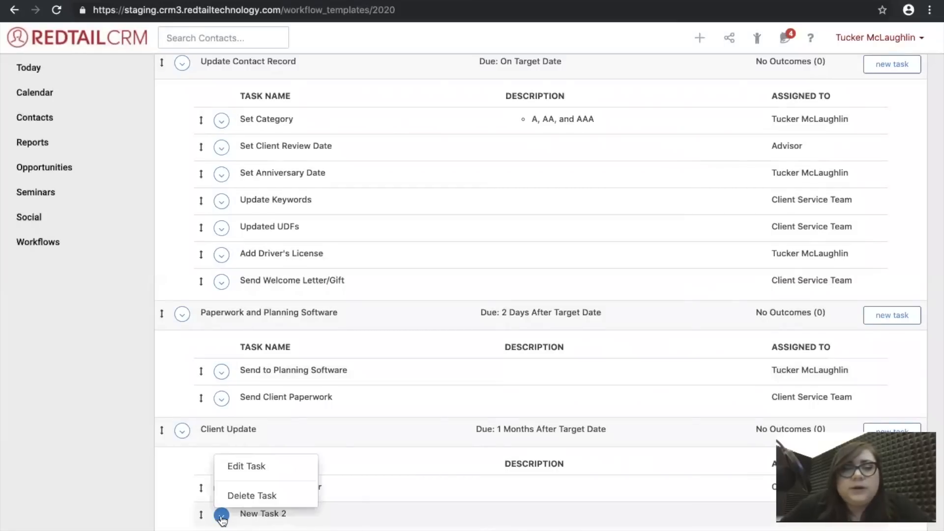
{"action": "left_click", "coordinate": [266, 467]}
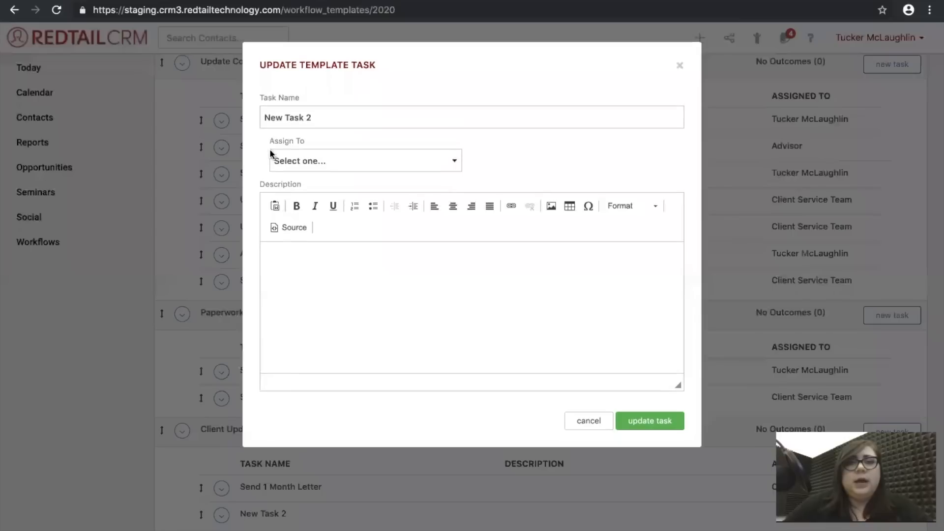
{"action": "left_click_drag", "start_coordinate": [339, 117], "coordinate": [186, 117]}
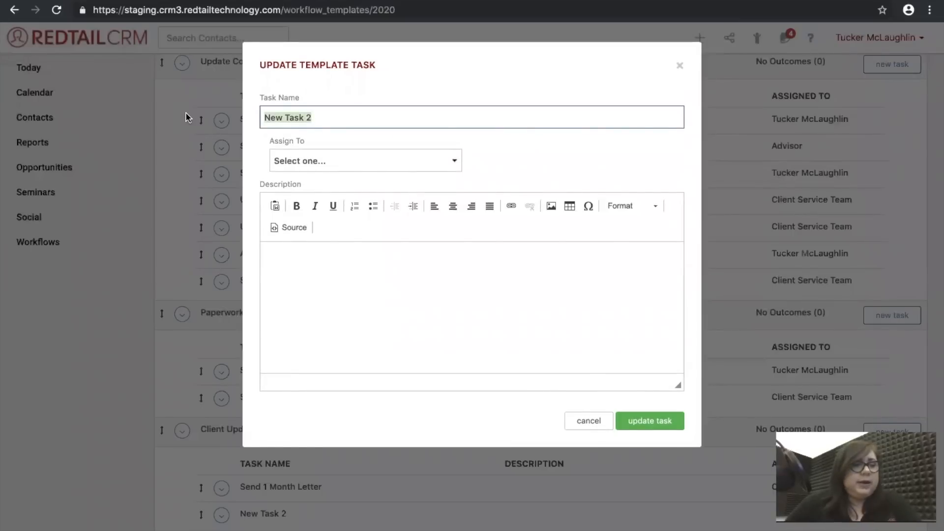
{"action": "type", "text": "C"}
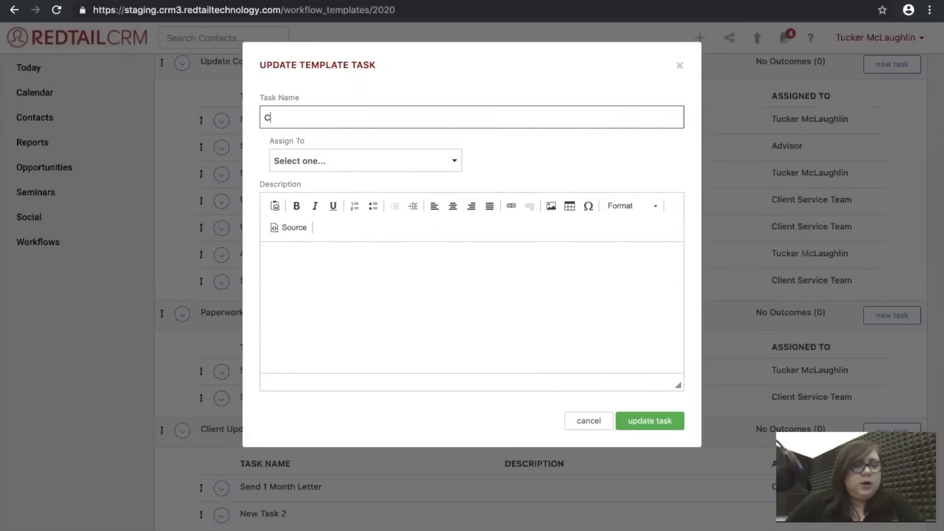
{"action": "type", "text": "all to Schedule Phone Meeting"}
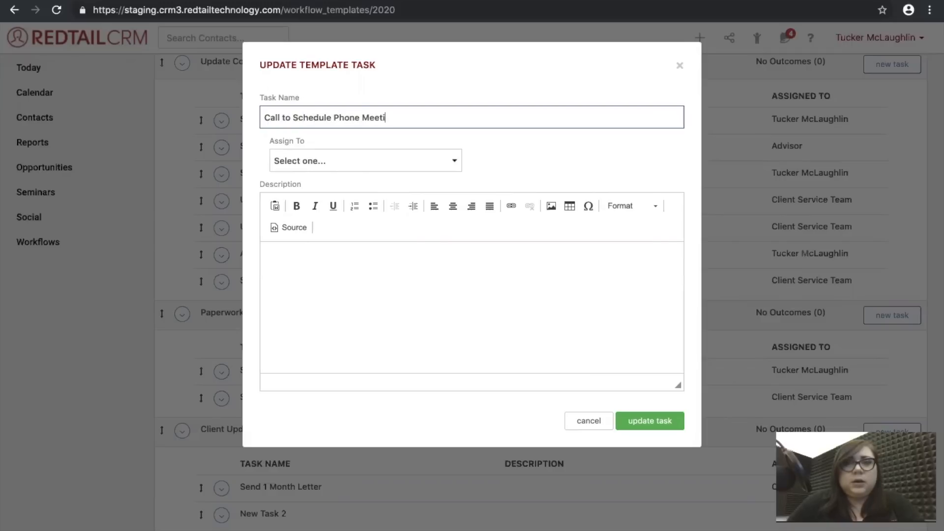
Assign the Call to Schedule Phone Meeting task to the Client Service Team and save the task.
{"action": "left_click", "coordinate": [326, 160]}
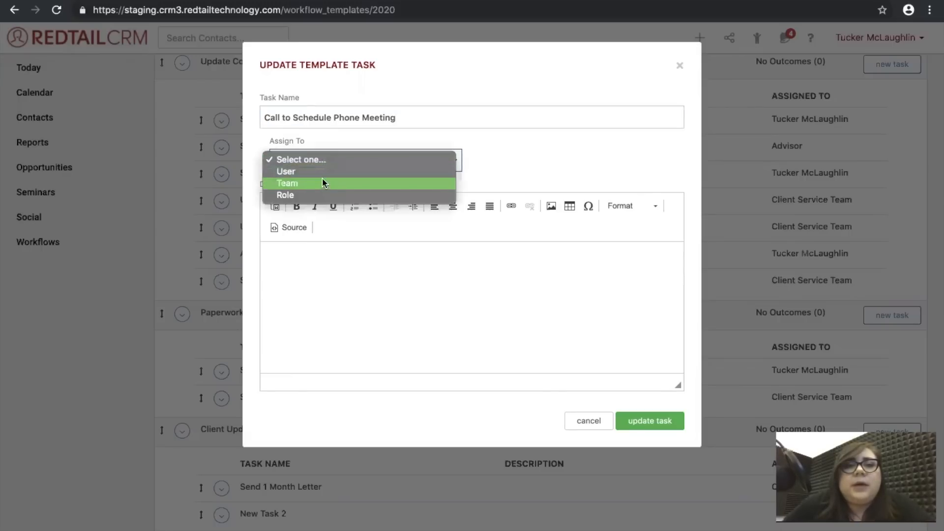
{"action": "left_click", "coordinate": [328, 182]}
{"action": "left_click", "coordinate": [539, 158]}
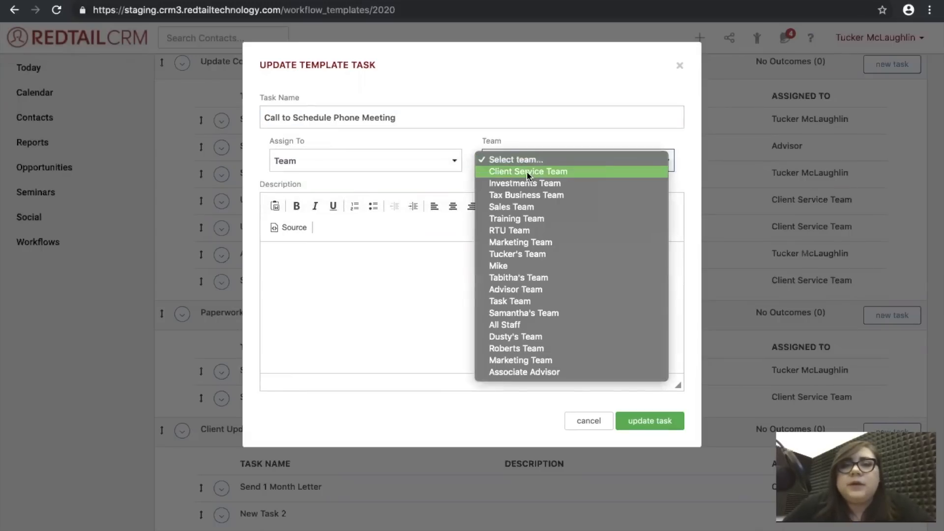
{"action": "left_click", "coordinate": [528, 175]}
{"action": "left_click", "coordinate": [392, 287]}
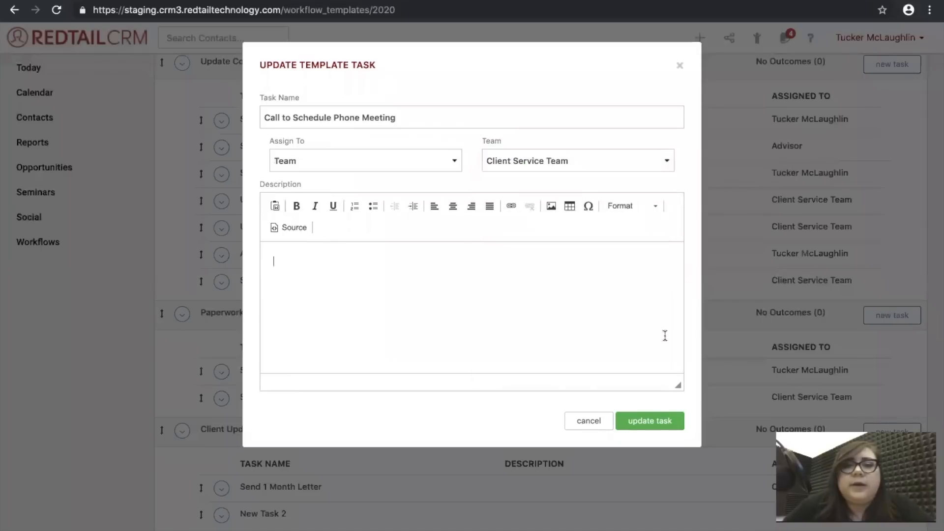
{"action": "left_click", "coordinate": [654, 422]}
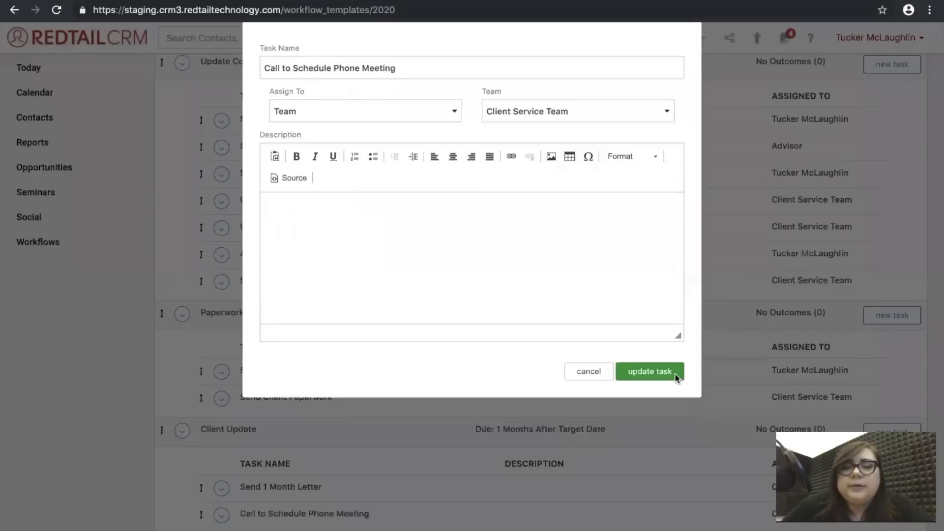
Start a new outcome for the Update Contact Record step and name it "Contact Record Updated!".
{"action": "scroll", "coordinate": [675, 374], "scroll_direction": "up", "scroll_amount": 1}
{"action": "scroll", "coordinate": [675, 375], "scroll_direction": "down", "scroll_amount": 1}
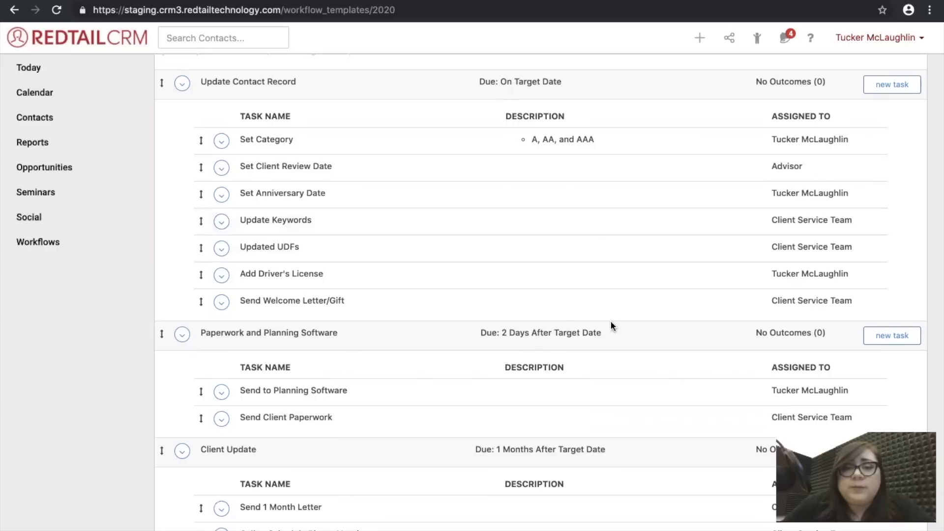
{"action": "scroll", "coordinate": [715, 183], "scroll_direction": "up", "scroll_amount": 2}
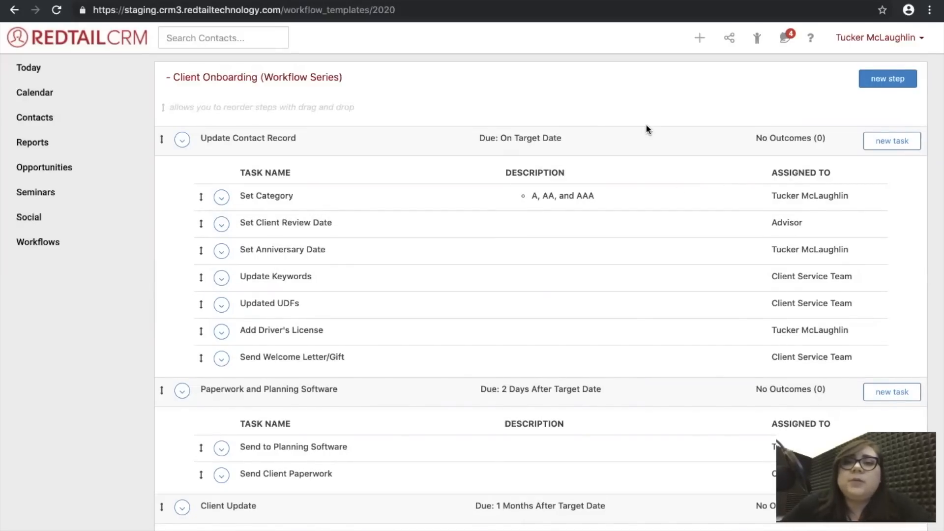
{"action": "scroll", "coordinate": [647, 129], "scroll_direction": "down", "scroll_amount": 3}
{"action": "scroll", "coordinate": [647, 129], "scroll_direction": "up", "scroll_amount": 3}
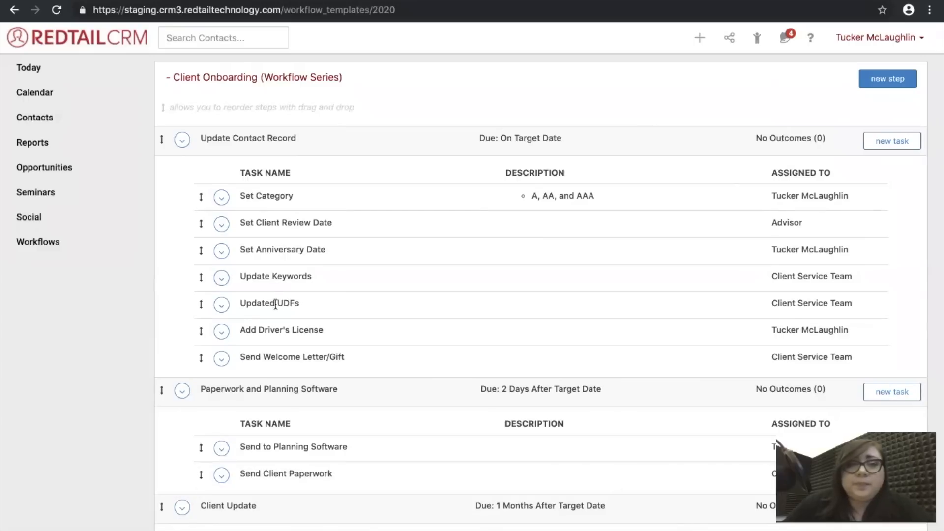
{"action": "left_click", "coordinate": [182, 140]}
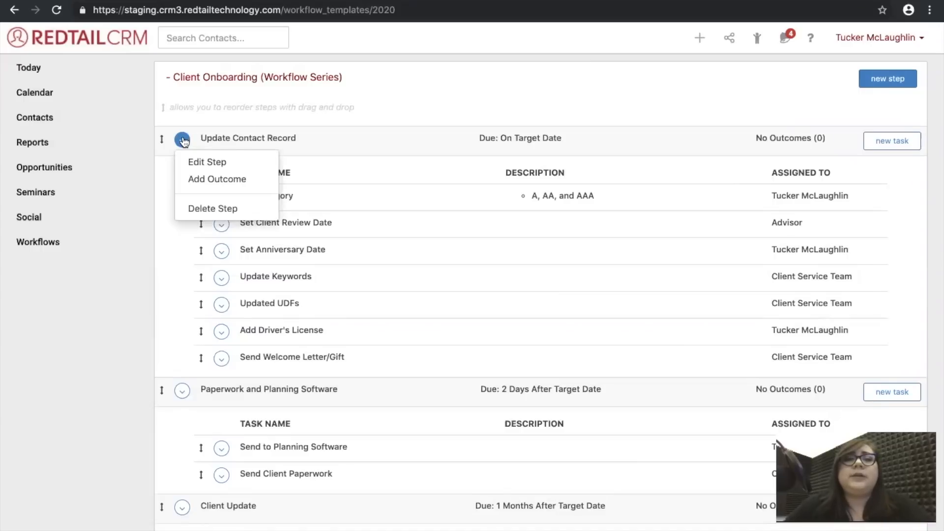
{"action": "left_click", "coordinate": [200, 179]}
{"action": "left_click", "coordinate": [369, 120]}
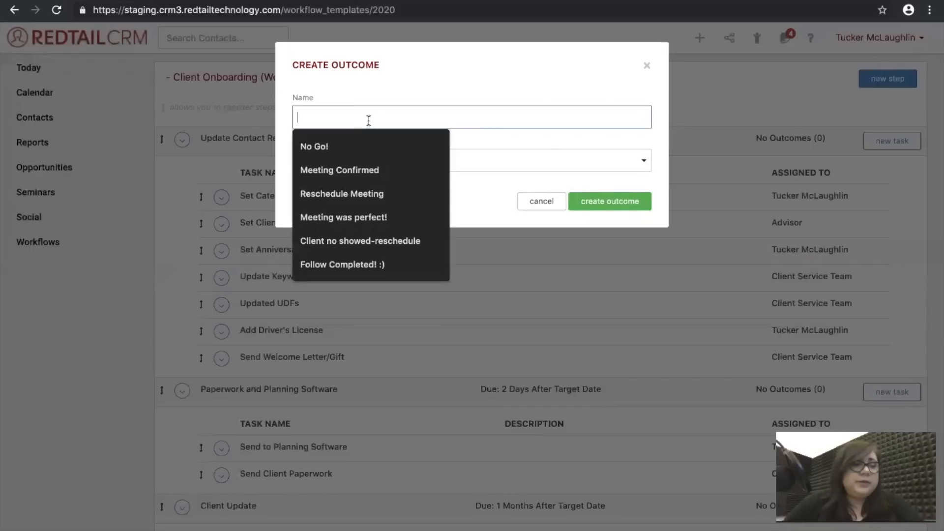
{"action": "key", "text": "ctrl+Left"}
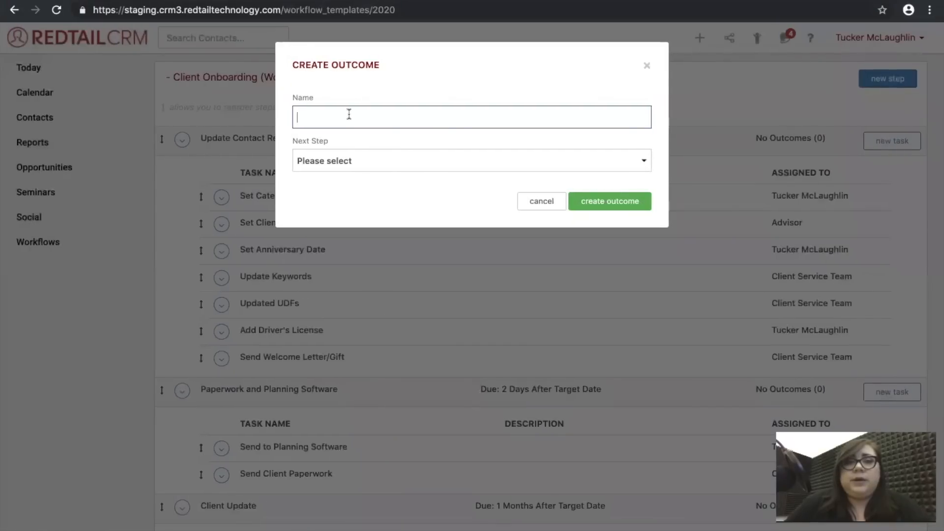
{"action": "left_click", "coordinate": [349, 114]}
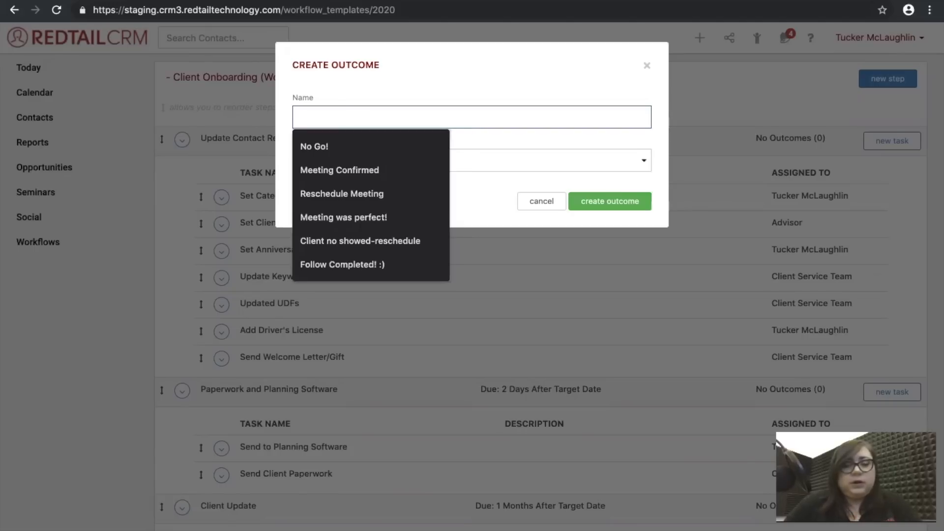
{"action": "type", "text": "Contact Record Updated!"}
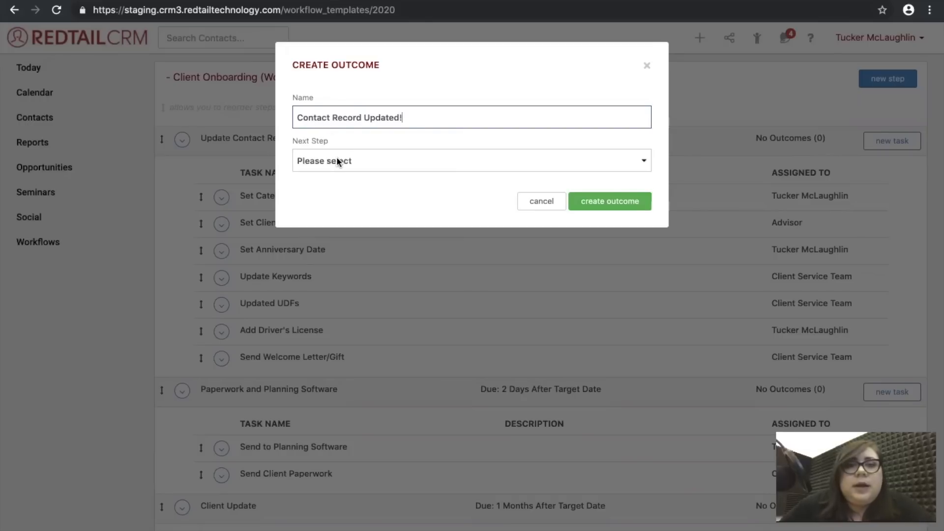
Set Paperwork and Planning Software as the outcome's next step and create the outcome.
{"action": "left_click", "coordinate": [336, 156]}
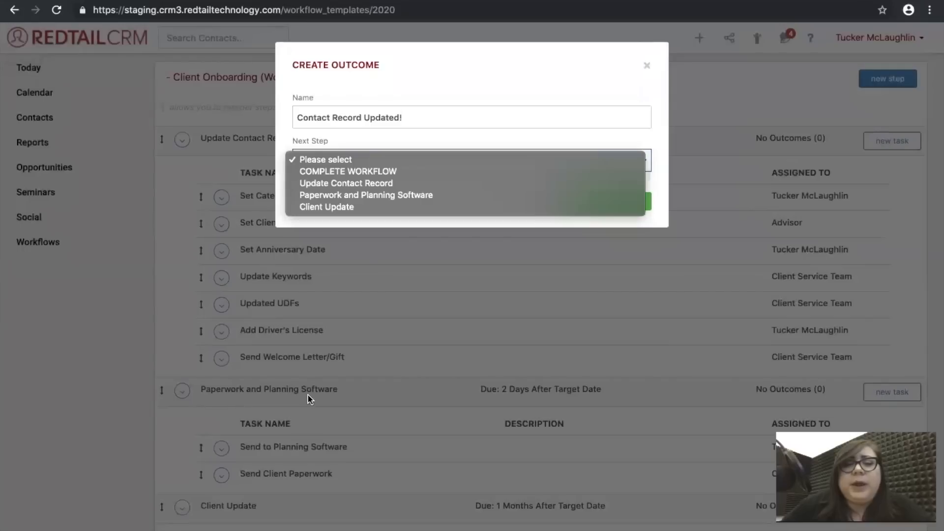
{"action": "left_click", "coordinate": [377, 195]}
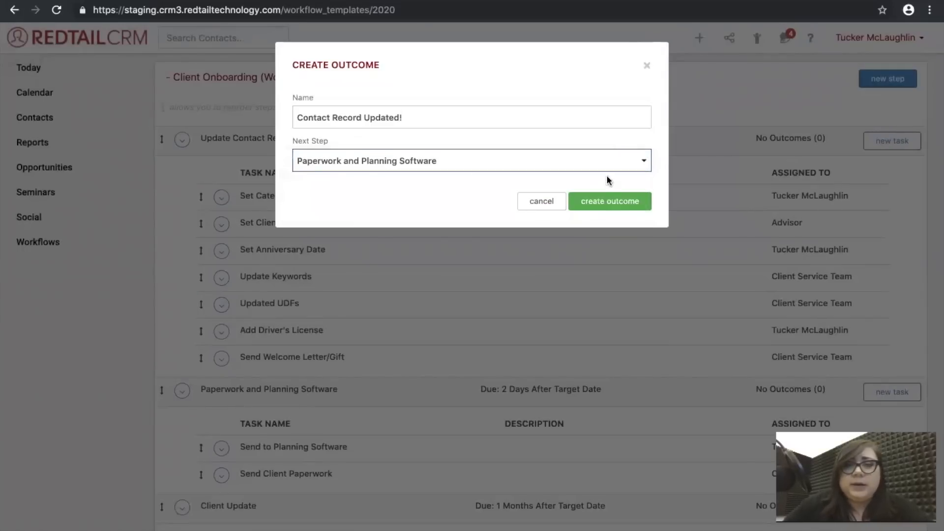
{"action": "left_click", "coordinate": [608, 204]}
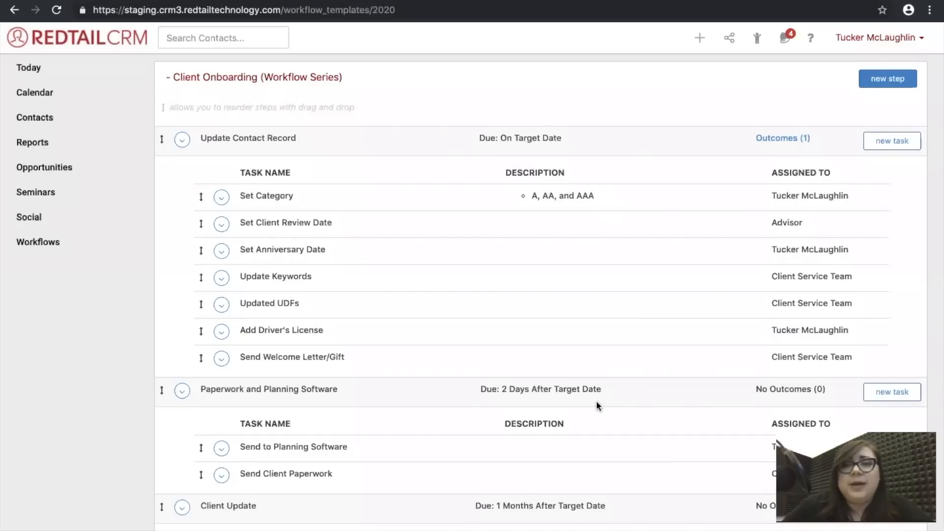
Add a second outcome named "End Workflow" to the Update Contact Record step, with COMPLETE WORKFLOW as its next step.
{"action": "left_click", "coordinate": [182, 141]}
{"action": "left_click", "coordinate": [196, 178]}
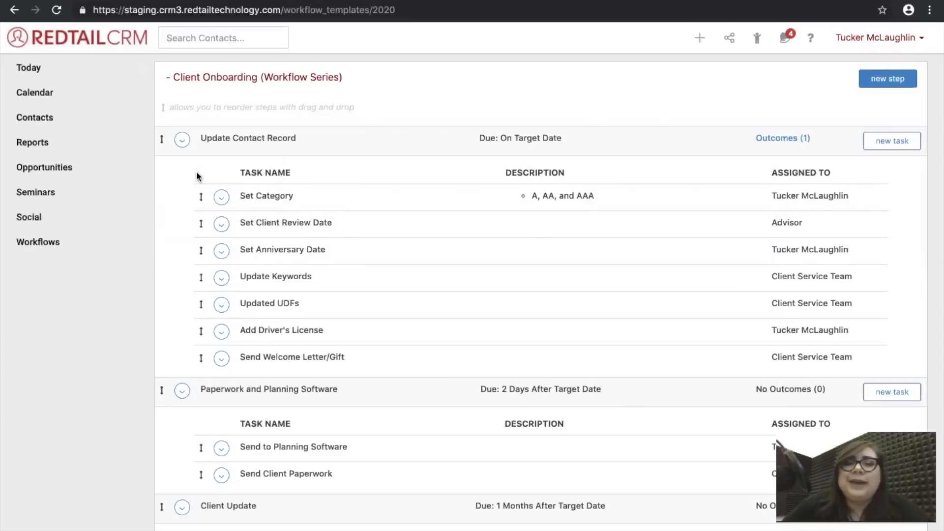
{"action": "left_click", "coordinate": [417, 116]}
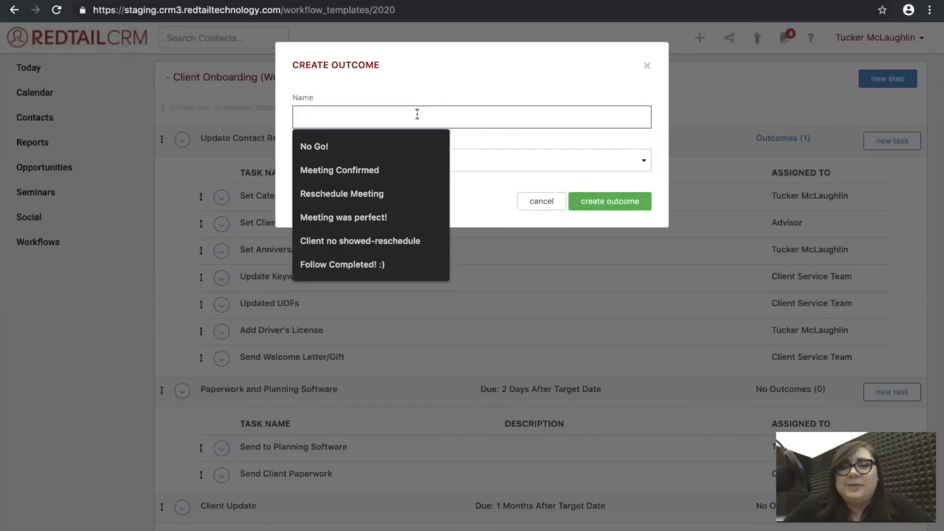
{"action": "key", "text": "ctrl+Left"}
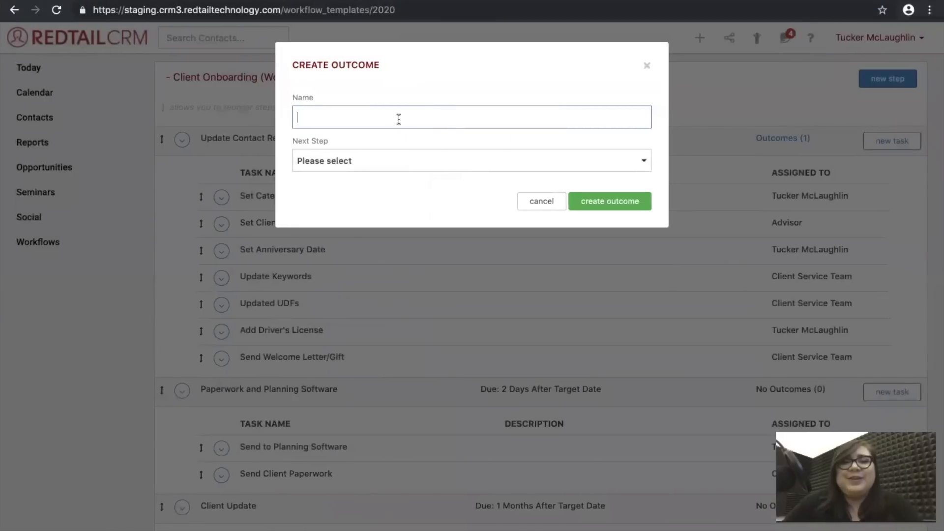
{"action": "left_click", "coordinate": [398, 119]}
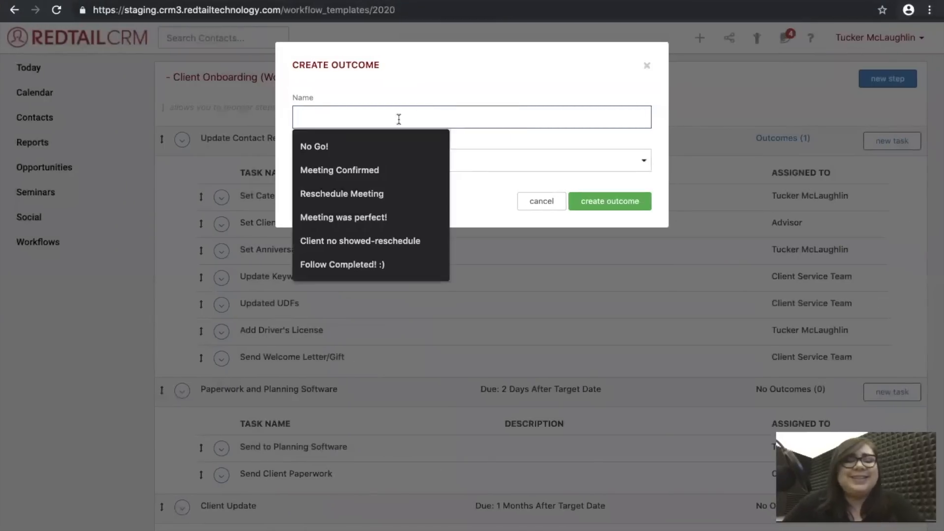
{"action": "type", "text": "End Workflow"}
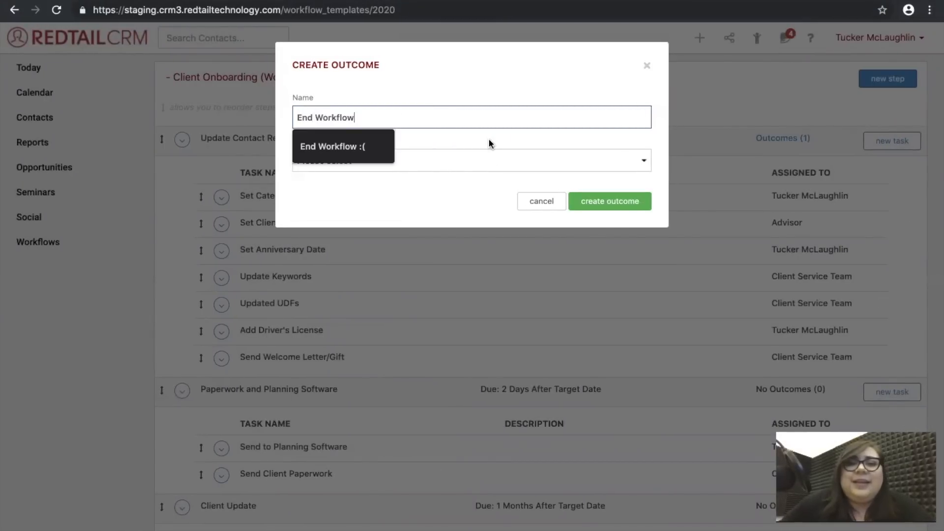
{"action": "left_click", "coordinate": [427, 162]}
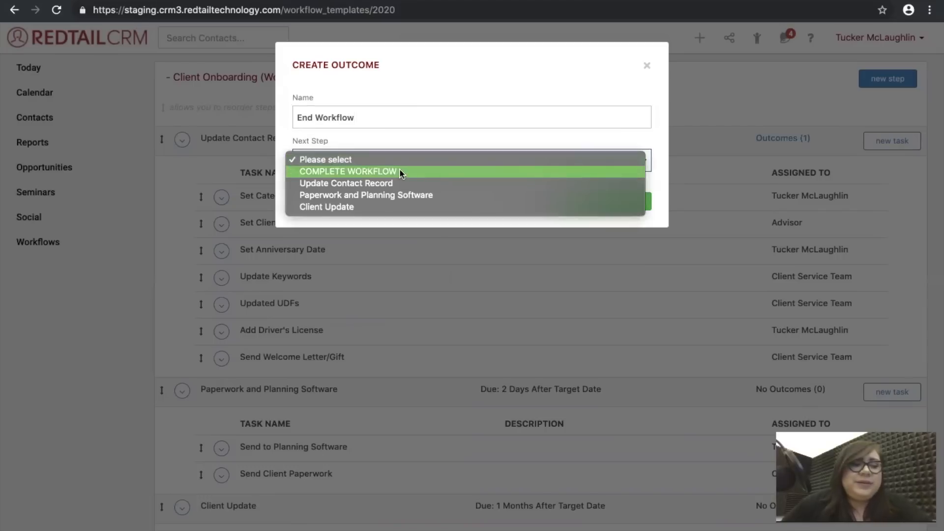
{"action": "left_click", "coordinate": [401, 172]}
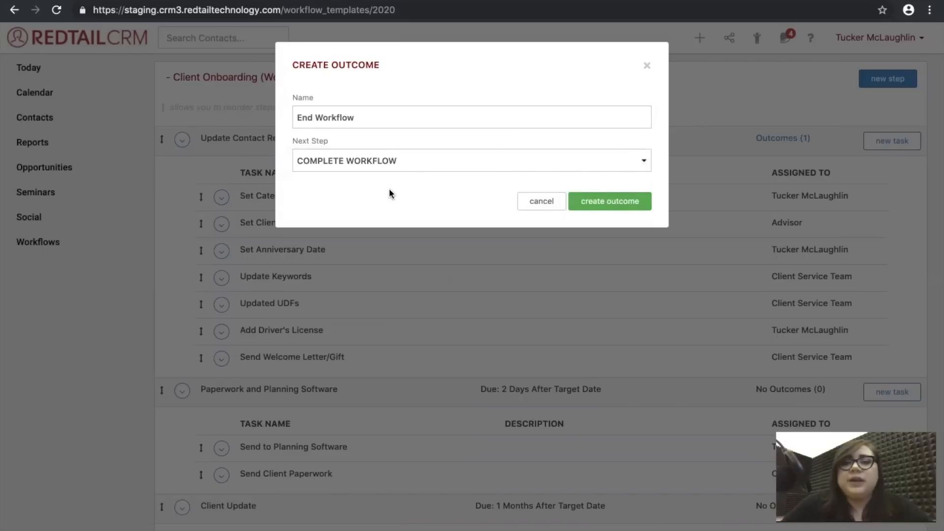
{"action": "left_click", "coordinate": [599, 201]}
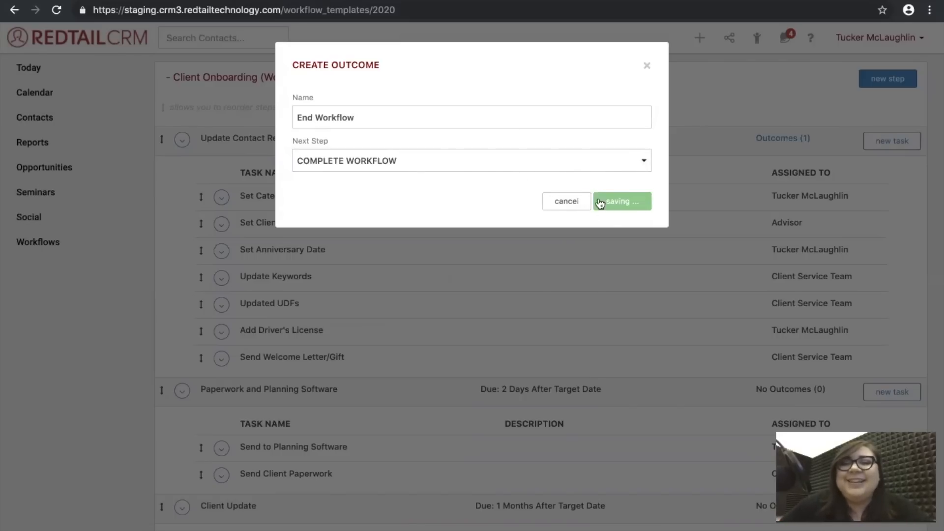
Start a new outcome for the Paperwork and Planning Software step and name it "Client Processed", checking the outline document for the planned outcome.
{"action": "scroll", "coordinate": [599, 201], "scroll_direction": "down", "scroll_amount": 2}
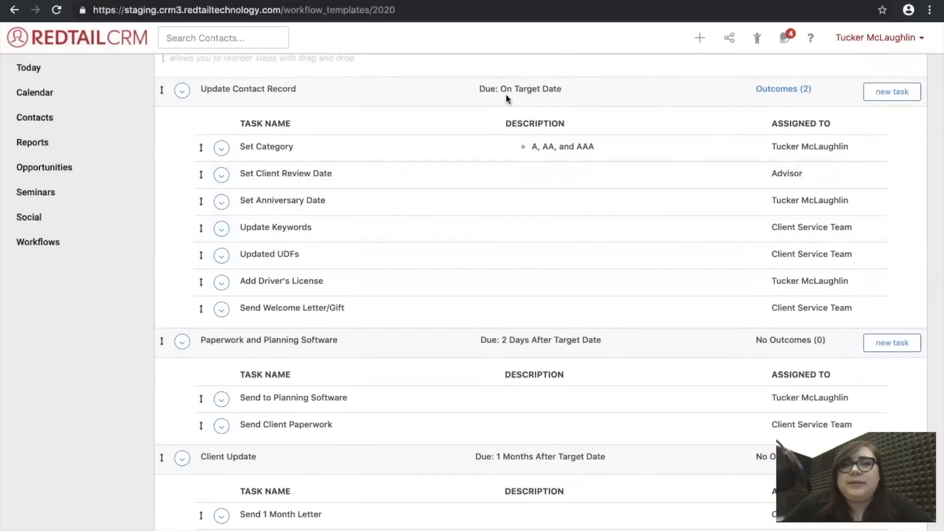
{"action": "scroll", "coordinate": [689, 238], "scroll_direction": "down", "scroll_amount": 1}
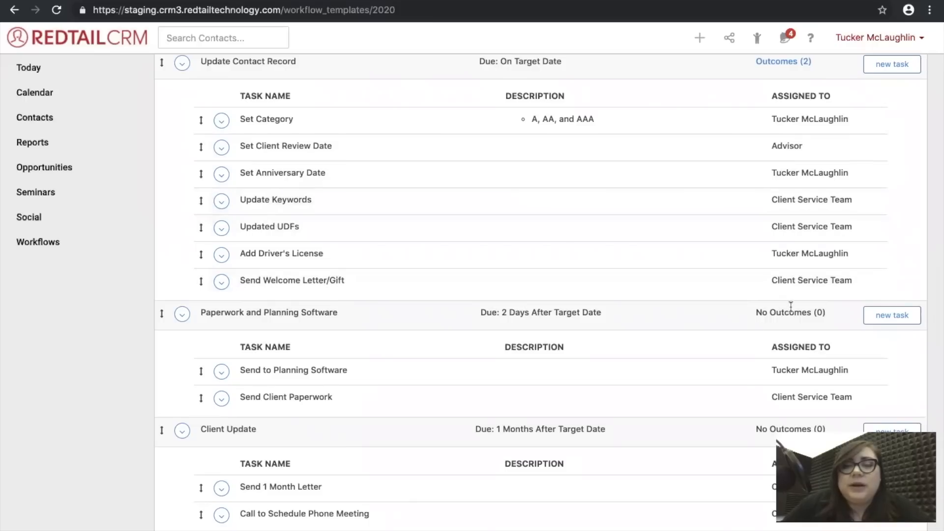
{"action": "left_click", "coordinate": [184, 314]}
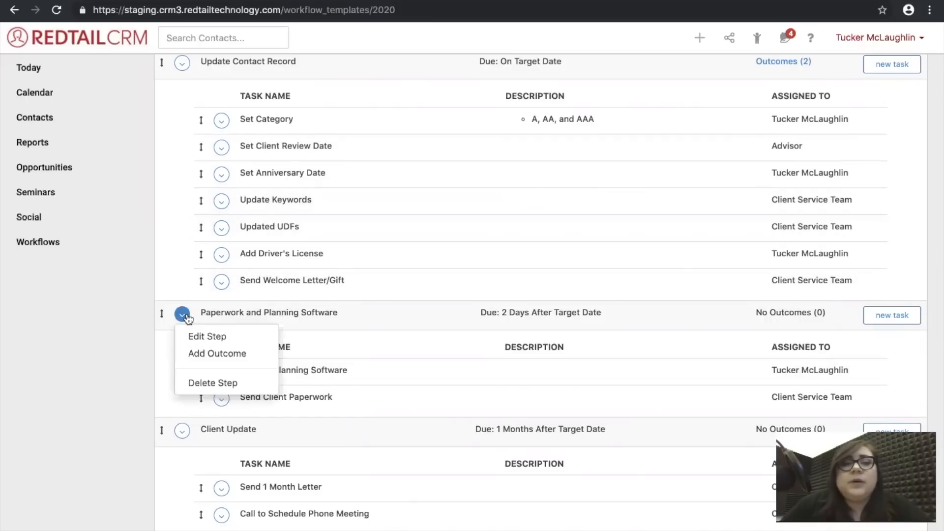
{"action": "left_click", "coordinate": [216, 354]}
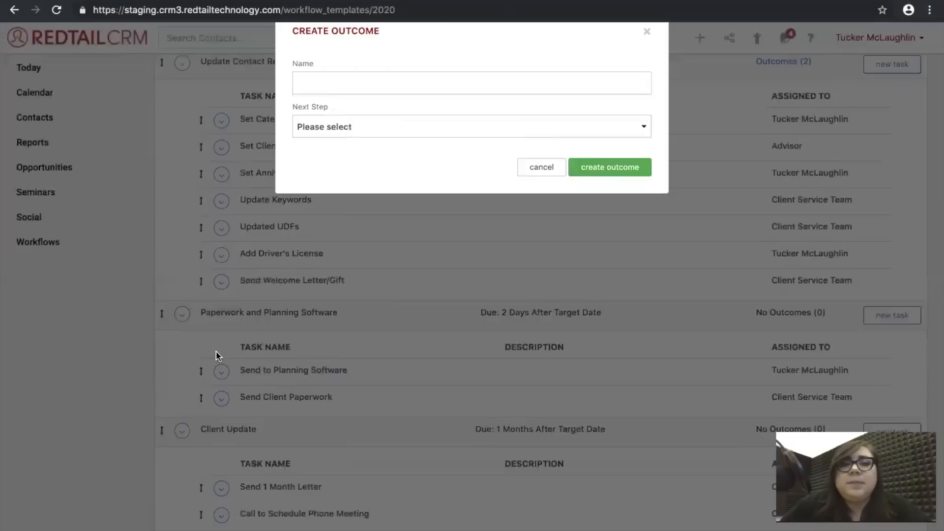
{"action": "left_click", "coordinate": [340, 118]}
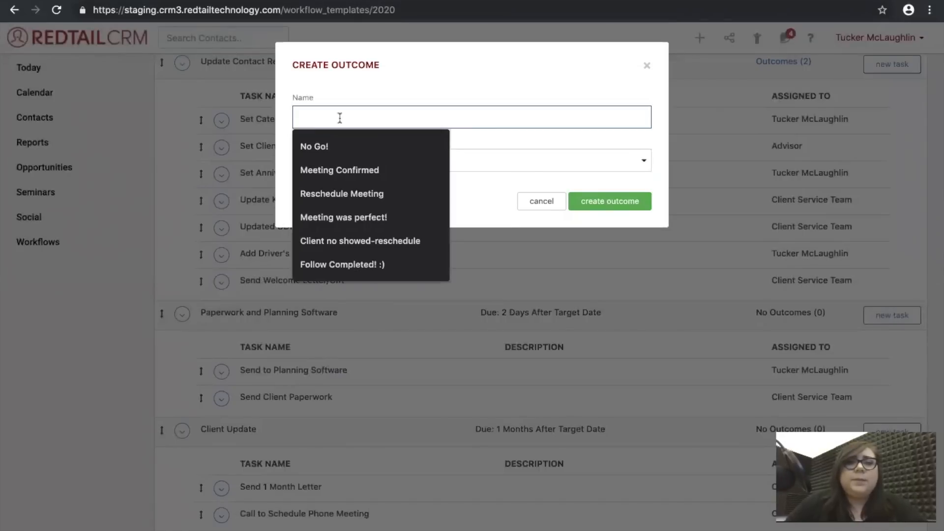
{"action": "key", "text": "ctrl+Left"}
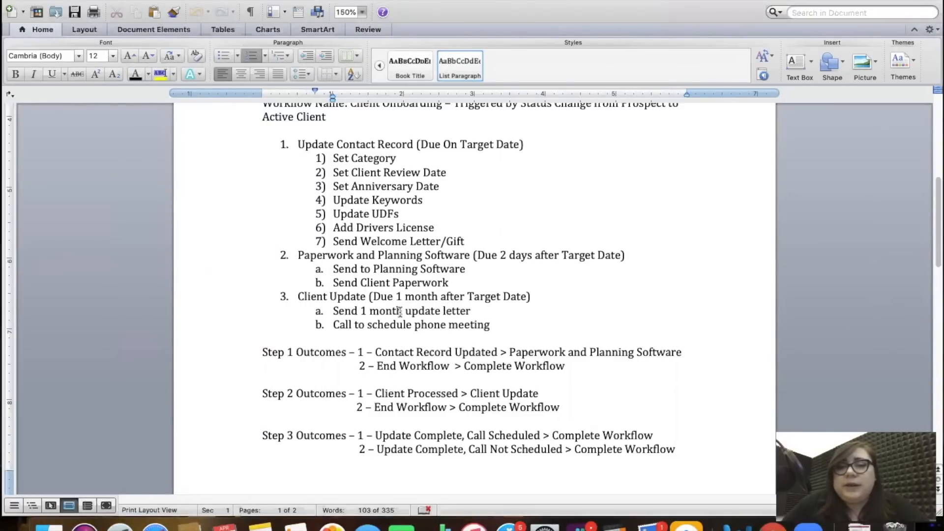
{"action": "key", "text": "ctrl+Right"}
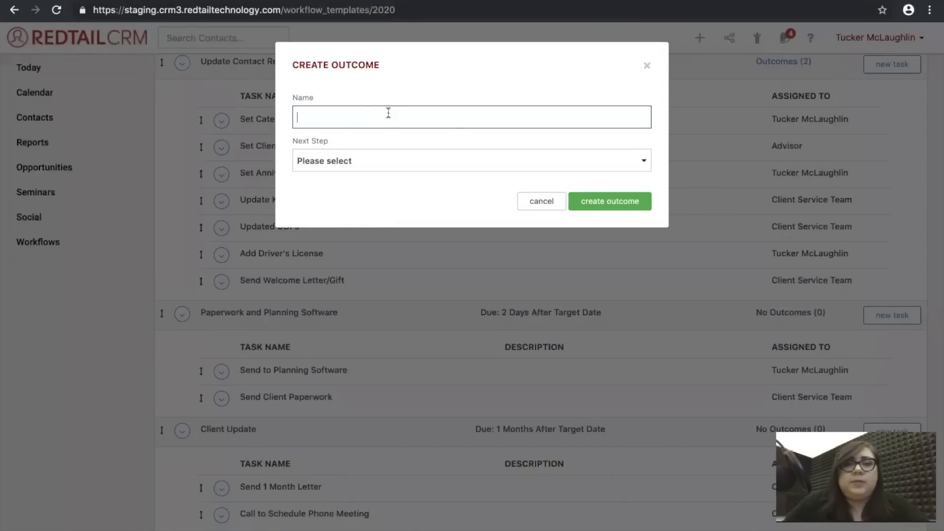
{"action": "left_click", "coordinate": [387, 112]}
{"action": "type", "text": "Client "}
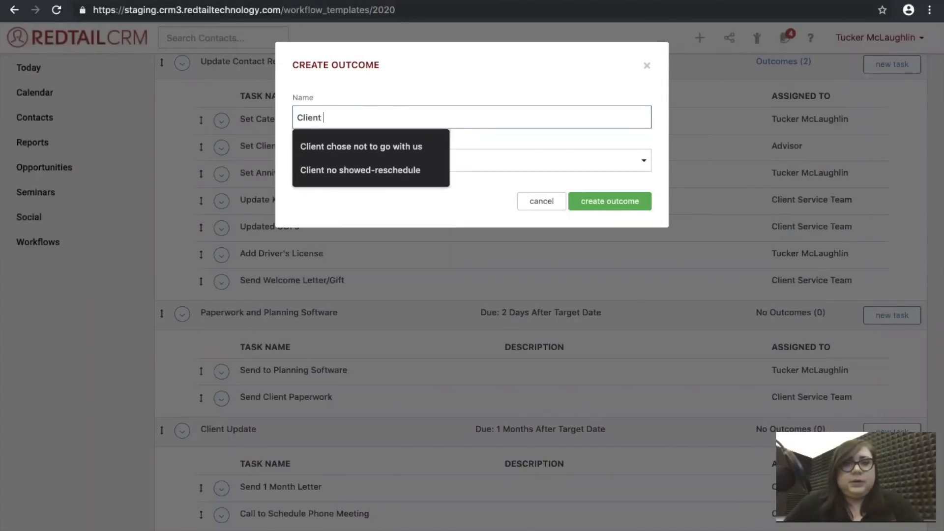
{"action": "type", "text": "Process"}
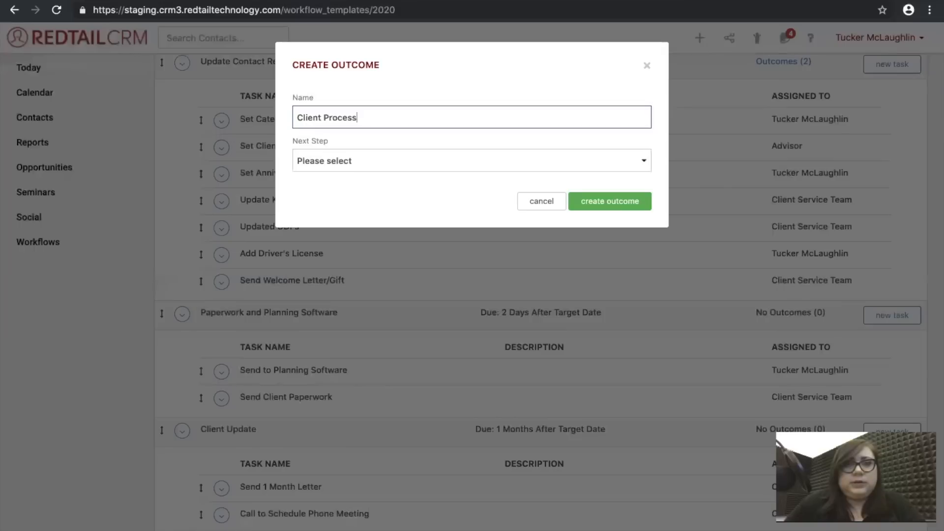
{"action": "type", "text": "ed"}
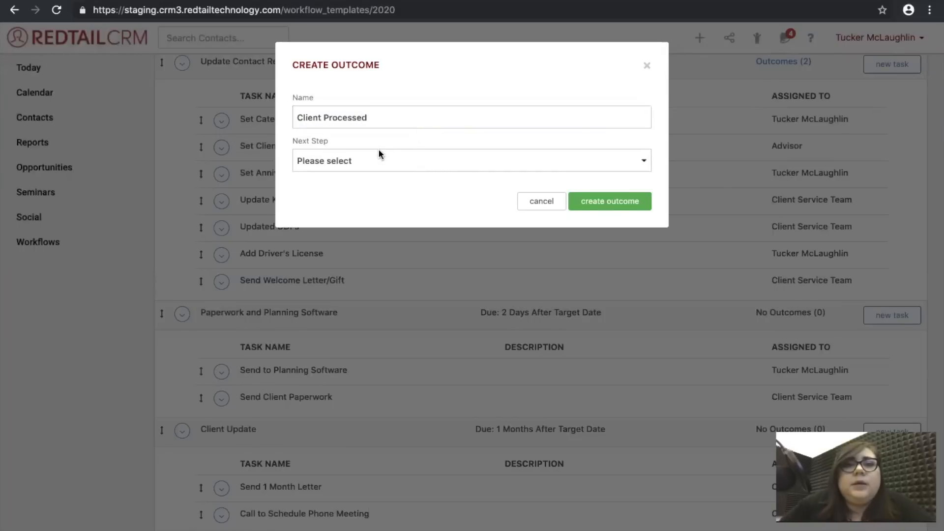
Set Client Update as the next step of the Client Processed outcome and create the outcome.
{"action": "left_click", "coordinate": [379, 153]}
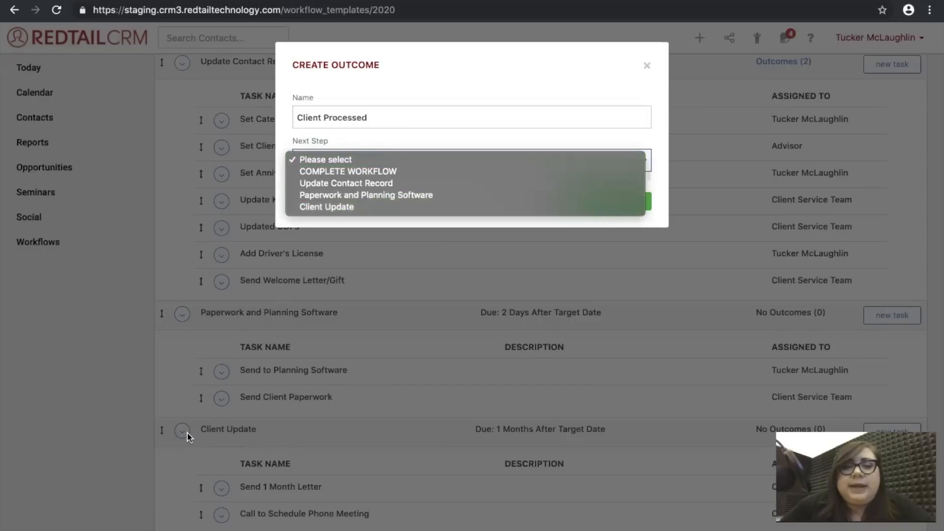
{"action": "left_click", "coordinate": [339, 211]}
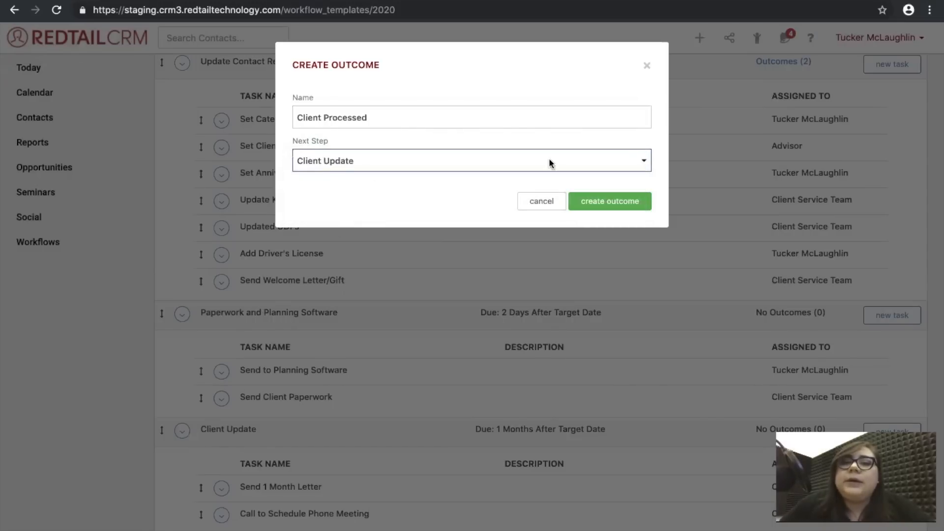
{"action": "left_click", "coordinate": [619, 201]}
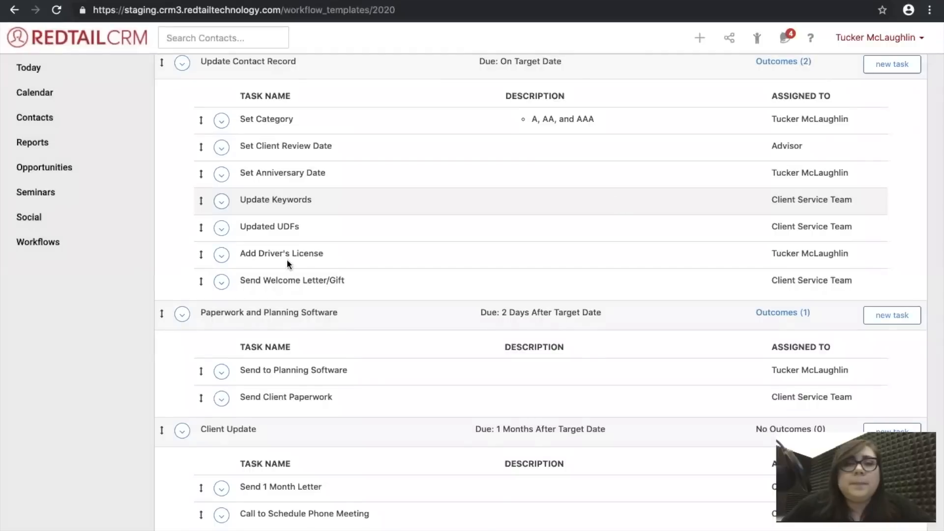
Add a second outcome named "End Workflow" to the Paperwork and Planning Software step, with COMPLETE WORKFLOW as its next step.
{"action": "left_click", "coordinate": [184, 315]}
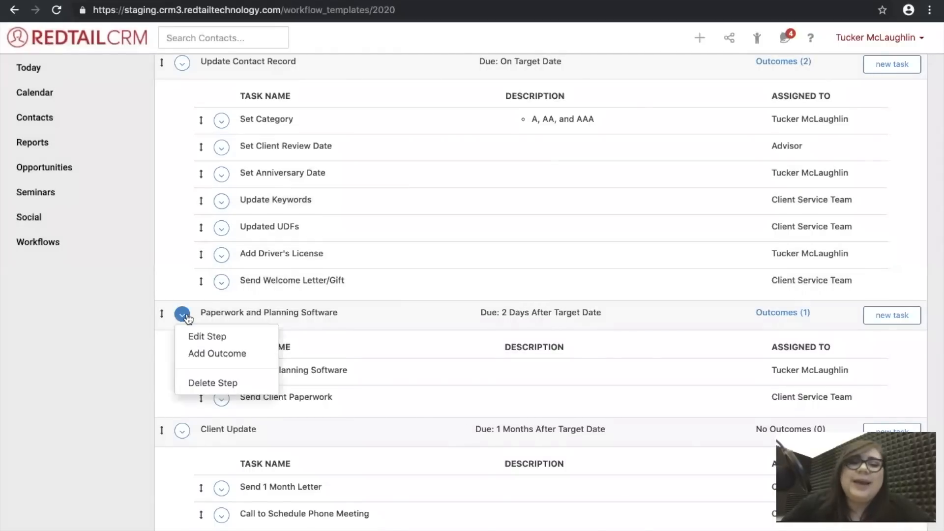
{"action": "left_click", "coordinate": [199, 353]}
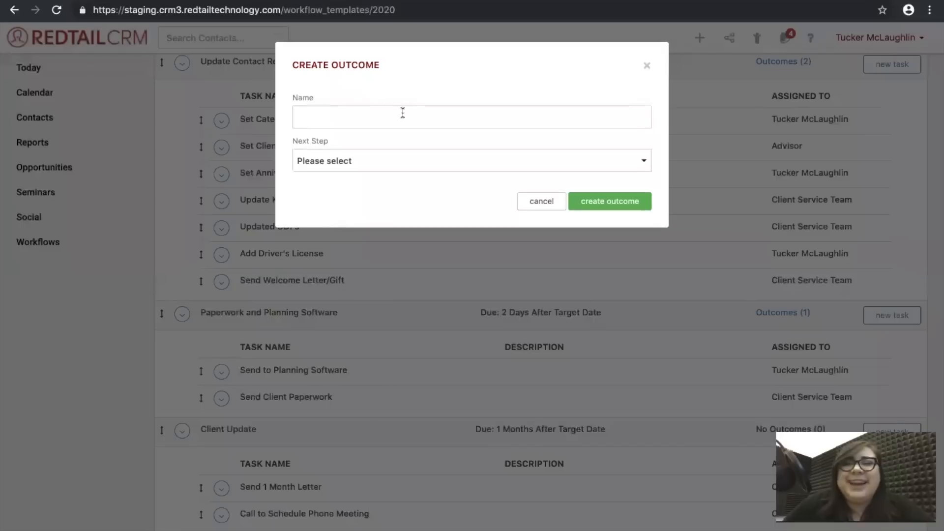
{"action": "left_click", "coordinate": [354, 113]}
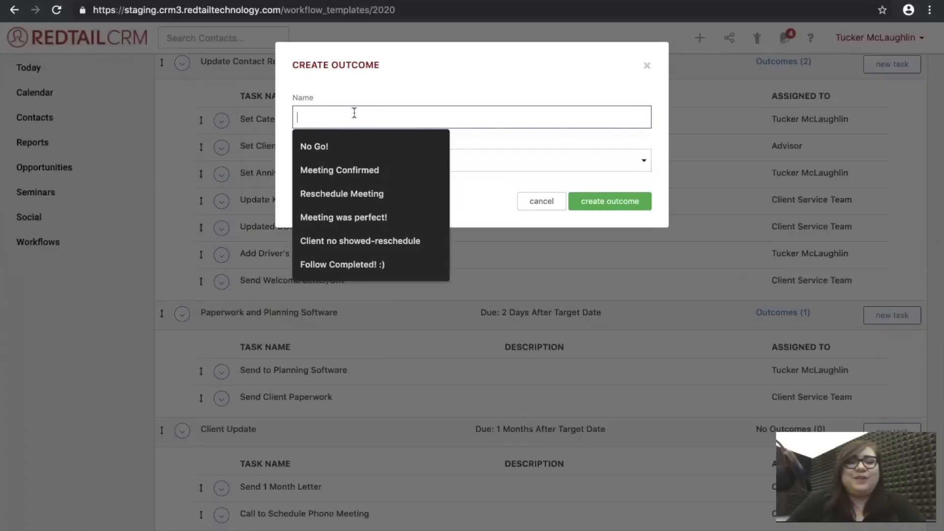
{"action": "type", "text": "End Workflow"}
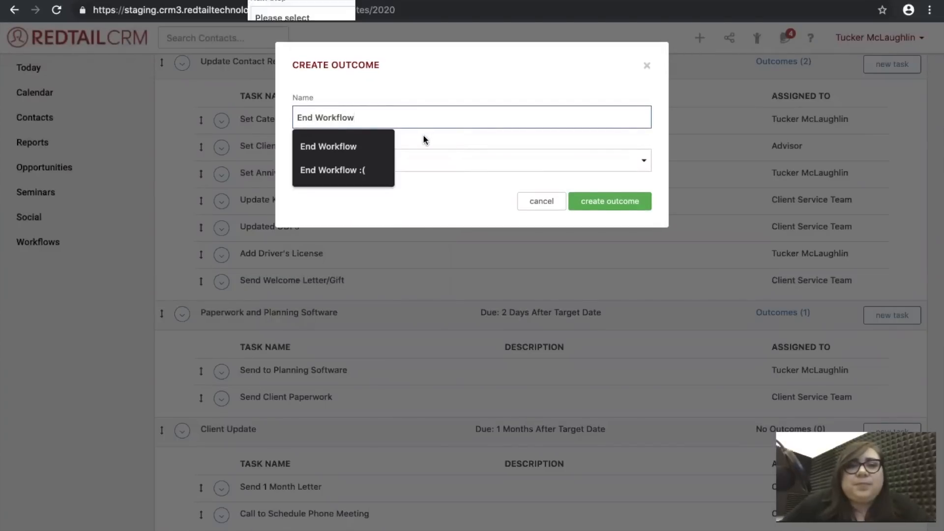
{"action": "left_click", "coordinate": [400, 158]}
{"action": "left_click", "coordinate": [391, 170]}
{"action": "left_click", "coordinate": [596, 205]}
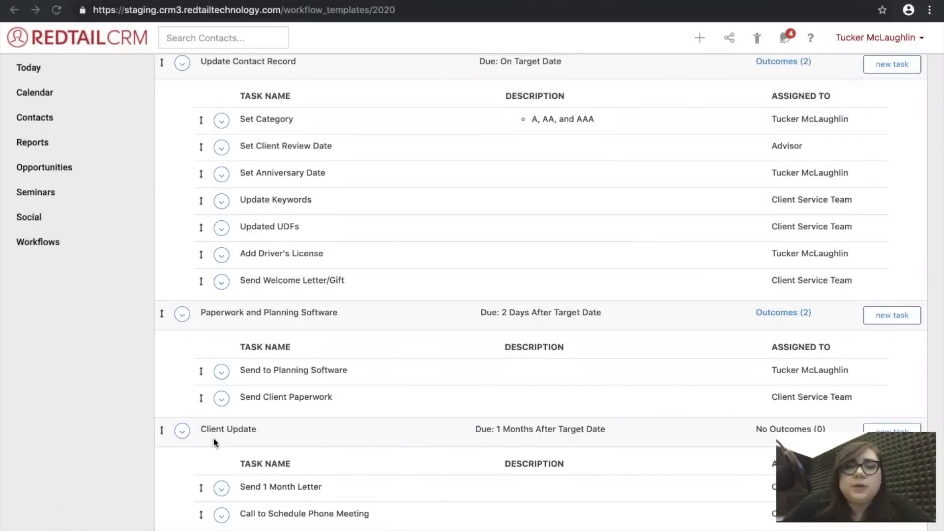
Add an outcome named "Update Complete, Call Scheduled" to the Client Update step, following the outline document, with COMPLETE WORKFLOW as its next step.
{"action": "left_click", "coordinate": [181, 430]}
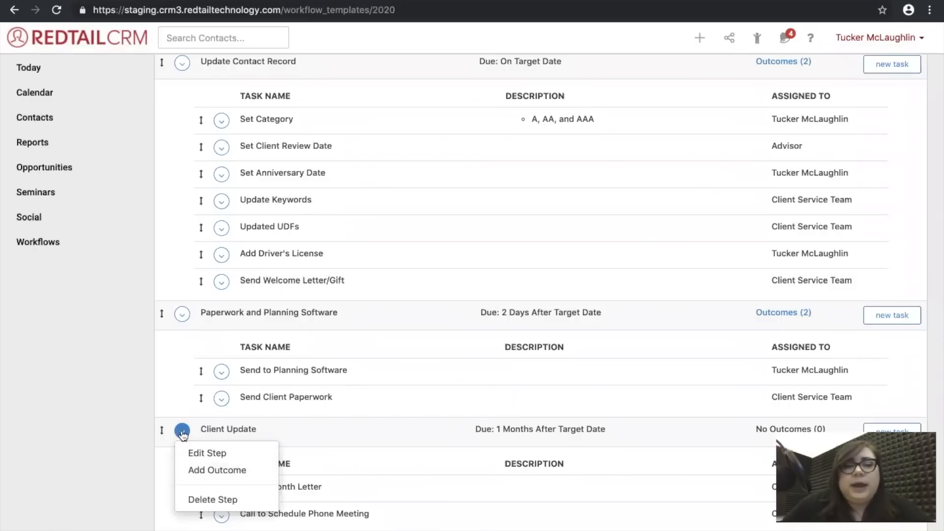
{"action": "left_click", "coordinate": [200, 471]}
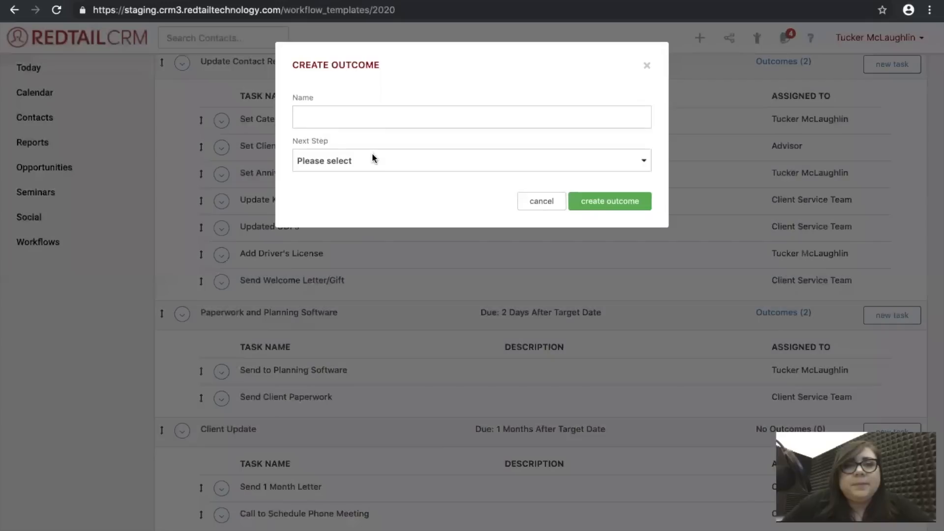
{"action": "left_click", "coordinate": [333, 117]}
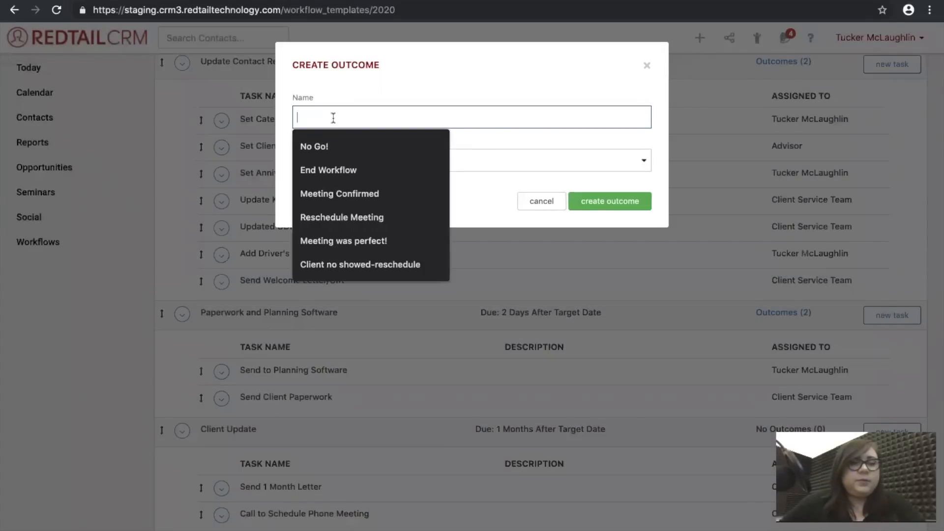
{"action": "key", "text": "ctrl+Left"}
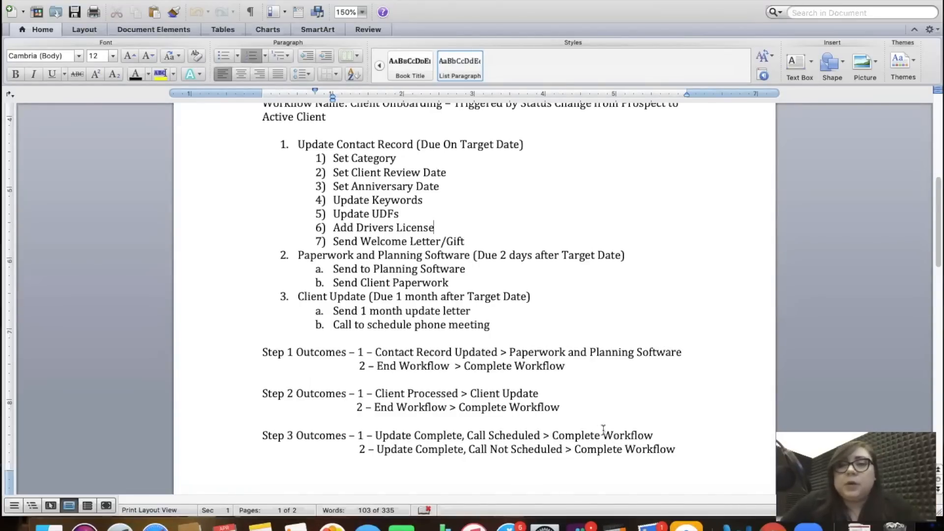
{"action": "key", "text": "ctrl+Right"}
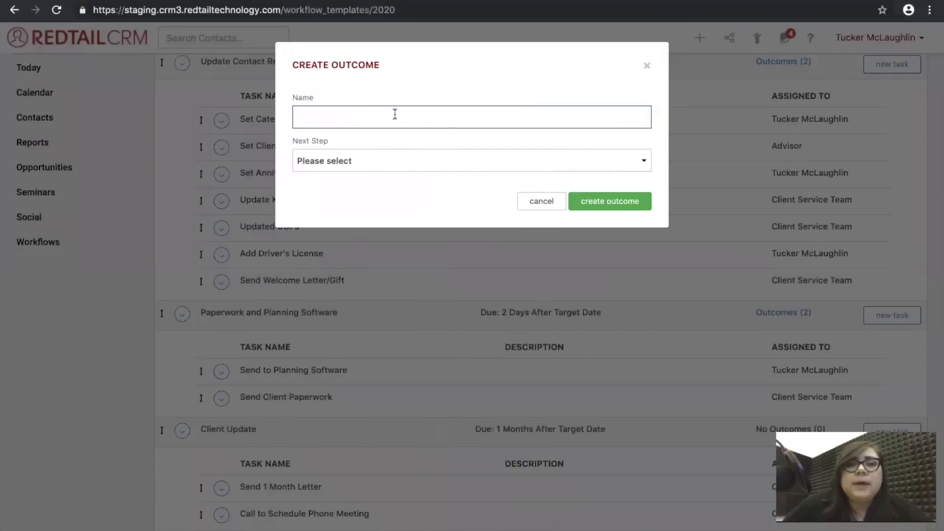
{"action": "left_click", "coordinate": [394, 114]}
{"action": "key", "text": "Escape"}
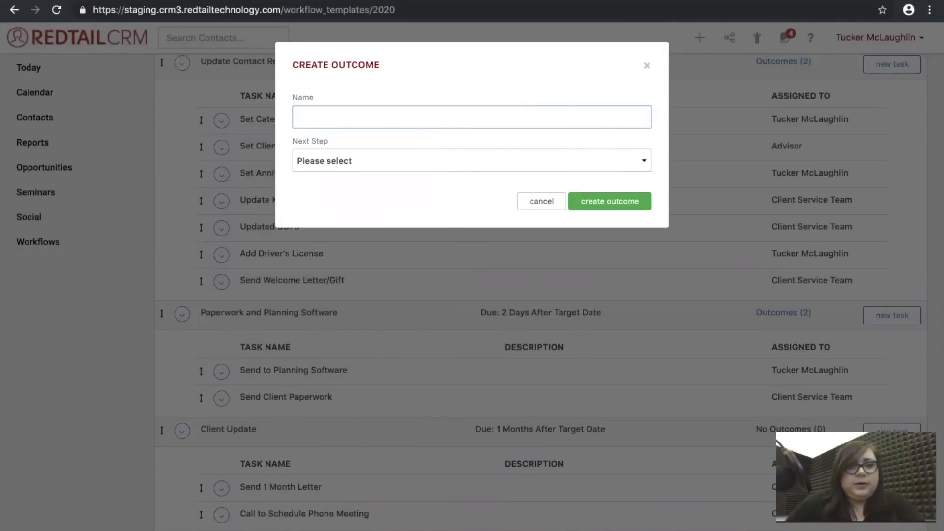
{"action": "type", "text": "Update Complete, Call Scheduled"}
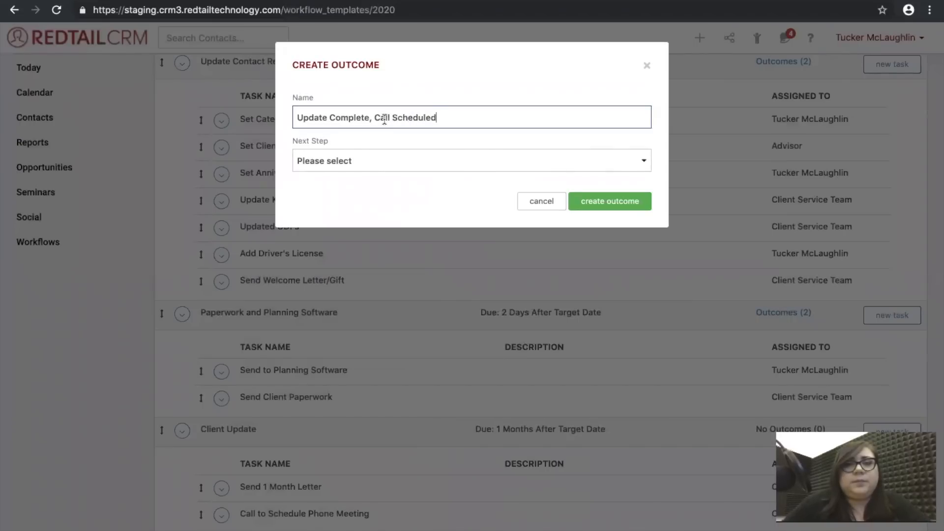
{"action": "left_click", "coordinate": [363, 162]}
{"action": "left_click", "coordinate": [358, 171]}
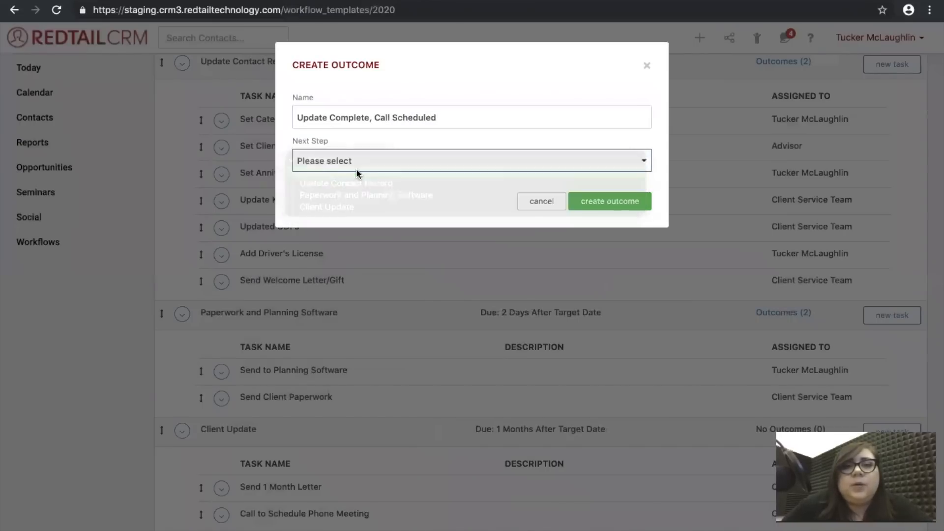
{"action": "left_click", "coordinate": [606, 206]}
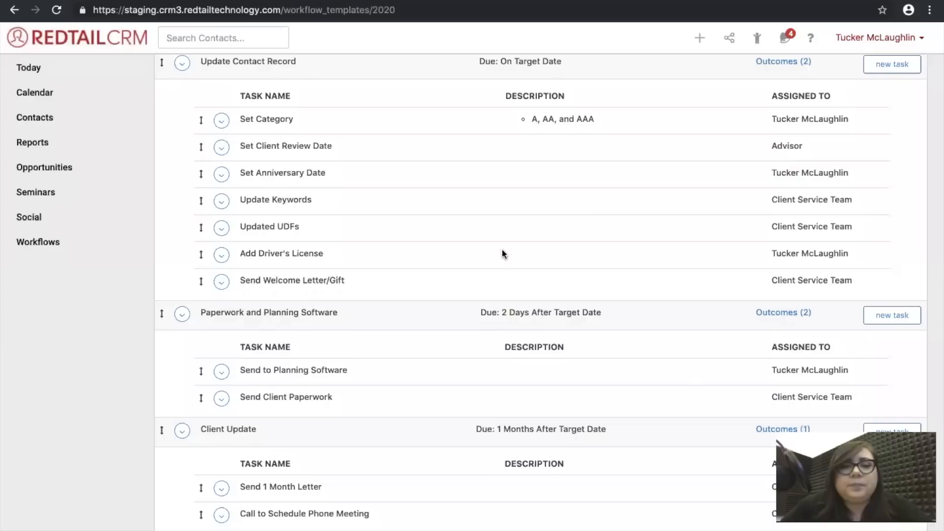
Add a second outcome named "Update Complete, Call NOT scheduled" to the Client Update step, with COMPLETE WORKFLOW as its next step.
{"action": "left_click", "coordinate": [181, 430]}
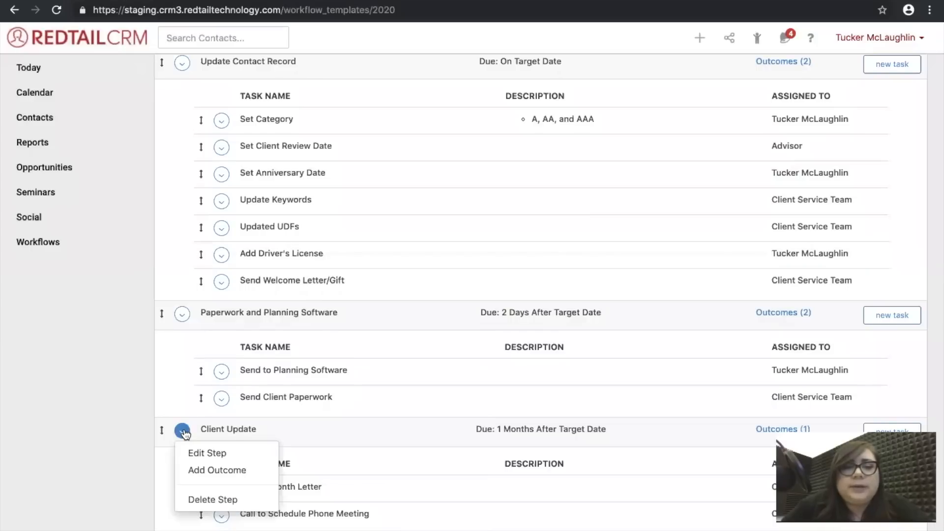
{"action": "left_click", "coordinate": [200, 471]}
{"action": "left_click", "coordinate": [328, 114]}
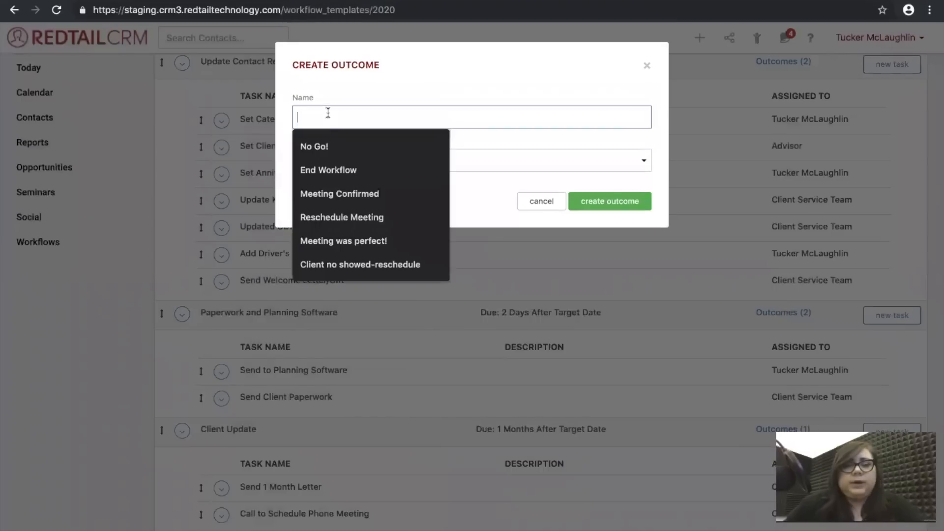
{"action": "type", "text": "Update"}
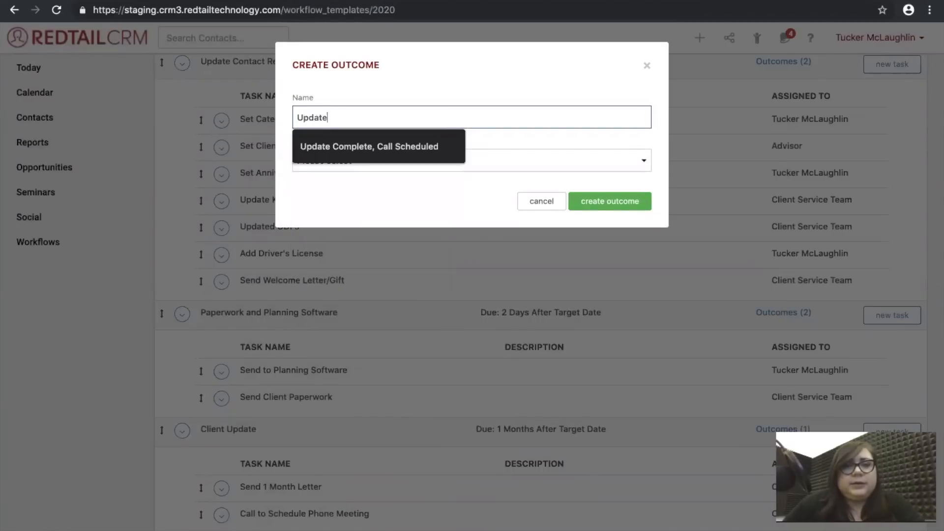
{"action": "type", "text": " Complet"}
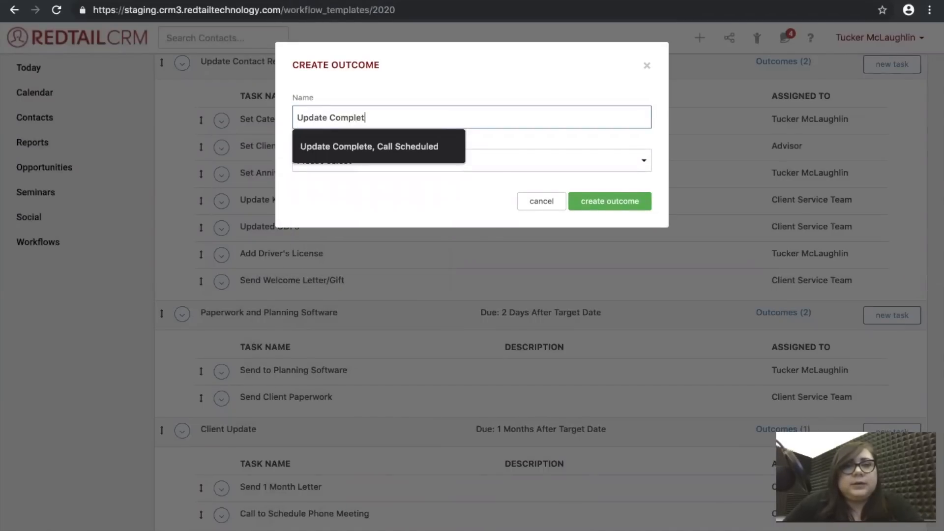
{"action": "type", "text": "e, Call "}
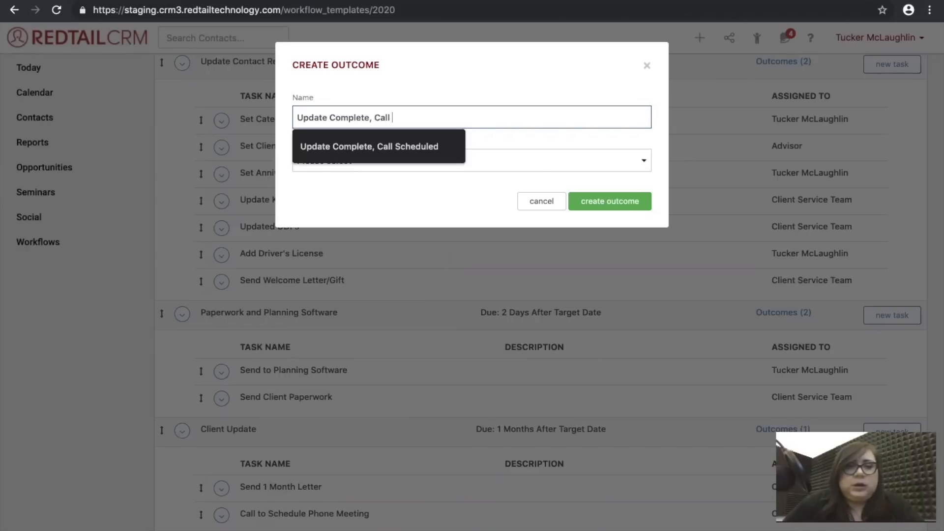
{"action": "type", "text": "NOT scheduled"}
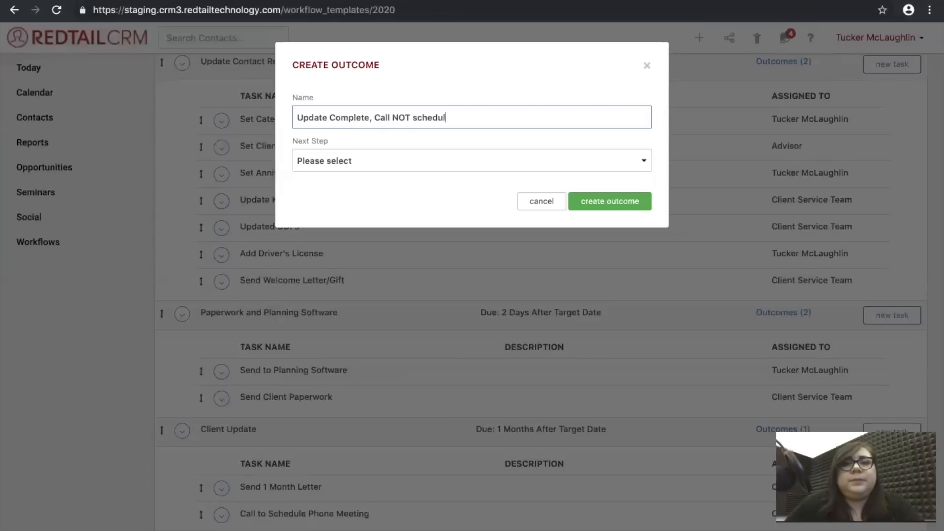
{"action": "left_click", "coordinate": [330, 163]}
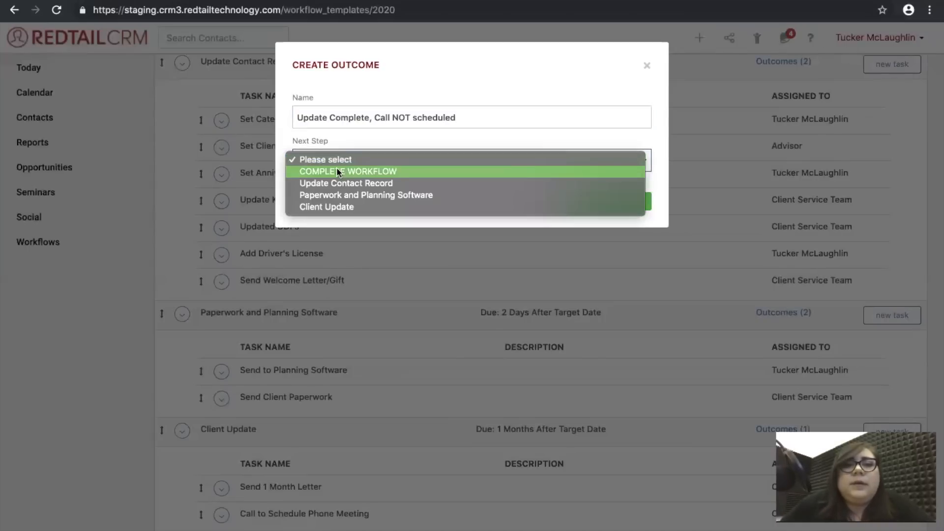
{"action": "left_click", "coordinate": [339, 171]}
{"action": "left_click", "coordinate": [610, 203]}
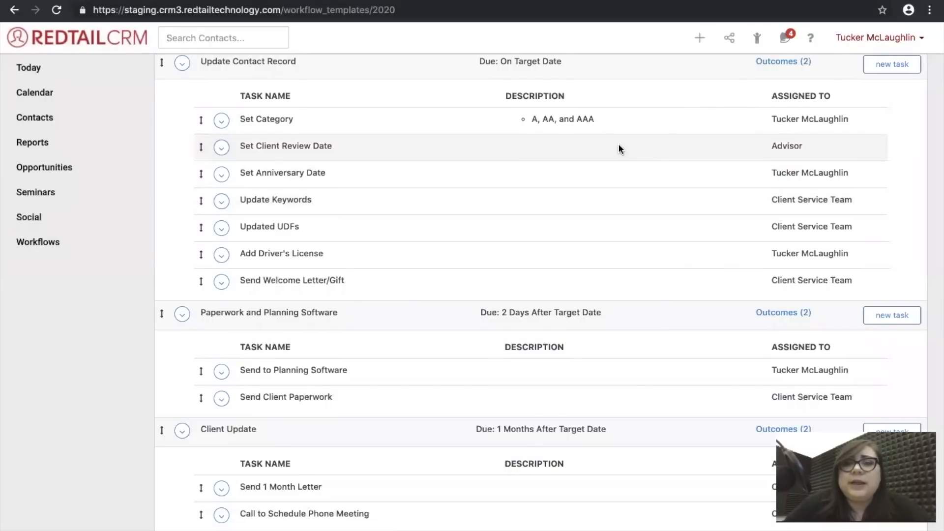
Switch to the Word outline and examine the Client Meeting workflow's steps, due dates, tasks and outcomes, then return to Redtail CRM.
{"action": "scroll", "coordinate": [619, 149], "scroll_direction": "up", "scroll_amount": 1}
{"action": "scroll", "coordinate": [618, 149], "scroll_direction": "up", "scroll_amount": 3}
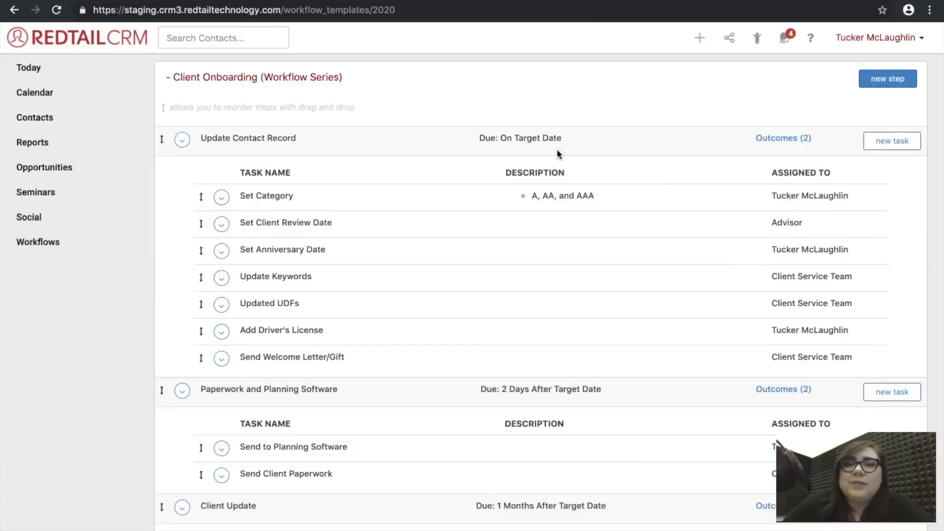
{"action": "key", "text": "ctrl+Left"}
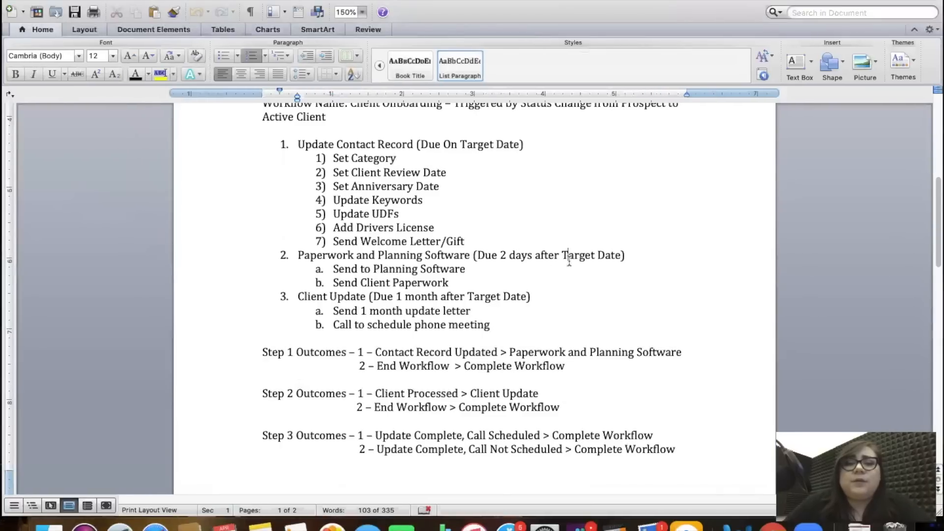
{"action": "scroll", "coordinate": [568, 261], "scroll_direction": "down", "scroll_amount": 10}
{"action": "scroll", "coordinate": [568, 260], "scroll_direction": "down", "scroll_amount": 6}
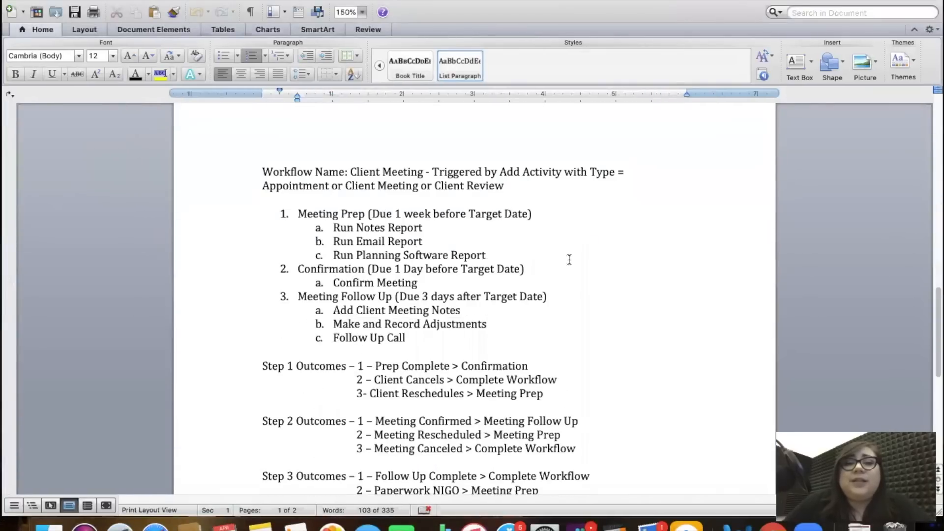
{"action": "scroll", "coordinate": [568, 260], "scroll_direction": "up", "scroll_amount": 2}
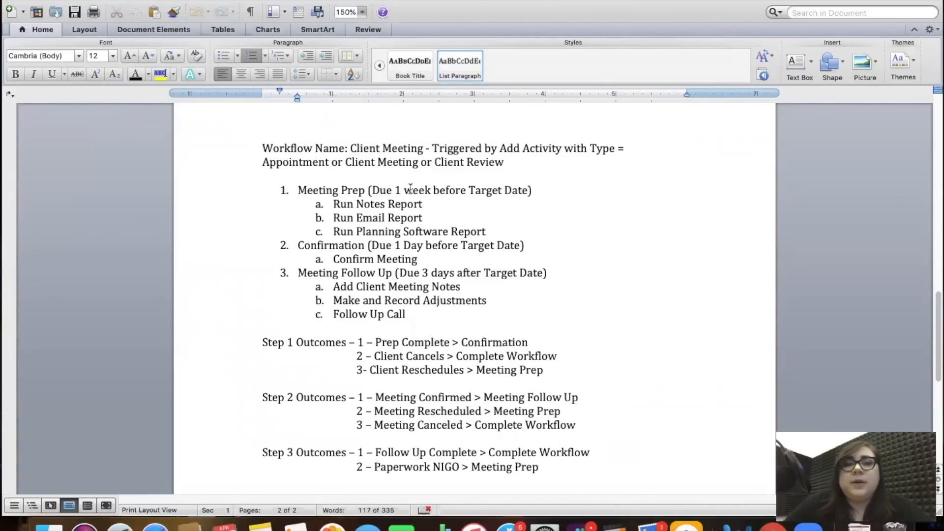
{"action": "key", "text": "ctrl+Right"}
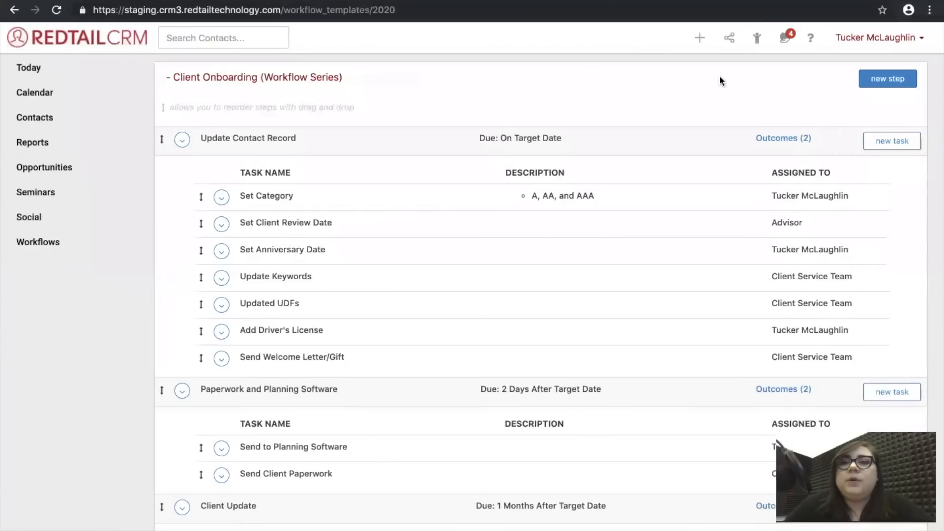
Start a new workflow template from the account's workflow templates and name it "- Client Meeting (Workflow Series)".
{"action": "left_click", "coordinate": [892, 39]}
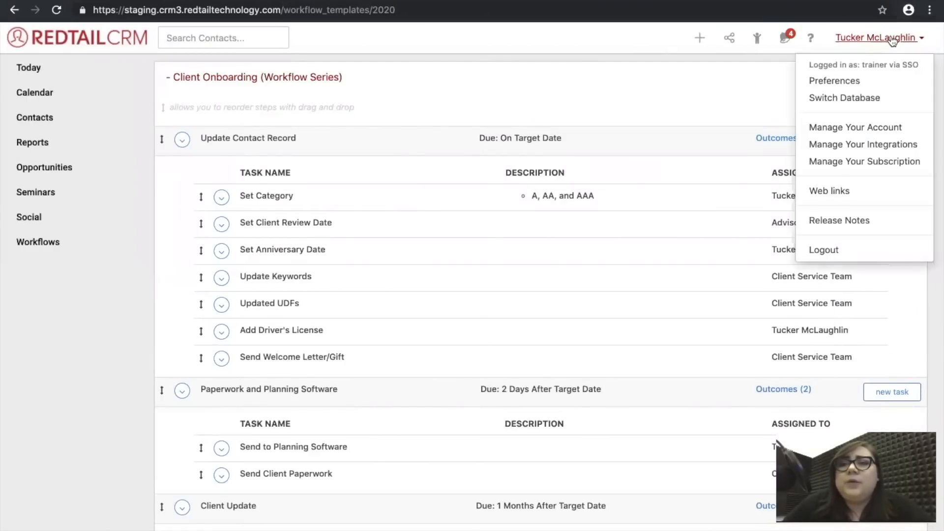
{"action": "left_click", "coordinate": [871, 127]}
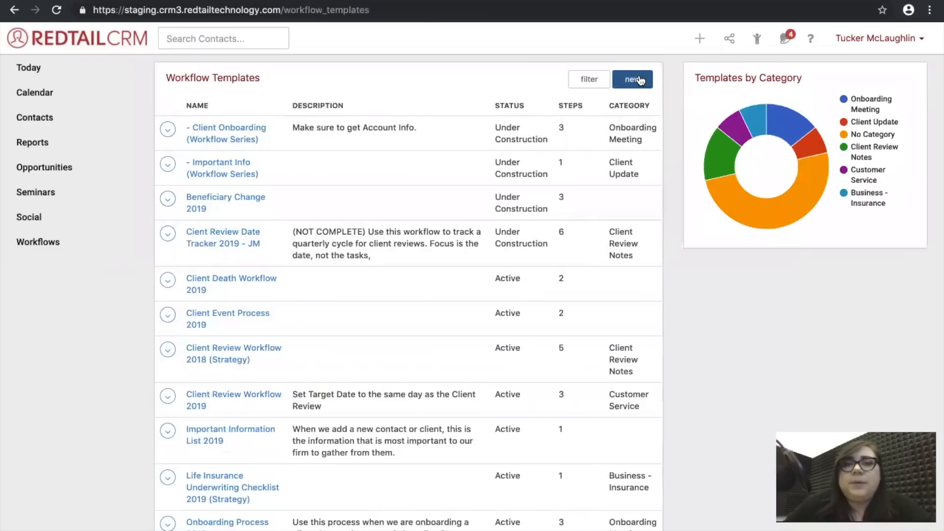
{"action": "left_click", "coordinate": [642, 81]}
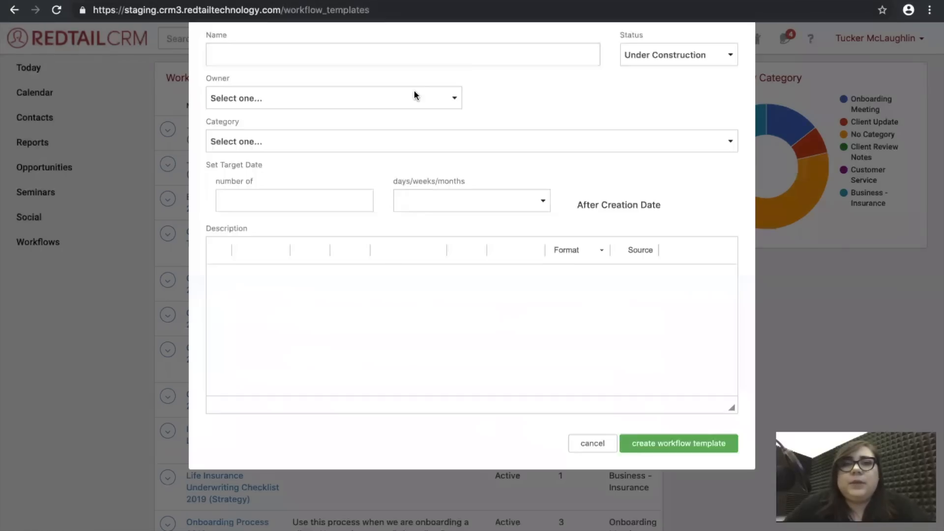
{"action": "left_click", "coordinate": [344, 111]}
{"action": "type", "text": "-"}
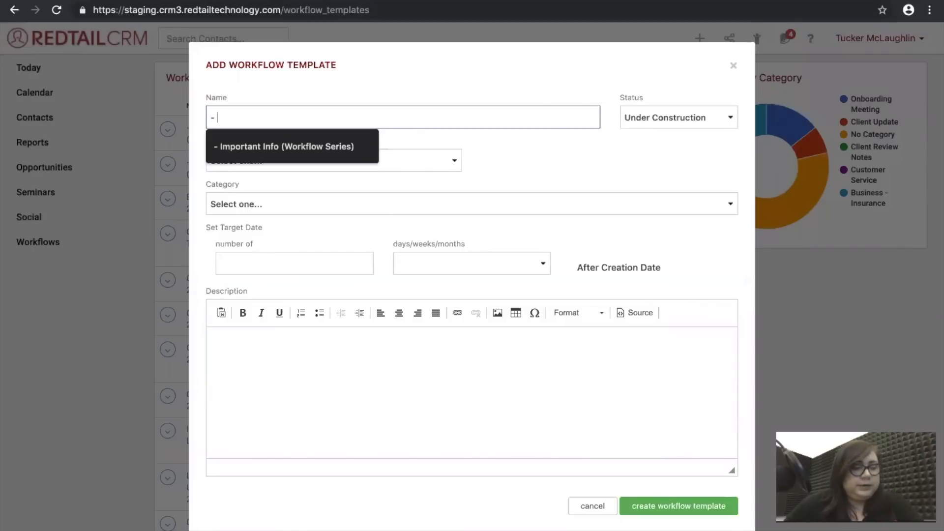
{"action": "type", "text": " Client Meetin"}
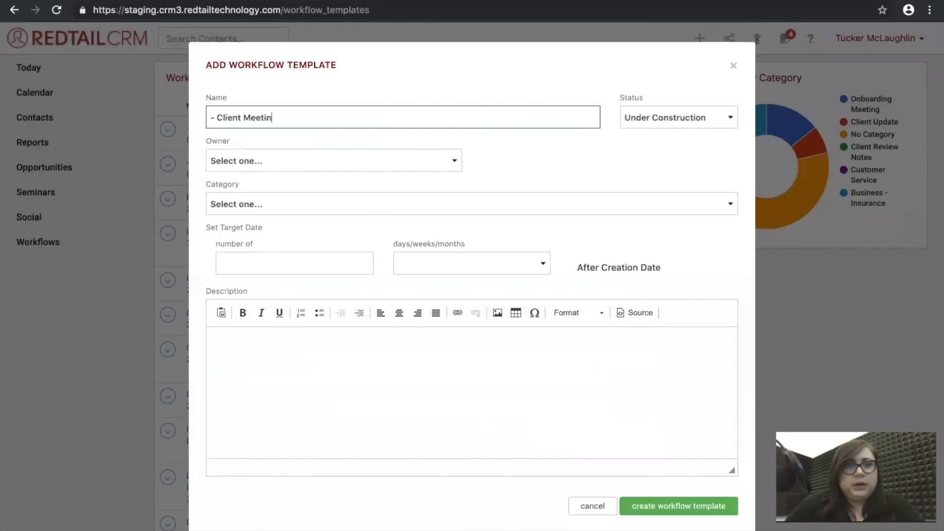
{"action": "type", "text": "g (Workf"}
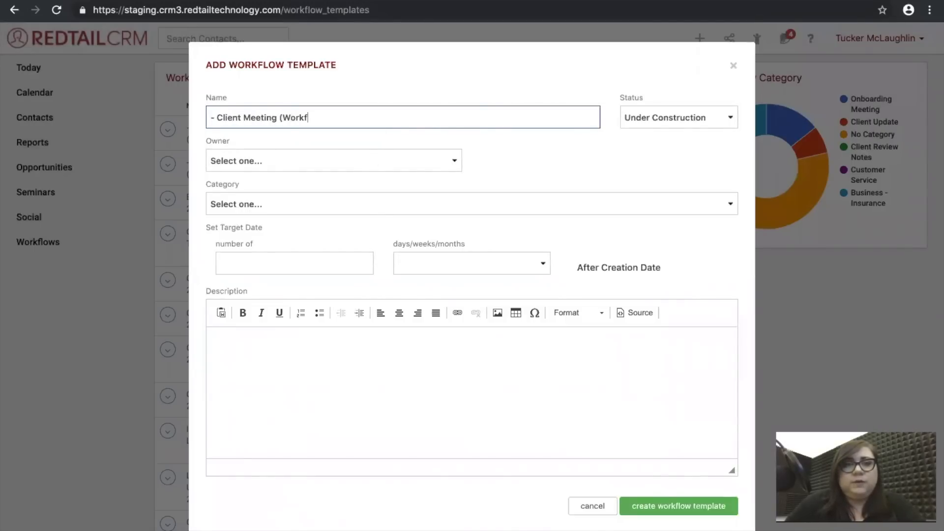
{"action": "type", "text": "low Series"}
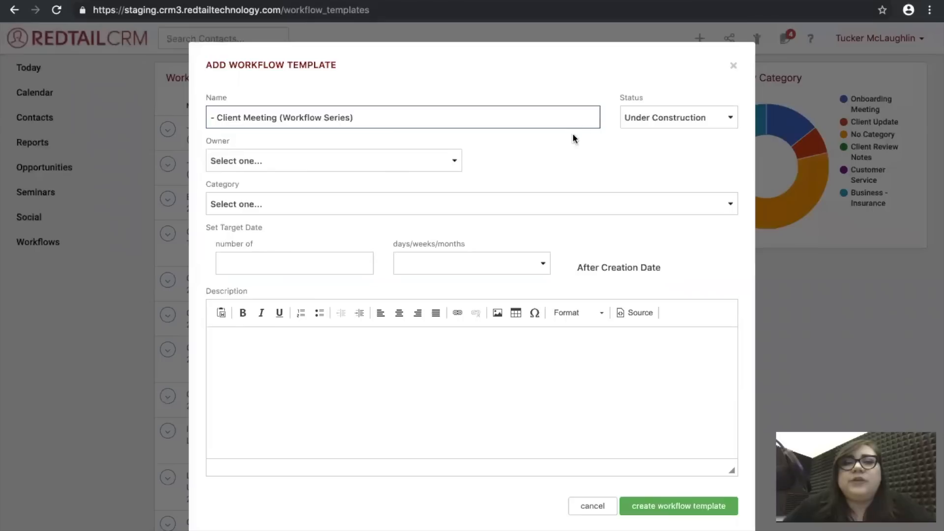
Make the Advisor role the template's owner and set its category to Client Meeting Notes, leaving the status as Under Construction.
{"action": "left_click", "coordinate": [344, 158]}
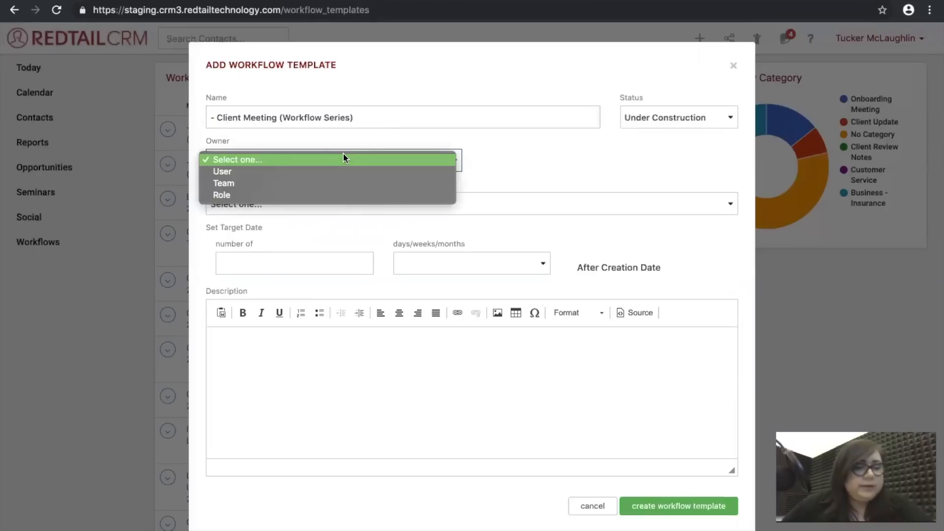
{"action": "left_click", "coordinate": [317, 195]}
{"action": "left_click", "coordinate": [520, 164]}
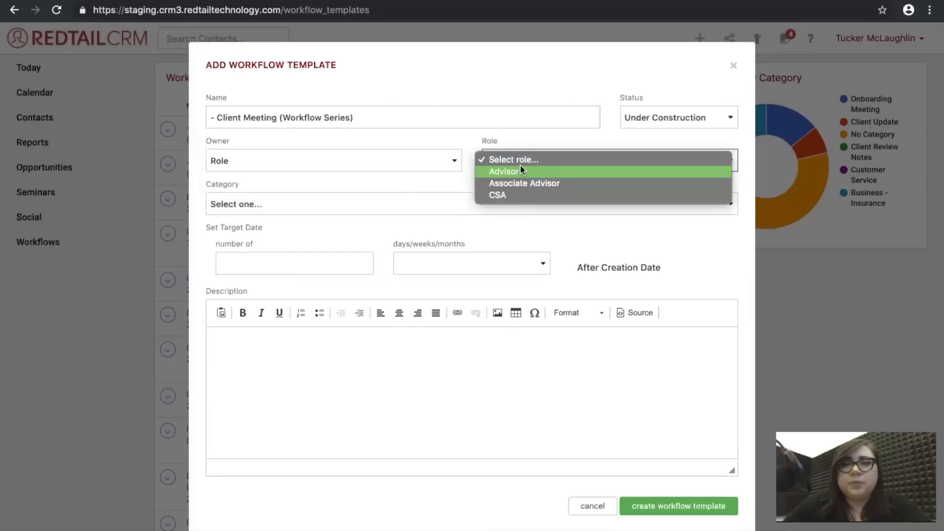
{"action": "left_click", "coordinate": [515, 172]}
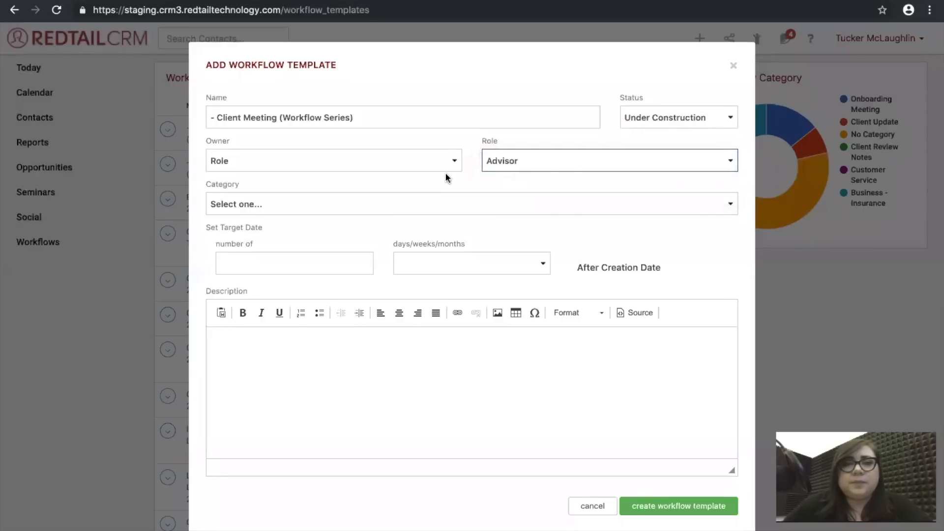
{"action": "left_click", "coordinate": [359, 209]}
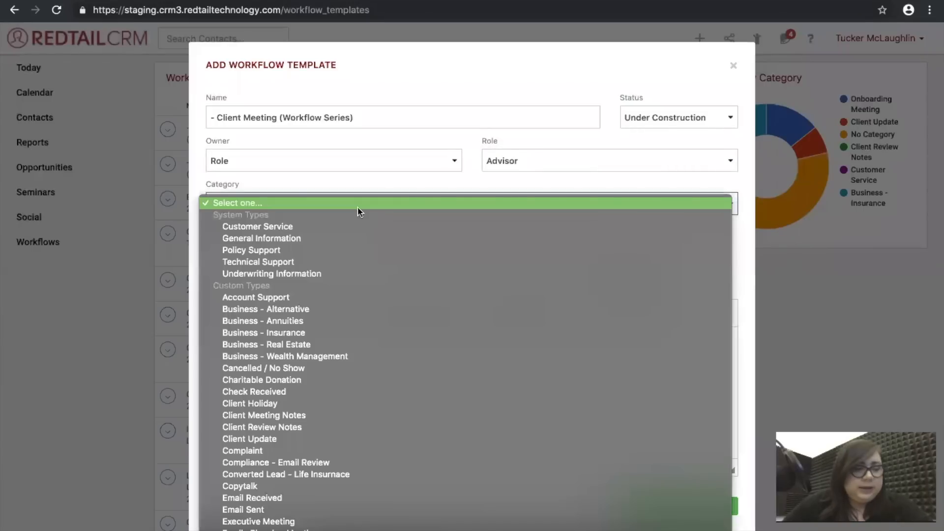
{"action": "scroll", "coordinate": [408, 264], "scroll_direction": "down", "scroll_amount": 1}
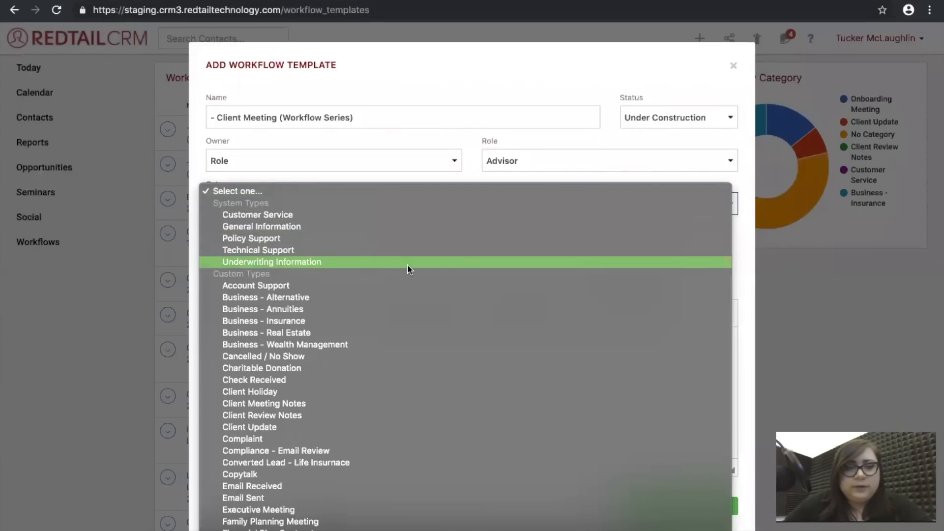
{"action": "left_click", "coordinate": [301, 404]}
{"action": "left_click", "coordinate": [441, 179]}
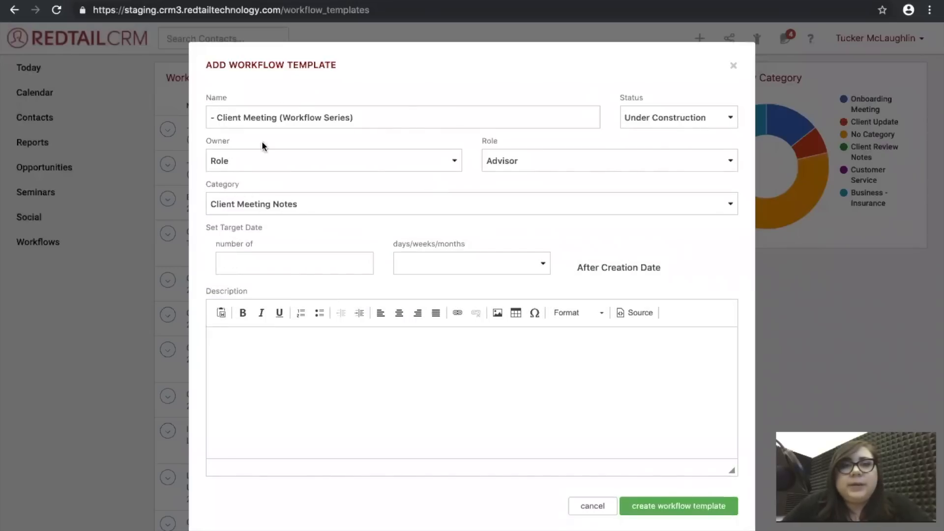
{"action": "left_click", "coordinate": [659, 117]}
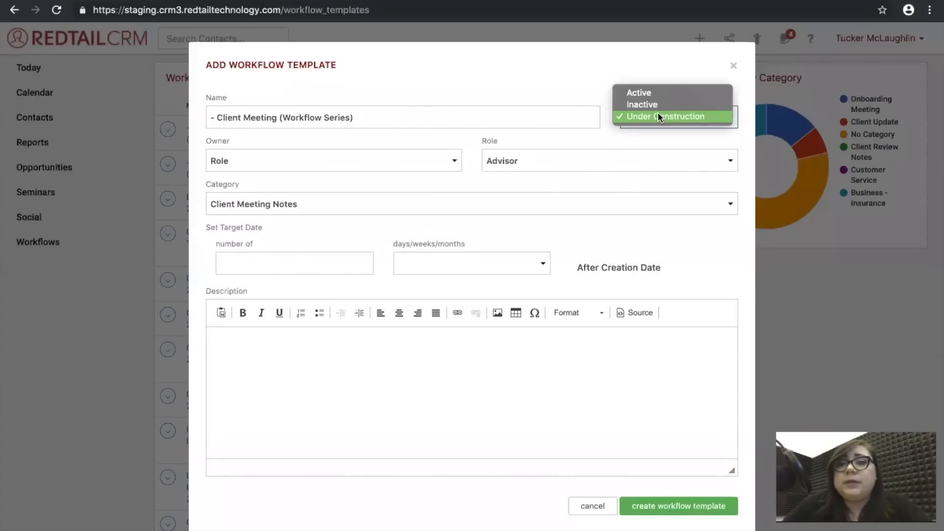
{"action": "left_click", "coordinate": [574, 78]}
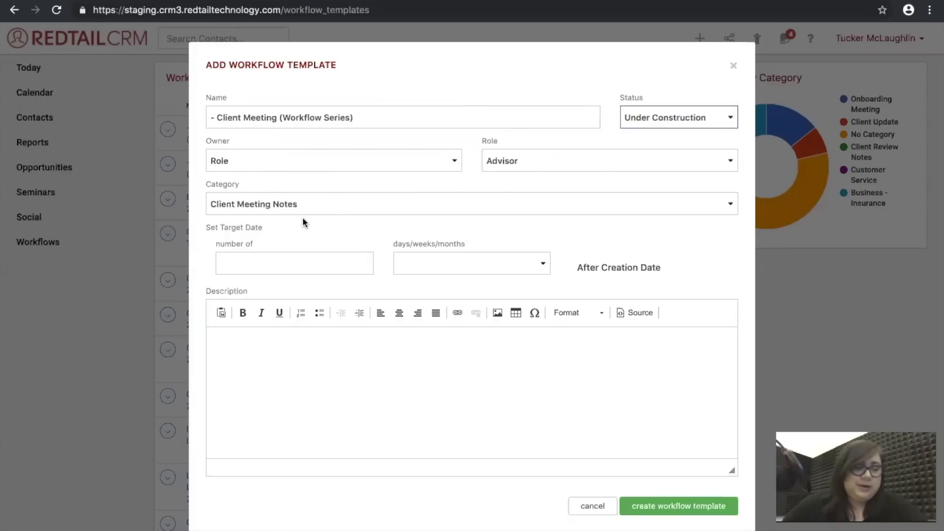
Set the target date to 0 days after the creation date and create the workflow template.
{"action": "left_click", "coordinate": [320, 265]}
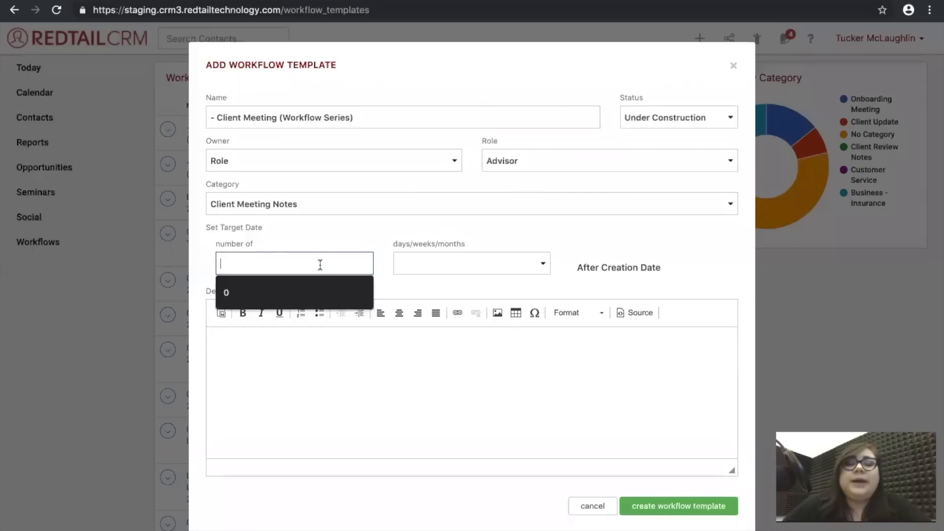
{"action": "type", "text": "0"}
{"action": "left_click", "coordinate": [494, 258]}
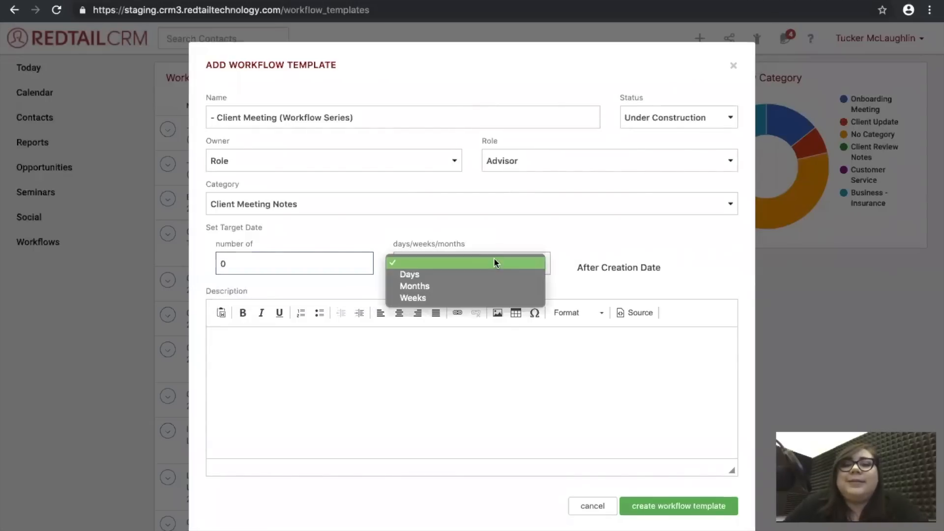
{"action": "left_click", "coordinate": [475, 274]}
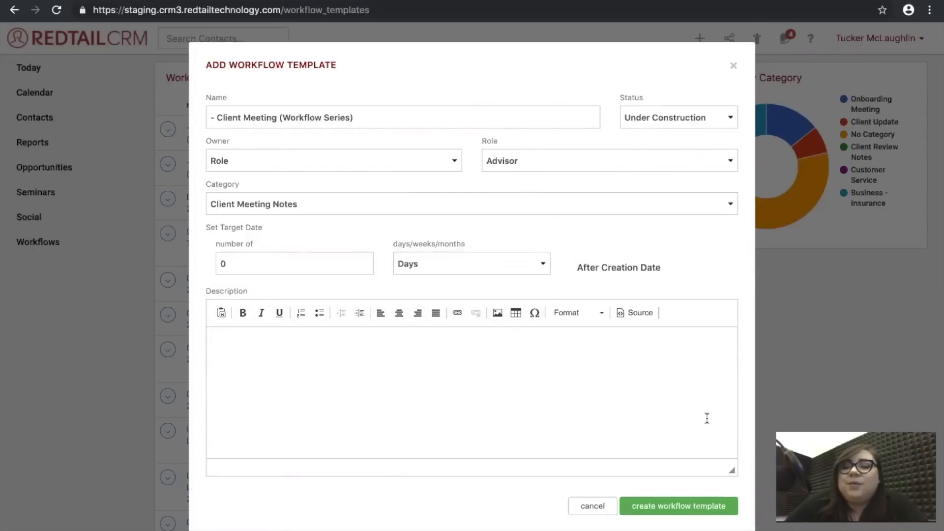
{"action": "left_click", "coordinate": [705, 511]}
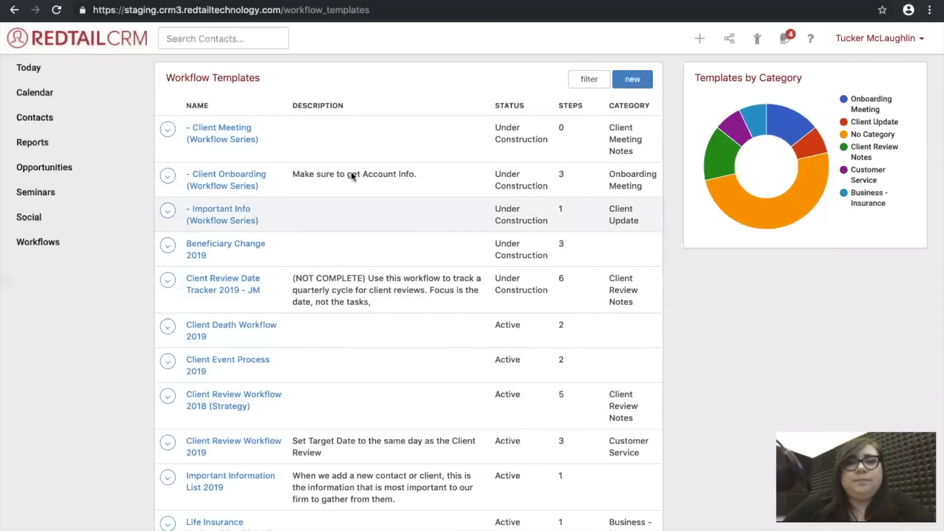
Open the "- Client Meeting (Workflow Series)" template and add three new steps to it.
{"action": "left_click", "coordinate": [226, 140]}
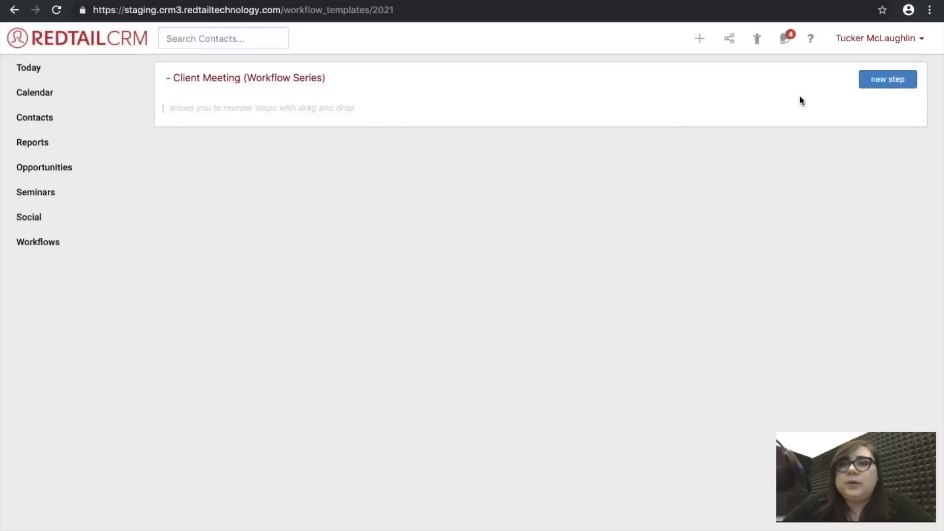
{"action": "left_click", "coordinate": [884, 83]}
{"action": "left_click", "coordinate": [884, 83]}
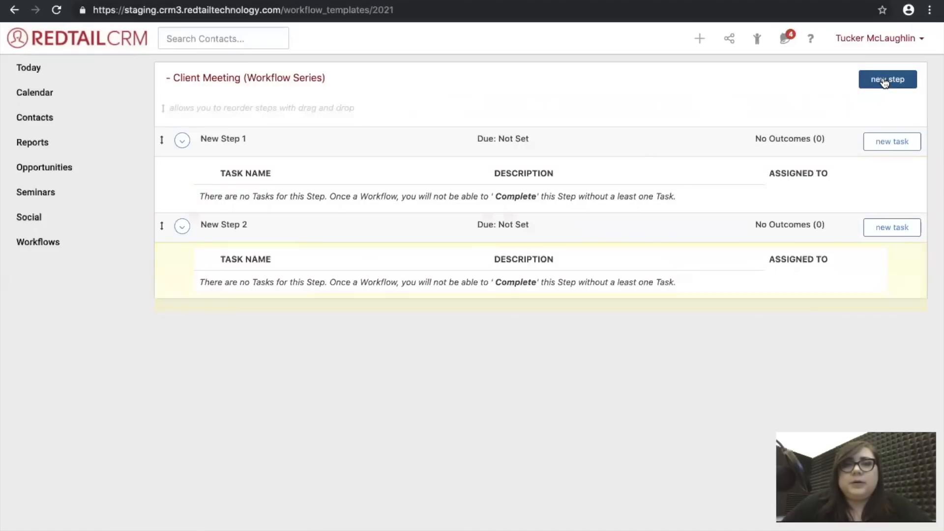
{"action": "left_click", "coordinate": [884, 83]}
Add three tasks to New Step 1, one to New Step 2 and three to New Step 3, matching the outline document.
{"action": "key", "text": "ctrl+Left"}
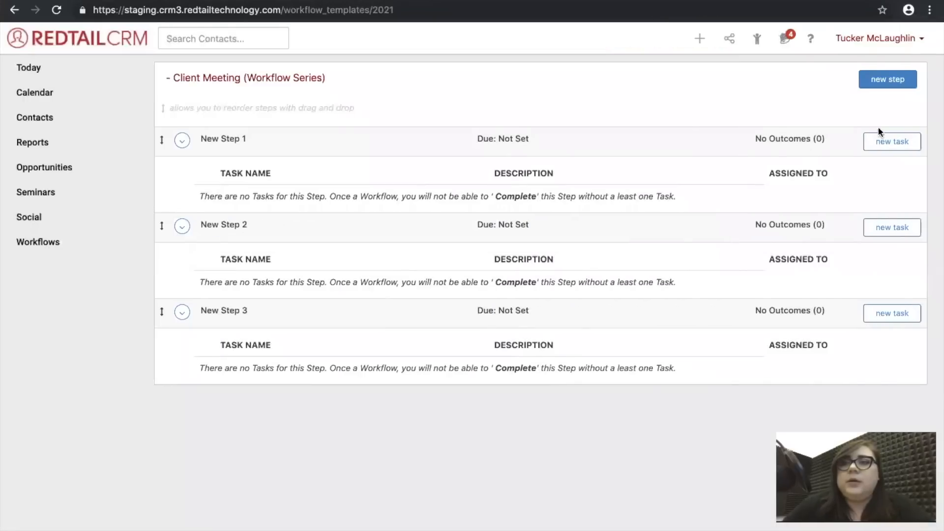
{"action": "left_click", "coordinate": [890, 143]}
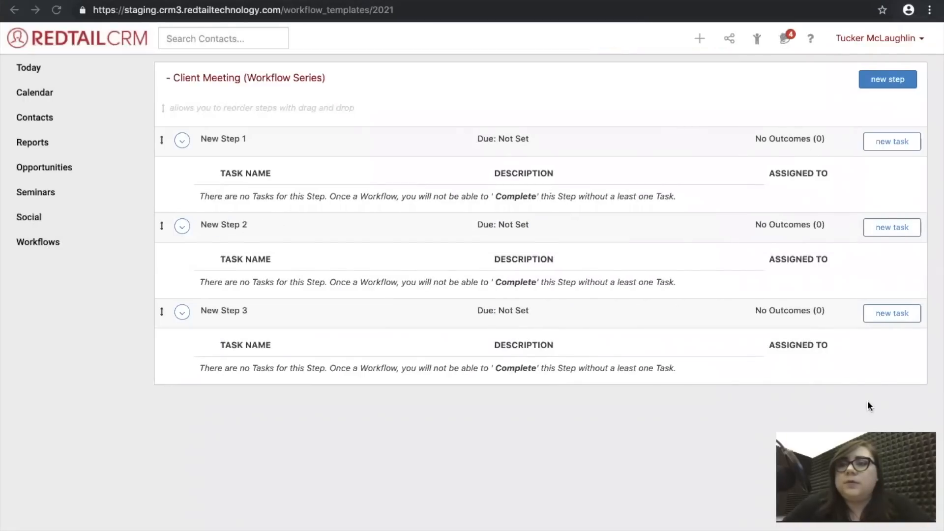
{"action": "left_click", "coordinate": [897, 145]}
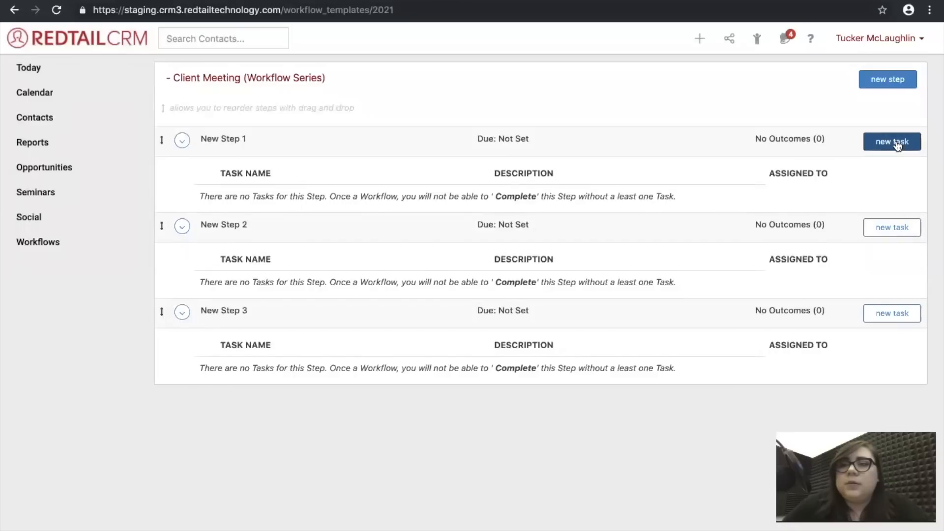
{"action": "left_click", "coordinate": [897, 145]}
{"action": "left_click", "coordinate": [897, 145]}
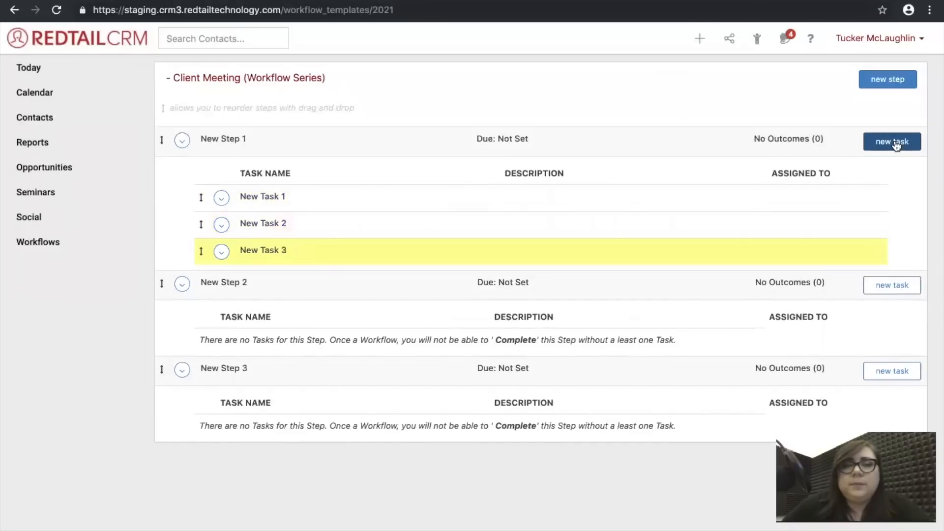
{"action": "left_click", "coordinate": [879, 289]}
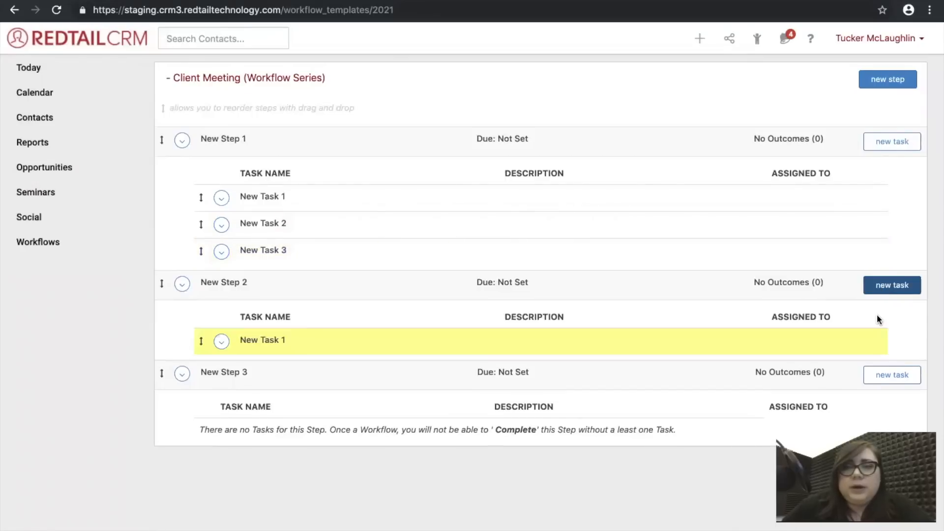
{"action": "left_click", "coordinate": [882, 375]}
{"action": "left_click", "coordinate": [882, 374]}
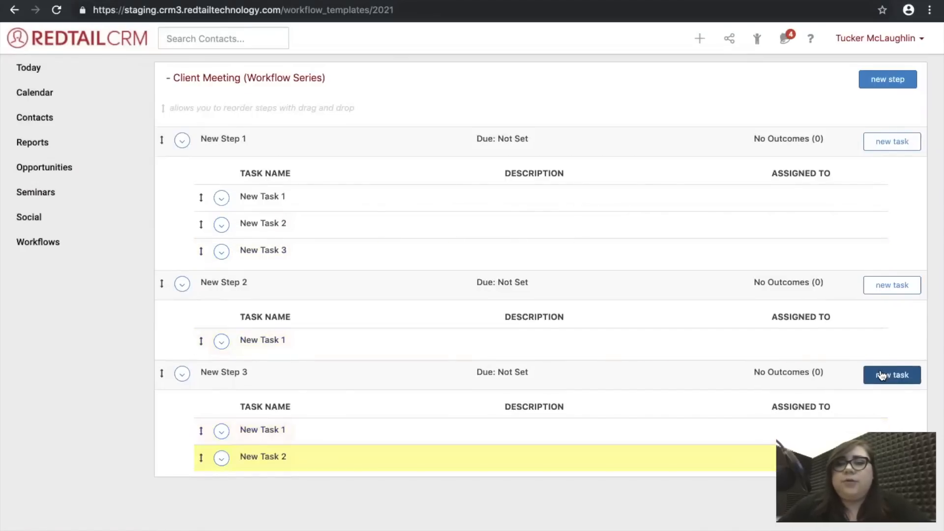
{"action": "left_click", "coordinate": [881, 375]}
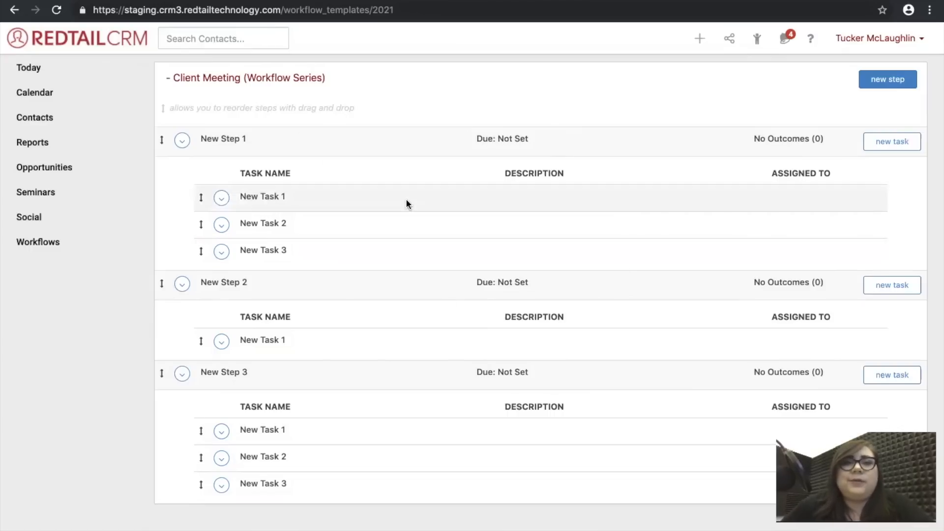
{"action": "key", "text": "ctrl+Left"}
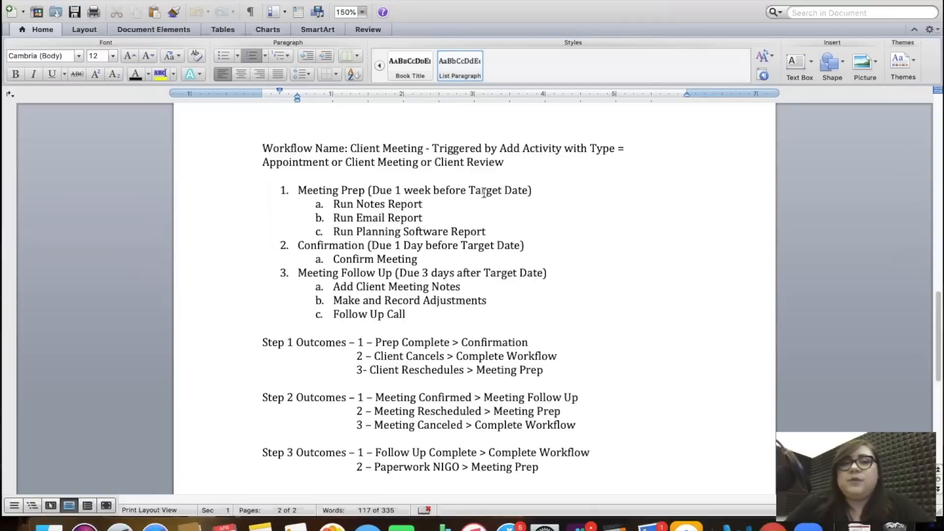
{"action": "key", "text": "ctrl+Right"}
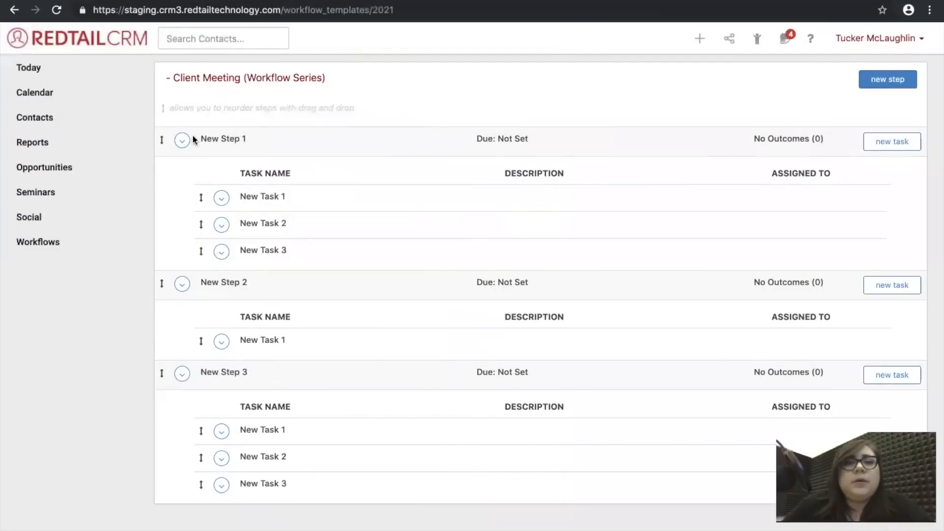
Open New Step 1 for editing and rename it as Meeting Prep.
{"action": "left_click", "coordinate": [181, 140]}
{"action": "left_click", "coordinate": [224, 164]}
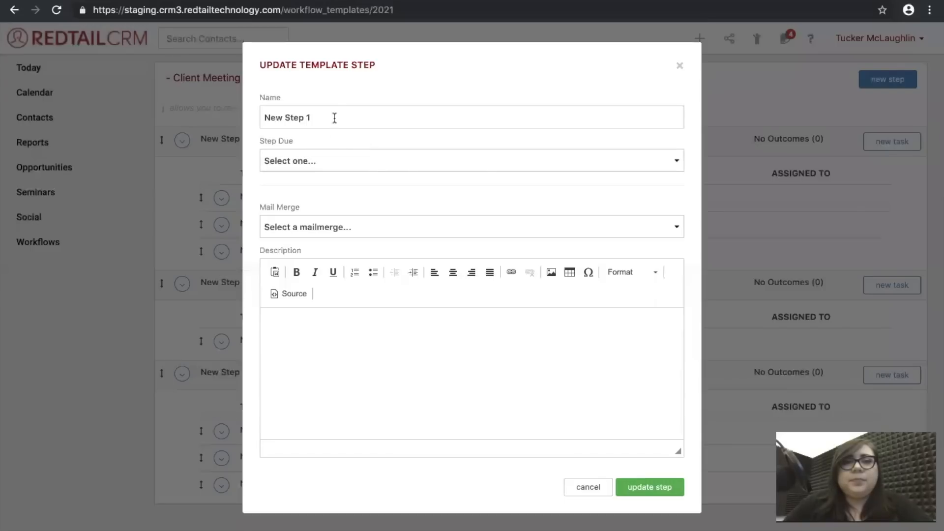
{"action": "left_click_drag", "start_coordinate": [335, 118], "coordinate": [169, 107]}
{"action": "key", "text": "BackSpace"}
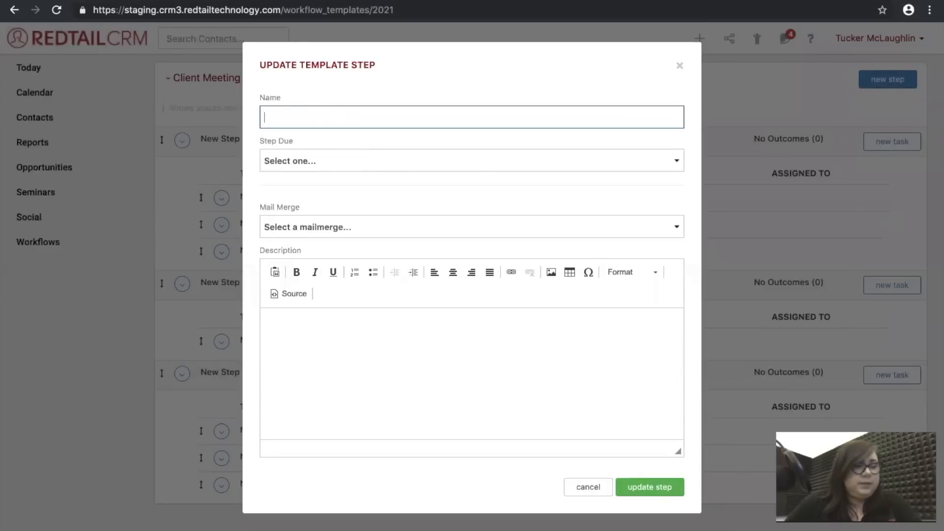
{"action": "type", "text": "Meeting P"}
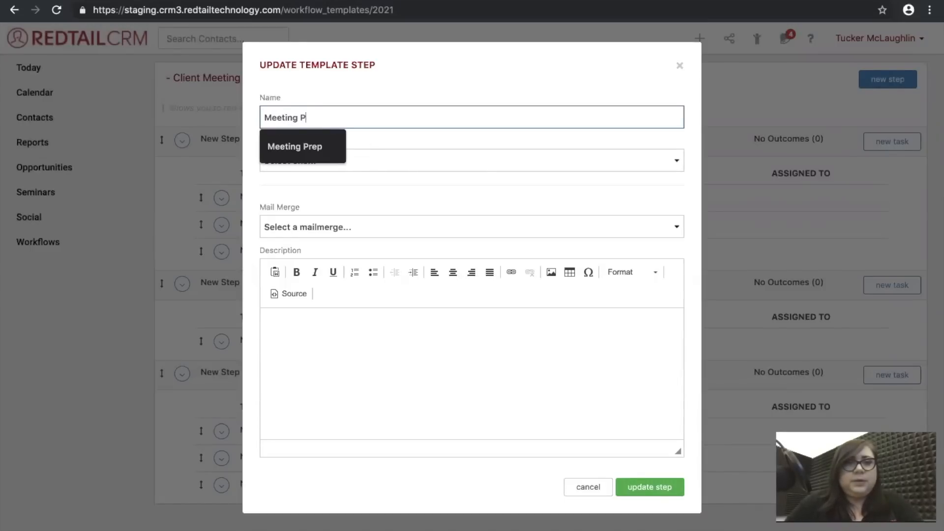
{"action": "type", "text": "rep"}
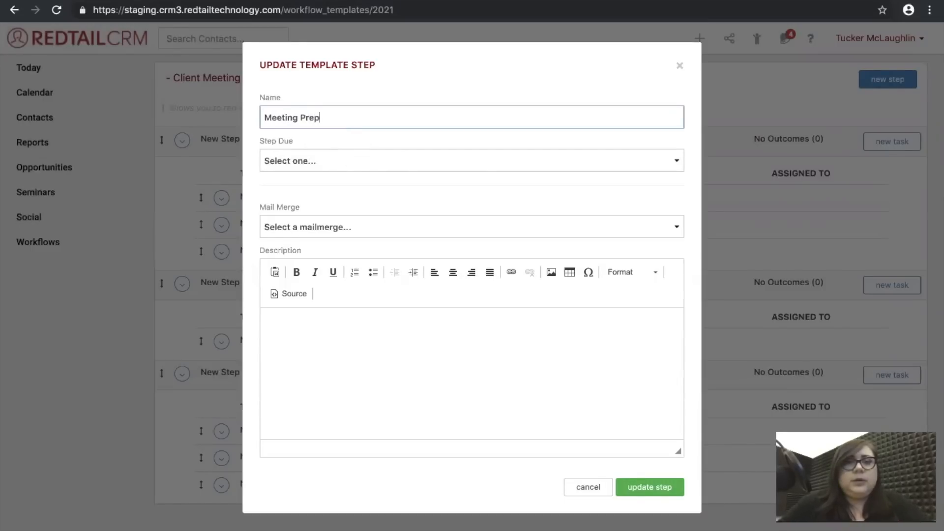
Make the Meeting Prep step due 1 week before the target date, check it against the outline document, and save the step.
{"action": "left_click", "coordinate": [309, 161]}
{"action": "left_click", "coordinate": [307, 185]}
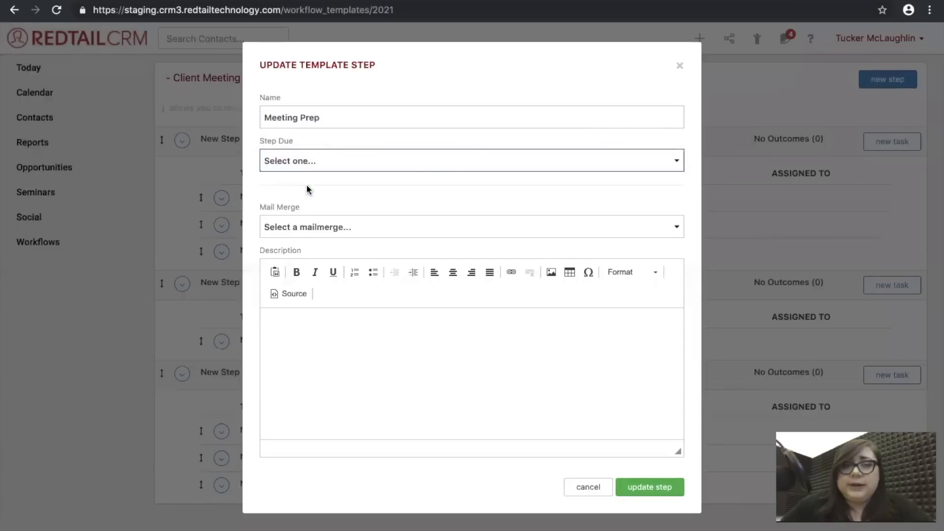
{"action": "left_click", "coordinate": [321, 199]}
{"action": "type", "text": "1"}
{"action": "left_click", "coordinate": [462, 207]}
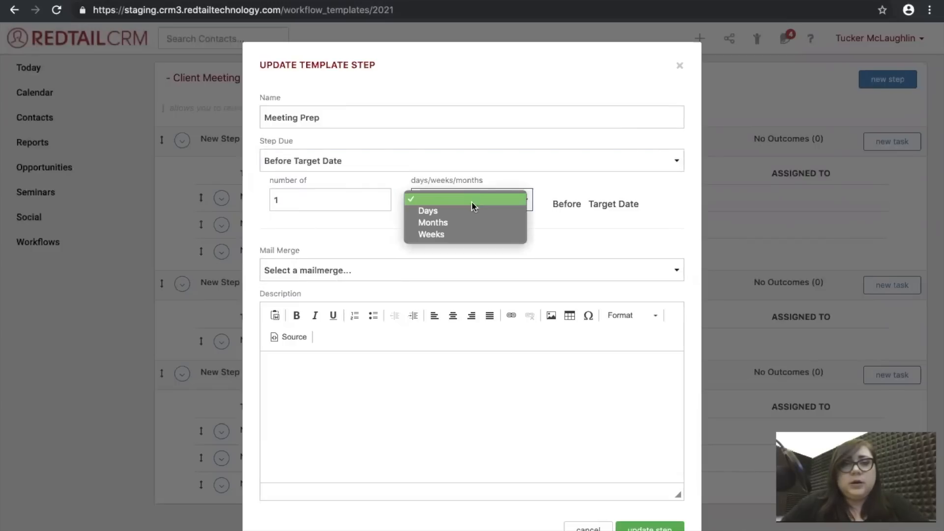
{"action": "left_click", "coordinate": [455, 234]}
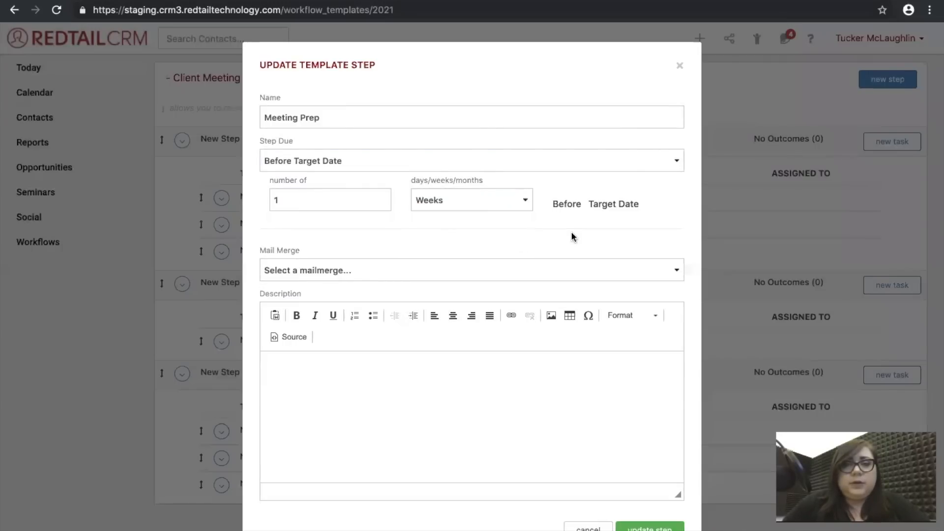
{"action": "key", "text": "ctrl+Left"}
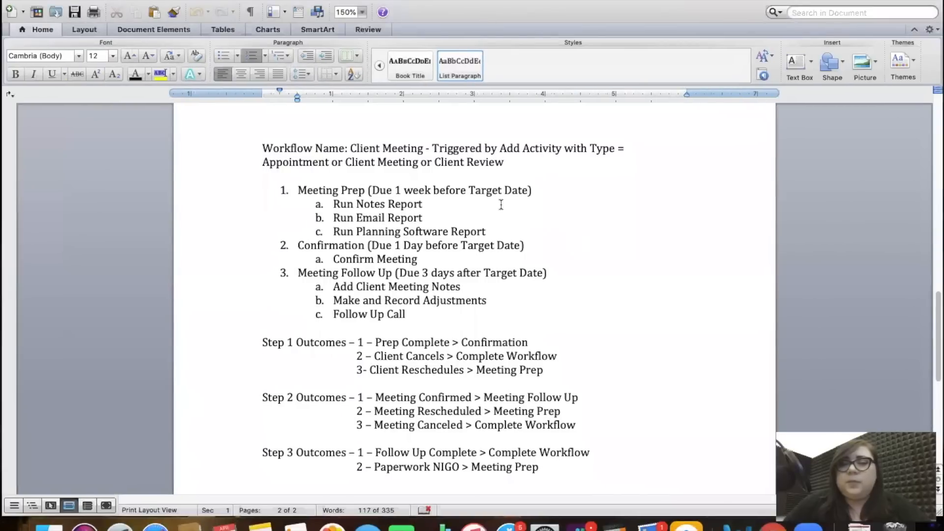
{"action": "key", "text": "ctrl+Right"}
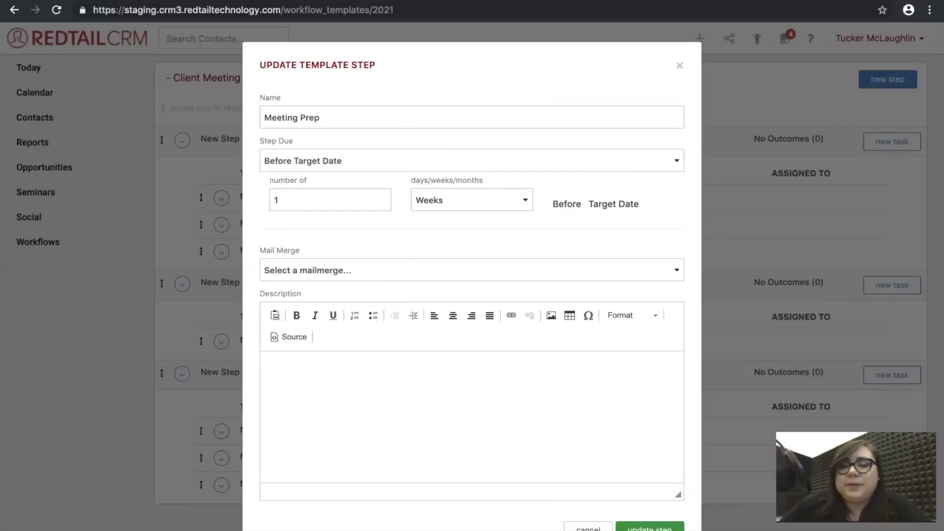
{"action": "left_click", "coordinate": [649, 527]}
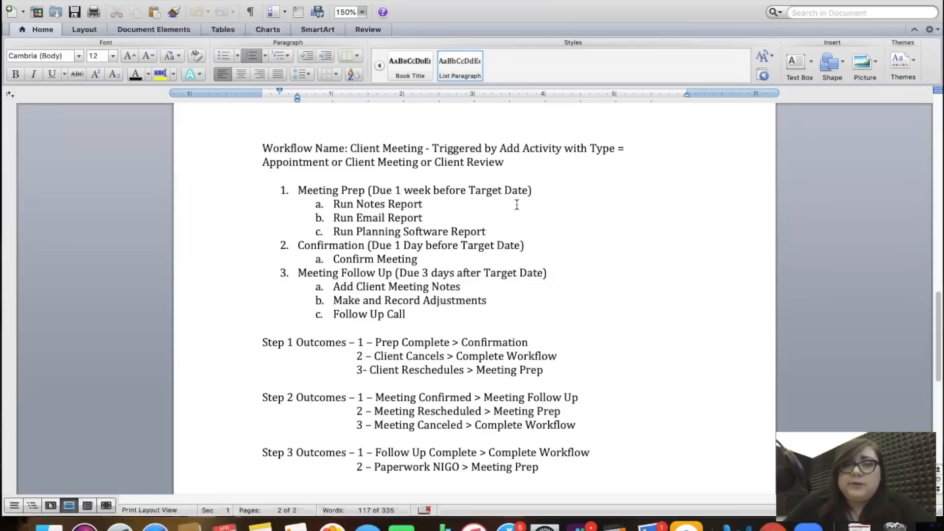
Open the first task under Meeting Prep for editing and rename it as Run Notes Report.
{"action": "key", "text": "ctrl+Right"}
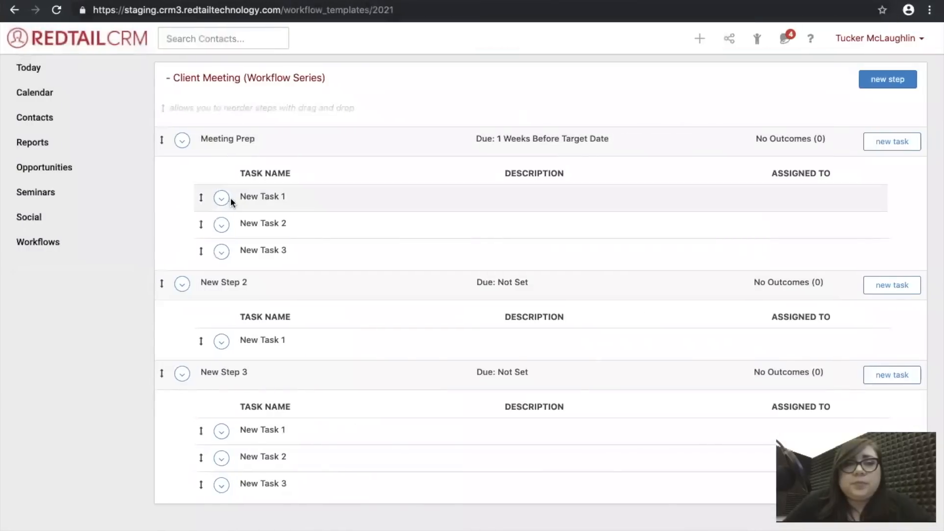
{"action": "left_click", "coordinate": [229, 199]}
{"action": "left_click", "coordinate": [232, 217]}
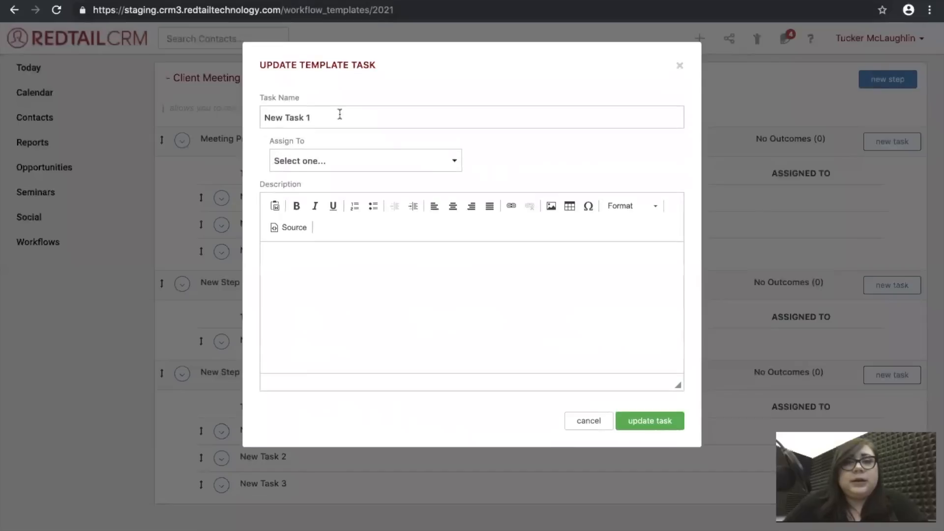
{"action": "left_click_drag", "start_coordinate": [337, 115], "coordinate": [160, 114]}
{"action": "type", "text": "Run"}
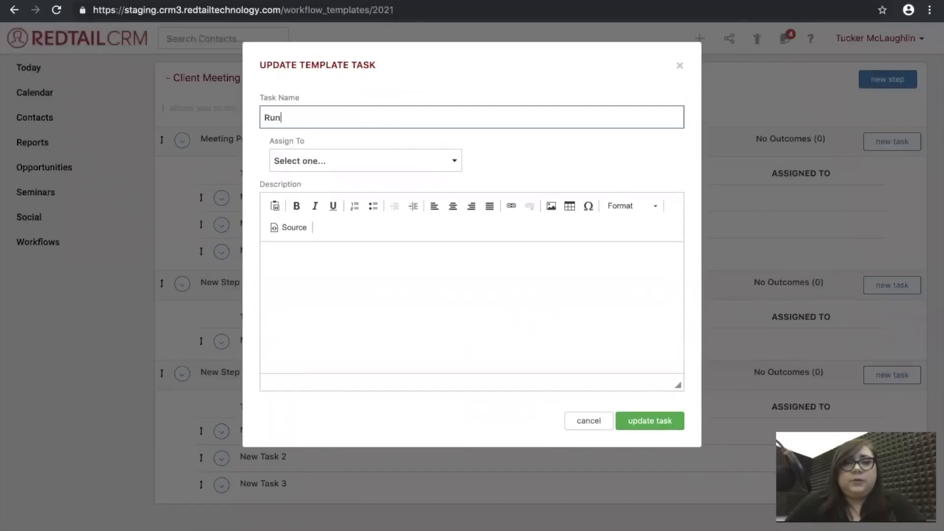
{"action": "type", "text": " Notes Report"}
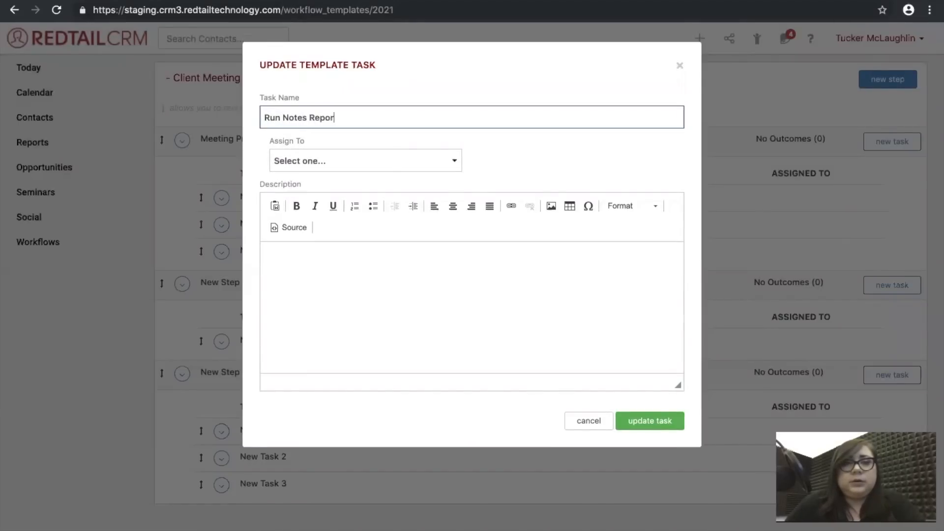
Assign the Run Notes Report task to the signed-in user's own account and save the task.
{"action": "left_click", "coordinate": [358, 156]}
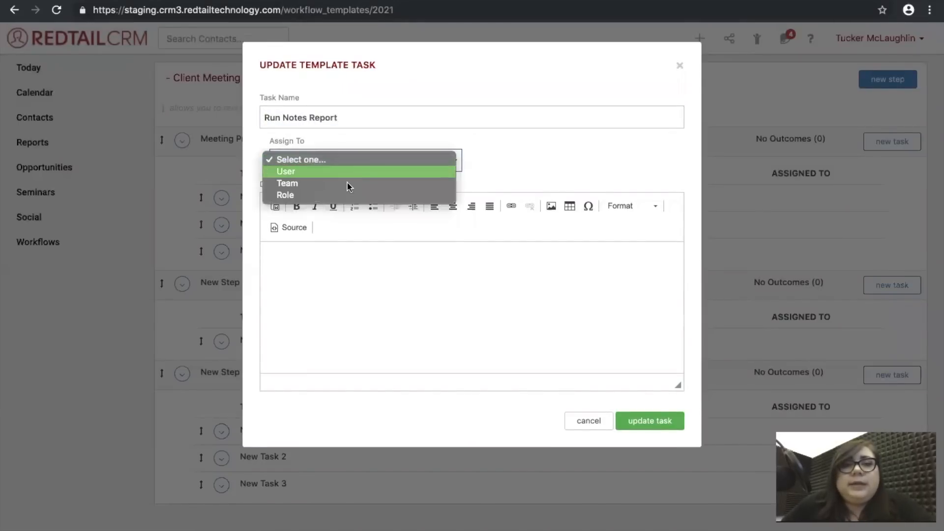
{"action": "left_click", "coordinate": [346, 173]}
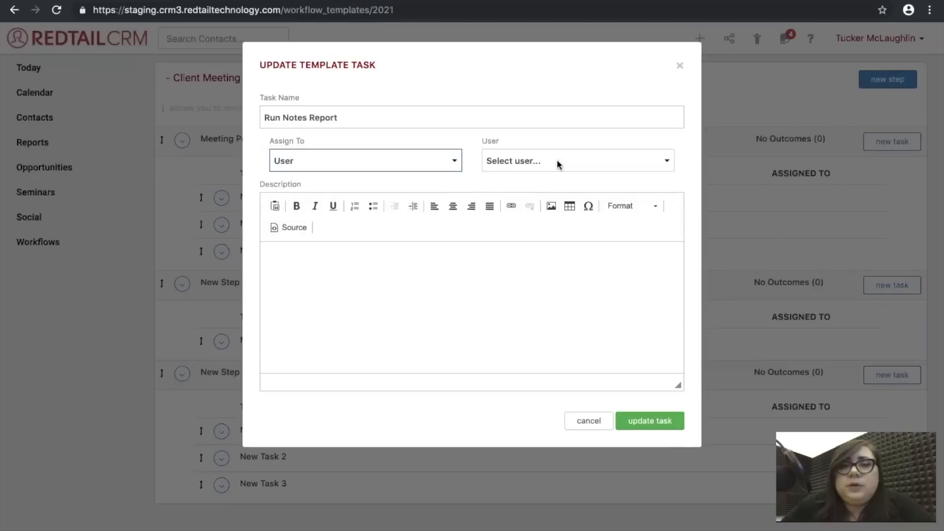
{"action": "left_click", "coordinate": [559, 163]}
{"action": "left_click", "coordinate": [561, 313]}
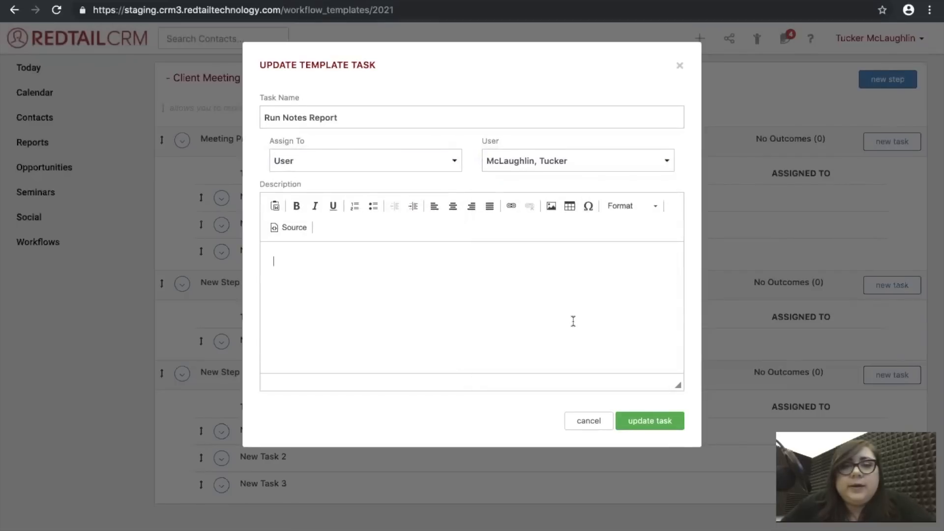
{"action": "left_click", "coordinate": [661, 421]}
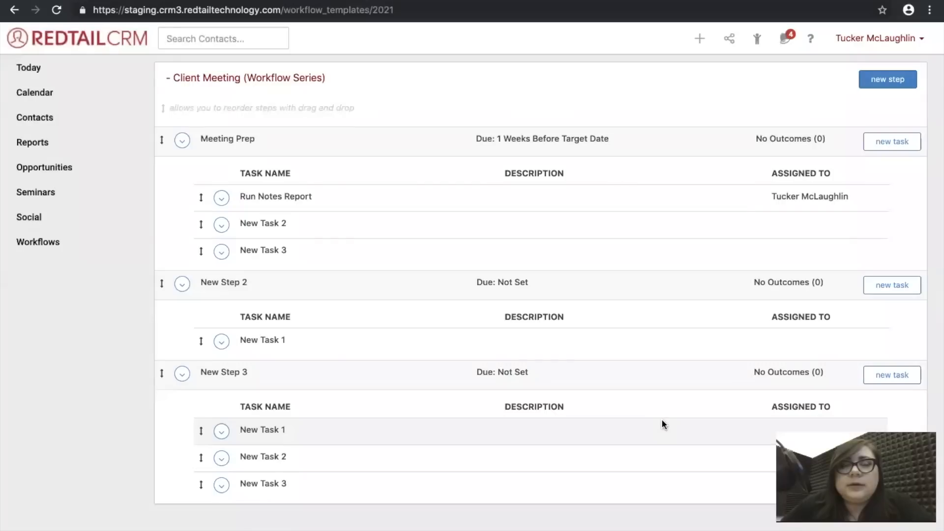
Open the second task under Meeting Prep for editing and rename it as Run Email Report.
{"action": "left_click", "coordinate": [221, 225]}
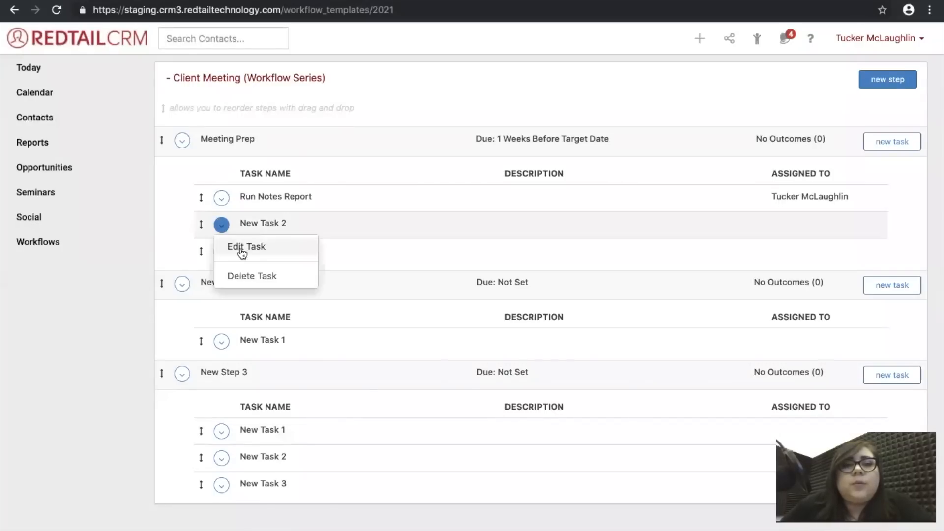
{"action": "left_click", "coordinate": [242, 250]}
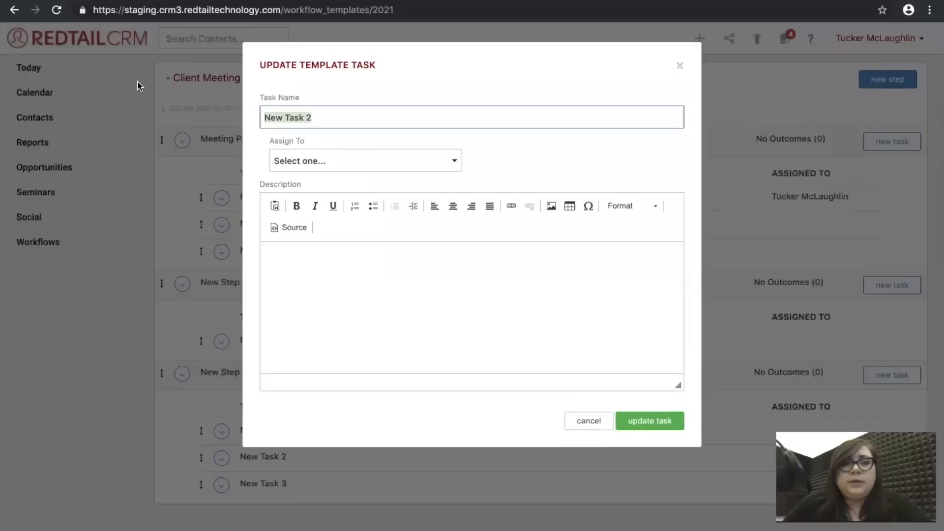
{"action": "type", "text": "Run"}
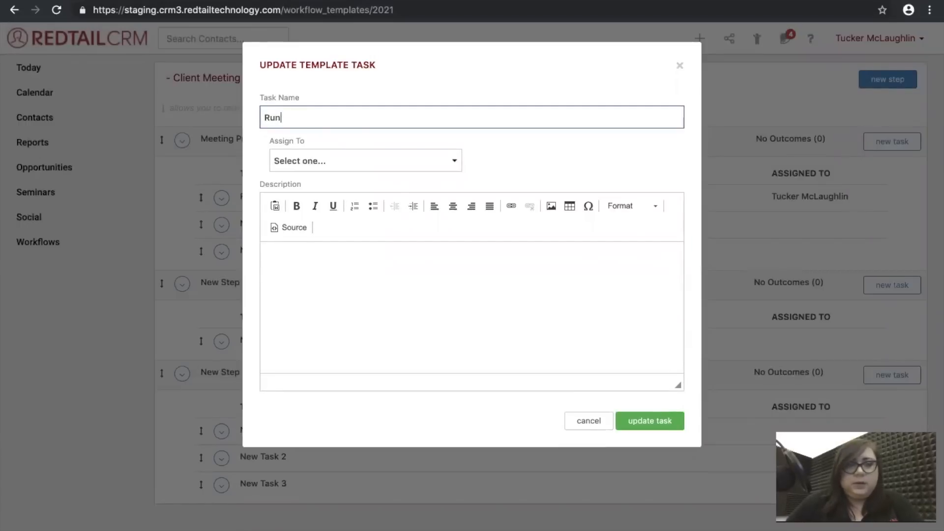
{"action": "type", "text": " Eam"}
{"action": "key", "text": "BackSpace"}
{"action": "key", "text": "BackSpace"}
{"action": "type", "text": "mai"}
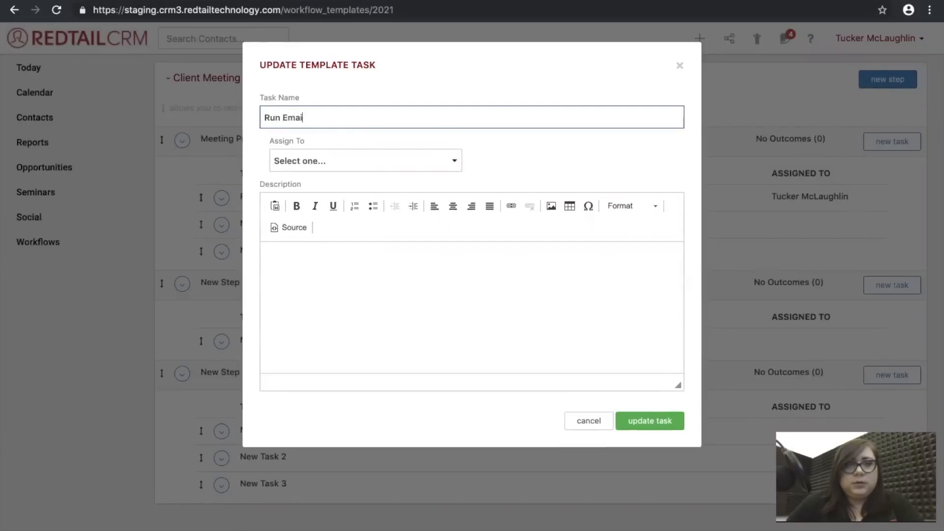
{"action": "type", "text": "l Report"}
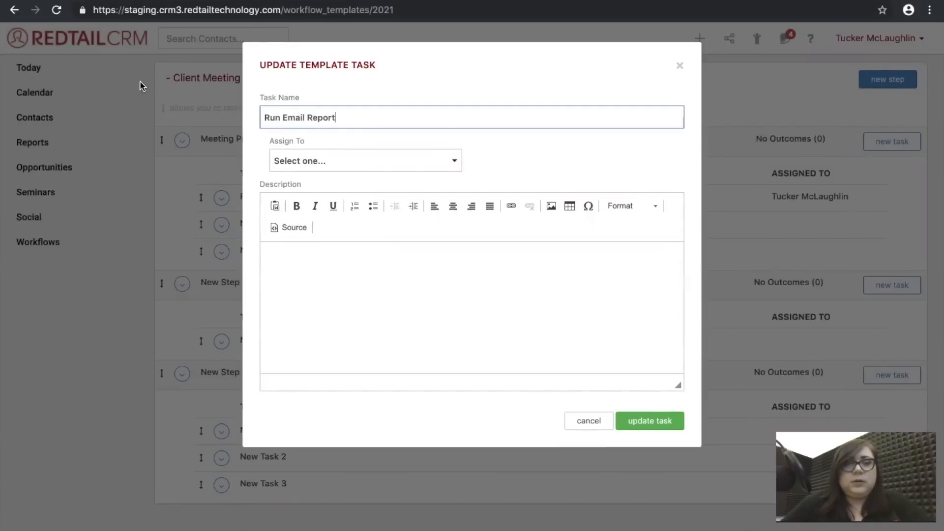
Assign the Run Email Report task to the signed-in user's own account and save the task.
{"action": "left_click", "coordinate": [307, 161]}
{"action": "left_click", "coordinate": [437, 173]}
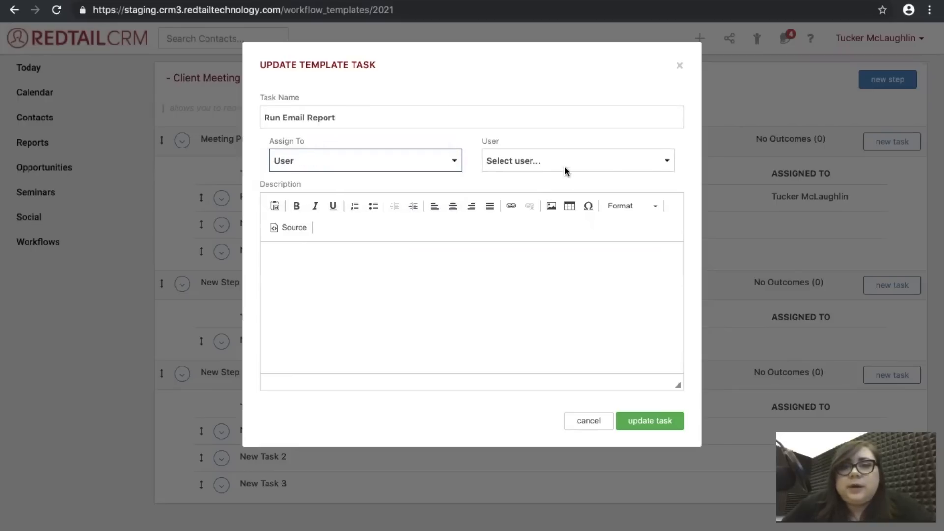
{"action": "left_click", "coordinate": [565, 163]}
{"action": "left_click", "coordinate": [536, 313]}
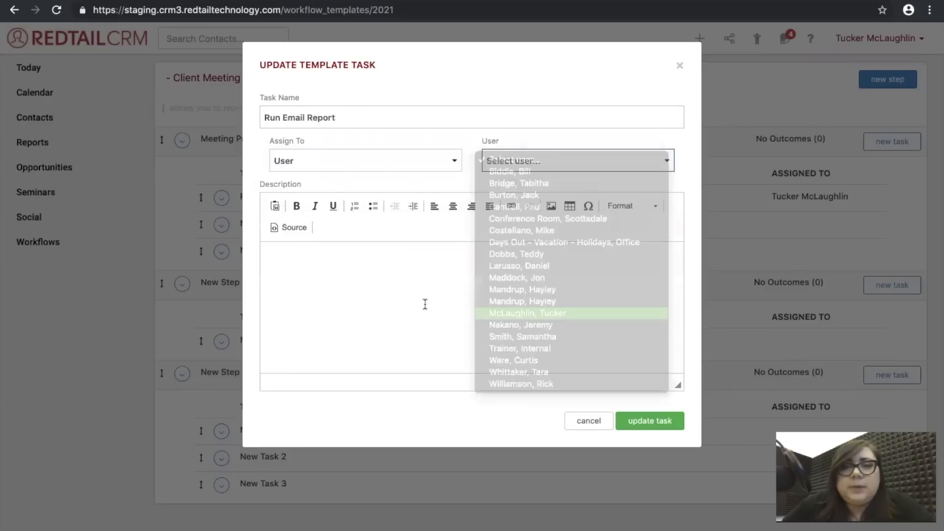
{"action": "left_click", "coordinate": [665, 422]}
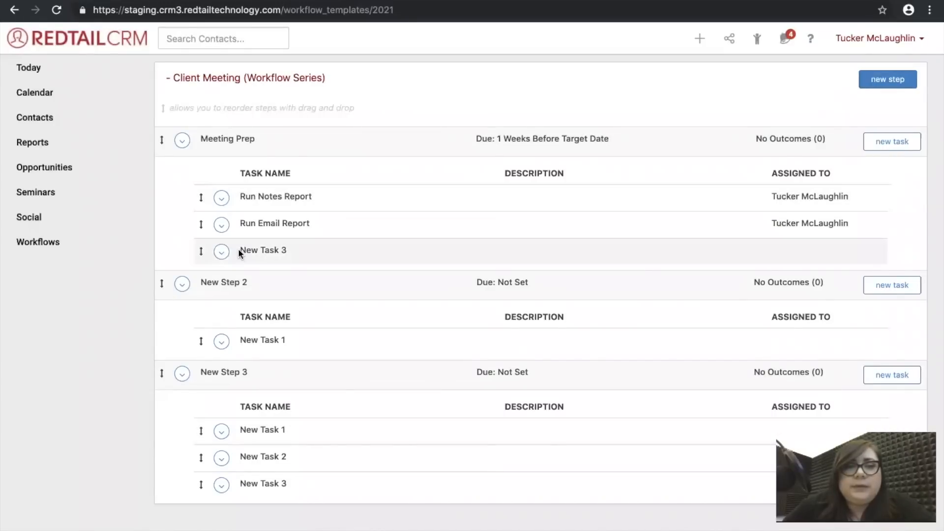
Open the third task under Meeting Prep for editing and rename it as Run Planning Software Report.
{"action": "left_click", "coordinate": [220, 253]}
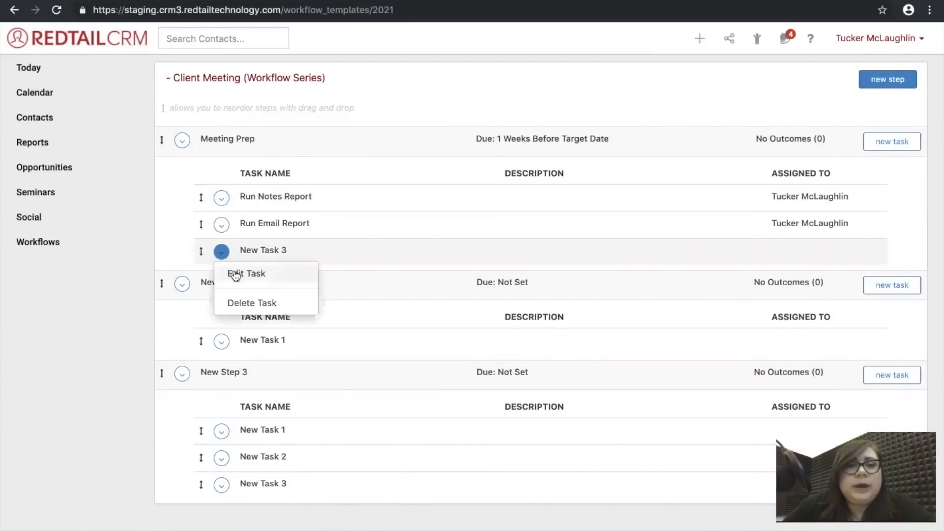
{"action": "left_click", "coordinate": [232, 256]}
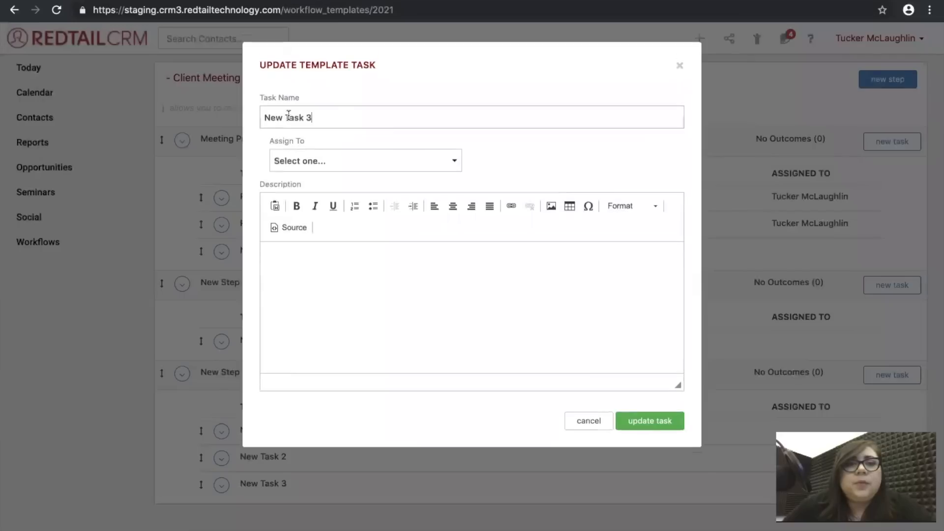
{"action": "left_click_drag", "start_coordinate": [316, 116], "coordinate": [174, 115]}
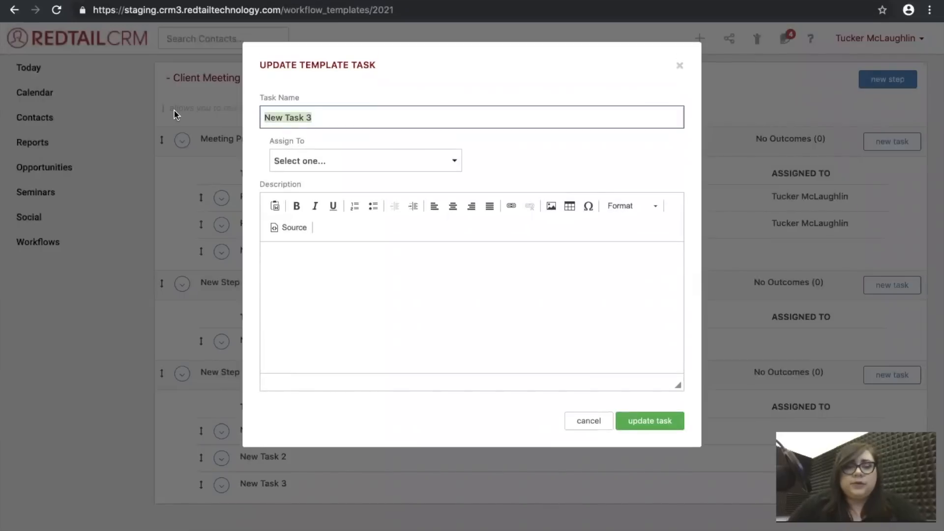
{"action": "type", "text": "Ru"}
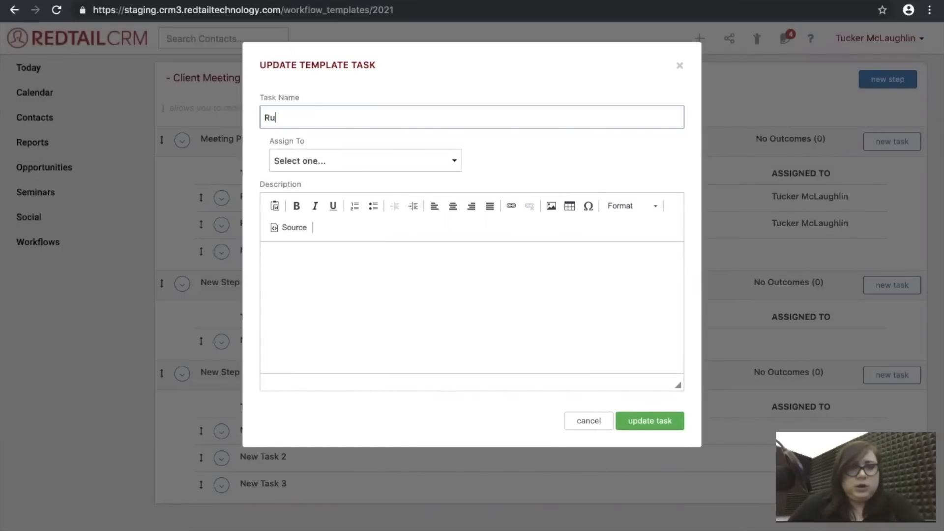
{"action": "type", "text": "n Planning So"}
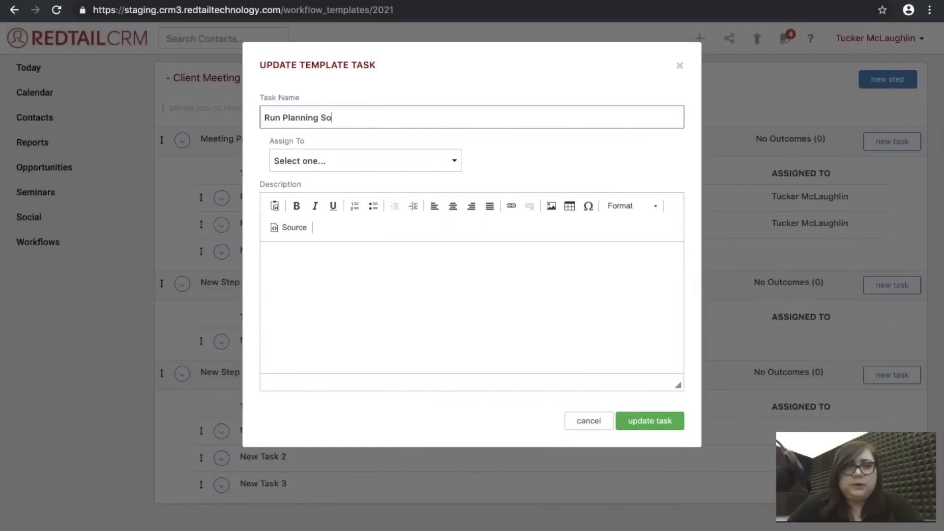
{"action": "type", "text": "ftware Report"}
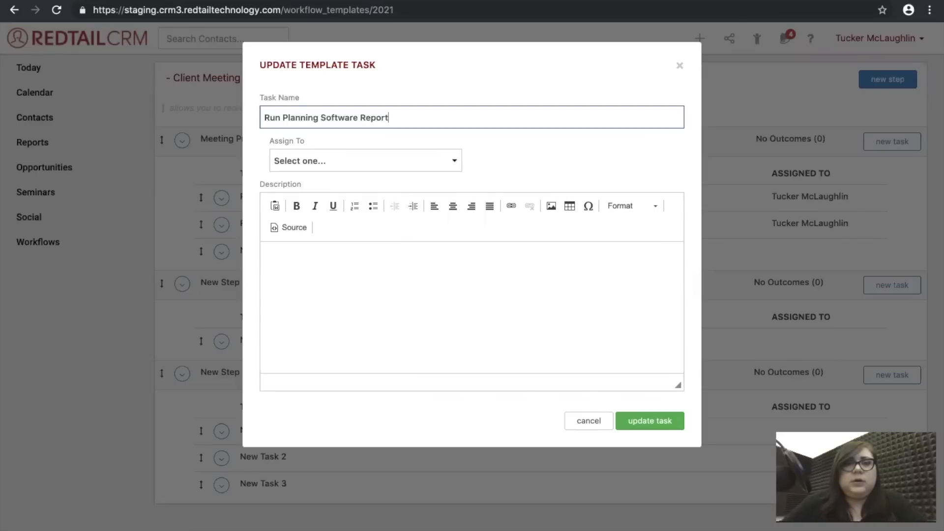
Assign the Run Planning Software Report task to a team, choosing Client Service Team.
{"action": "left_click", "coordinate": [370, 163]}
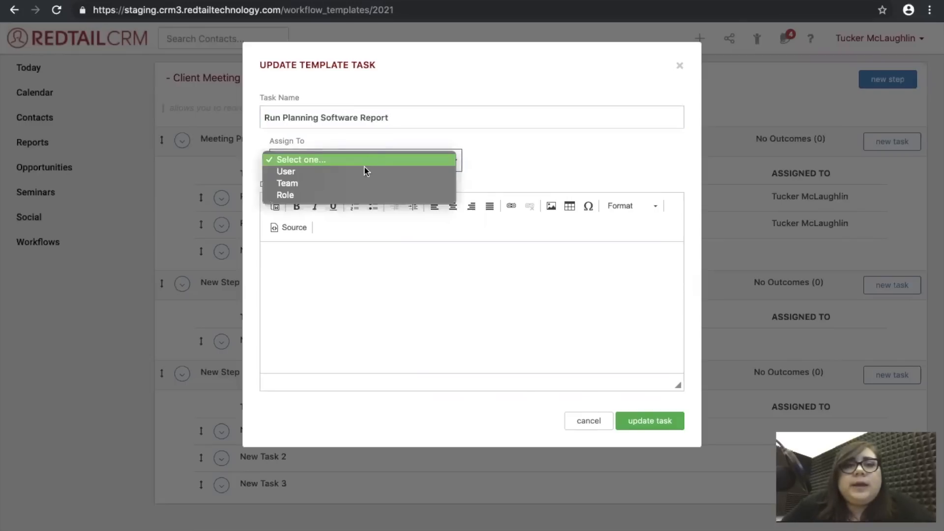
{"action": "key", "text": "Escape"}
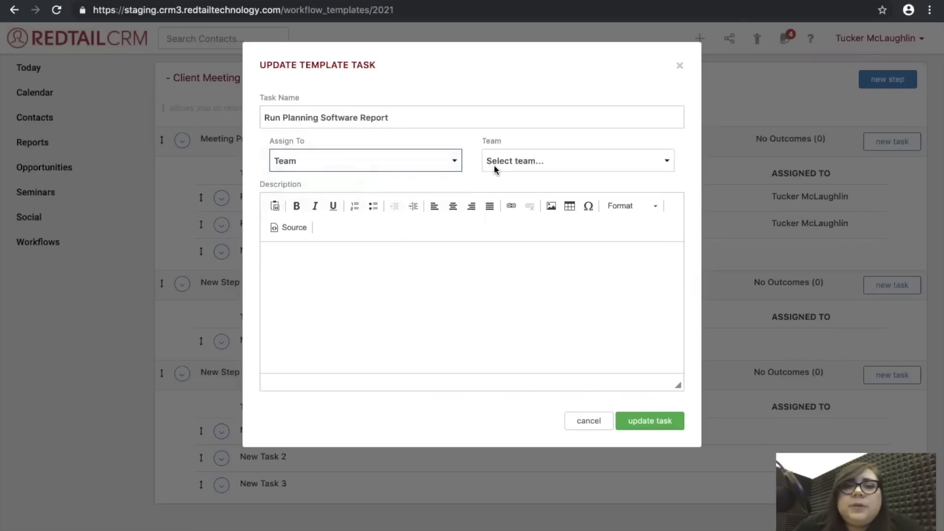
{"action": "left_click", "coordinate": [504, 164]}
{"action": "left_click", "coordinate": [527, 168]}
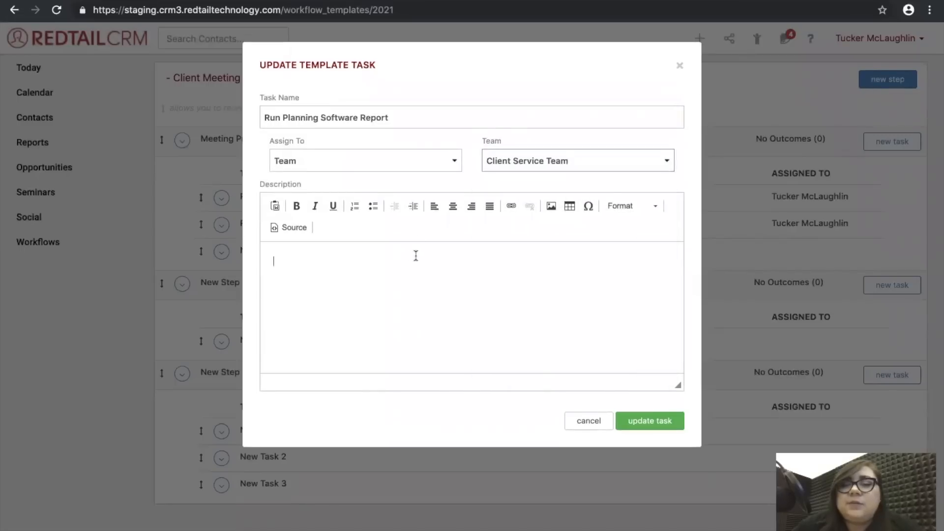
Save the Run Planning Software Report task and check the second step's details in the Word outline.
{"action": "left_click", "coordinate": [639, 421]}
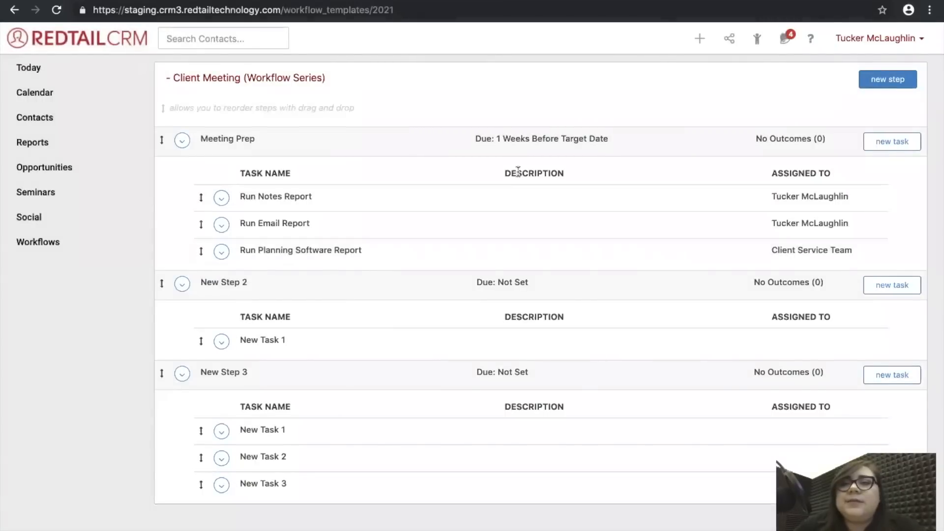
{"action": "scroll", "coordinate": [417, 172], "scroll_direction": "down", "scroll_amount": 1}
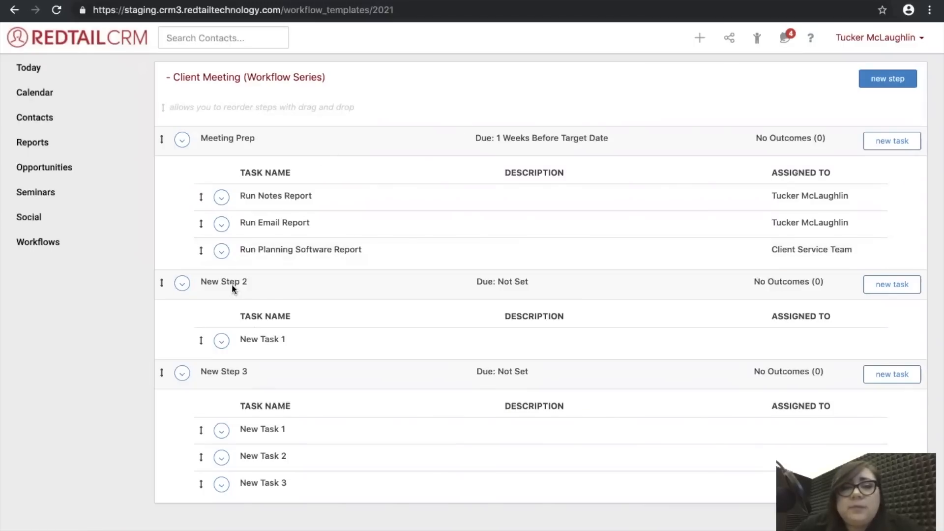
{"action": "key", "text": "ctrl+Left"}
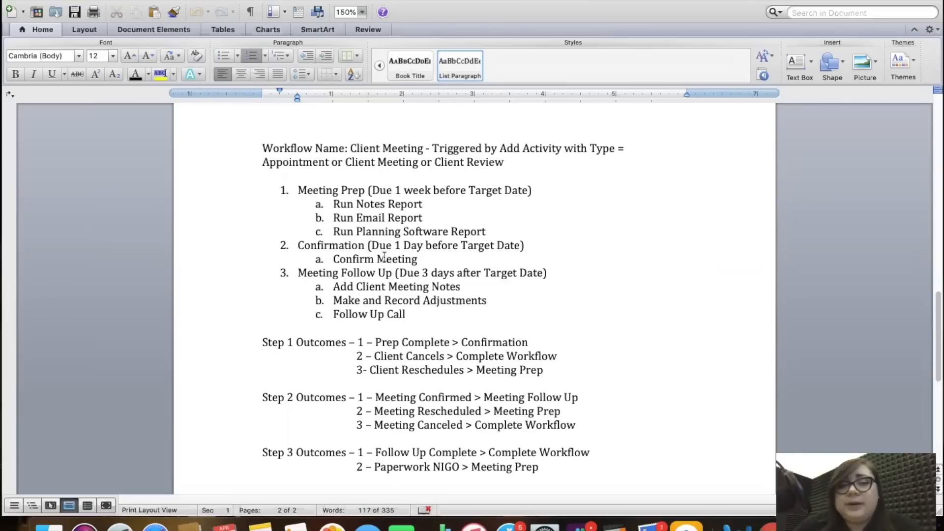
{"action": "key", "text": "ctrl+Right"}
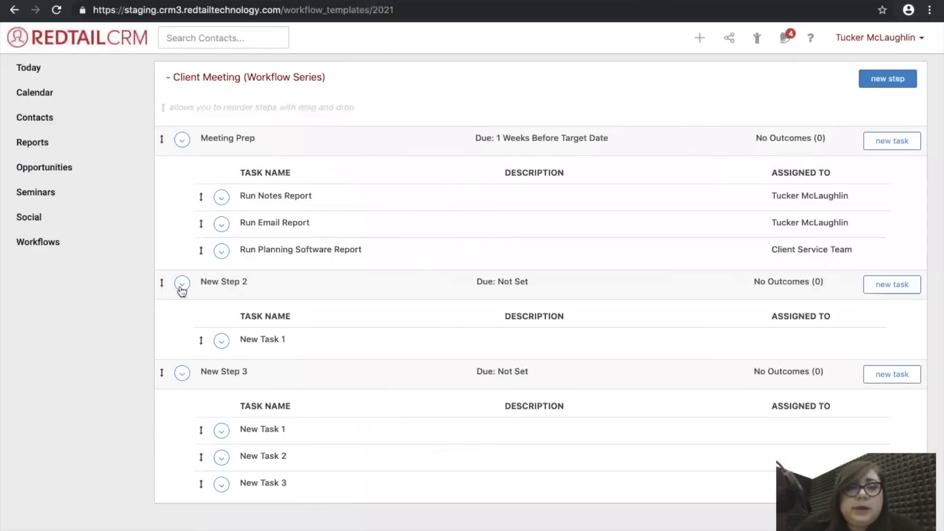
Open the Client Meeting template's second step for editing and rename it as Confirmation.
{"action": "left_click", "coordinate": [183, 284]}
{"action": "left_click", "coordinate": [199, 307]}
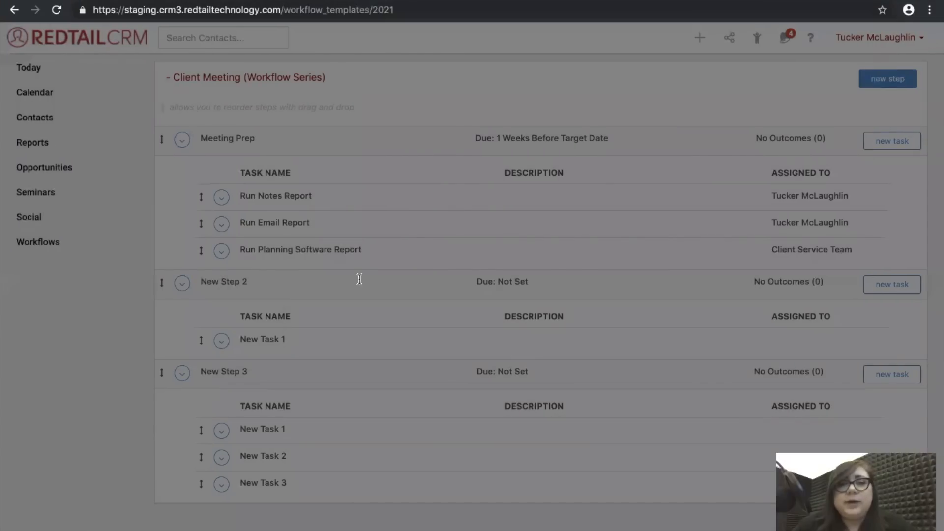
{"action": "left_click", "coordinate": [333, 116]}
{"action": "key", "text": "super+a"}
{"action": "type", "text": "Confirmation"}
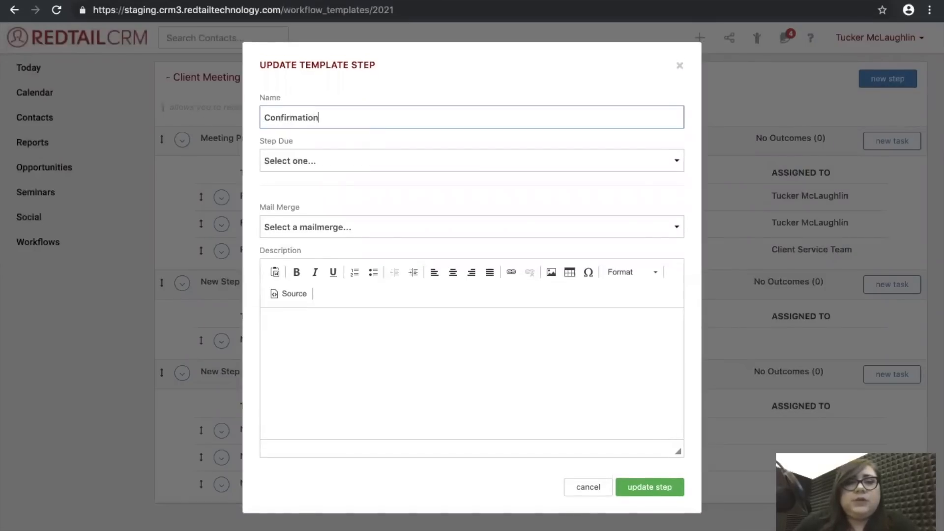
Make the Confirmation step due 1 Days Before Target Date and save the step.
{"action": "left_click", "coordinate": [294, 160]}
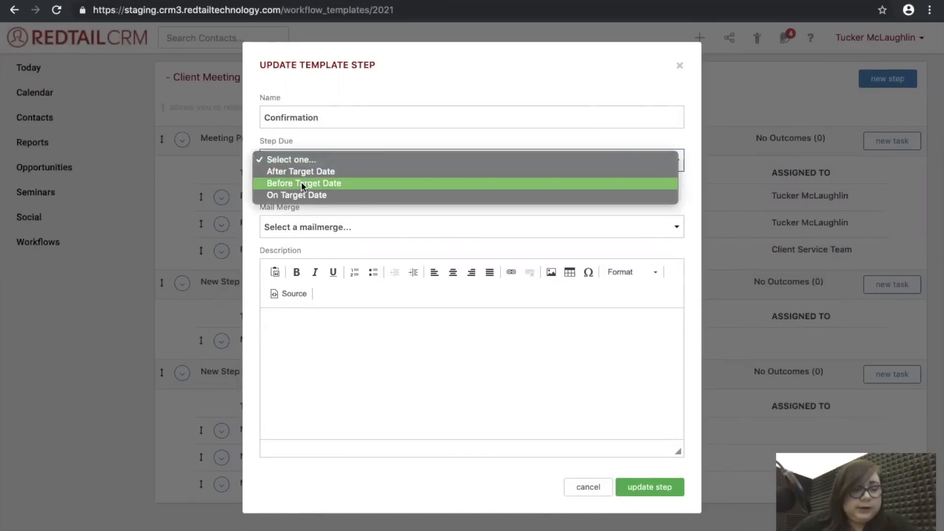
{"action": "left_click", "coordinate": [303, 183]}
{"action": "left_click", "coordinate": [314, 193]}
{"action": "type", "text": "1"}
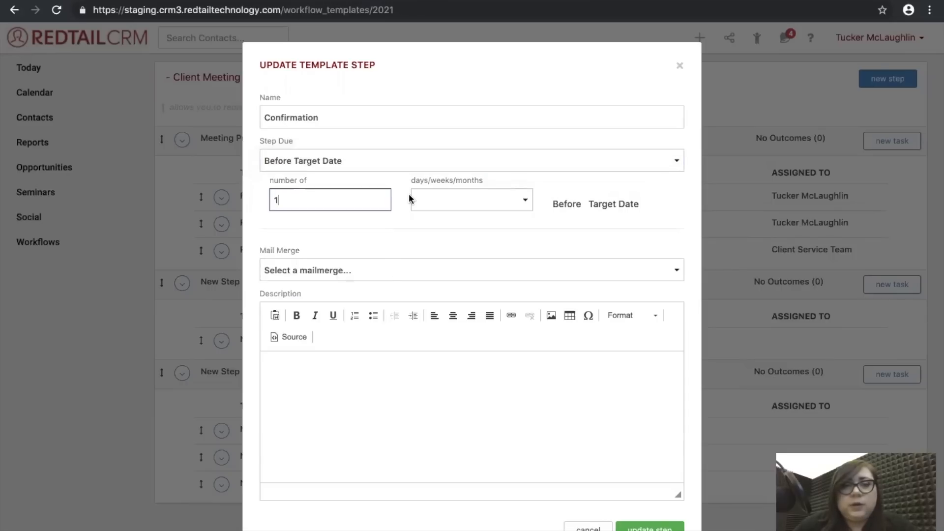
{"action": "left_click", "coordinate": [478, 197]}
{"action": "left_click", "coordinate": [472, 212]}
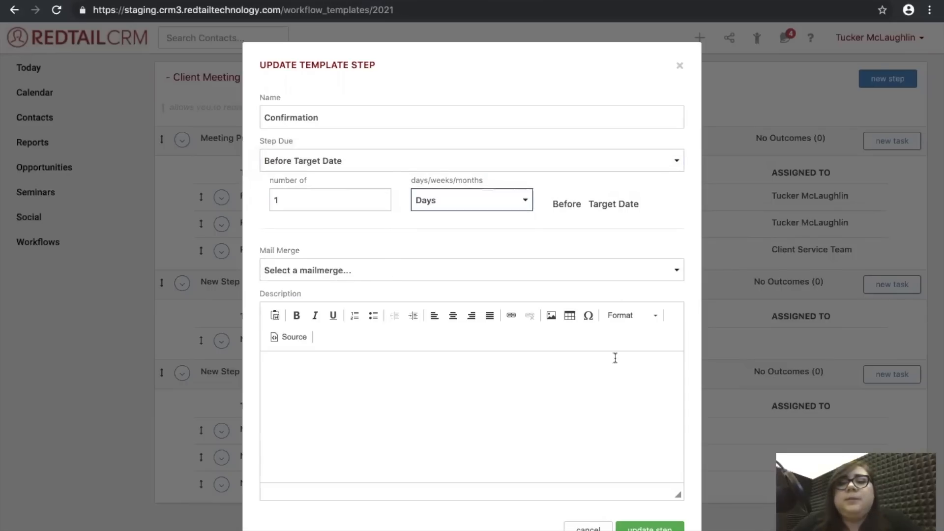
{"action": "left_click", "coordinate": [661, 526]}
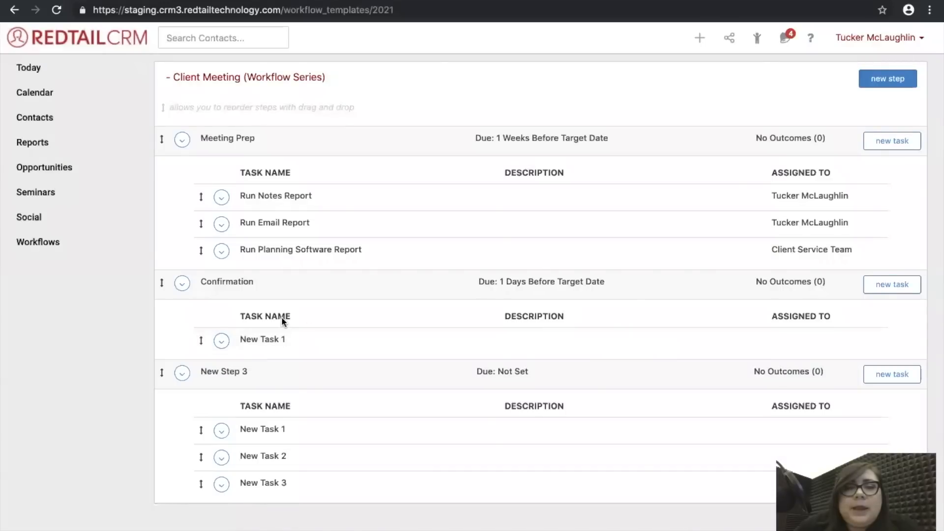
Open the task under Confirmation for editing and rename it as Confirm Meeting.
{"action": "left_click", "coordinate": [222, 340]}
{"action": "left_click", "coordinate": [244, 370]}
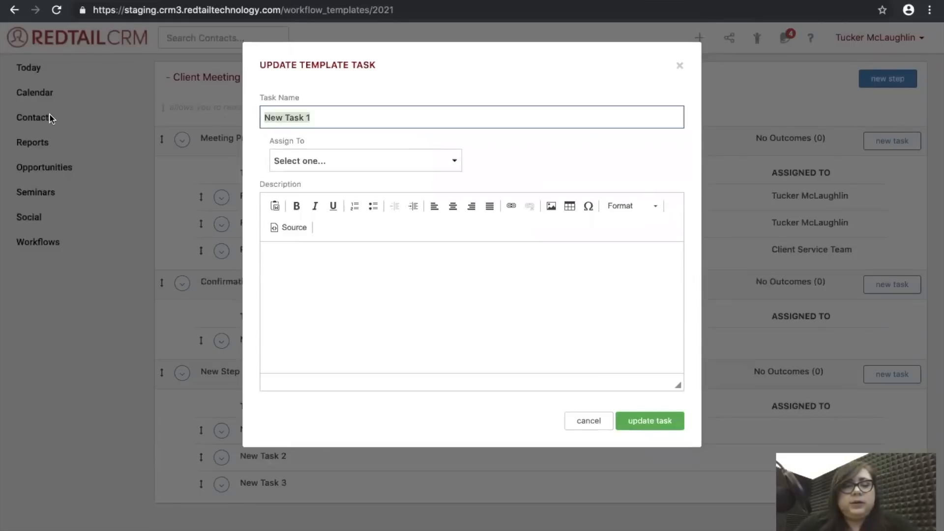
{"action": "type", "text": "Confirm Meeting"}
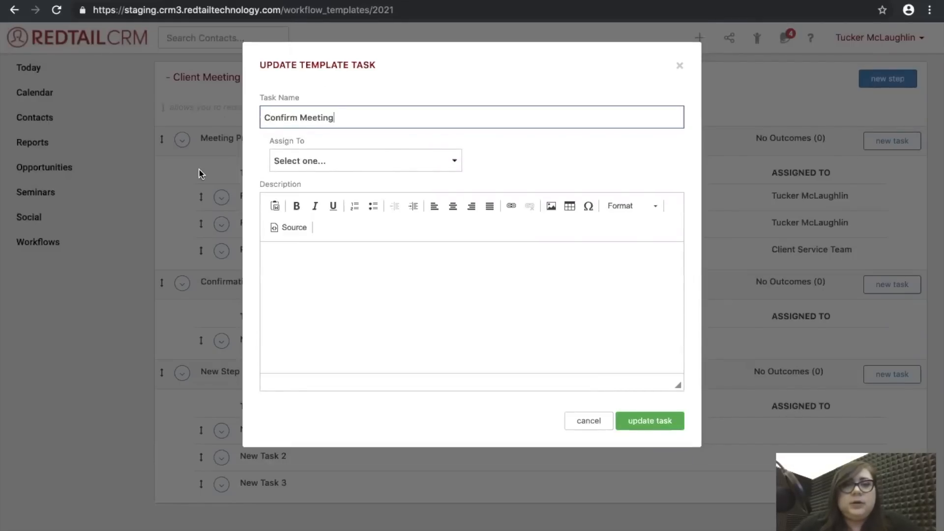
Assign the Confirm Meeting task to the signed-in user's own account and save the task.
{"action": "left_click", "coordinate": [311, 161]}
{"action": "left_click", "coordinate": [321, 169]}
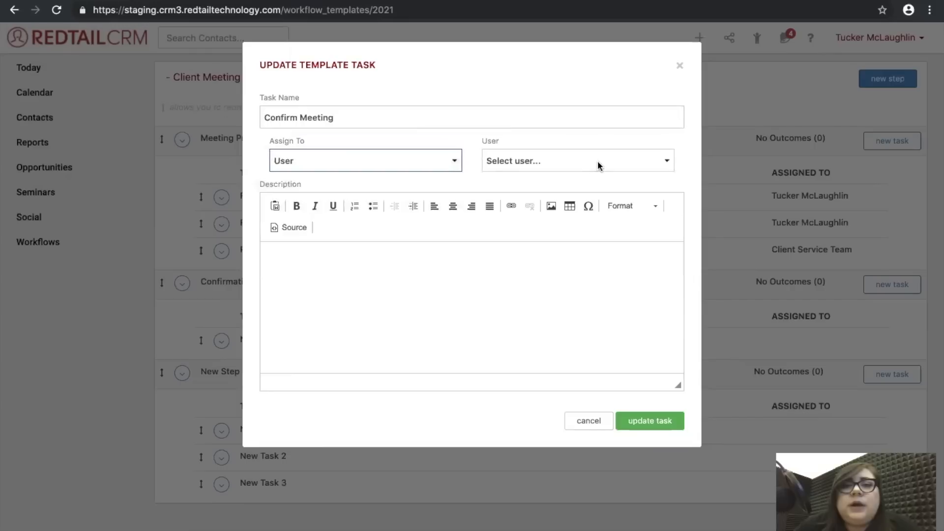
{"action": "left_click", "coordinate": [597, 161]}
{"action": "left_click", "coordinate": [533, 313]}
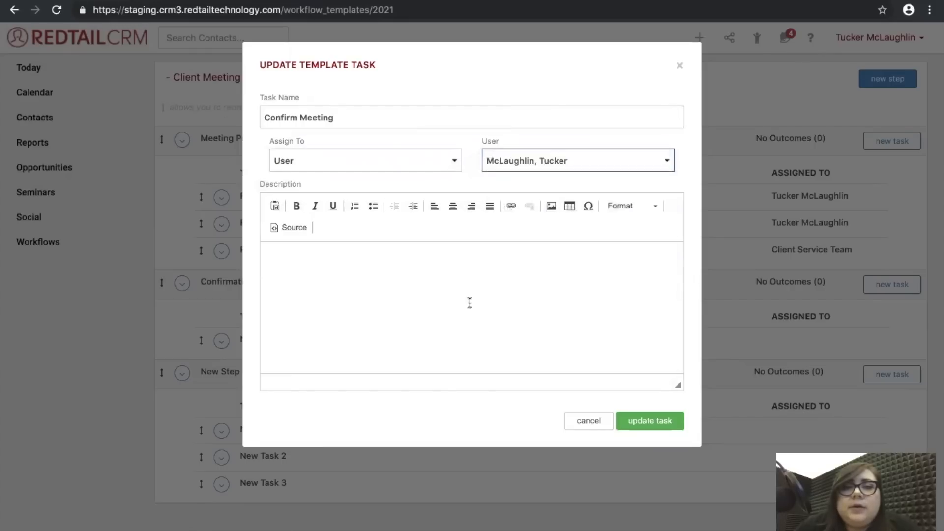
{"action": "left_click", "coordinate": [676, 428]}
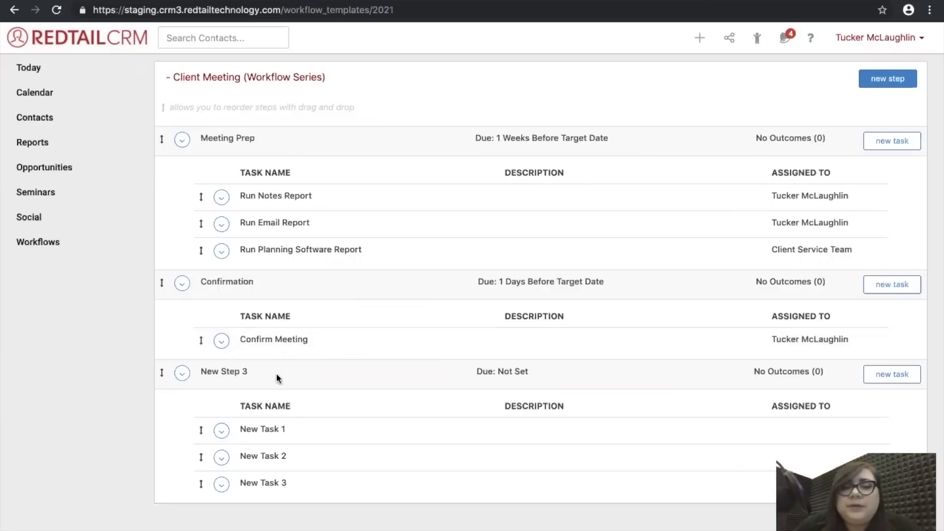
Check the third step in the Word outline, and rename the template's third step as Meeting Follow-Up.
{"action": "key", "text": "ctrl+Left"}
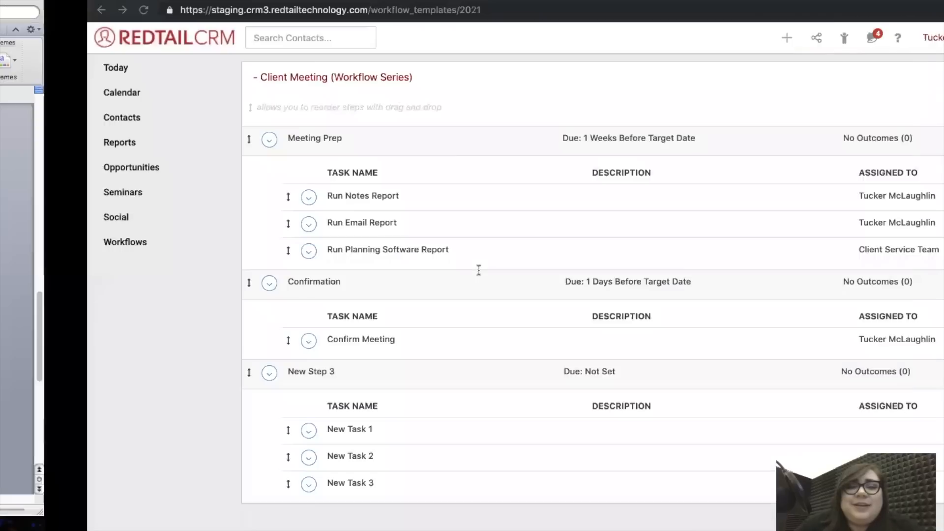
{"action": "left_click", "coordinate": [182, 376]}
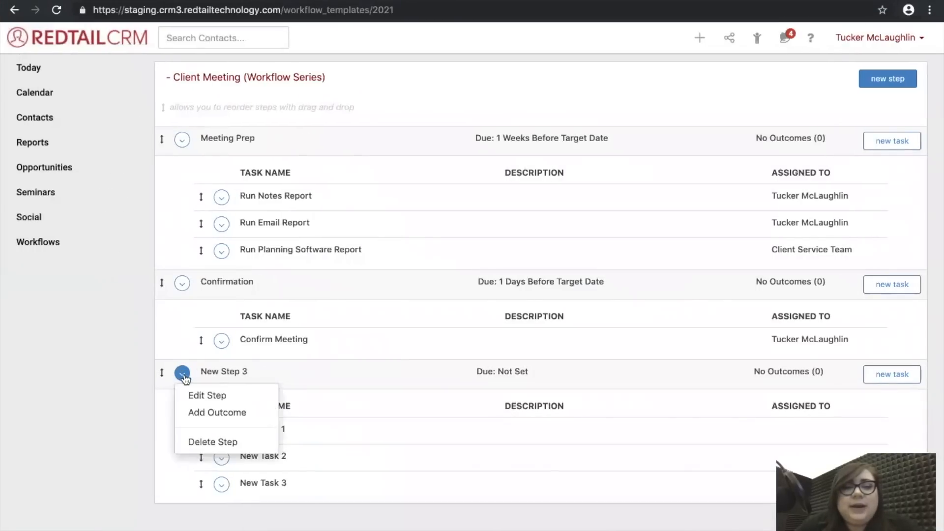
{"action": "left_click", "coordinate": [200, 396]}
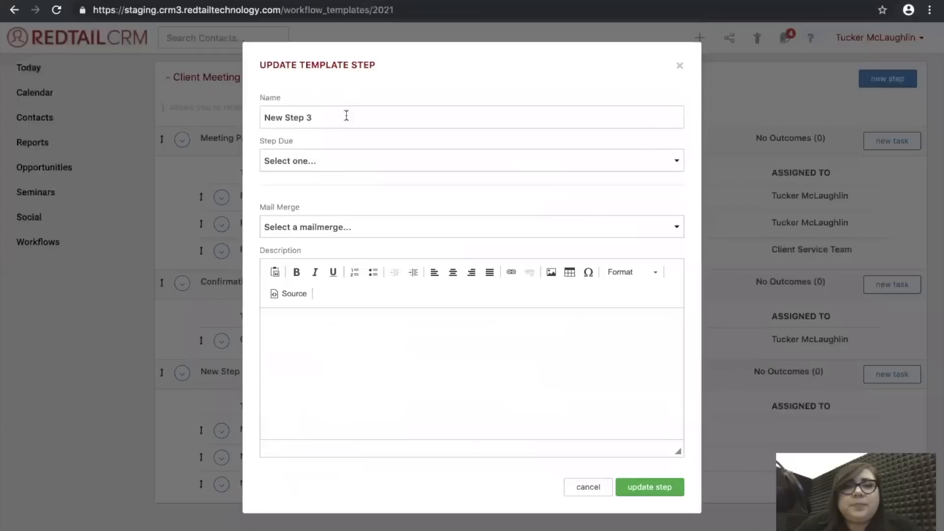
{"action": "type", "text": "Meeti"}
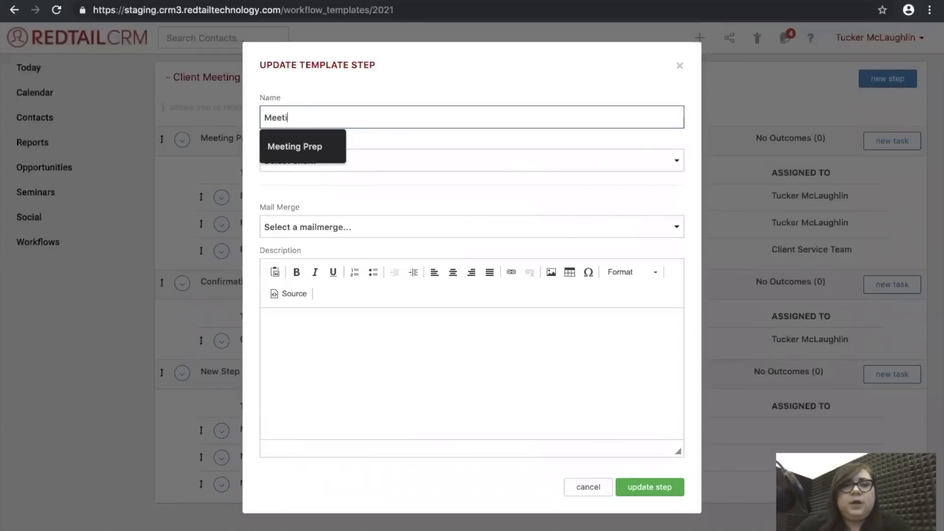
{"action": "type", "text": "ng Follow-Up"}
Make the Meeting Follow-Up step due 3 Days After Target Date and save the step.
{"action": "left_click", "coordinate": [293, 160]}
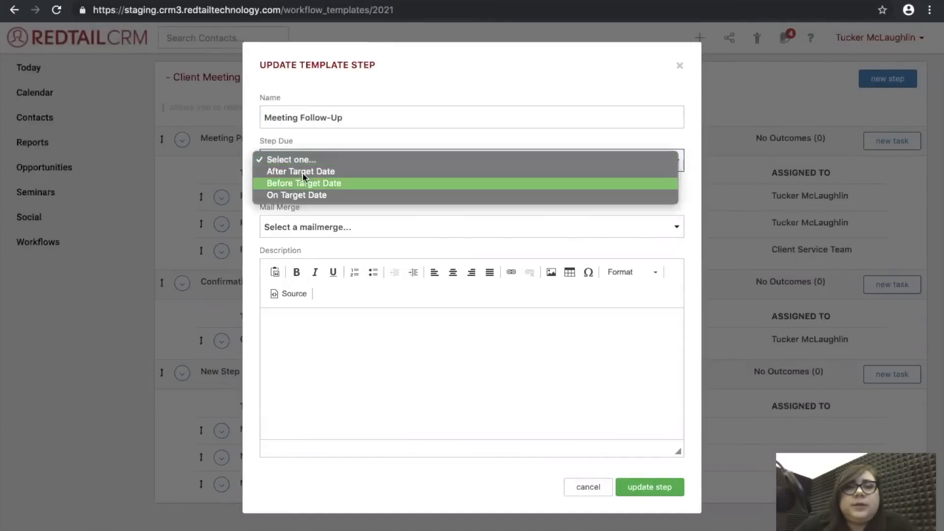
{"action": "left_click", "coordinate": [302, 172]}
{"action": "left_click", "coordinate": [314, 202]}
{"action": "type", "text": "4"}
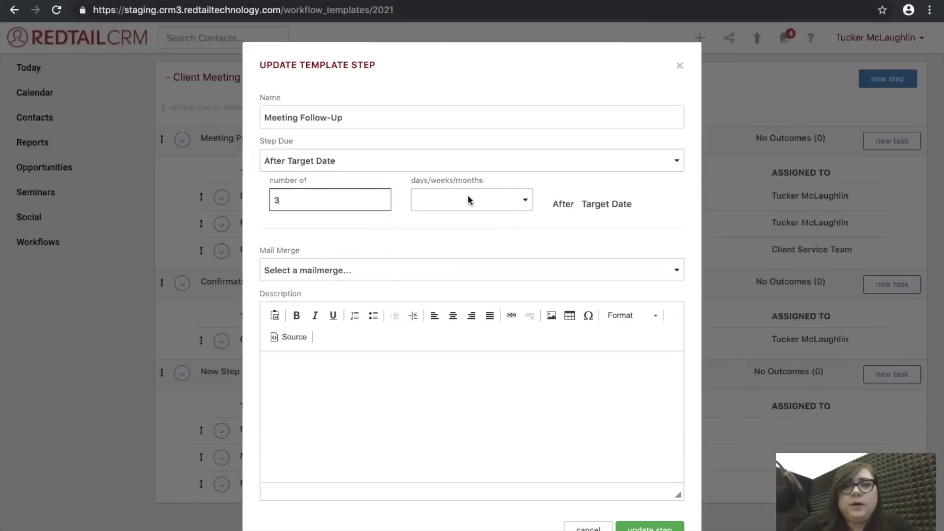
{"action": "left_click", "coordinate": [467, 197]}
{"action": "left_click", "coordinate": [457, 206]}
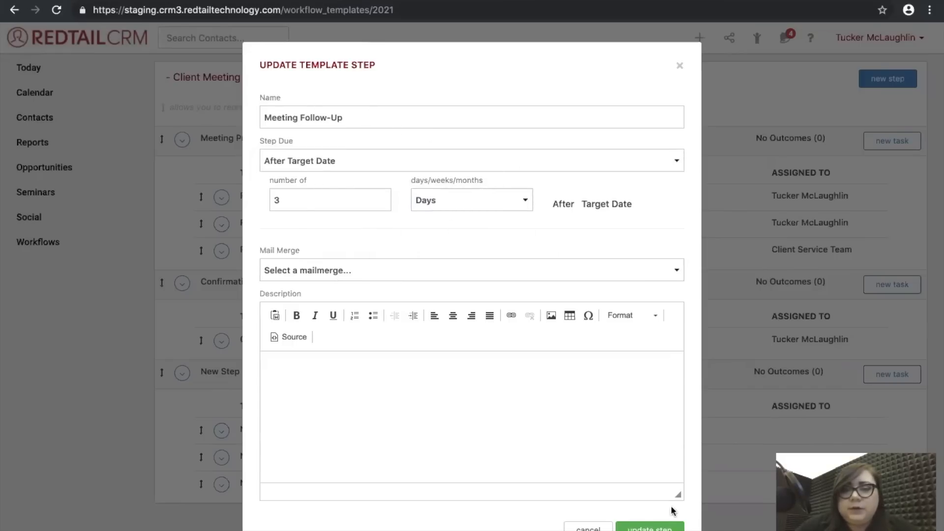
{"action": "left_click", "coordinate": [667, 526]}
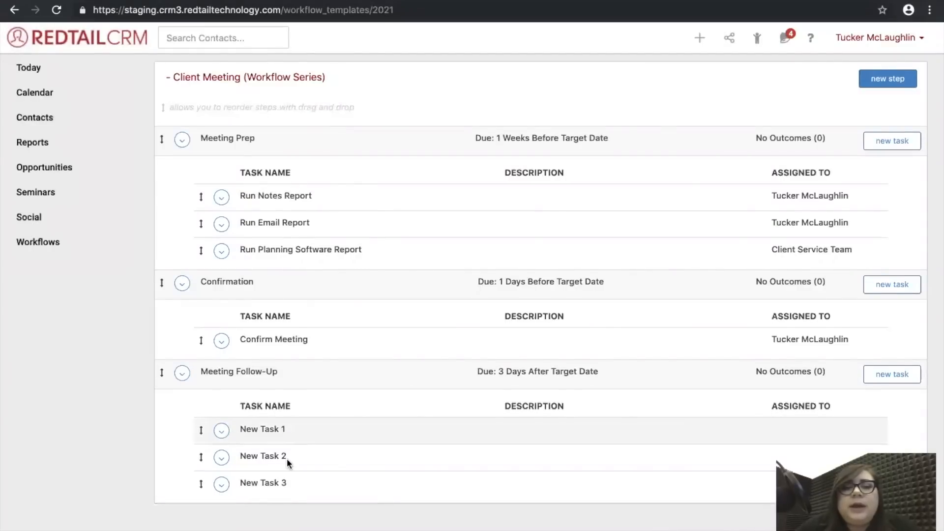
Check the Meeting Follow Up tasks in the Word outline and reopen the Client Meeting workflow template in Redtail CRM.
{"action": "scroll", "coordinate": [314, 419], "scroll_direction": "left", "scroll_amount": 5}
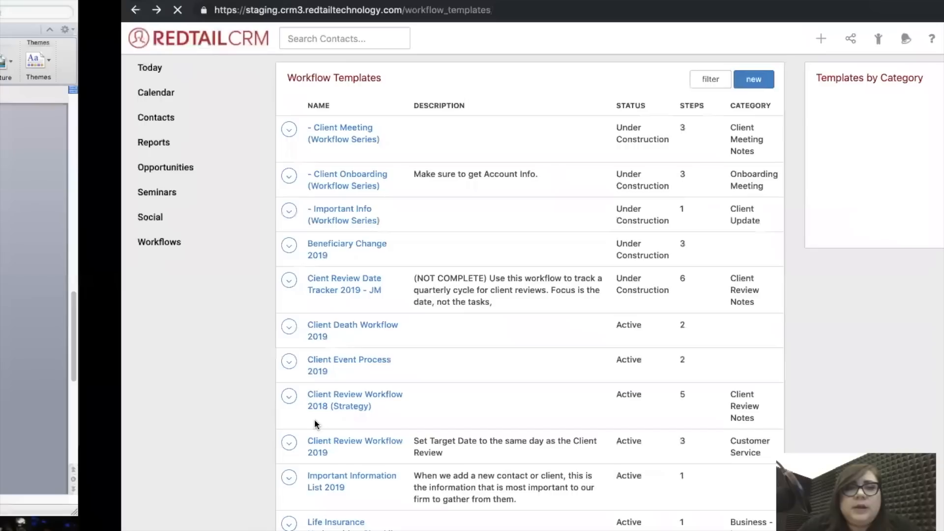
{"action": "key", "text": "ctrl+Left"}
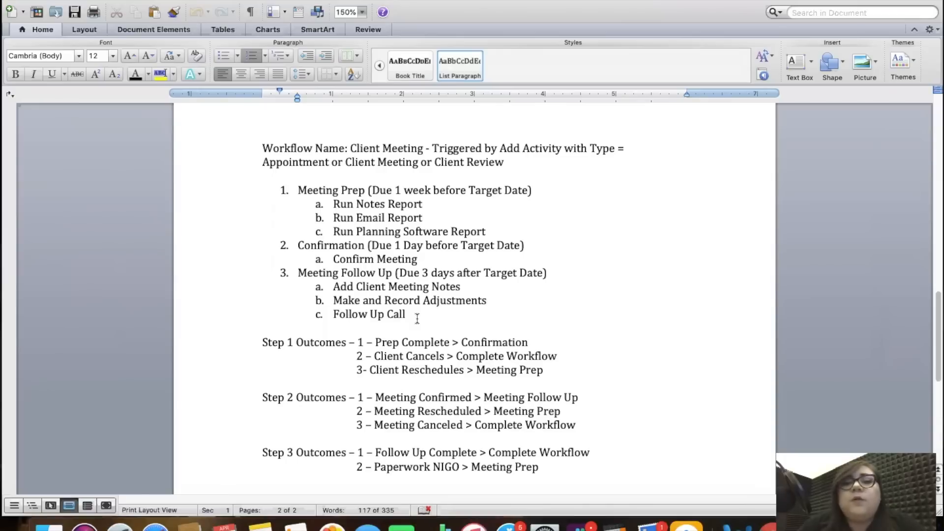
{"action": "key", "text": "ctrl+Right"}
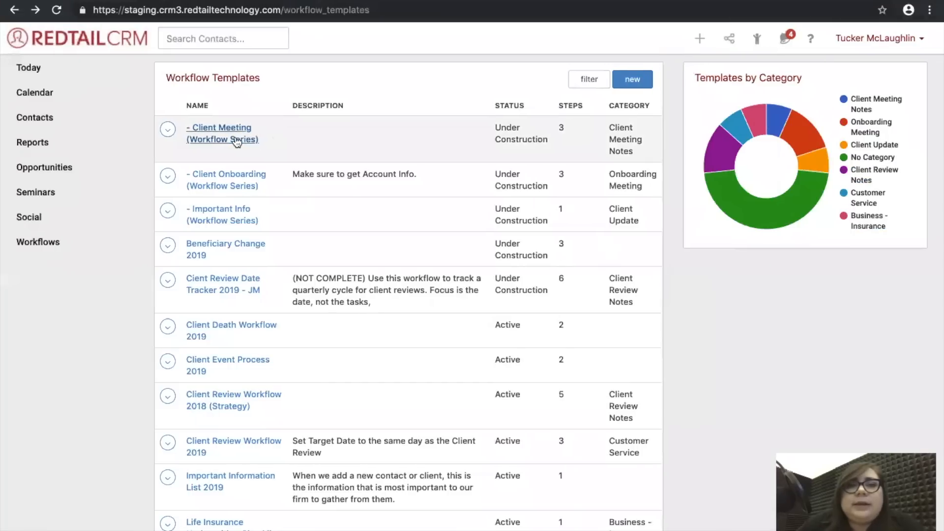
{"action": "left_click", "coordinate": [237, 142]}
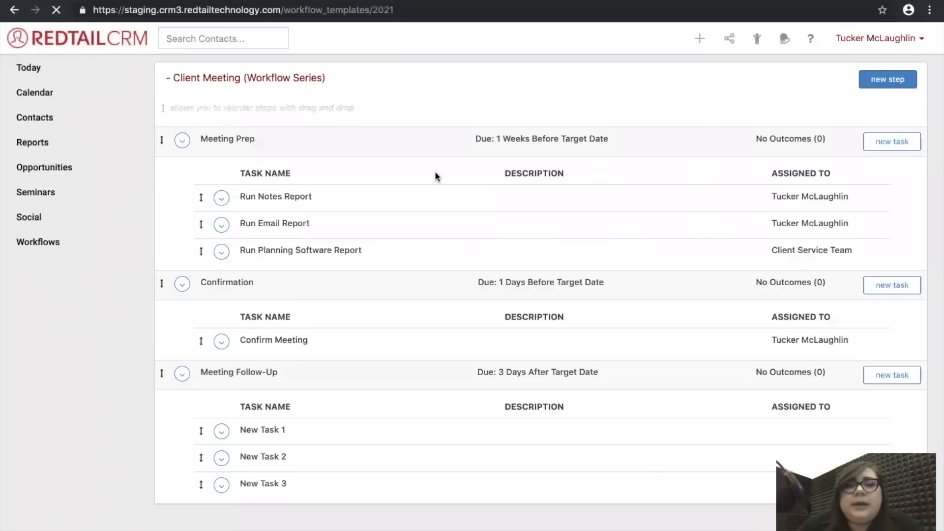
Open the first task under Meeting Follow-Up for editing and rename it as Add Client Meeting Notes.
{"action": "left_click", "coordinate": [222, 432]}
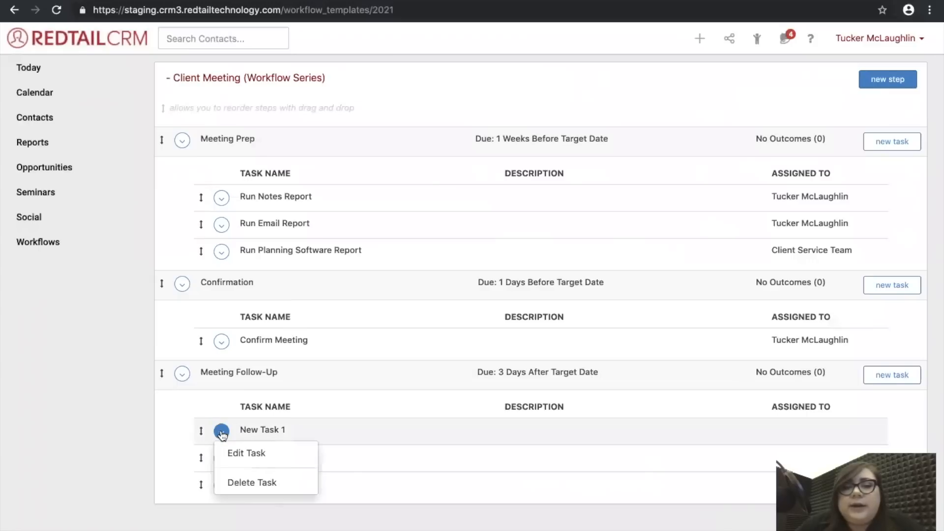
{"action": "left_click", "coordinate": [247, 453]}
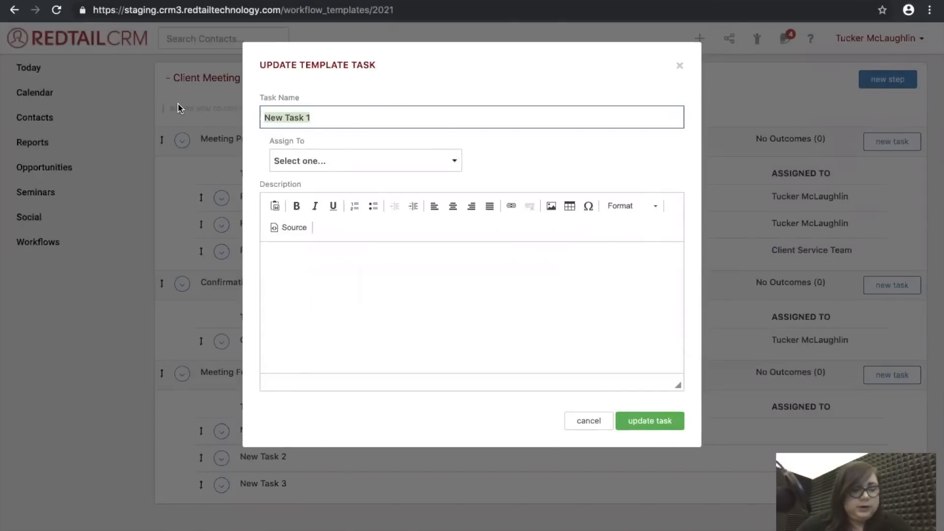
{"action": "type", "text": "Add Cli"}
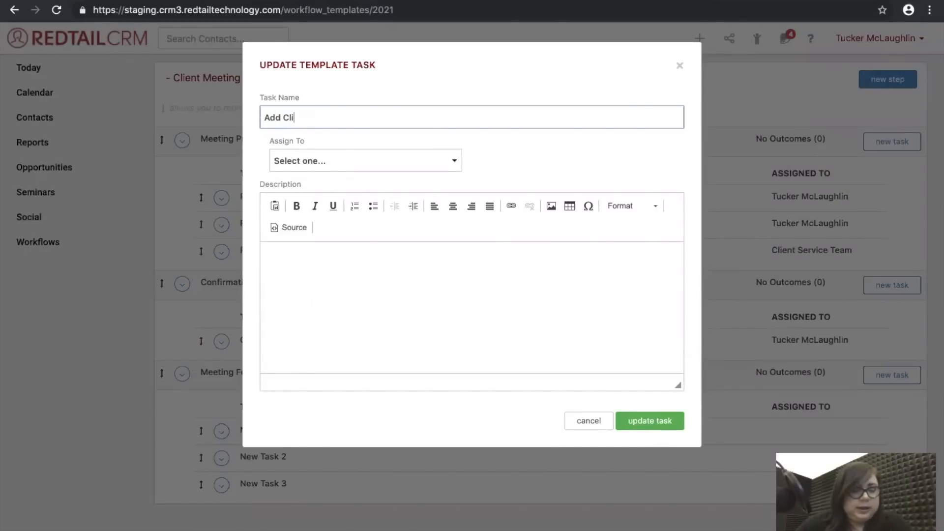
{"action": "type", "text": "ent Meeting Notes"}
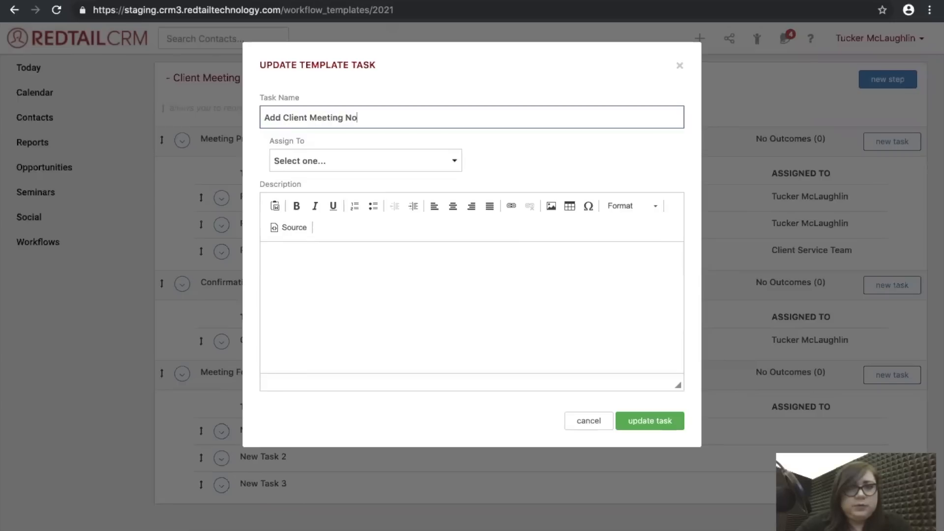
Assign the Add Client Meeting Notes task to a team, choosing Client Service Team, and save the task.
{"action": "left_click", "coordinate": [323, 160]}
{"action": "left_click", "coordinate": [309, 183]}
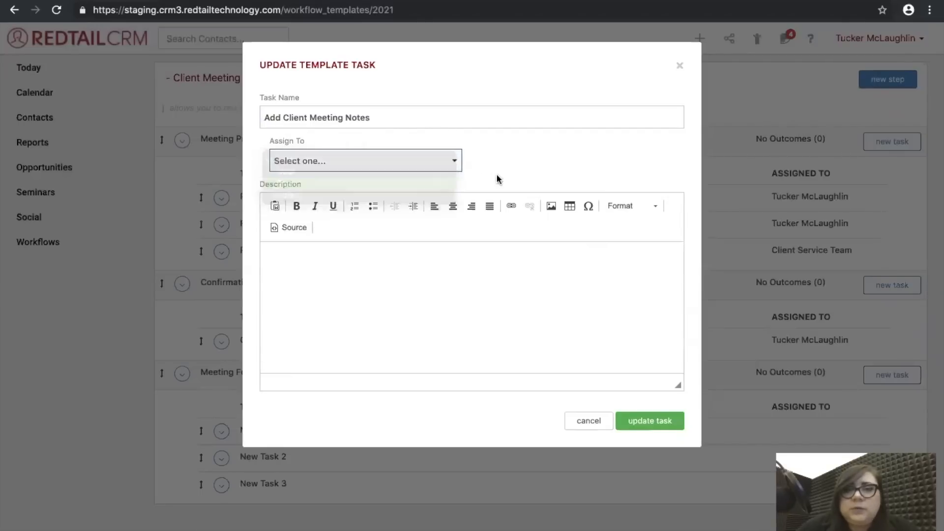
{"action": "left_click", "coordinate": [551, 162]}
{"action": "left_click", "coordinate": [537, 170]}
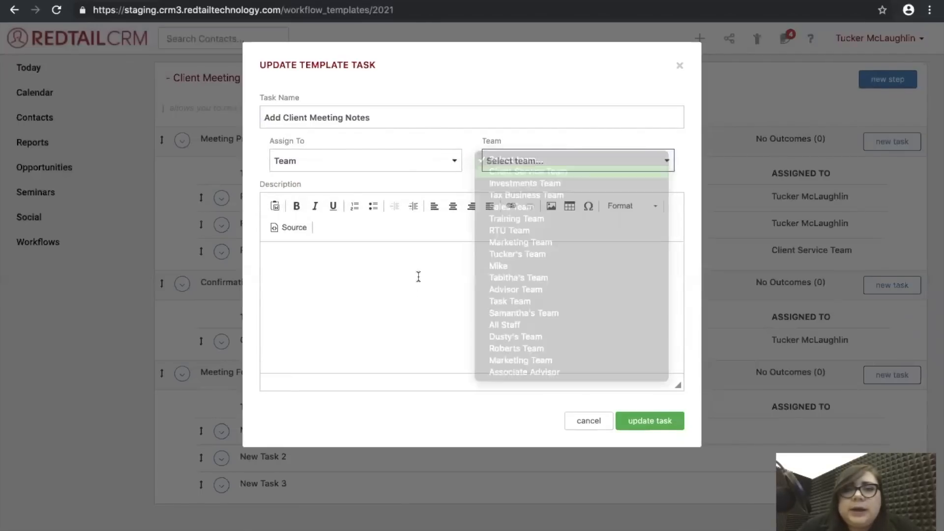
{"action": "left_click", "coordinate": [655, 421]}
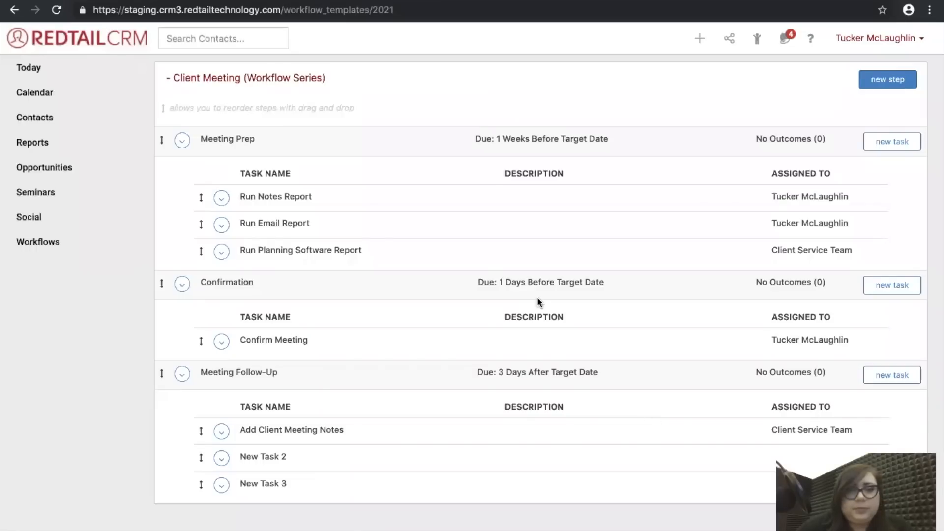
Check the Meeting Follow Up tasks in the Word outline and rename New Task 2 in Redtail CRM as Make and Record Adjustments.
{"action": "key", "text": "ctrl+Left"}
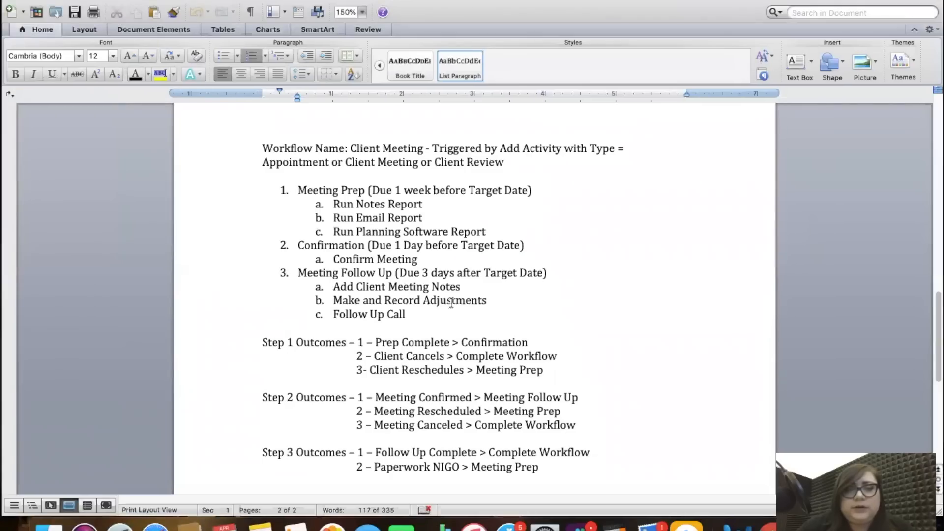
{"action": "key", "text": "ctrl+Right"}
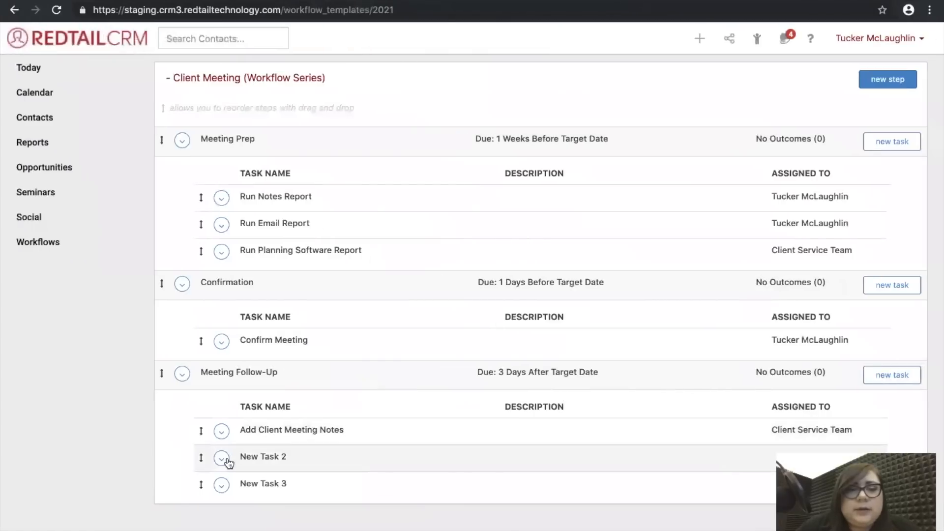
{"action": "left_click", "coordinate": [222, 458]}
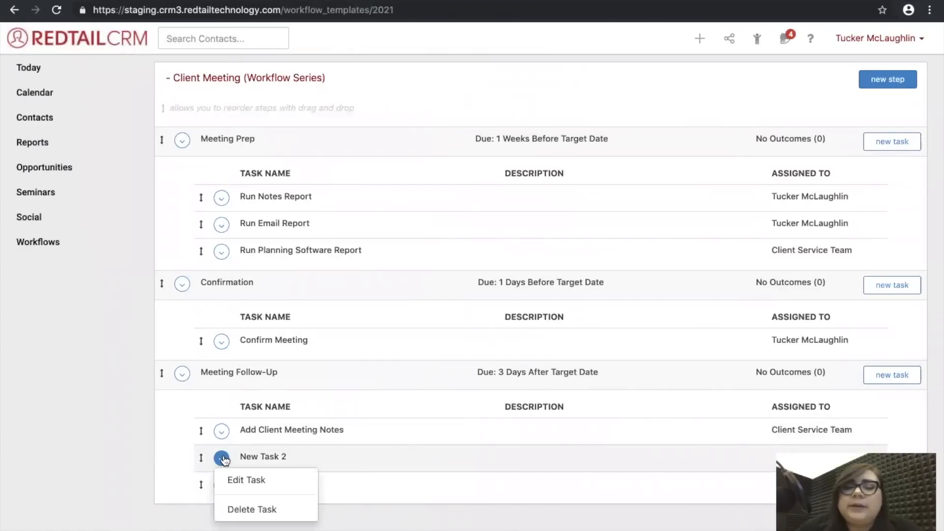
{"action": "left_click", "coordinate": [250, 480]}
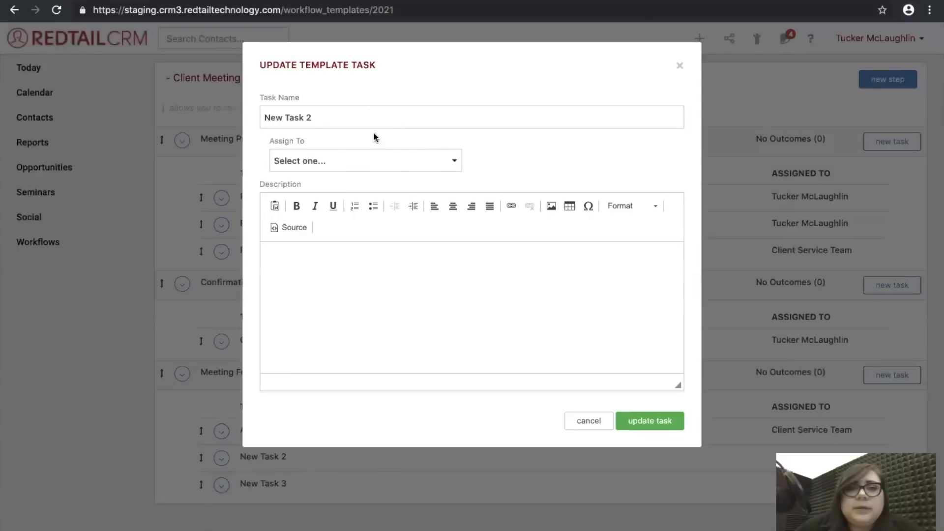
{"action": "key", "text": "super+a"}
{"action": "type", "text": "Make and Record Adjustments"}
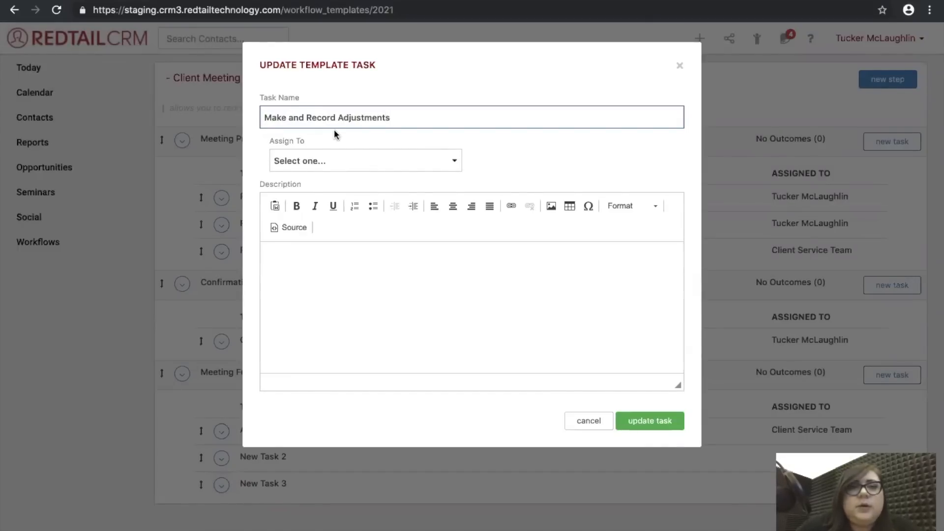
Assign the Make and Record Adjustments task to a team, choosing Client Service Team, and save the task.
{"action": "left_click", "coordinate": [328, 165]}
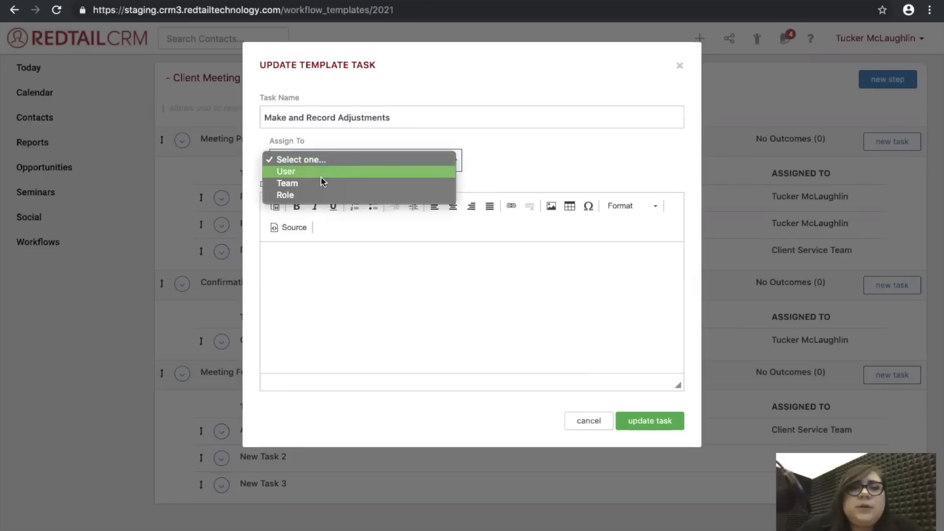
{"action": "left_click", "coordinate": [320, 181]}
{"action": "left_click", "coordinate": [550, 157]}
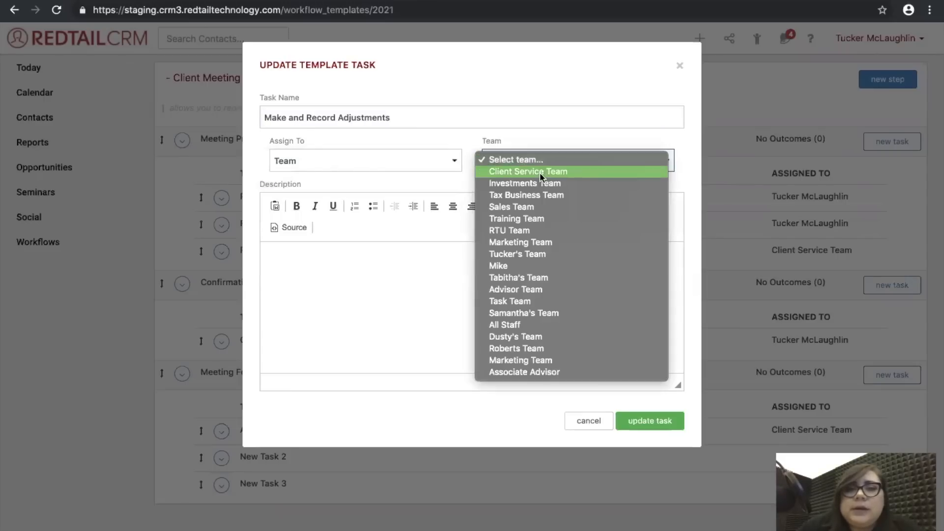
{"action": "left_click", "coordinate": [526, 171]}
{"action": "left_click", "coordinate": [450, 316]}
{"action": "left_click", "coordinate": [659, 419]}
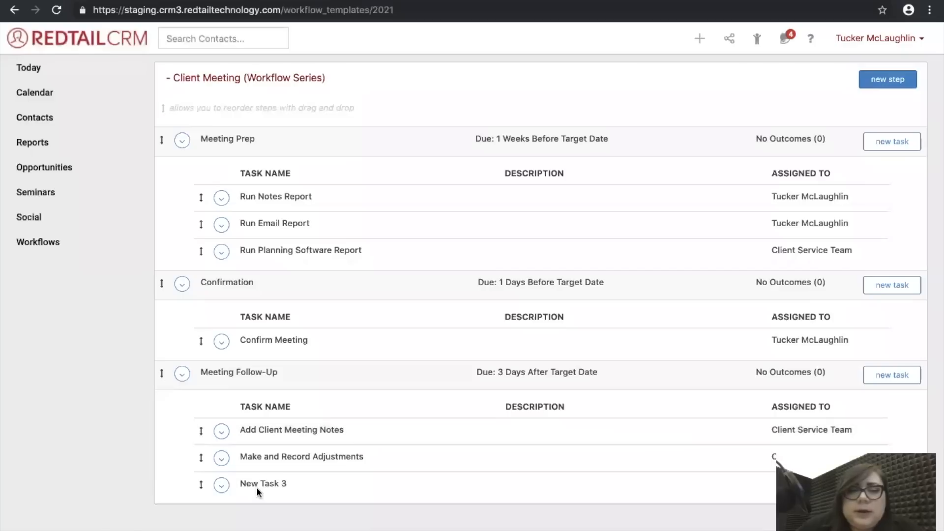
Open New Task 3 under Meeting Follow-Up for editing and rename it as Follow-Up Call.
{"action": "left_click", "coordinate": [221, 485]}
{"action": "left_click", "coordinate": [239, 506]}
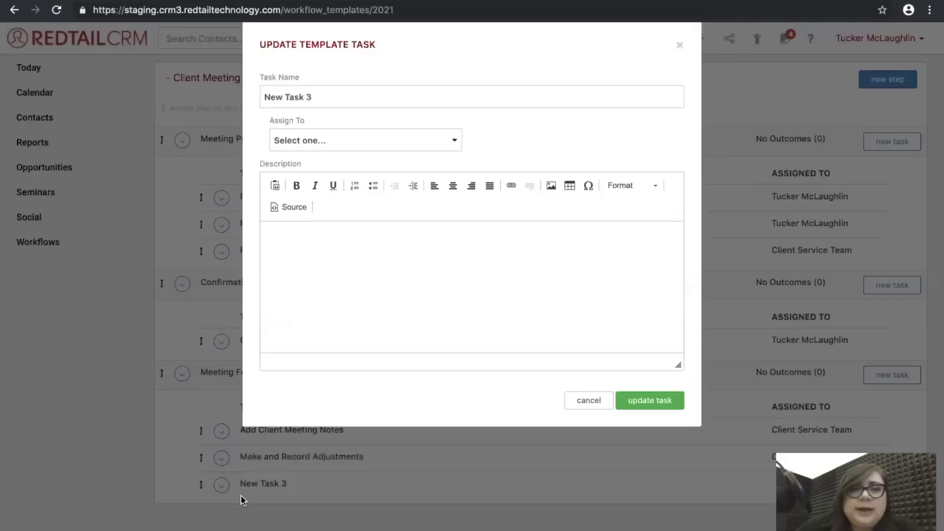
{"action": "left_click", "coordinate": [353, 117]}
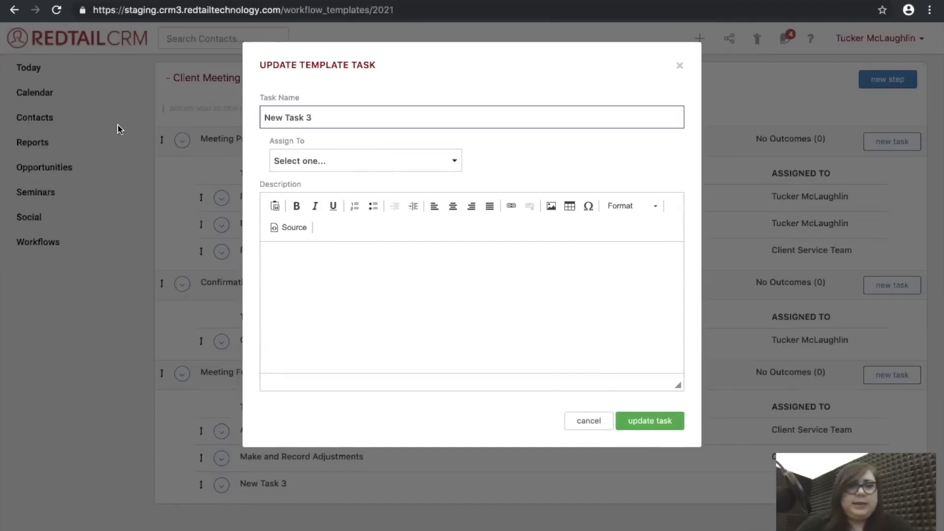
{"action": "key", "text": "ctrl+a"}
{"action": "type", "text": "Follow"}
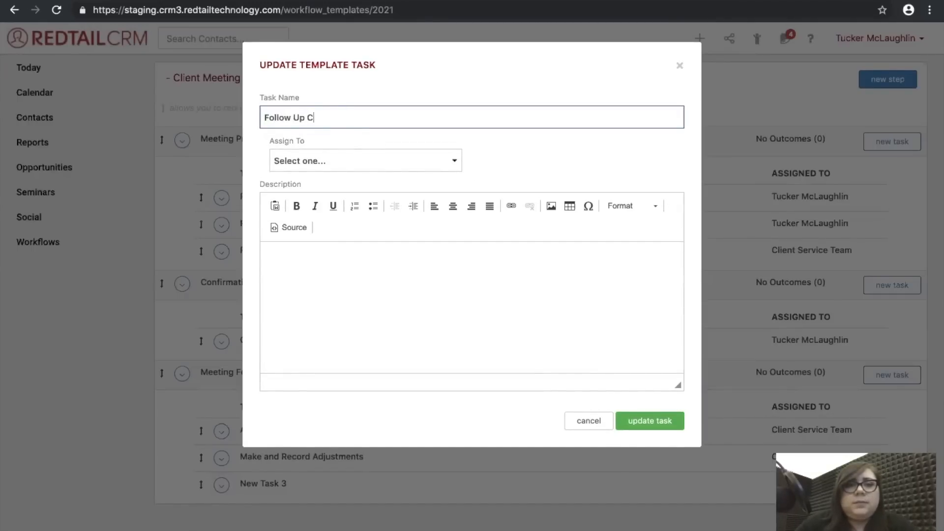
{"action": "left_click", "coordinate": [292, 117]}
{"action": "key", "text": "BackSpace"}
{"action": "type", "text": "-"}
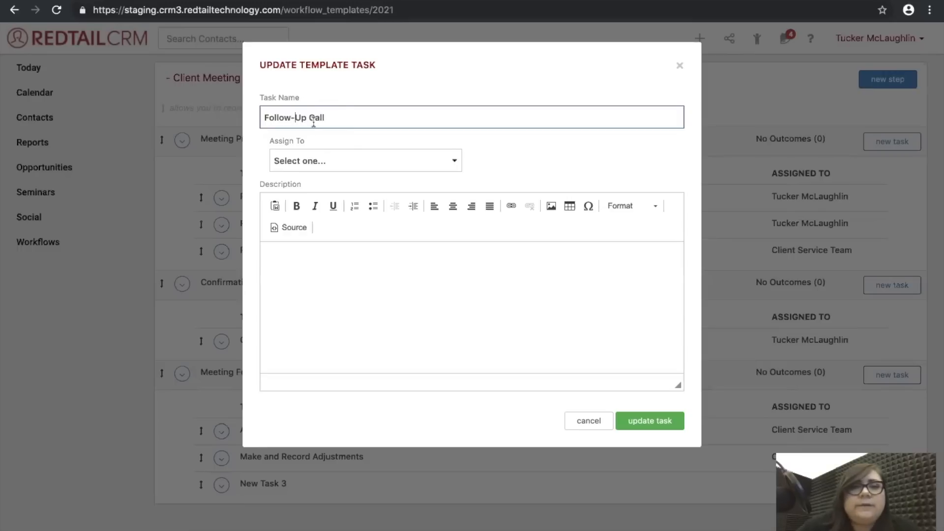
Assign the Follow-Up Call task to a user, choosing the signed-in user's own name, and save the task.
{"action": "left_click", "coordinate": [339, 160]}
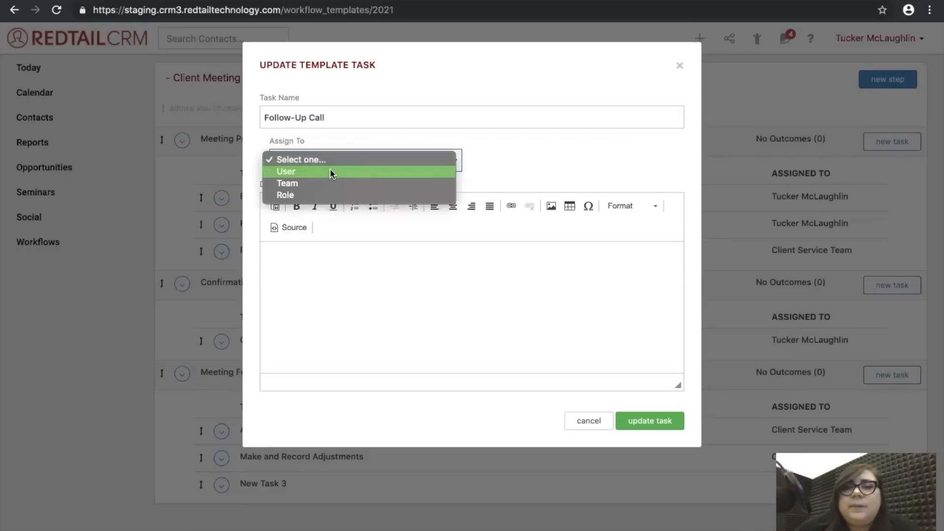
{"action": "left_click", "coordinate": [330, 172]}
{"action": "left_click", "coordinate": [632, 161]}
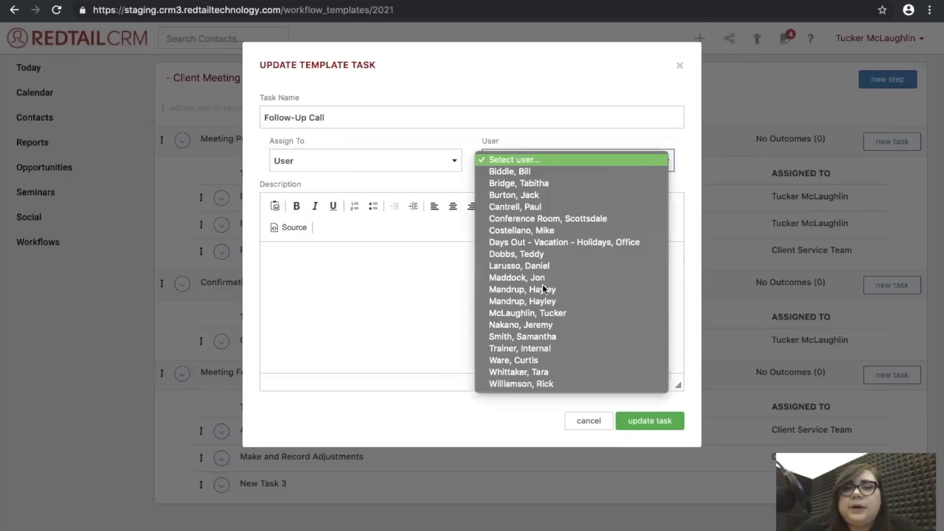
{"action": "left_click", "coordinate": [538, 313]}
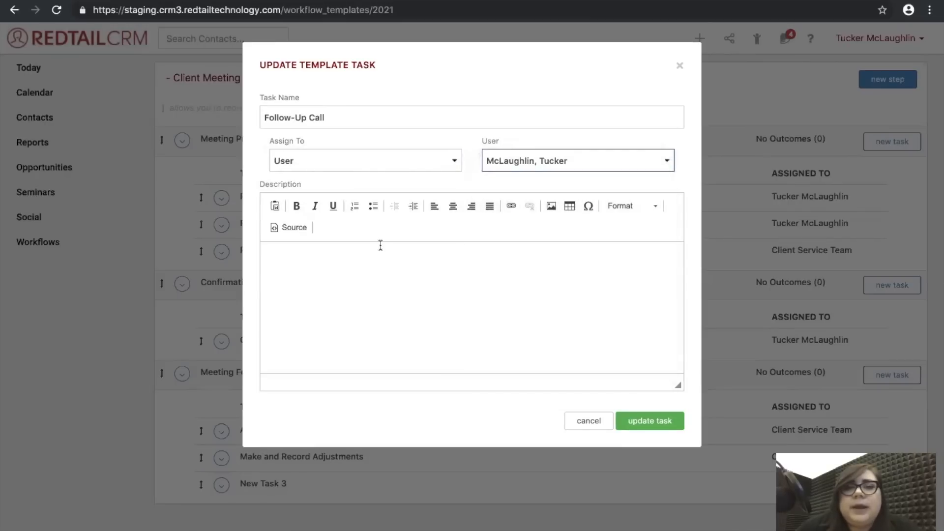
{"action": "left_click", "coordinate": [664, 422]}
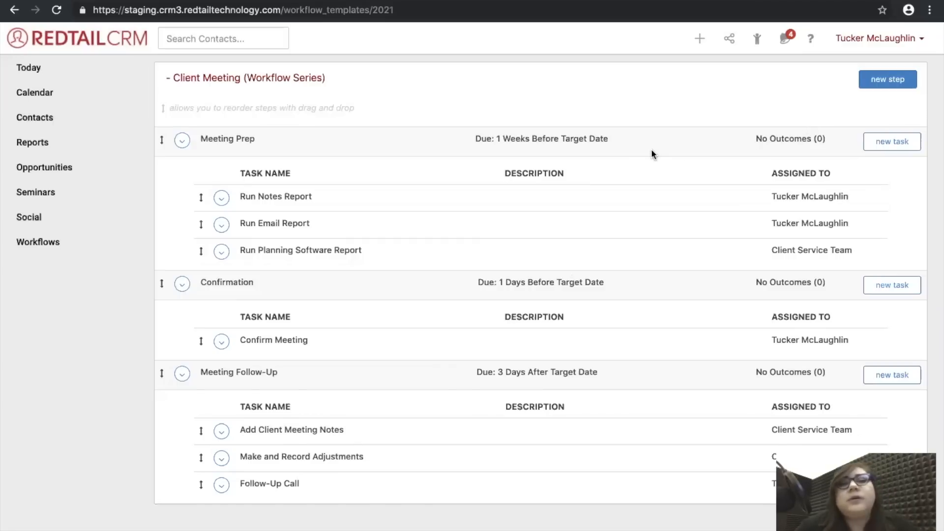
Consult the Word outline and add a Prep Complete outcome to the Meeting Prep step in Redtail CRM, with Confirmation as its next step.
{"action": "key", "text": "ctrl+Left"}
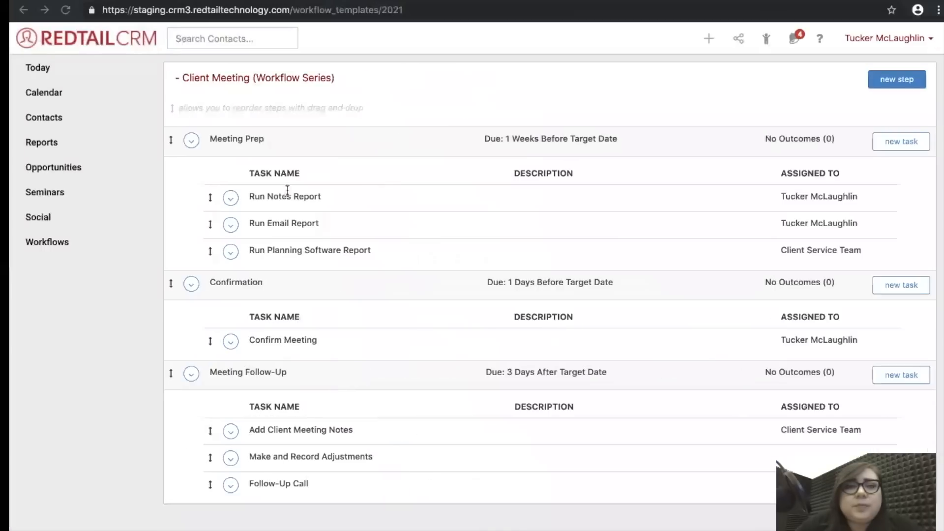
{"action": "left_click", "coordinate": [182, 141]}
{"action": "left_click", "coordinate": [194, 183]}
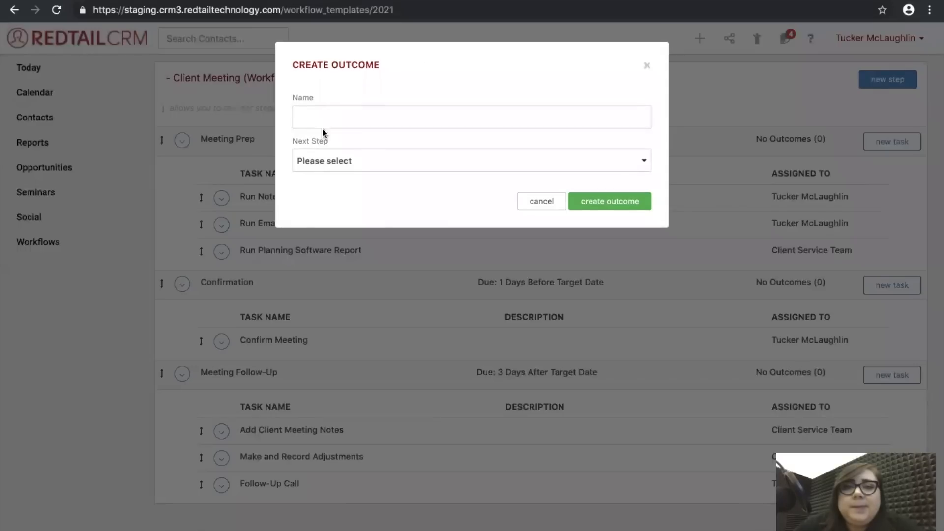
{"action": "left_click", "coordinate": [334, 108]}
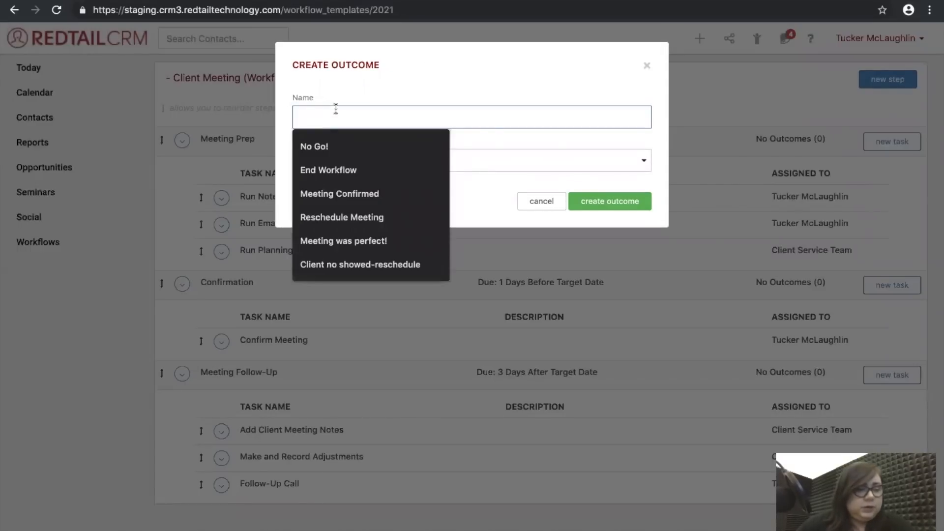
{"action": "type", "text": "Prep Complete"}
{"action": "left_click", "coordinate": [359, 160]}
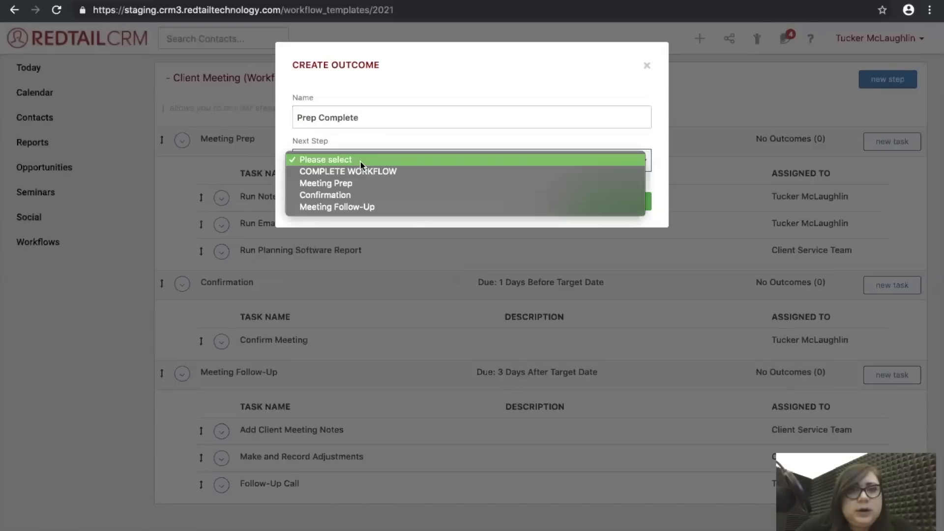
{"action": "left_click", "coordinate": [349, 195]}
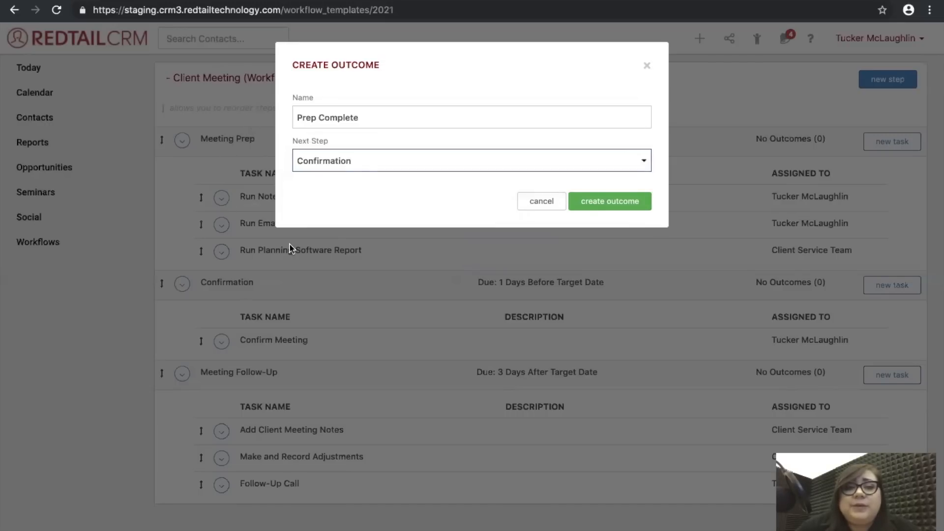
{"action": "left_click", "coordinate": [622, 205]}
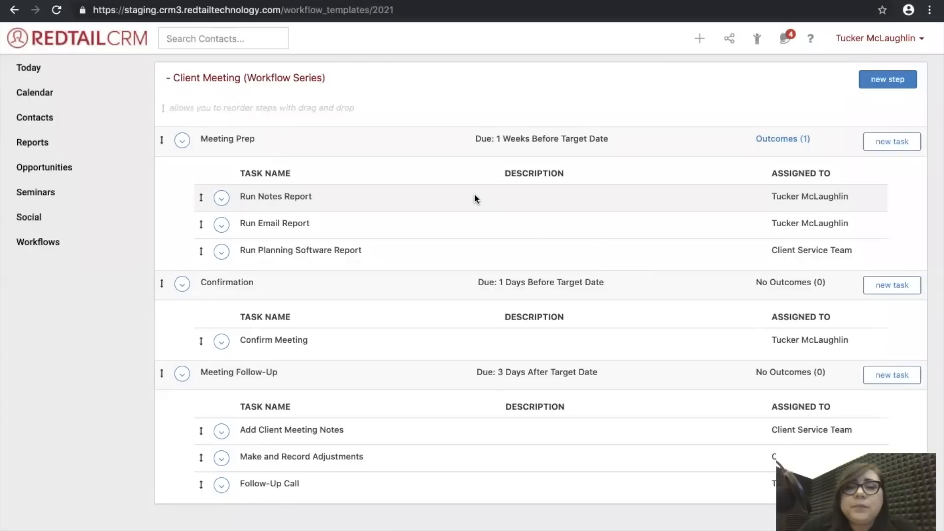
Check the Step 1 outcomes in the Word outline and add a Client Cancels outcome to Meeting Prep in Redtail CRM, leading to COMPLETE WORKFLOW.
{"action": "key", "text": "ctrl+Left"}
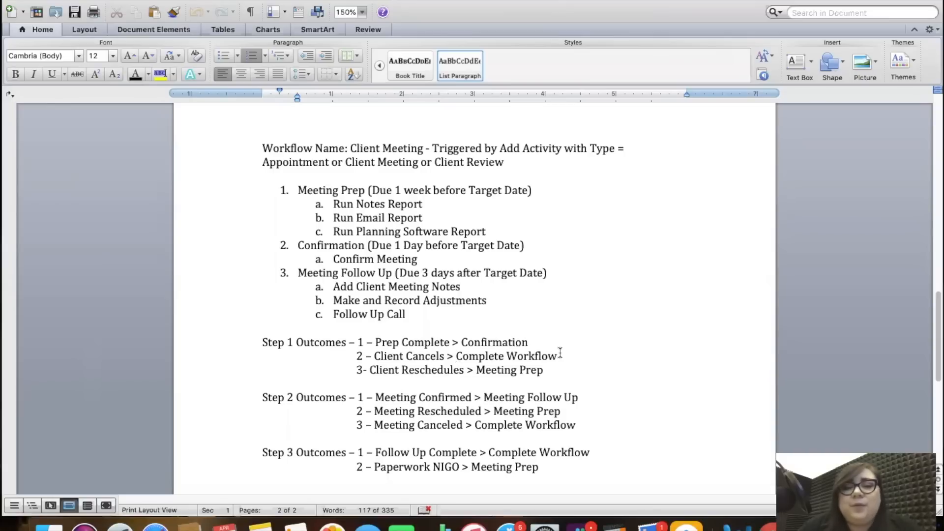
{"action": "key", "text": "ctrl+Right"}
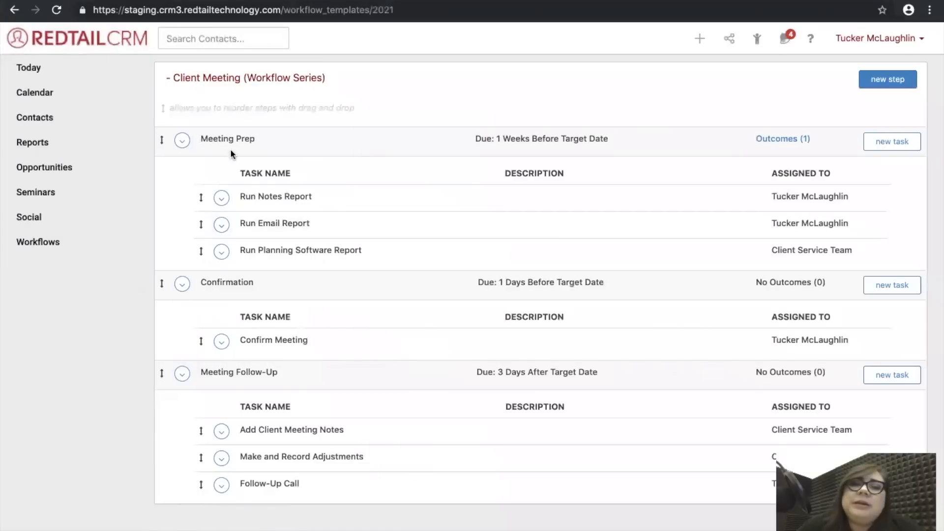
{"action": "left_click", "coordinate": [185, 143]}
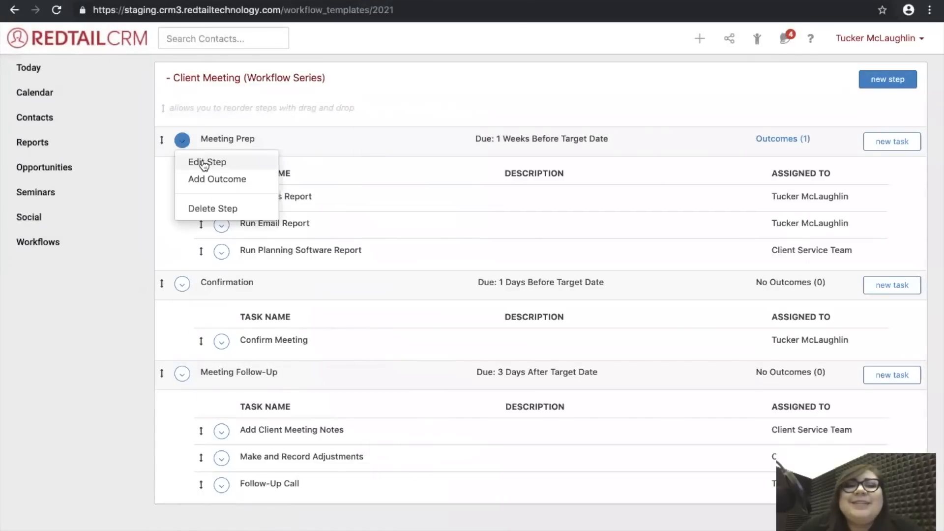
{"action": "left_click", "coordinate": [204, 180]}
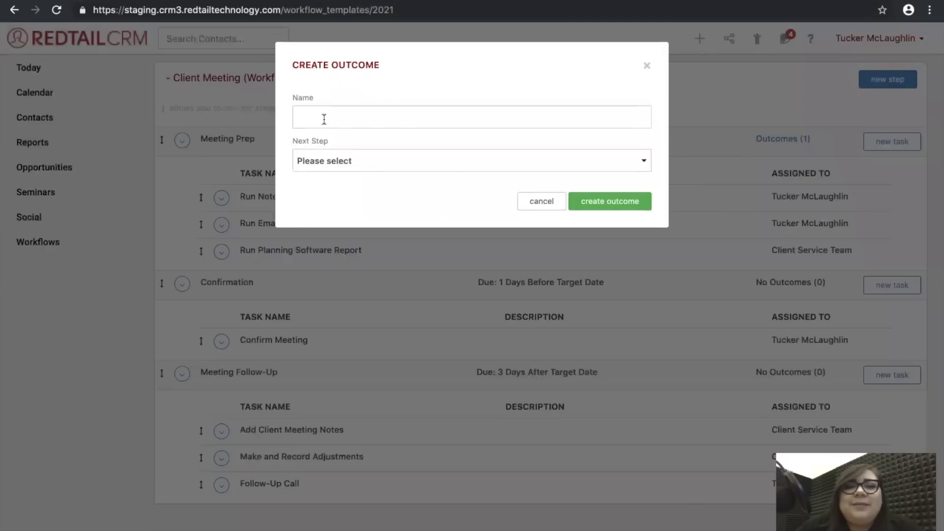
{"action": "left_click", "coordinate": [324, 119]}
{"action": "type", "text": "Client Cancels"}
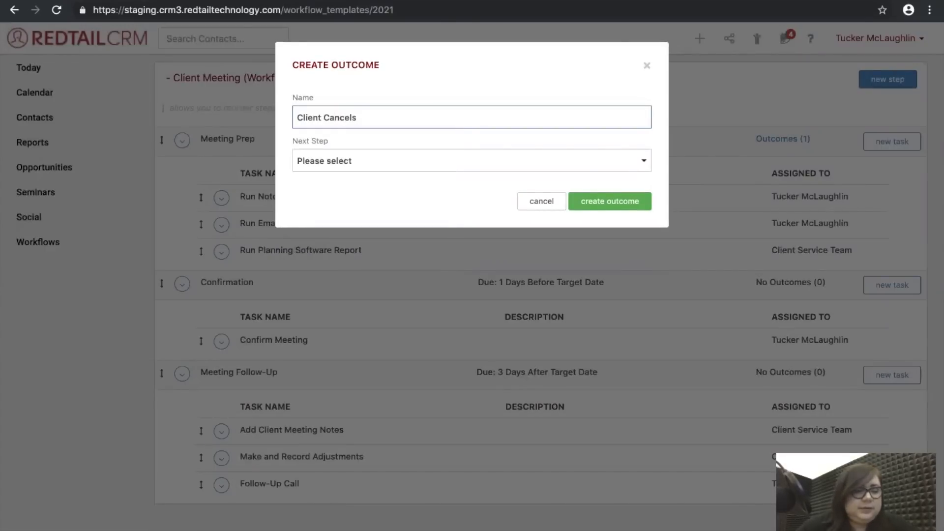
{"action": "left_click", "coordinate": [396, 162]}
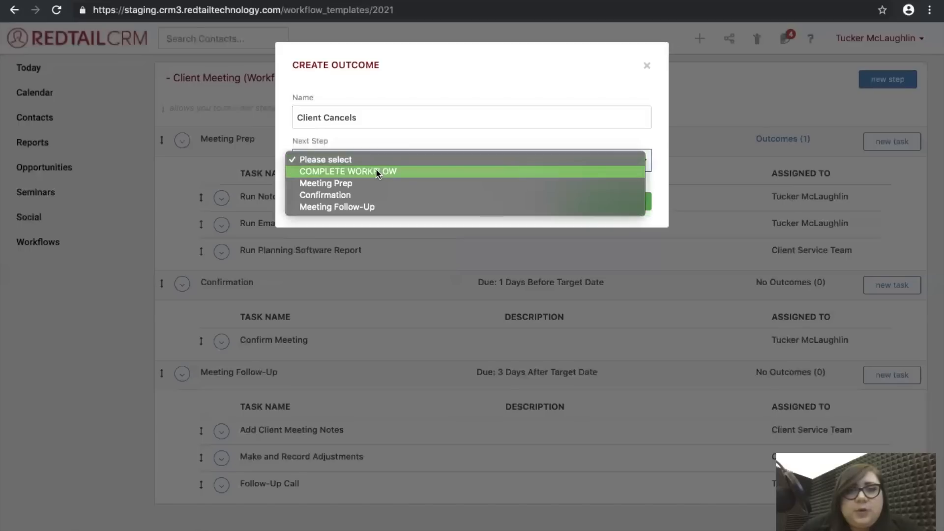
{"action": "left_click", "coordinate": [377, 172]}
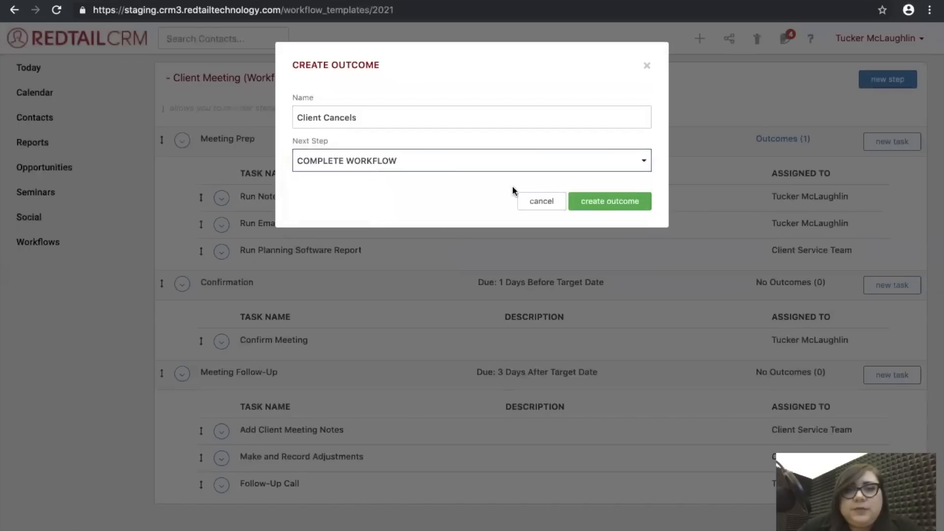
{"action": "left_click", "coordinate": [595, 202]}
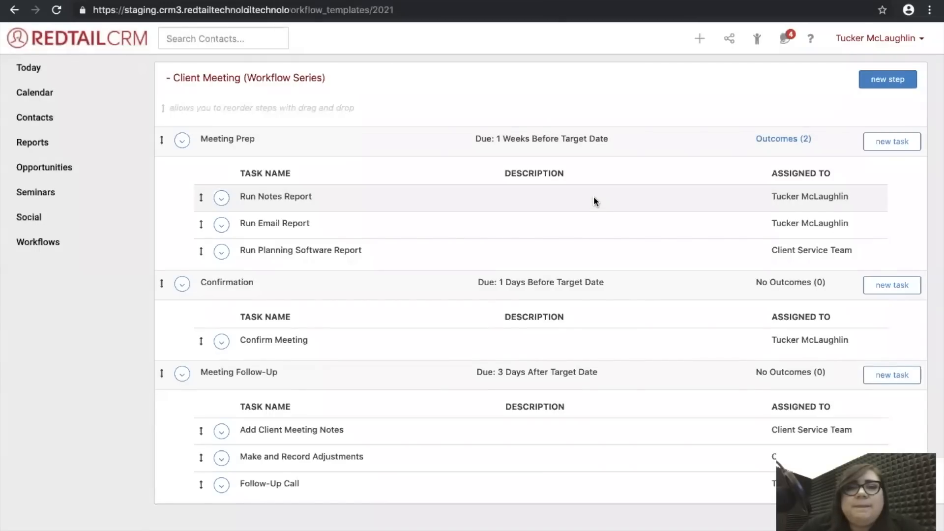
Check the Step 1 outcomes in the Word outline and add a Client Rescheduled outcome to Meeting Prep in Redtail CRM, leading to Meeting Prep.
{"action": "key", "text": "ctrl+Left"}
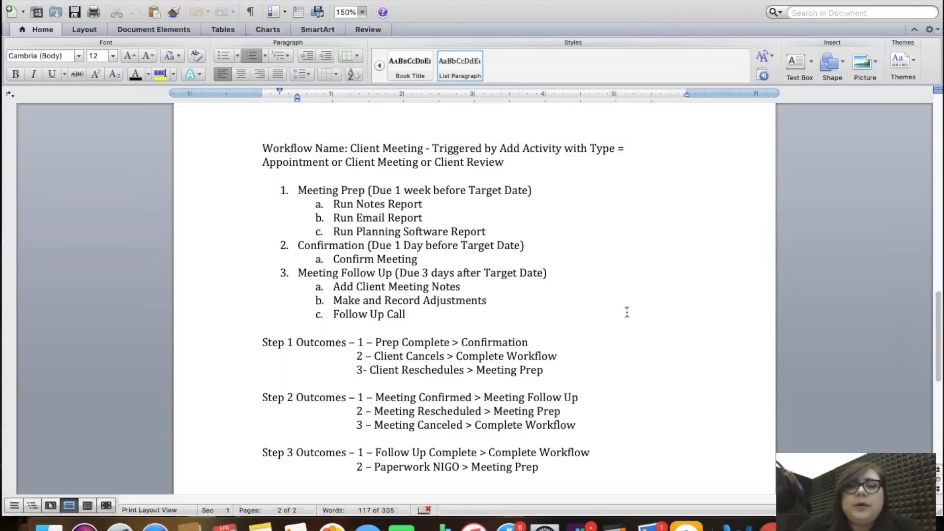
{"action": "key", "text": "ctrl+Right"}
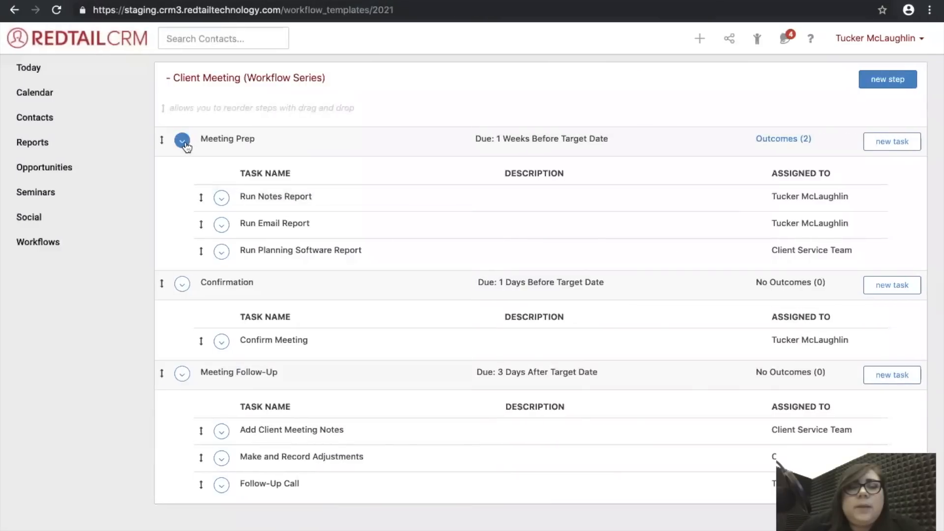
{"action": "left_click", "coordinate": [183, 141]}
{"action": "left_click", "coordinate": [210, 180]}
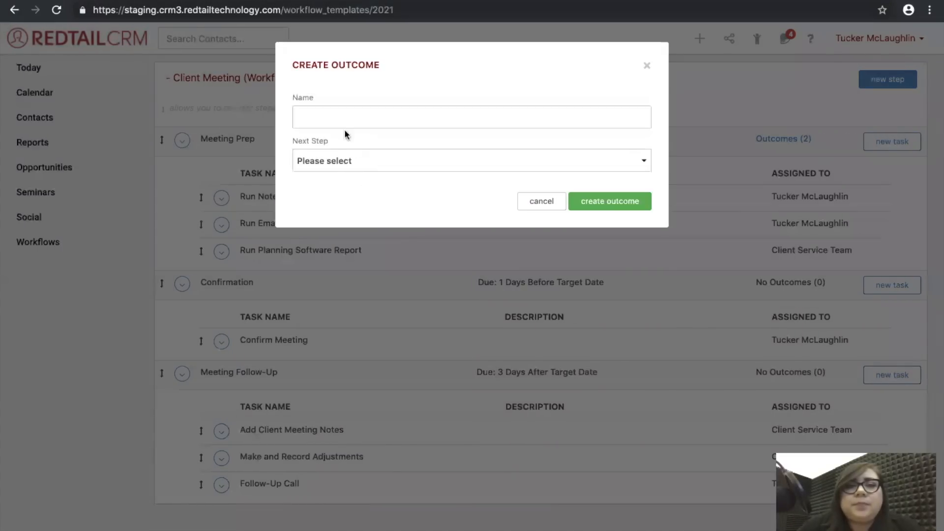
{"action": "left_click", "coordinate": [341, 122]}
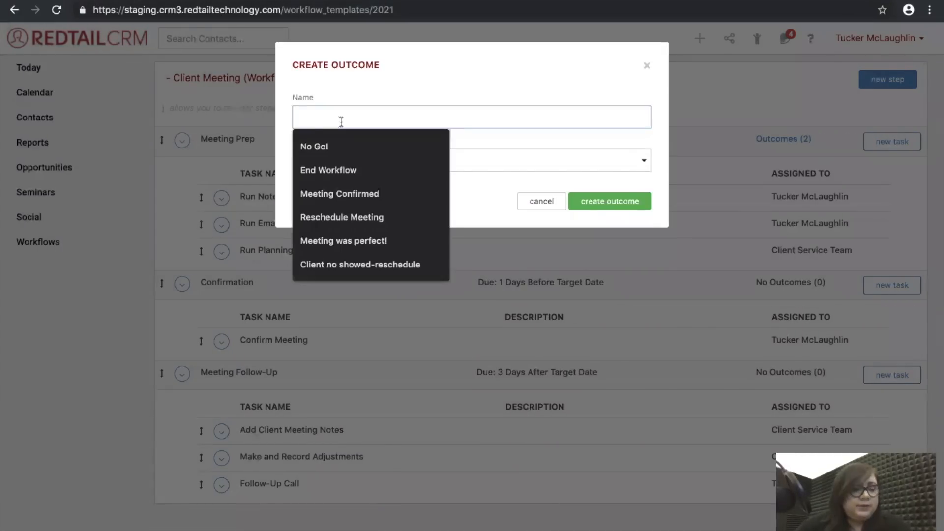
{"action": "type", "text": "Client Re"}
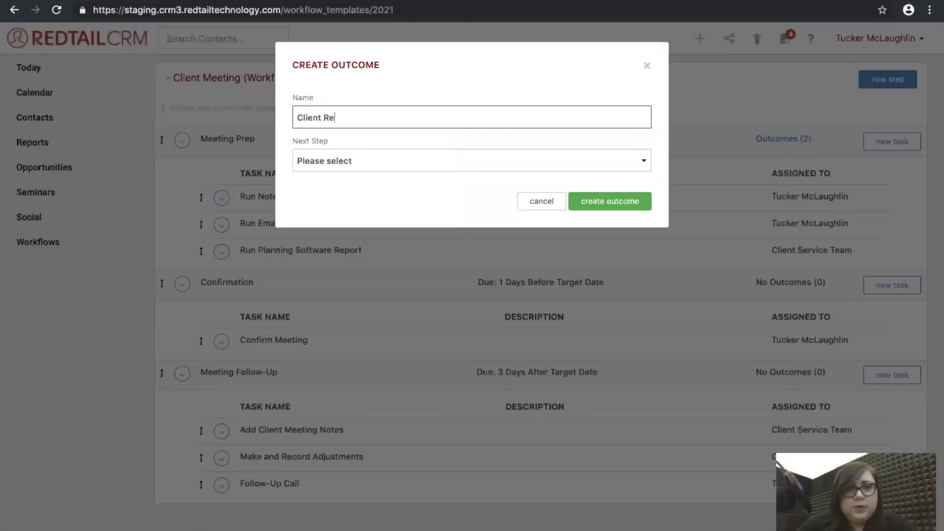
{"action": "type", "text": "scheduled"}
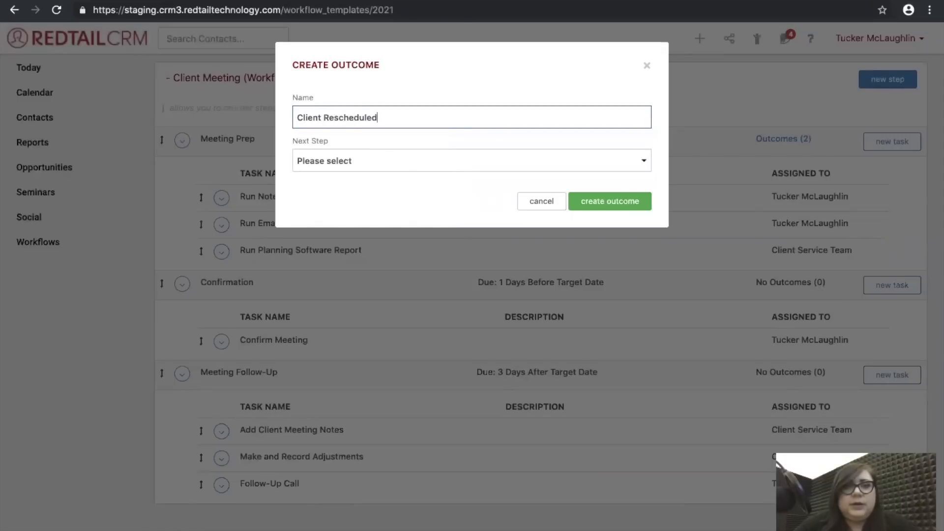
{"action": "left_click", "coordinate": [379, 165]}
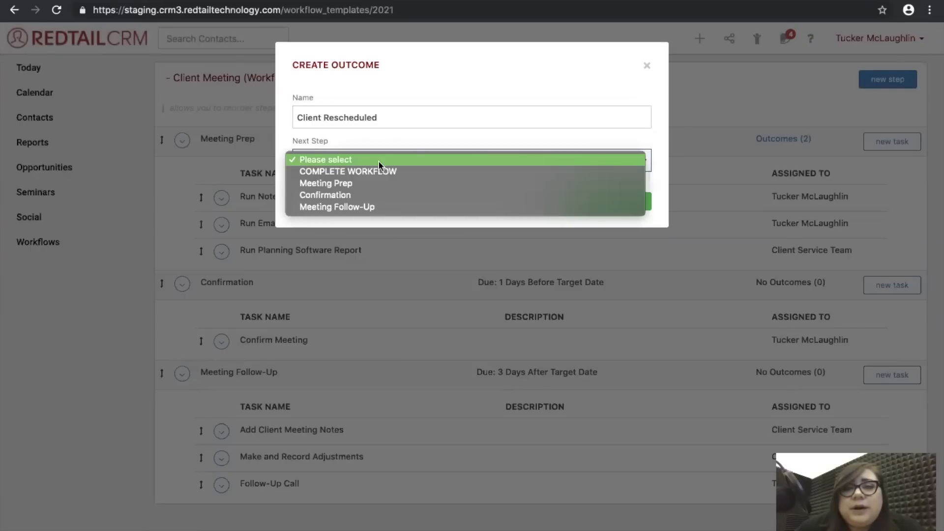
{"action": "left_click", "coordinate": [337, 185]}
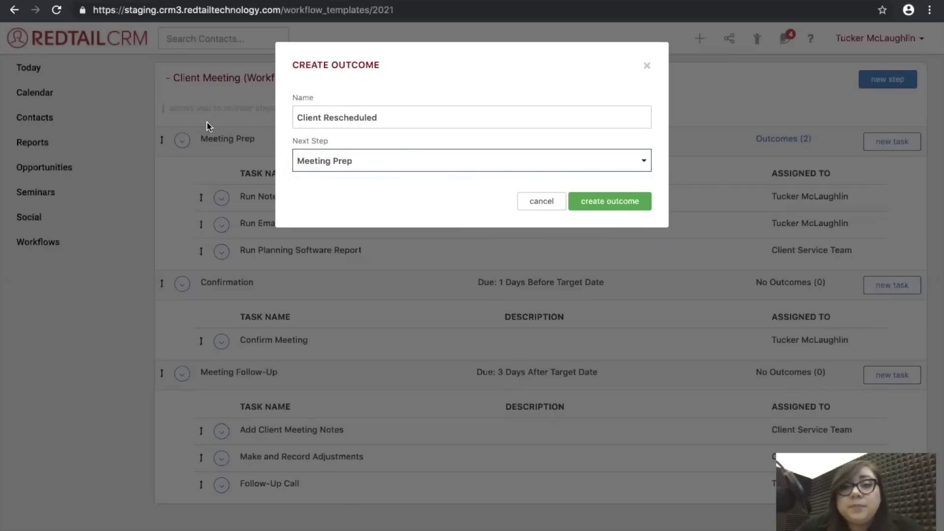
{"action": "left_click", "coordinate": [618, 203]}
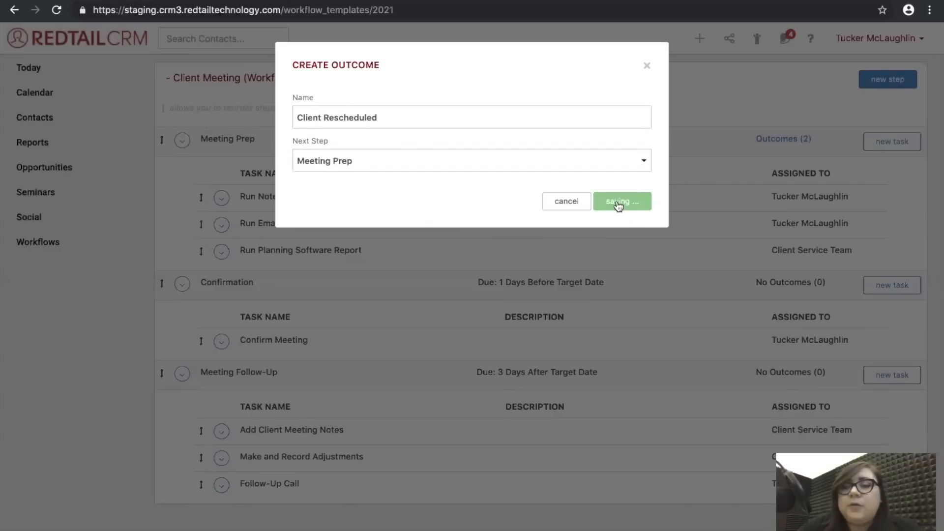
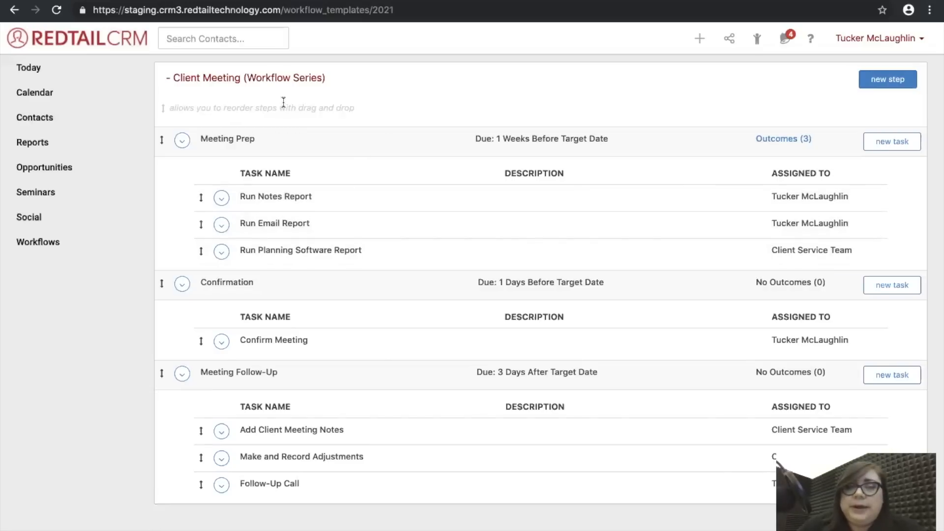
Consult the Step 2 outcomes in the Word outline and add a Meeting Confirmed outcome to Confirmation in Redtail CRM, leading to Meeting Follow-Up.
{"action": "key", "text": "ctrl+Left"}
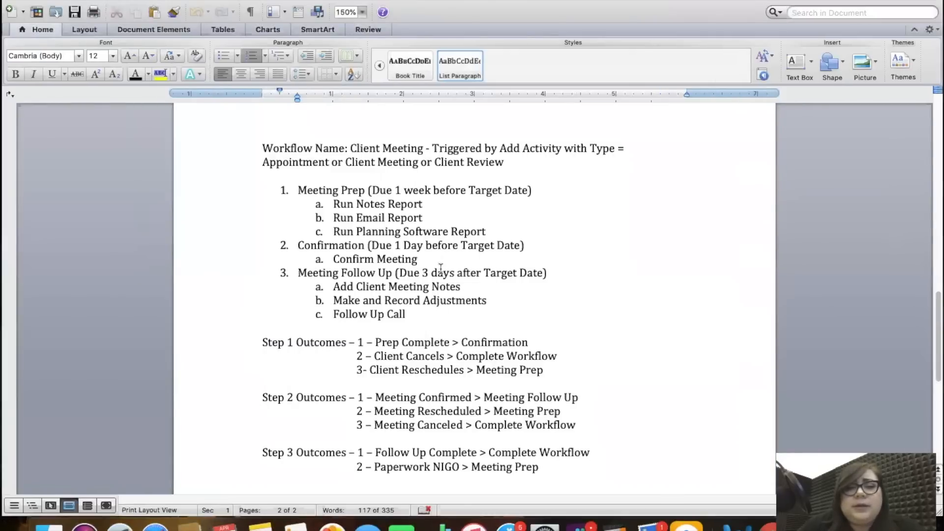
{"action": "scroll", "coordinate": [436, 300], "scroll_direction": "down", "scroll_amount": 2}
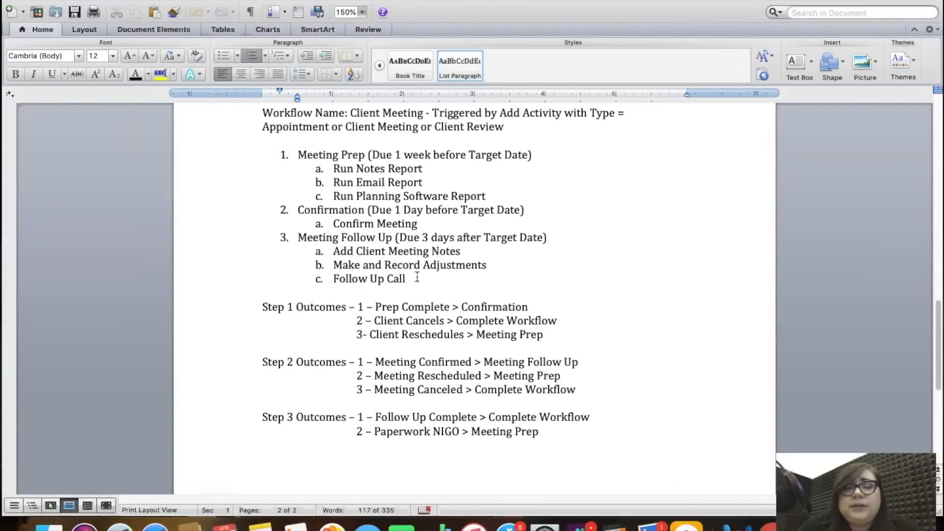
{"action": "key", "text": "ctrl+Right"}
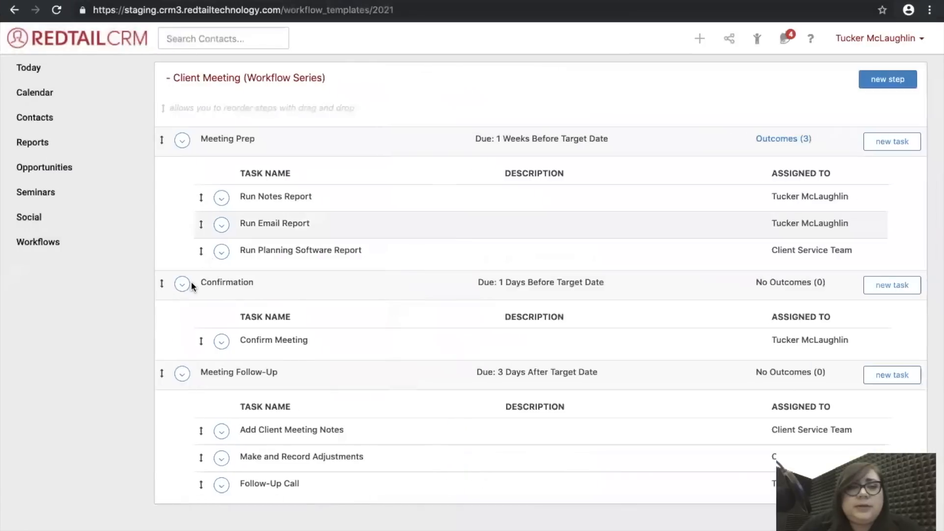
{"action": "left_click", "coordinate": [182, 283]}
{"action": "left_click", "coordinate": [198, 323]}
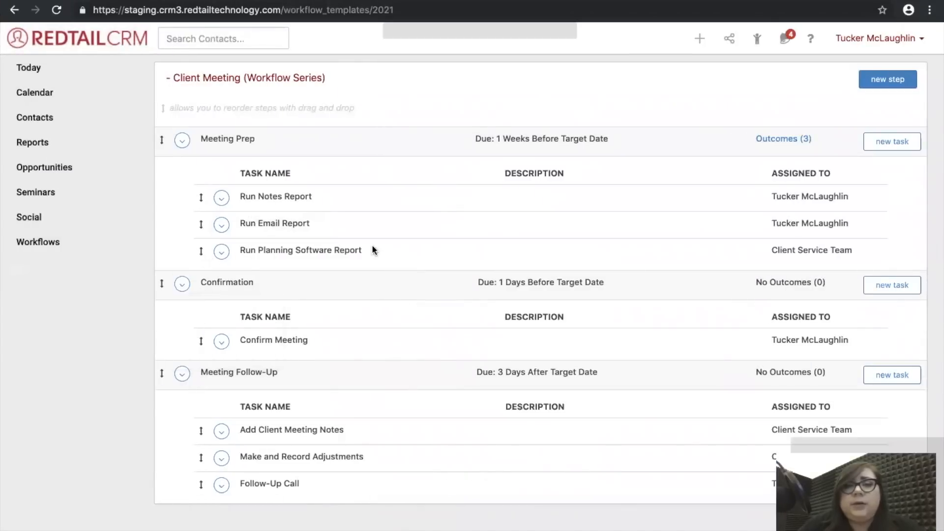
{"action": "left_click", "coordinate": [333, 116]}
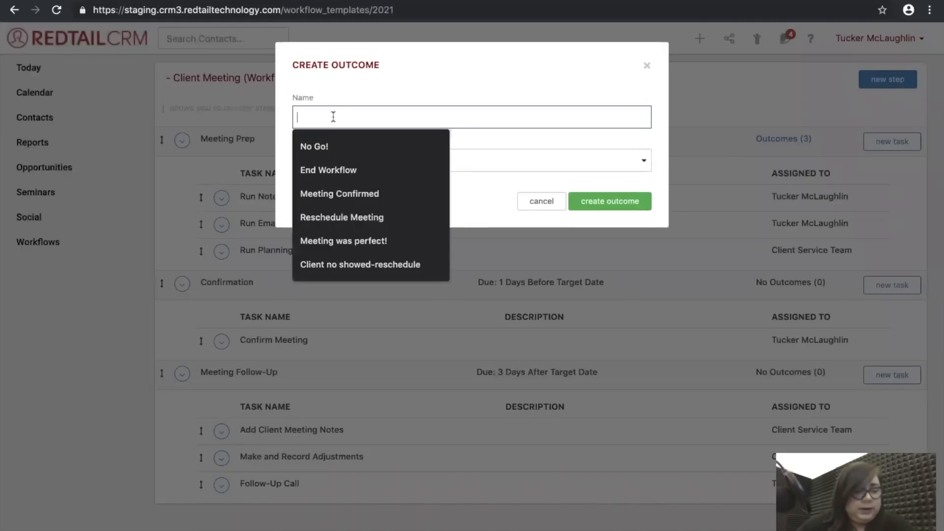
{"action": "type", "text": "Meeting "}
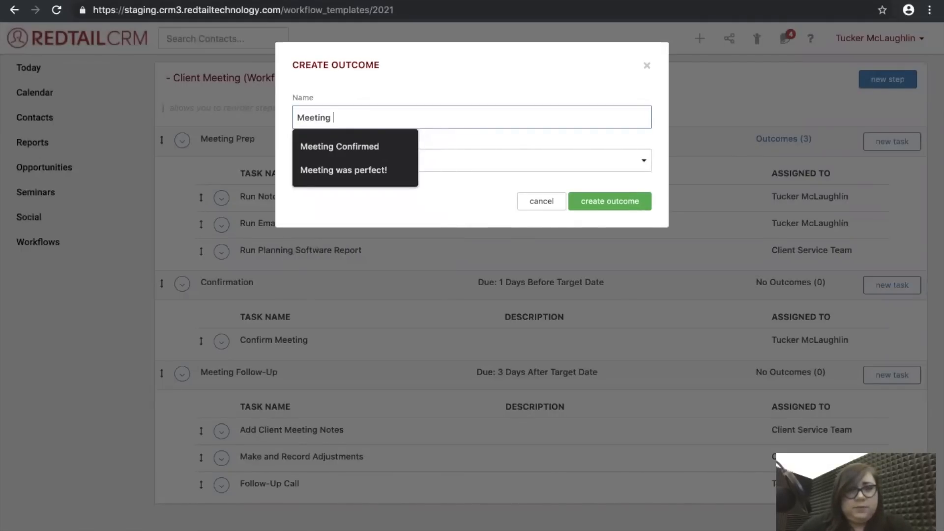
{"action": "type", "text": "Confirmed"}
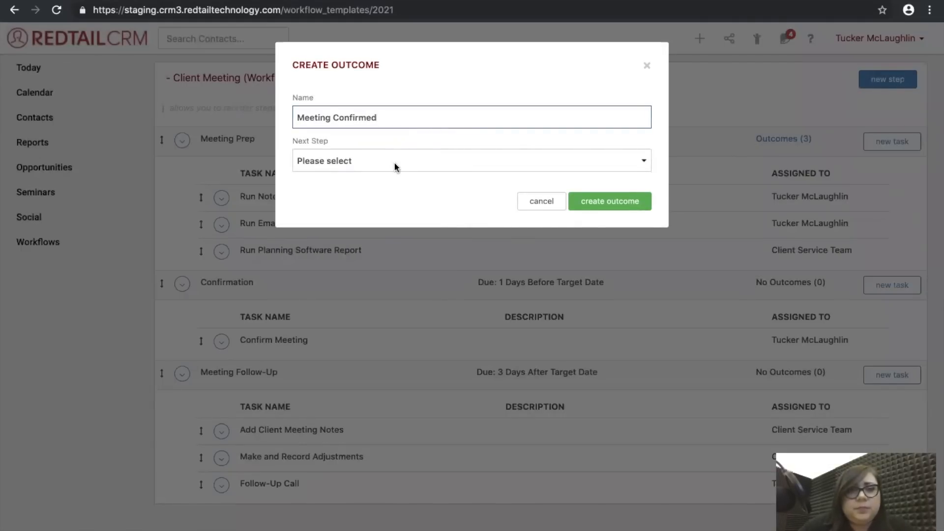
{"action": "left_click", "coordinate": [366, 165]}
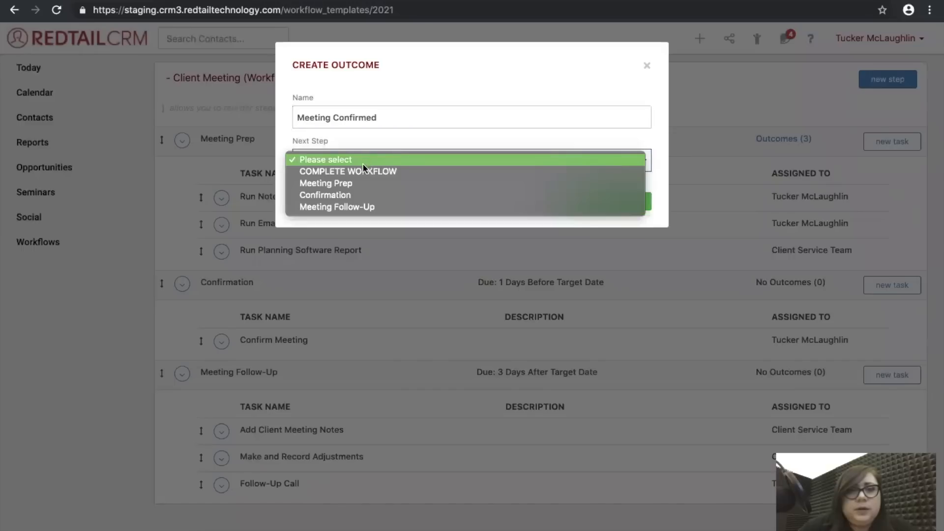
{"action": "left_click", "coordinate": [335, 206]}
{"action": "left_click", "coordinate": [596, 202]}
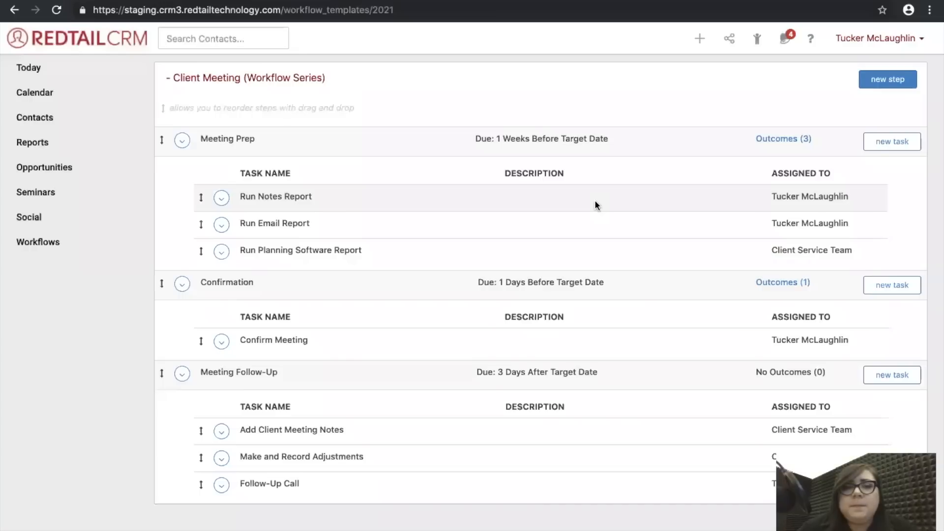
Check the Step 2 outcomes in the Word outline and start another new outcome for the Confirmation step in Redtail CRM.
{"action": "key", "text": "ctrl+Left"}
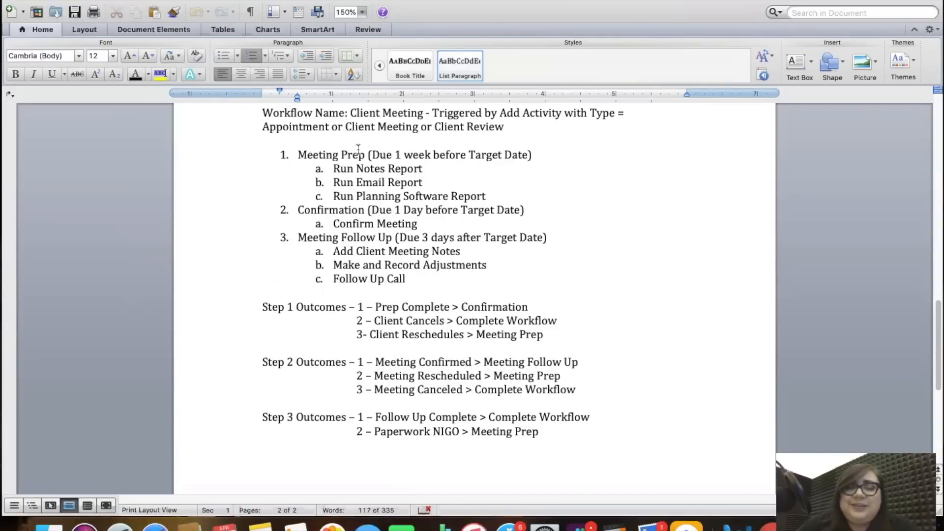
{"action": "key", "text": "ctrl+Right"}
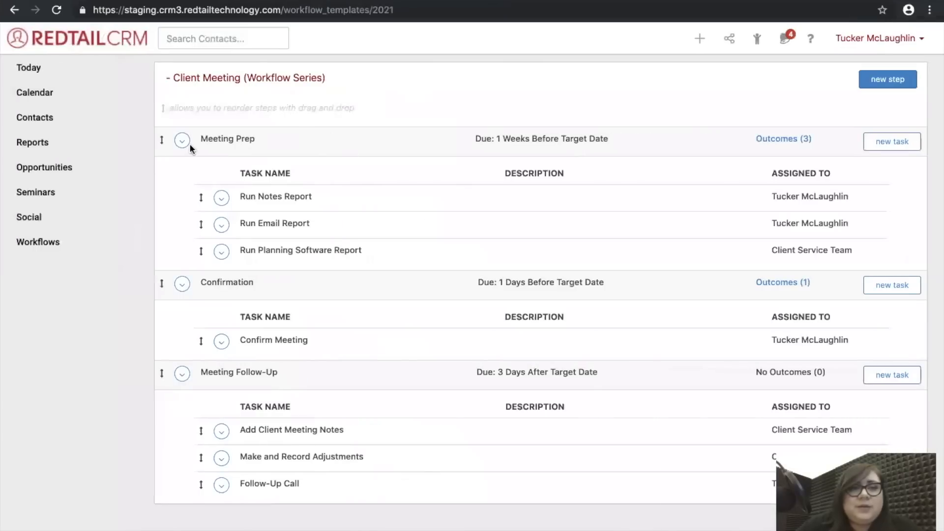
{"action": "left_click", "coordinate": [180, 285]}
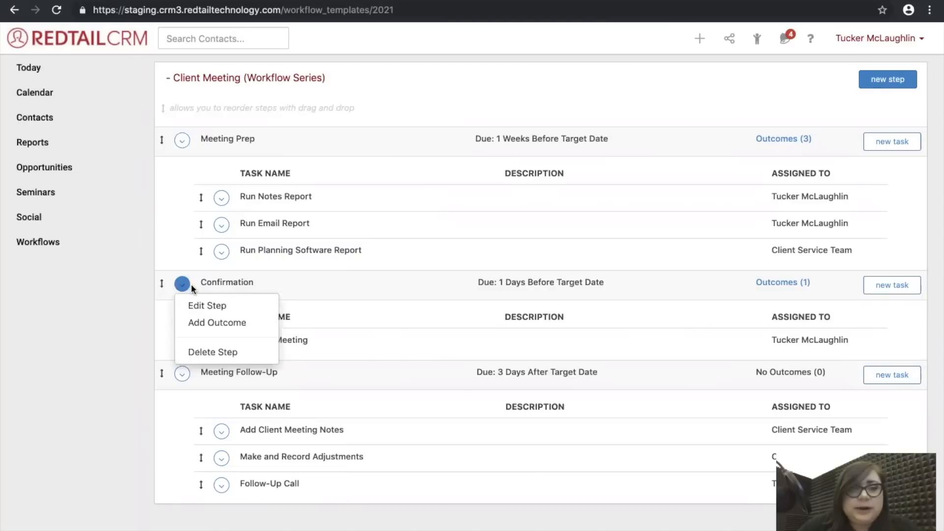
{"action": "left_click", "coordinate": [220, 325]}
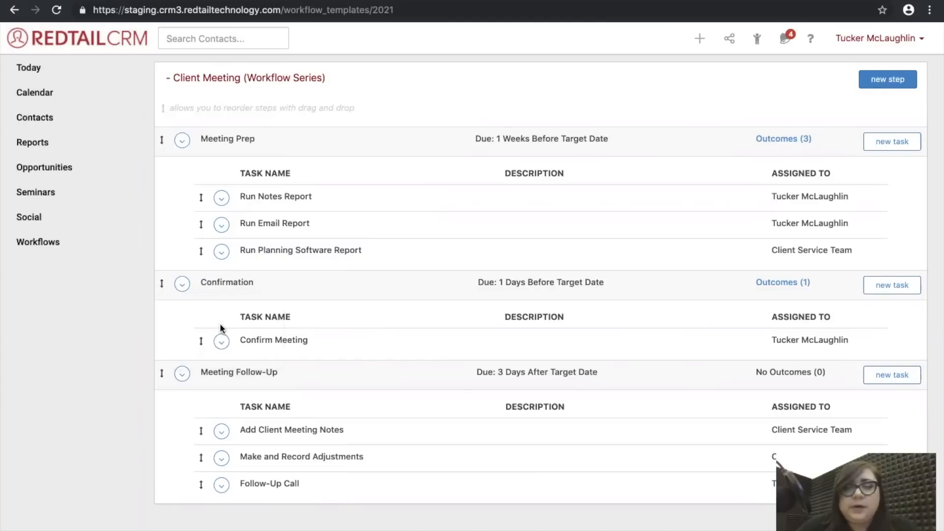
{"action": "left_click", "coordinate": [352, 113]}
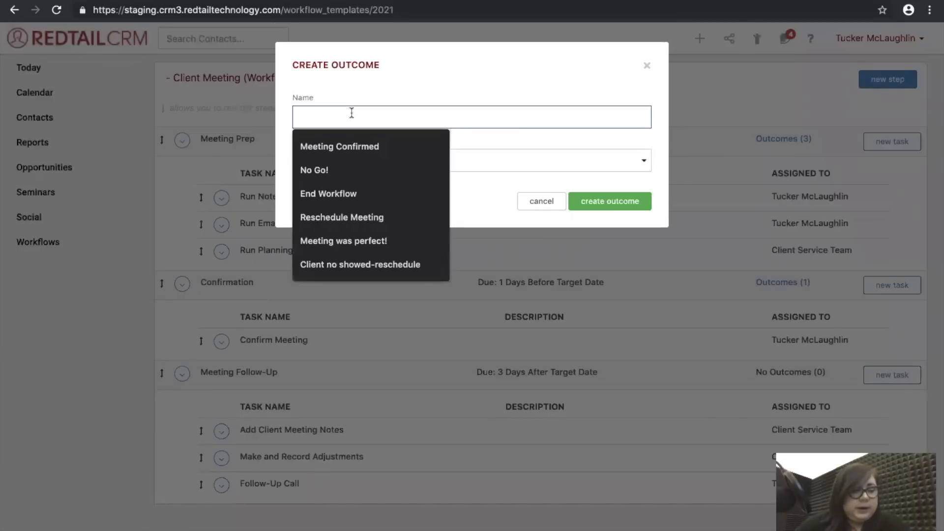
{"action": "type", "text": "C"}
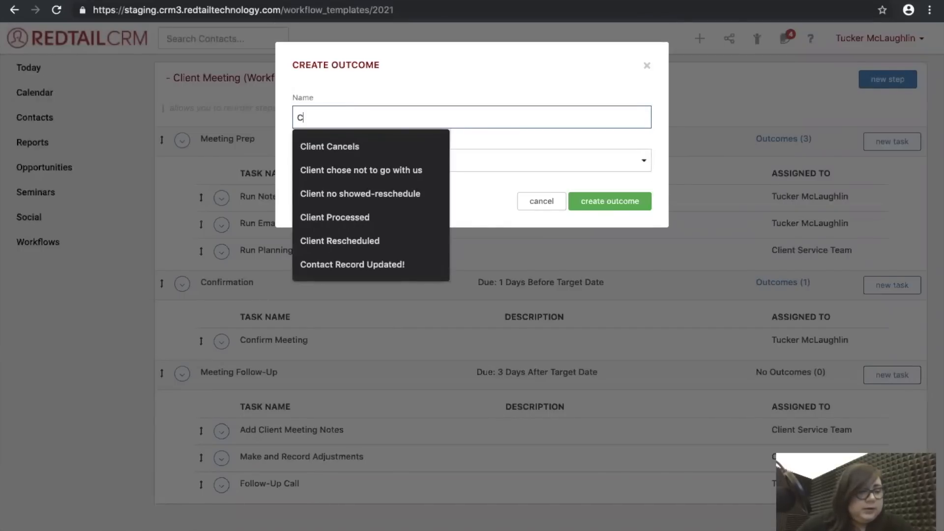
{"action": "type", "text": "lient"}
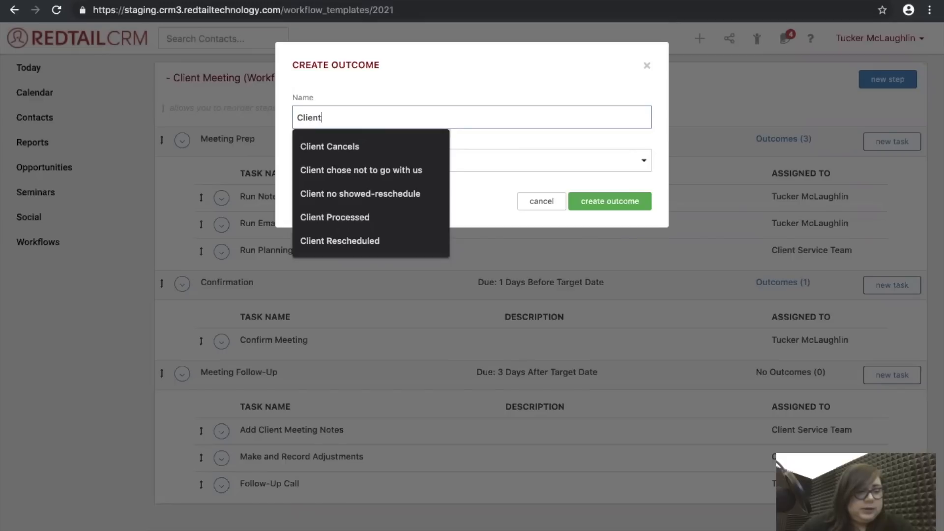
{"action": "key", "text": "ctrl+Left"}
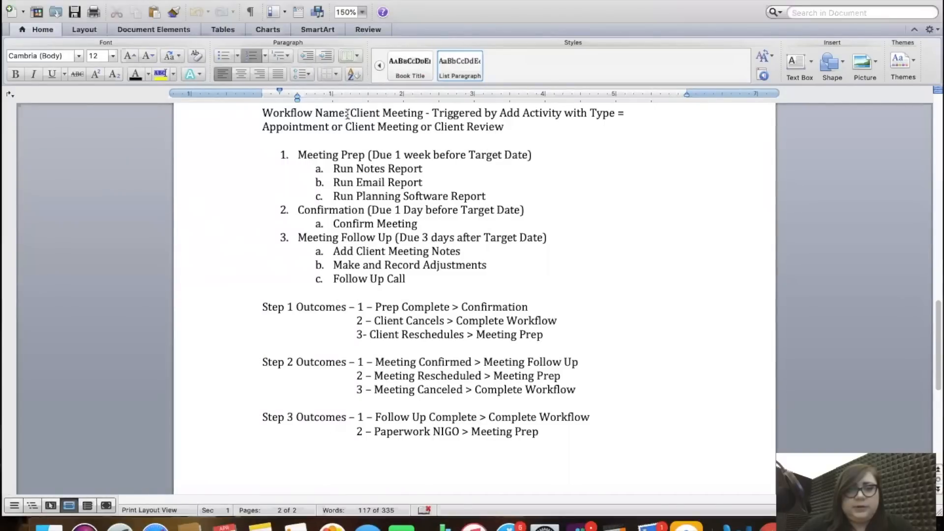
{"action": "scroll", "coordinate": [347, 114], "scroll_direction": "up", "scroll_amount": 2}
{"action": "key", "text": "ctrl+Right"}
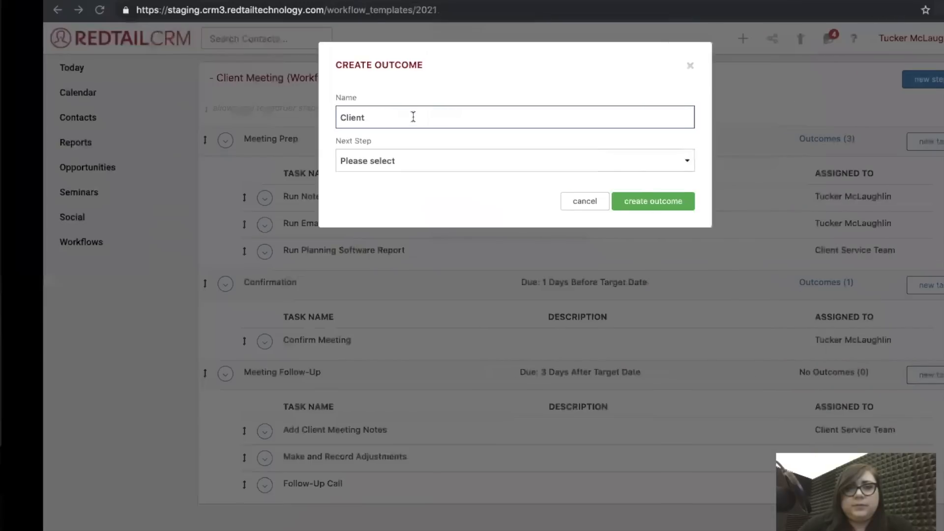
{"action": "key", "text": "BackSpace"}
{"action": "key", "text": "BackSpace"}
{"action": "key", "text": "BackSpace"}
{"action": "key", "text": "BackSpace"}
{"action": "key", "text": "BackSpace"}
{"action": "key", "text": "BackSpace"}
{"action": "key", "text": "BackSpace"}
Name the outcome Meeting Rescheduled, create it with Meeting Prep as its next step, and review the Confirmation step's outcomes.
{"action": "type", "text": "Meet"}
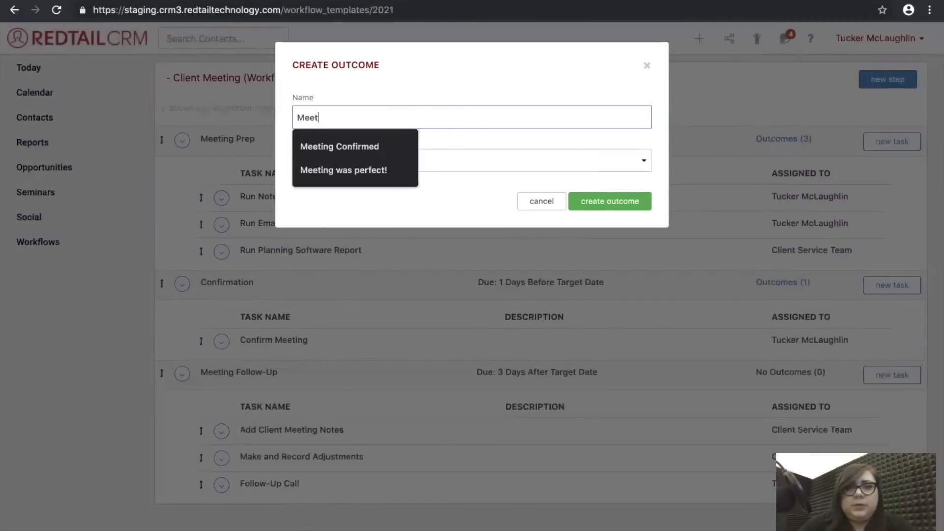
{"action": "type", "text": "ing Re"}
{"action": "key", "text": "BackSpace"}
{"action": "key", "text": "BackSpace"}
{"action": "key", "text": "BackSpace"}
{"action": "type", "text": "g R"}
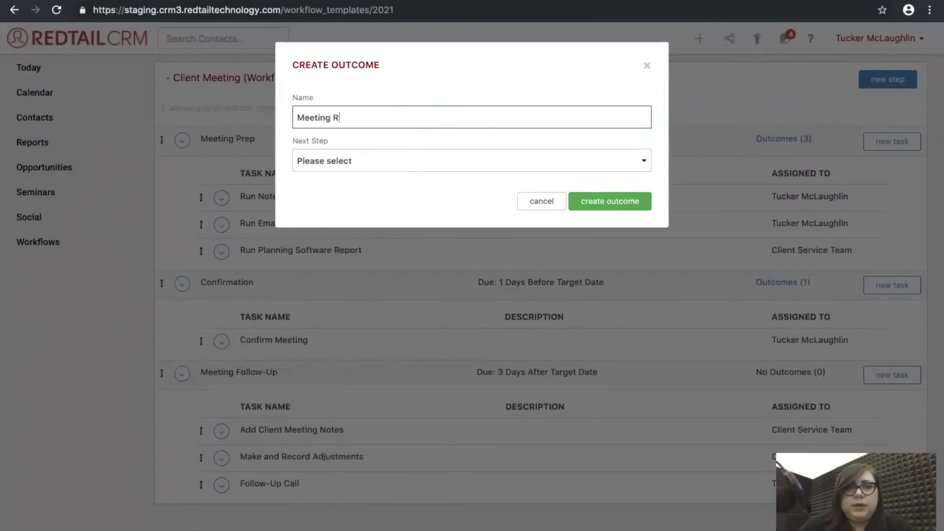
{"action": "type", "text": "escheduled"}
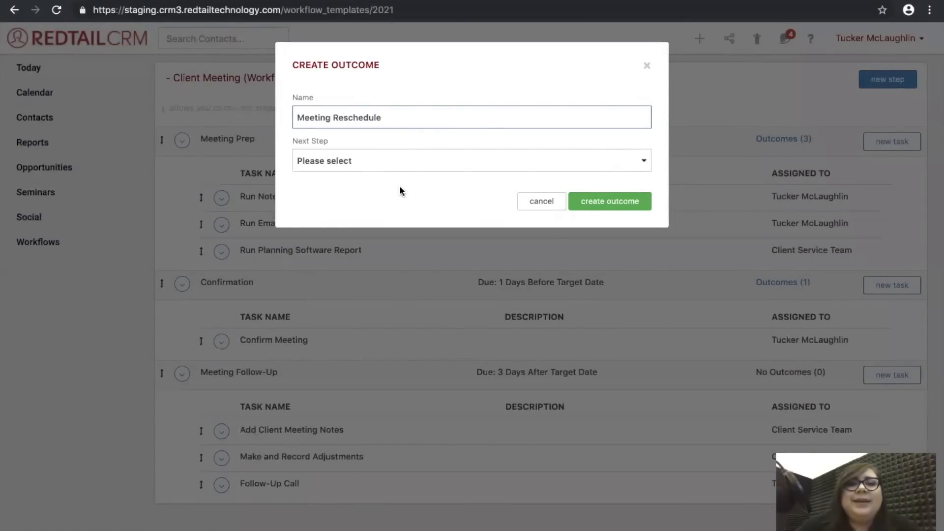
{"action": "left_click", "coordinate": [405, 157]}
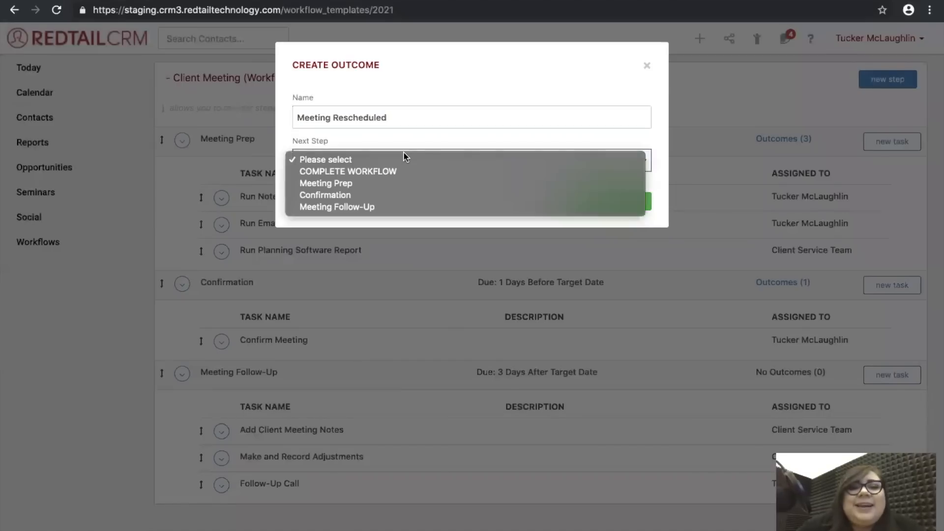
{"action": "left_click", "coordinate": [366, 184]}
{"action": "left_click", "coordinate": [604, 206]}
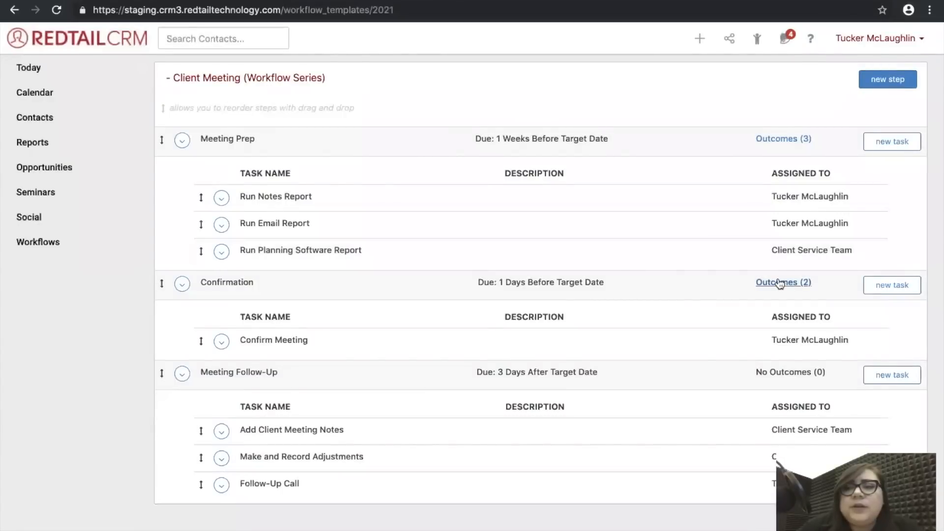
{"action": "left_click", "coordinate": [779, 283]}
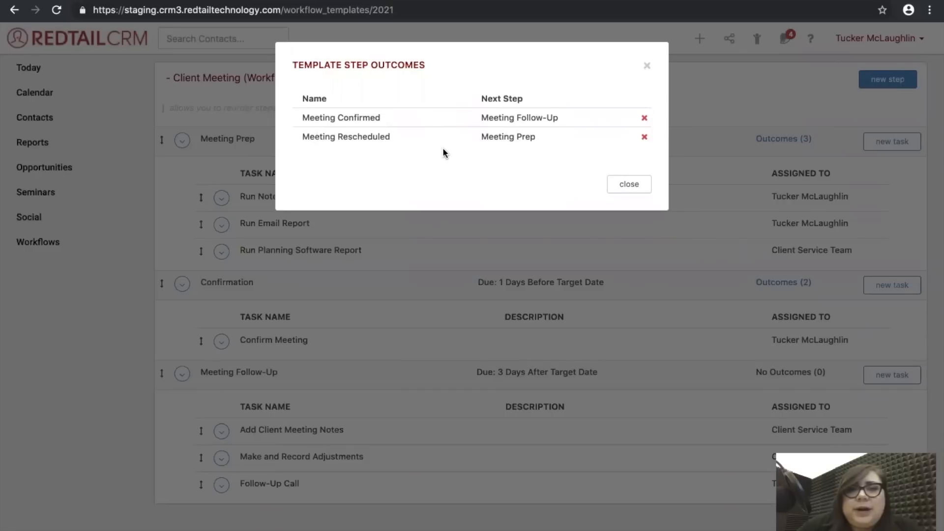
{"action": "left_click", "coordinate": [648, 67]}
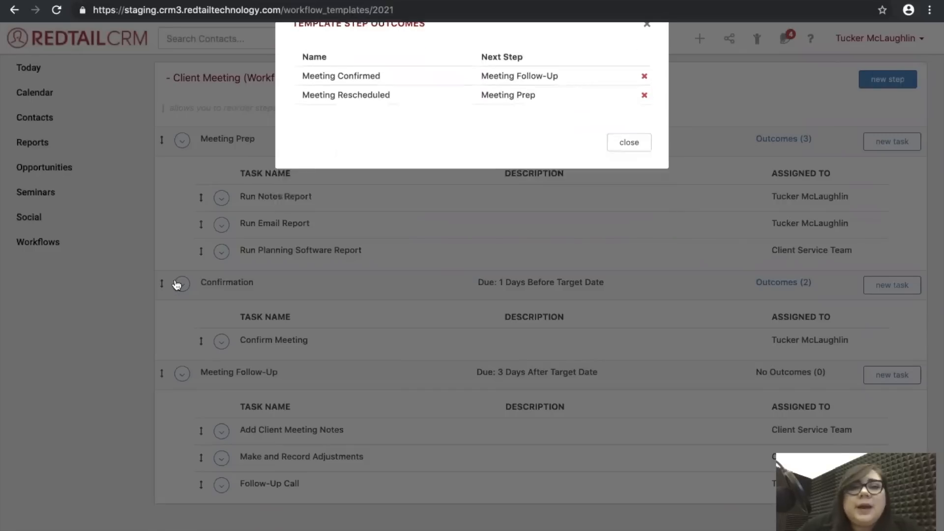
Check the Step 2 outcomes in the Word outline and add a Client Cancels outcome to Confirmation in Redtail CRM, leading to COMPLETE WORKFLOW.
{"action": "left_click", "coordinate": [182, 283]}
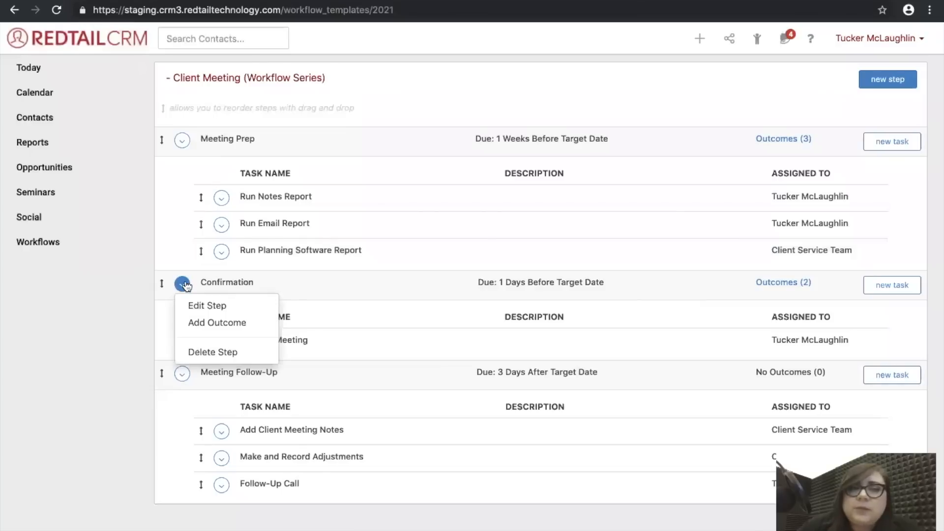
{"action": "left_click", "coordinate": [212, 322]}
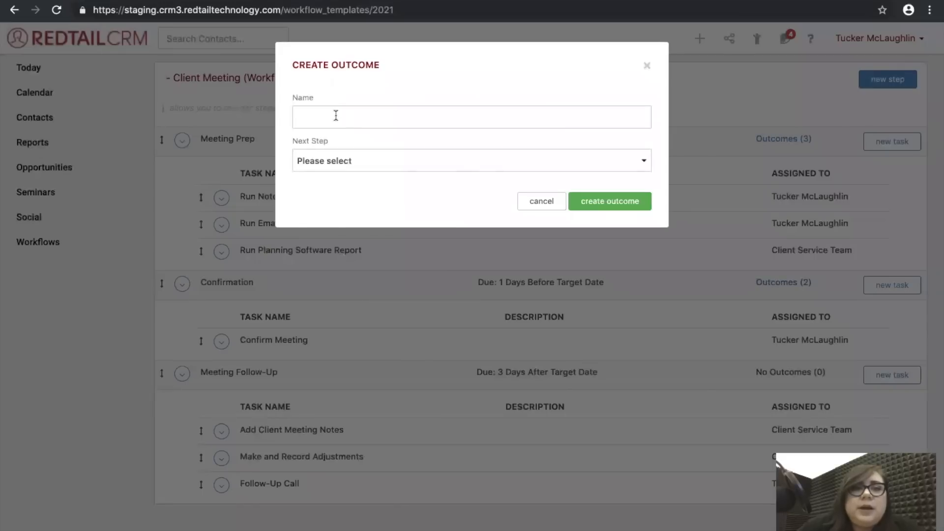
{"action": "left_click", "coordinate": [336, 116]}
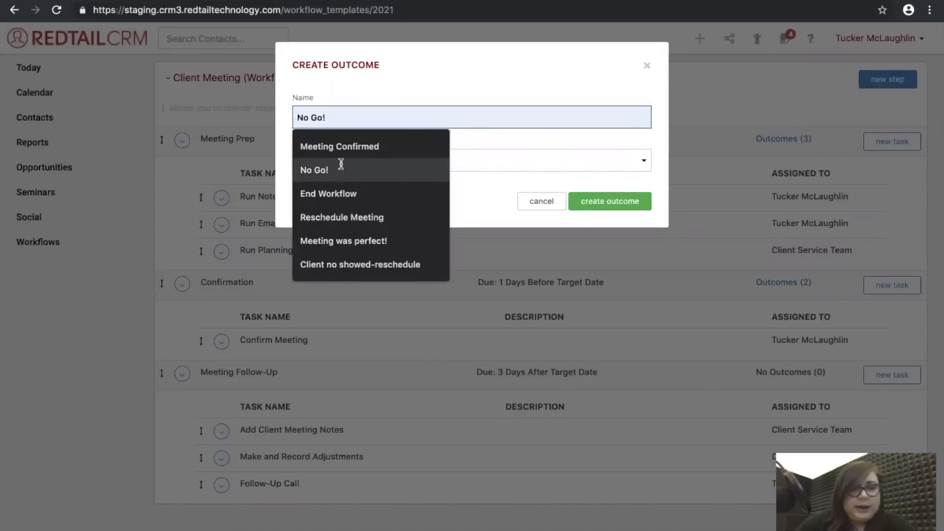
{"action": "key", "text": "ctrl+Left"}
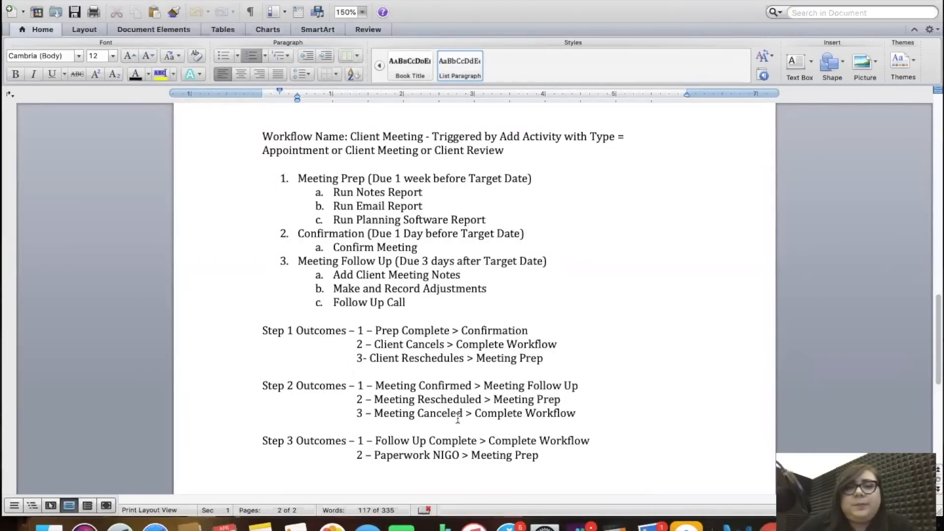
{"action": "key", "text": "ctrl+Right"}
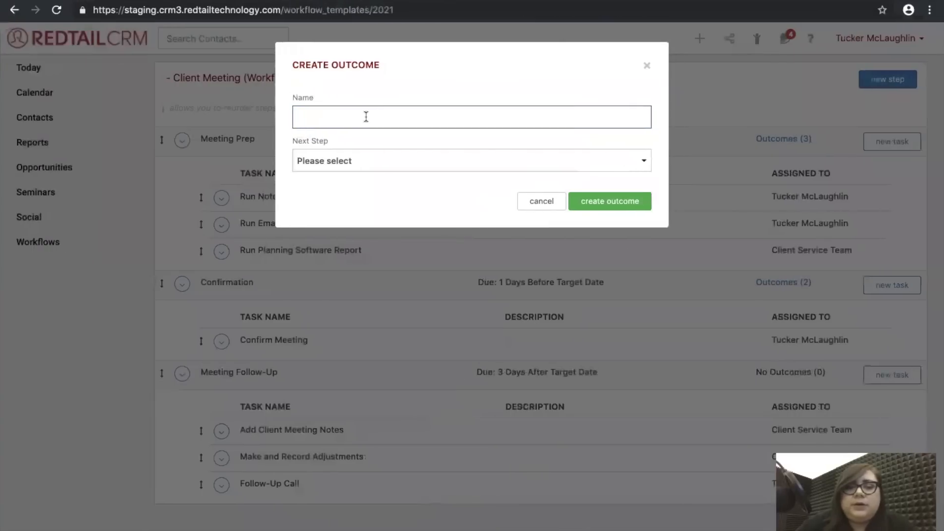
{"action": "type", "text": "Client Cancel"}
{"action": "left_click", "coordinate": [381, 149]}
{"action": "left_click", "coordinate": [382, 155]}
{"action": "left_click", "coordinate": [377, 169]}
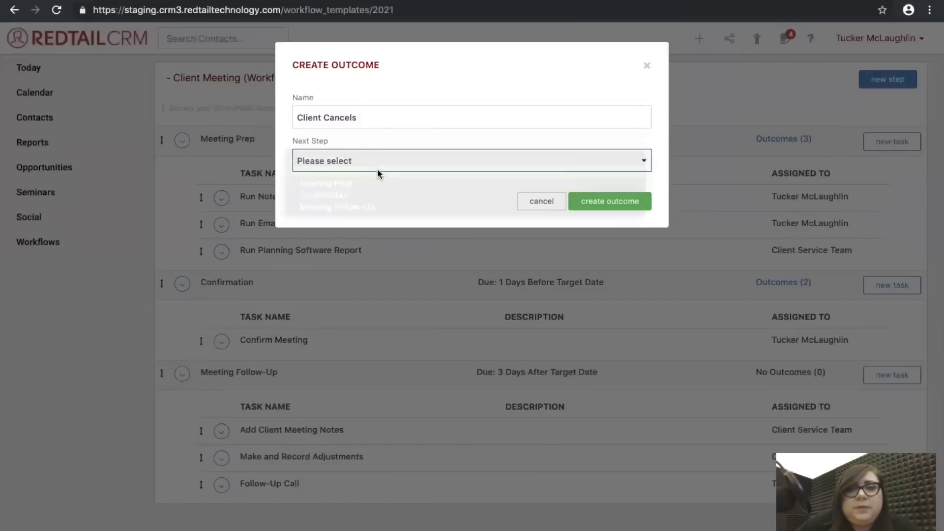
{"action": "left_click", "coordinate": [606, 203]}
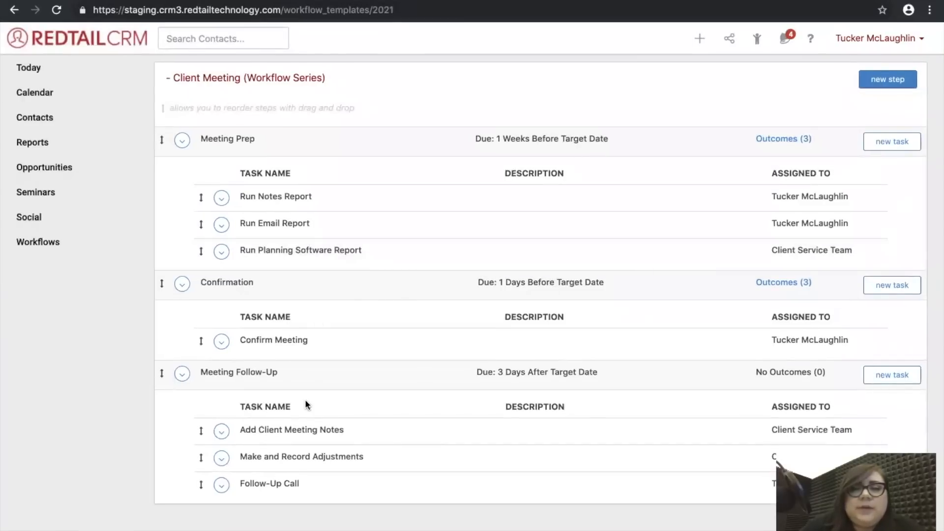
Start a new outcome for the Meeting Follow-Up step and review the Step 3 outcomes in the Word outline before returning to Redtail CRM.
{"action": "left_click", "coordinate": [182, 374]}
{"action": "left_click", "coordinate": [198, 415]}
{"action": "key", "text": "ctrl+Left"}
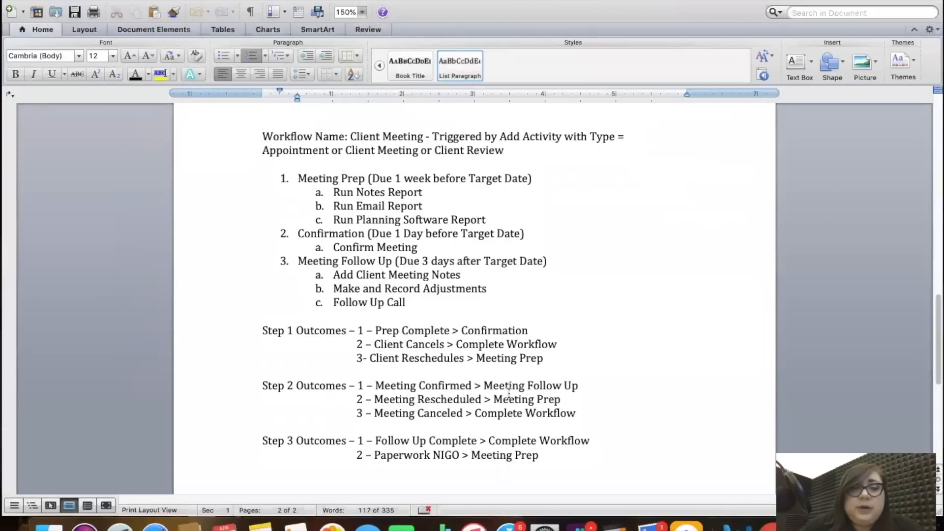
{"action": "scroll", "coordinate": [508, 391], "scroll_direction": "down", "scroll_amount": 5}
{"action": "scroll", "coordinate": [508, 393], "scroll_direction": "up", "scroll_amount": 1}
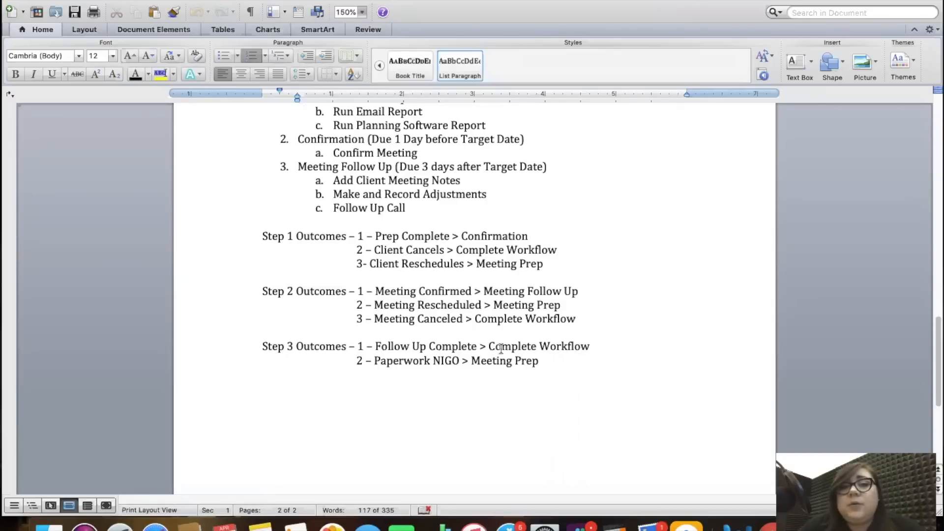
{"action": "scroll", "coordinate": [526, 306], "scroll_direction": "up", "scroll_amount": 2}
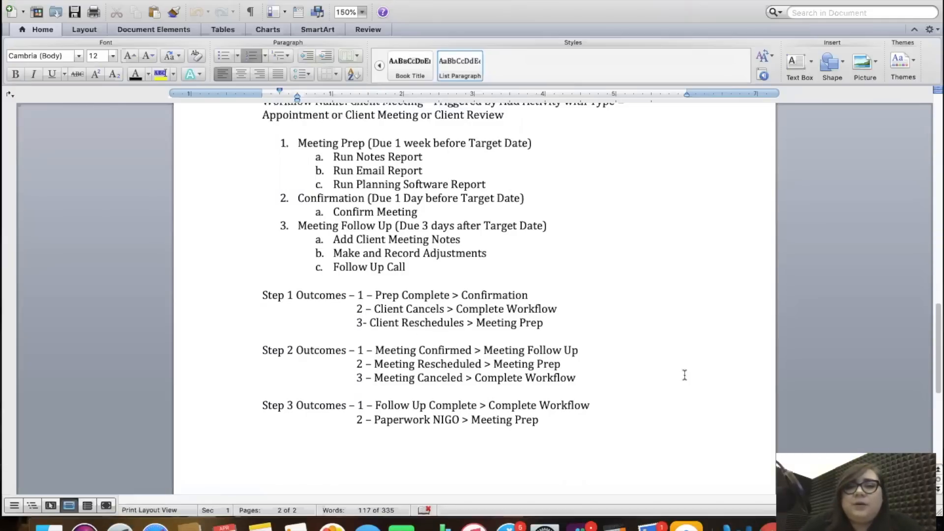
{"action": "key", "text": "ctrl+Right"}
Recheck the Word outline, name the Meeting Follow-Up outcome Follow Up Complete, and create it in Redtail CRM with COMPLETE WORKFLOW as its next step.
{"action": "left_click", "coordinate": [423, 115]}
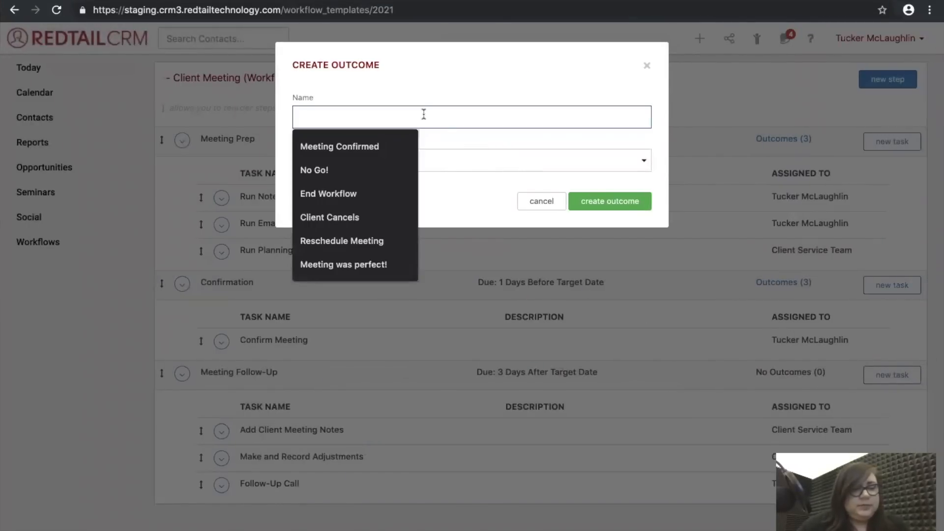
{"action": "key", "text": "ctrl+Left"}
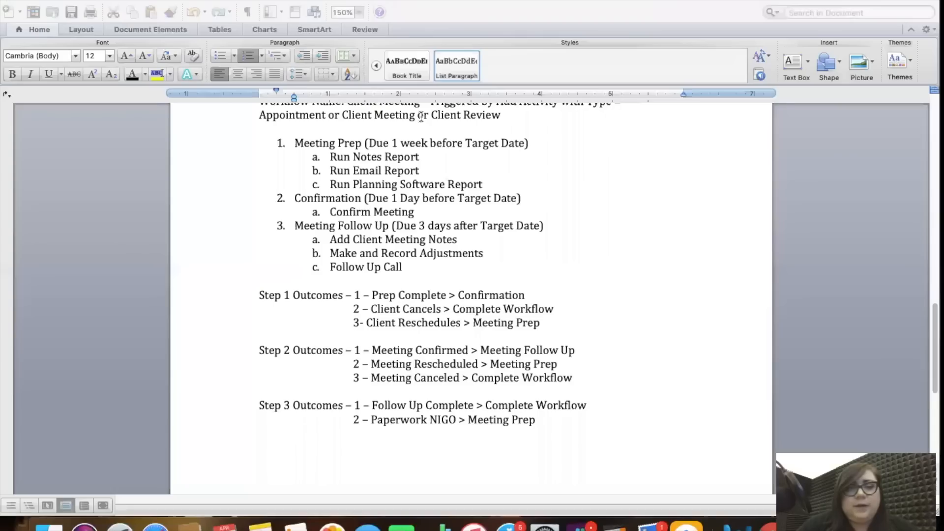
{"action": "key", "text": "ctrl+Right"}
{"action": "type", "text": "Follow Up Compel"}
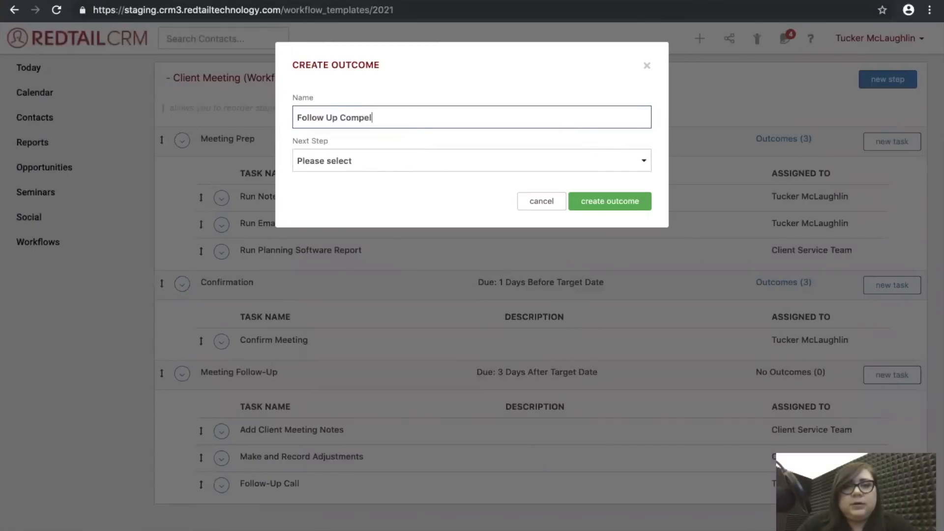
{"action": "type", "text": "e"}
{"action": "key", "text": "BackSpace"}
{"action": "key", "text": "BackSpace"}
{"action": "key", "text": "BackSpace"}
{"action": "type", "text": "lete"}
{"action": "left_click", "coordinate": [370, 166]}
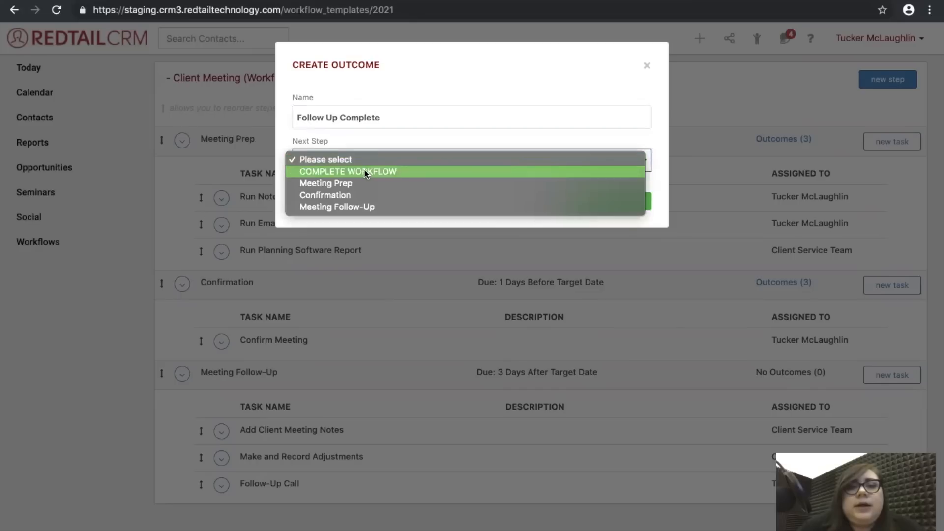
{"action": "left_click", "coordinate": [364, 170]}
{"action": "left_click", "coordinate": [611, 203]}
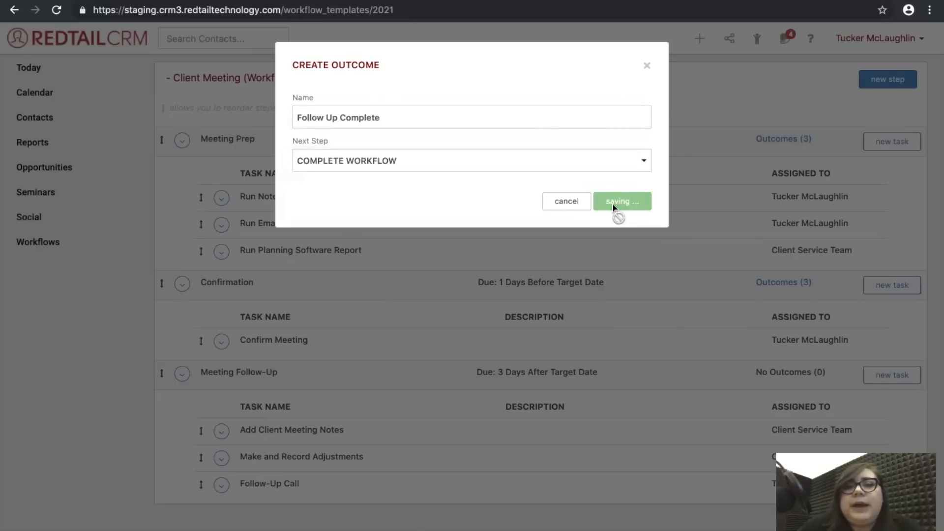
Consult the Step 3 outcomes in the Word outline and add a Paperwork NIGO outcome to Meeting Follow-Up in Redtail CRM, leading to Meeting Prep.
{"action": "key", "text": "ctrl+Left"}
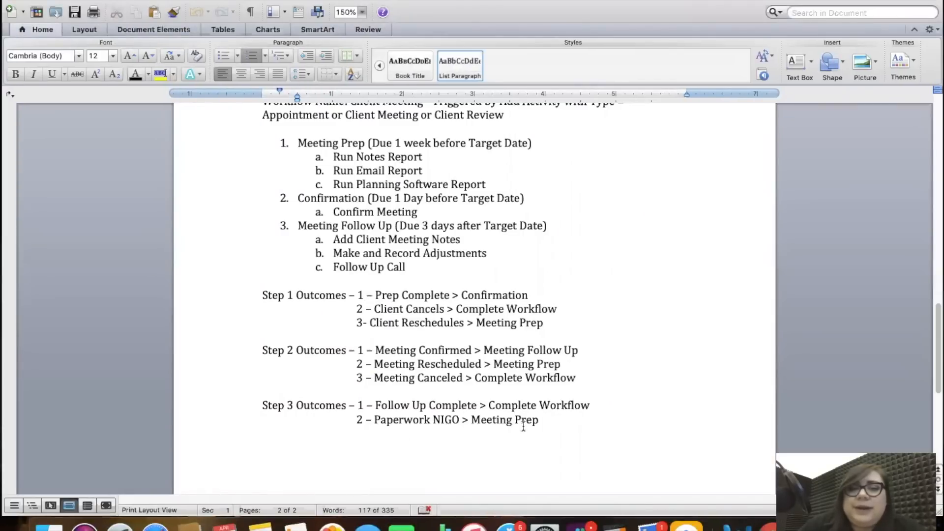
{"action": "key", "text": "ctrl+Right"}
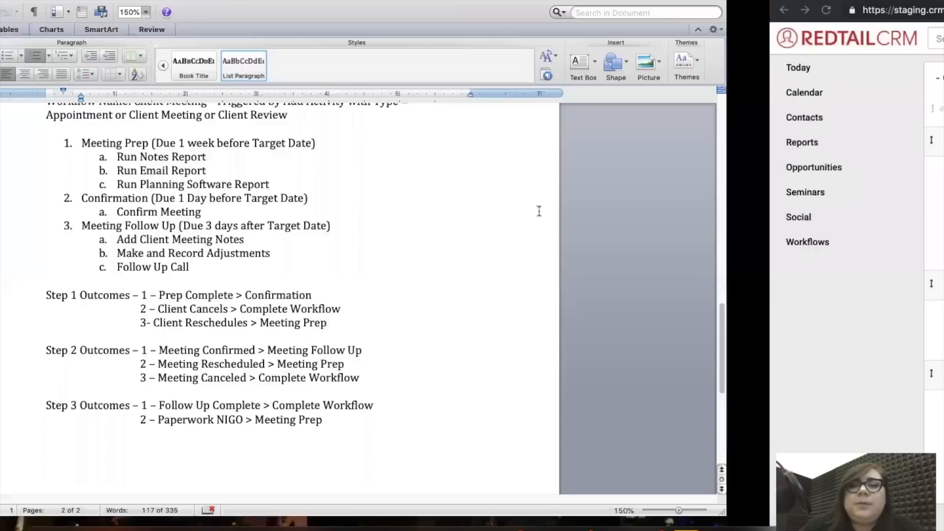
{"action": "left_click", "coordinate": [182, 373]}
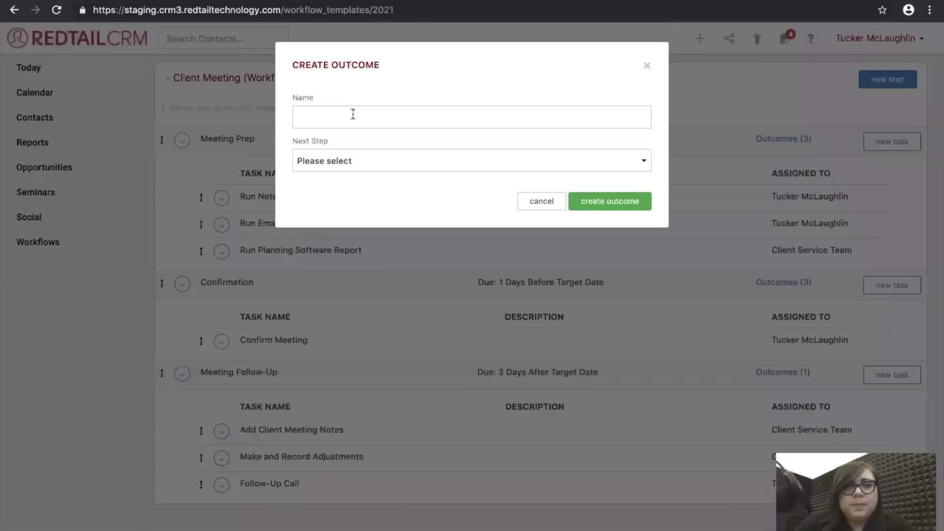
{"action": "left_click", "coordinate": [352, 115]}
{"action": "type", "text": "Paperwork NIGO"}
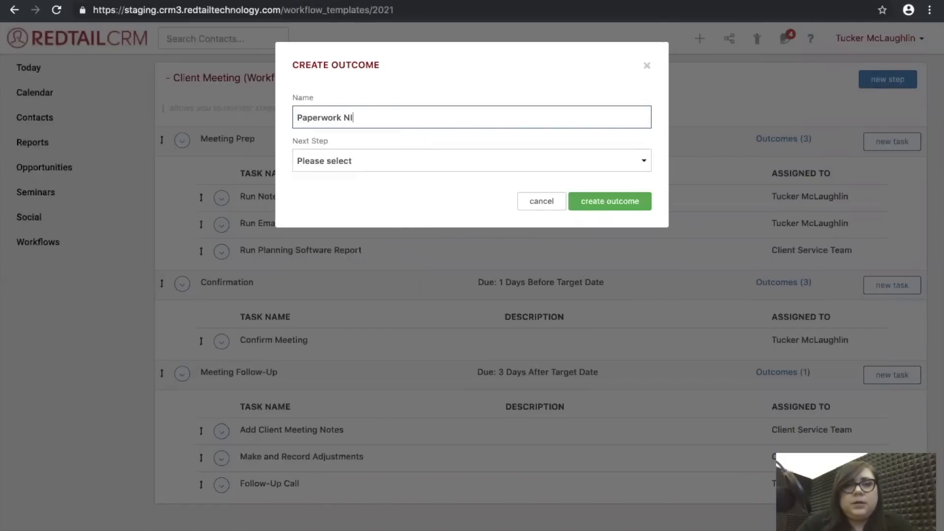
{"action": "left_click", "coordinate": [371, 165]}
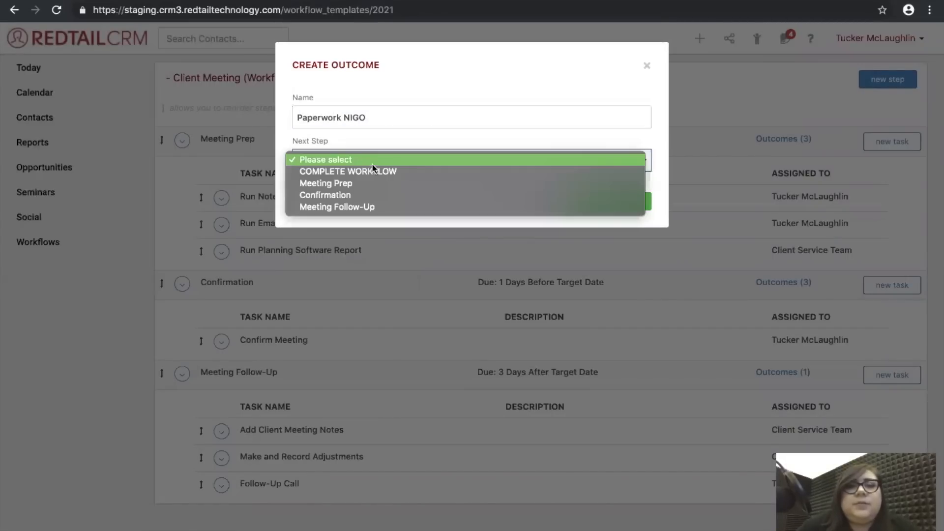
{"action": "left_click", "coordinate": [344, 185]}
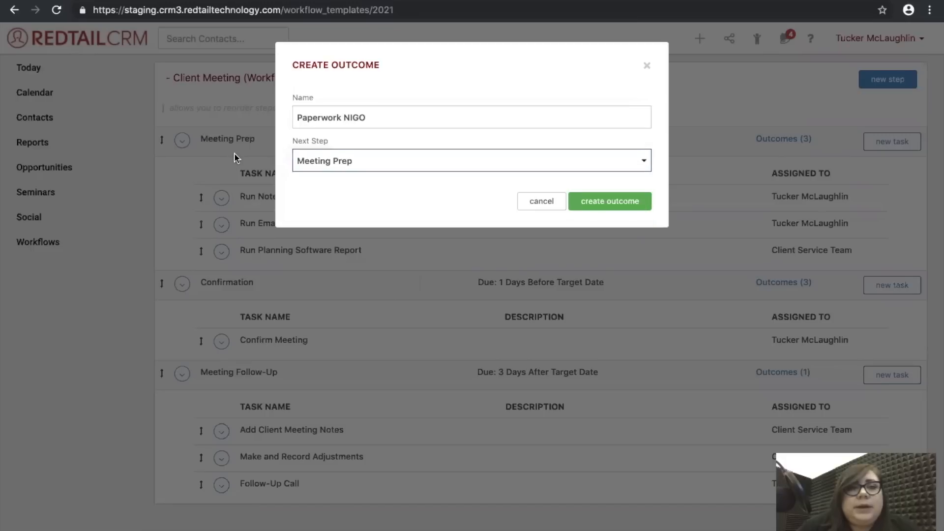
{"action": "left_click", "coordinate": [642, 210]}
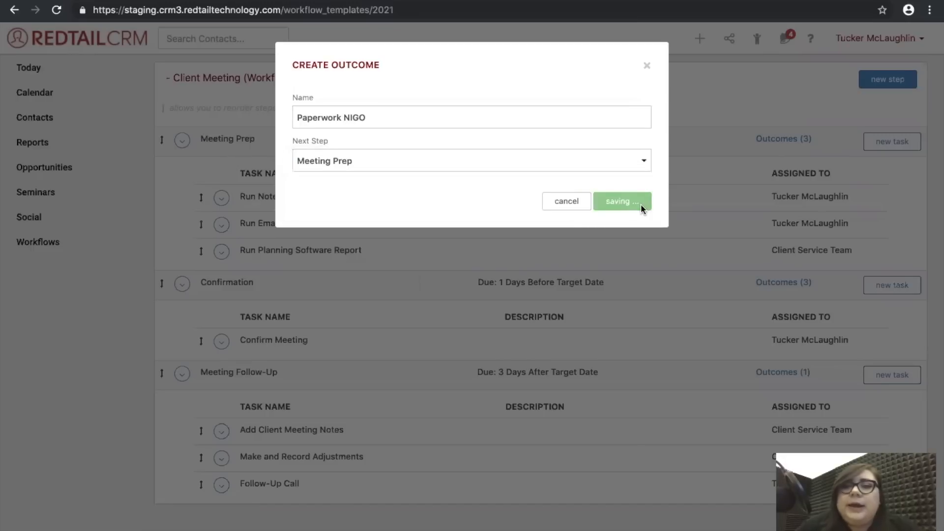